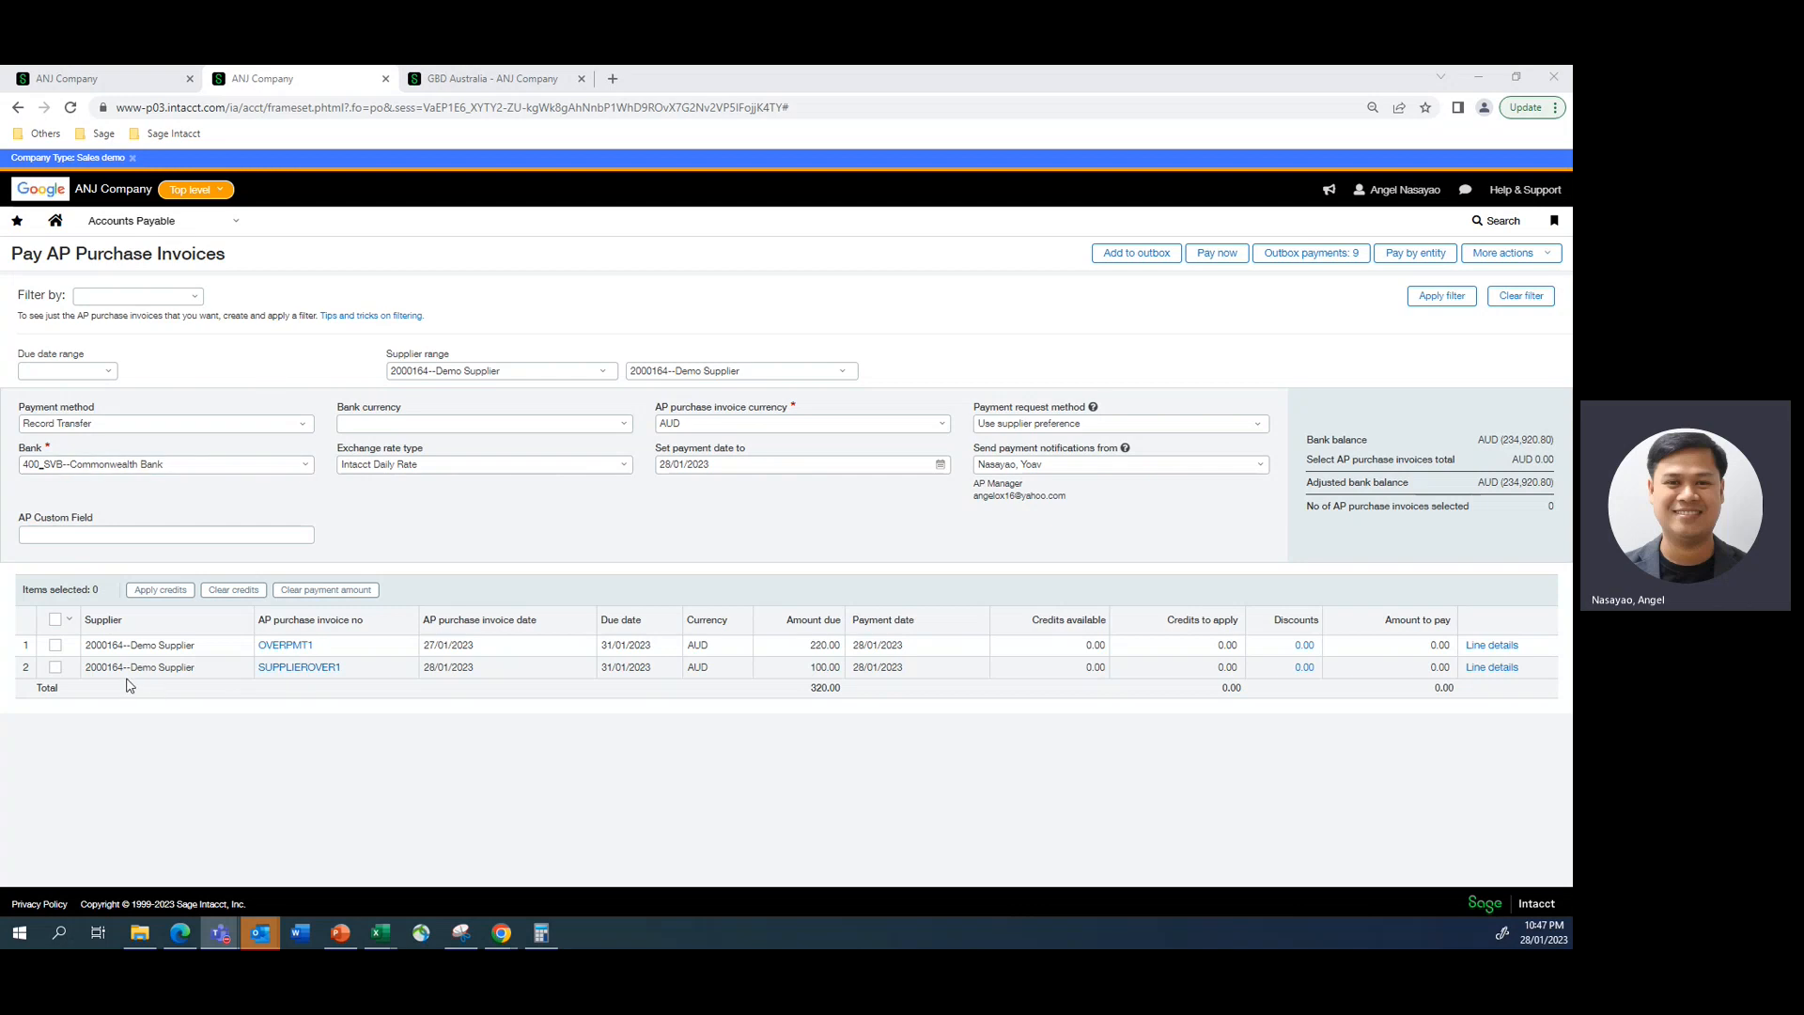
- Select purchase invoice SUPPLIEROVER1 for payment and try to set its amount to pay to 150
click(143, 82)
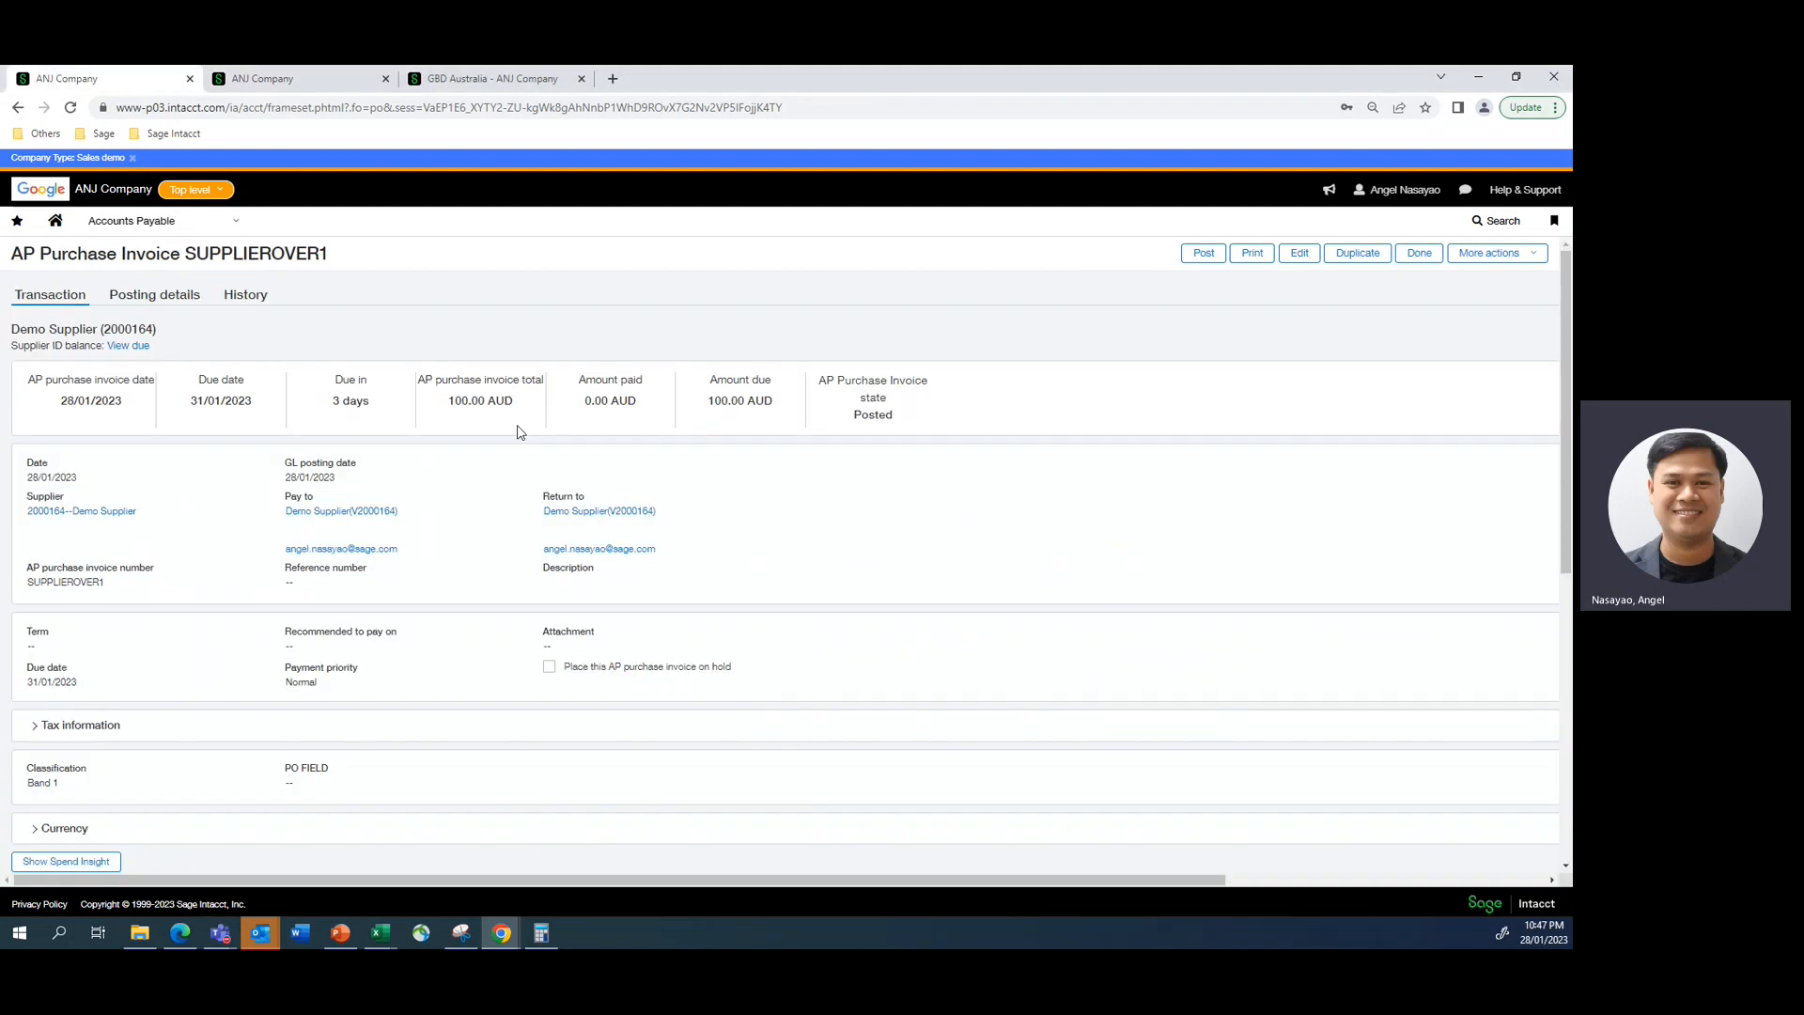
click(298, 78)
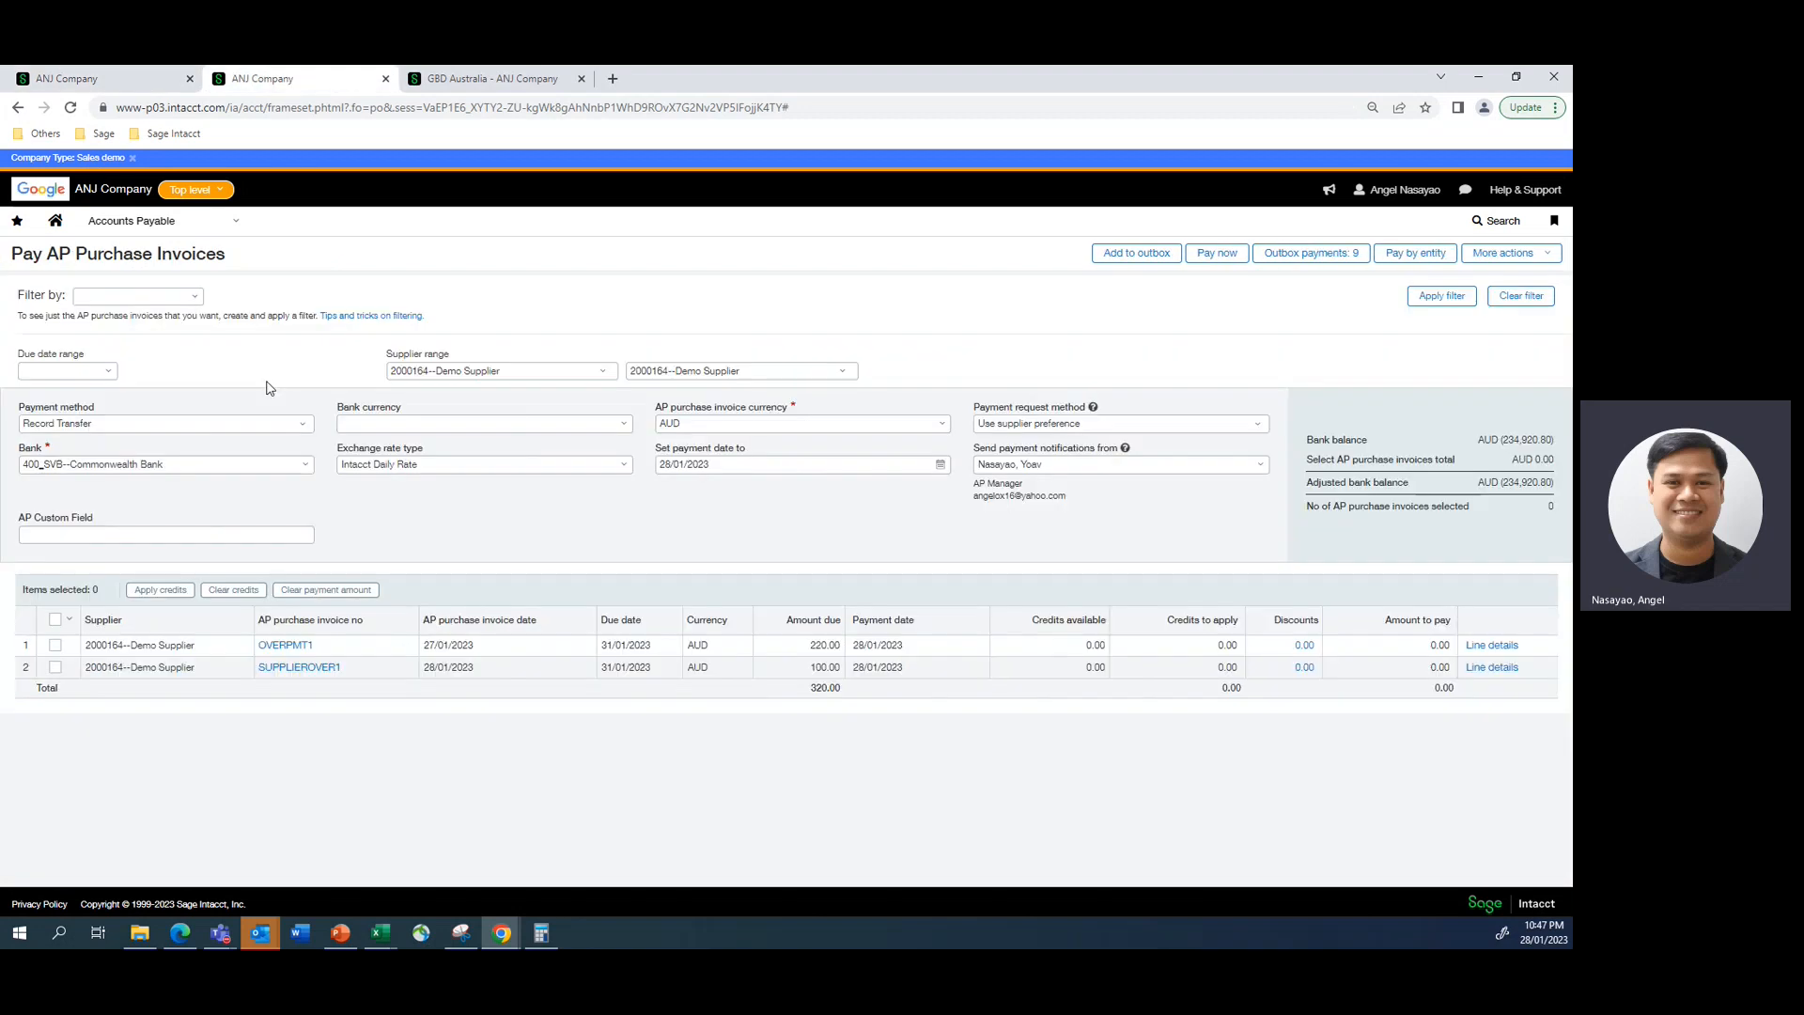
click(56, 670)
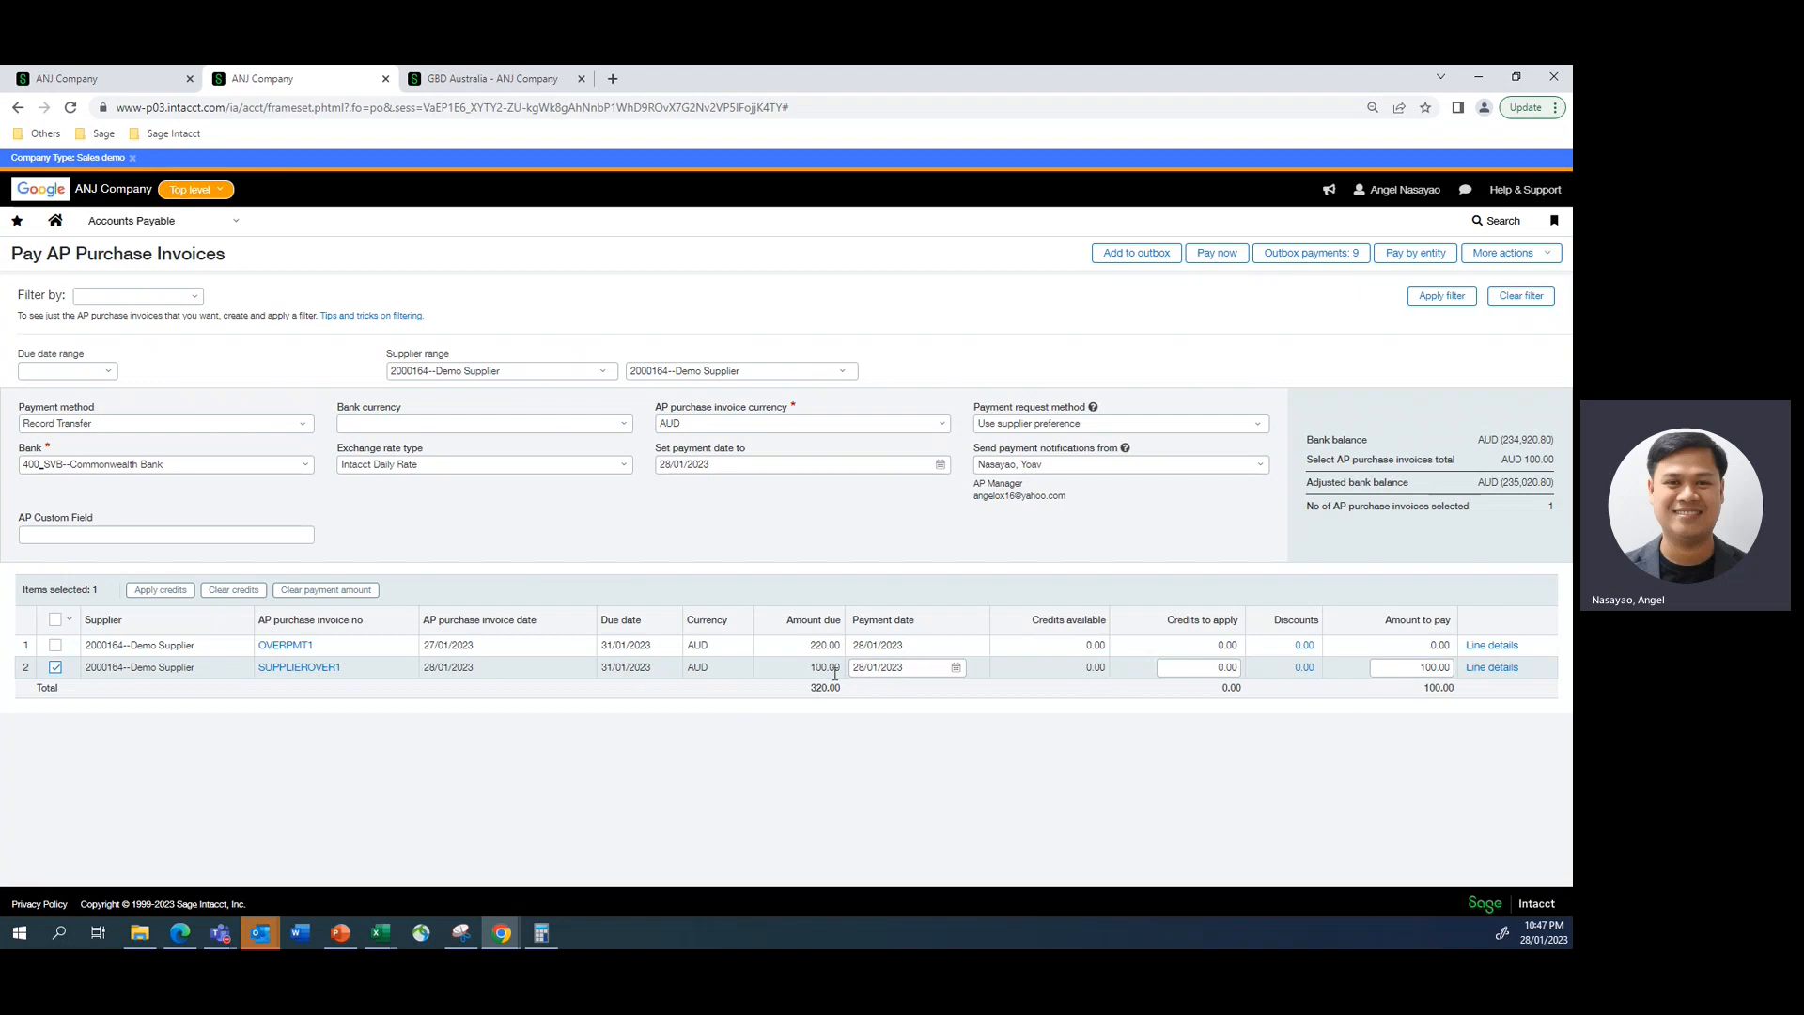
click(1409, 669)
text(150)
click(1159, 775)
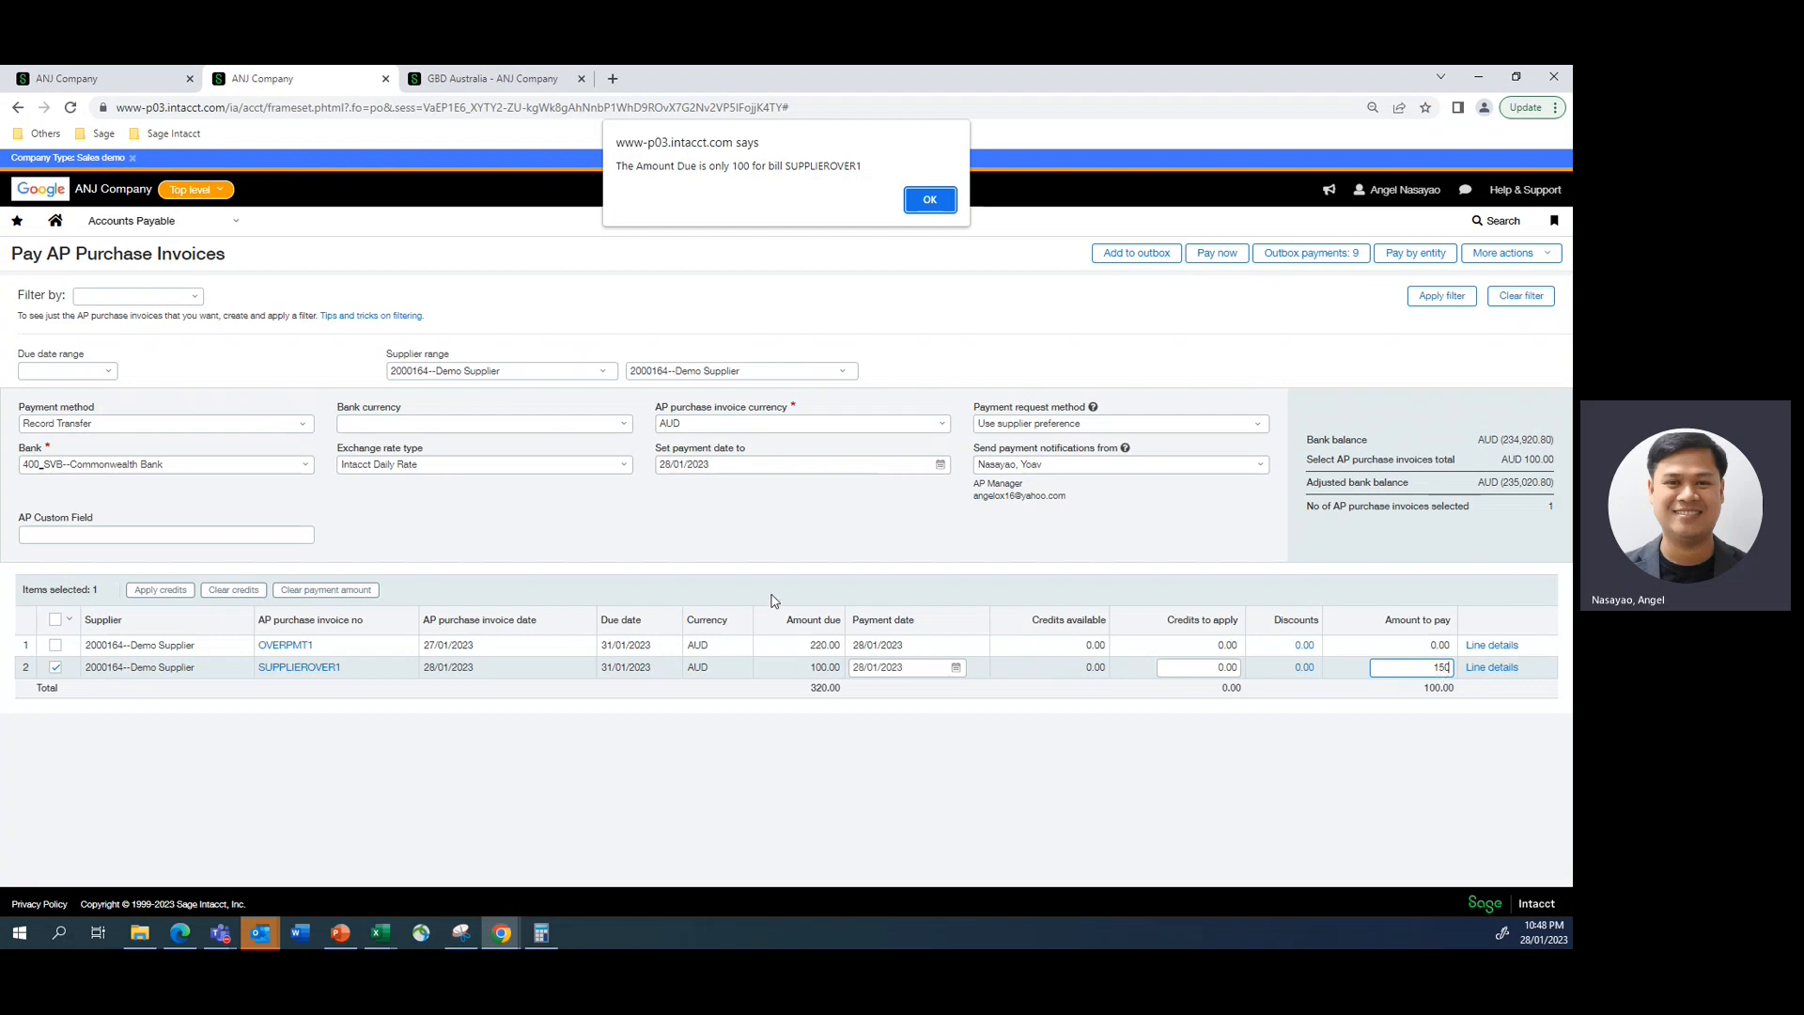
click(926, 202)
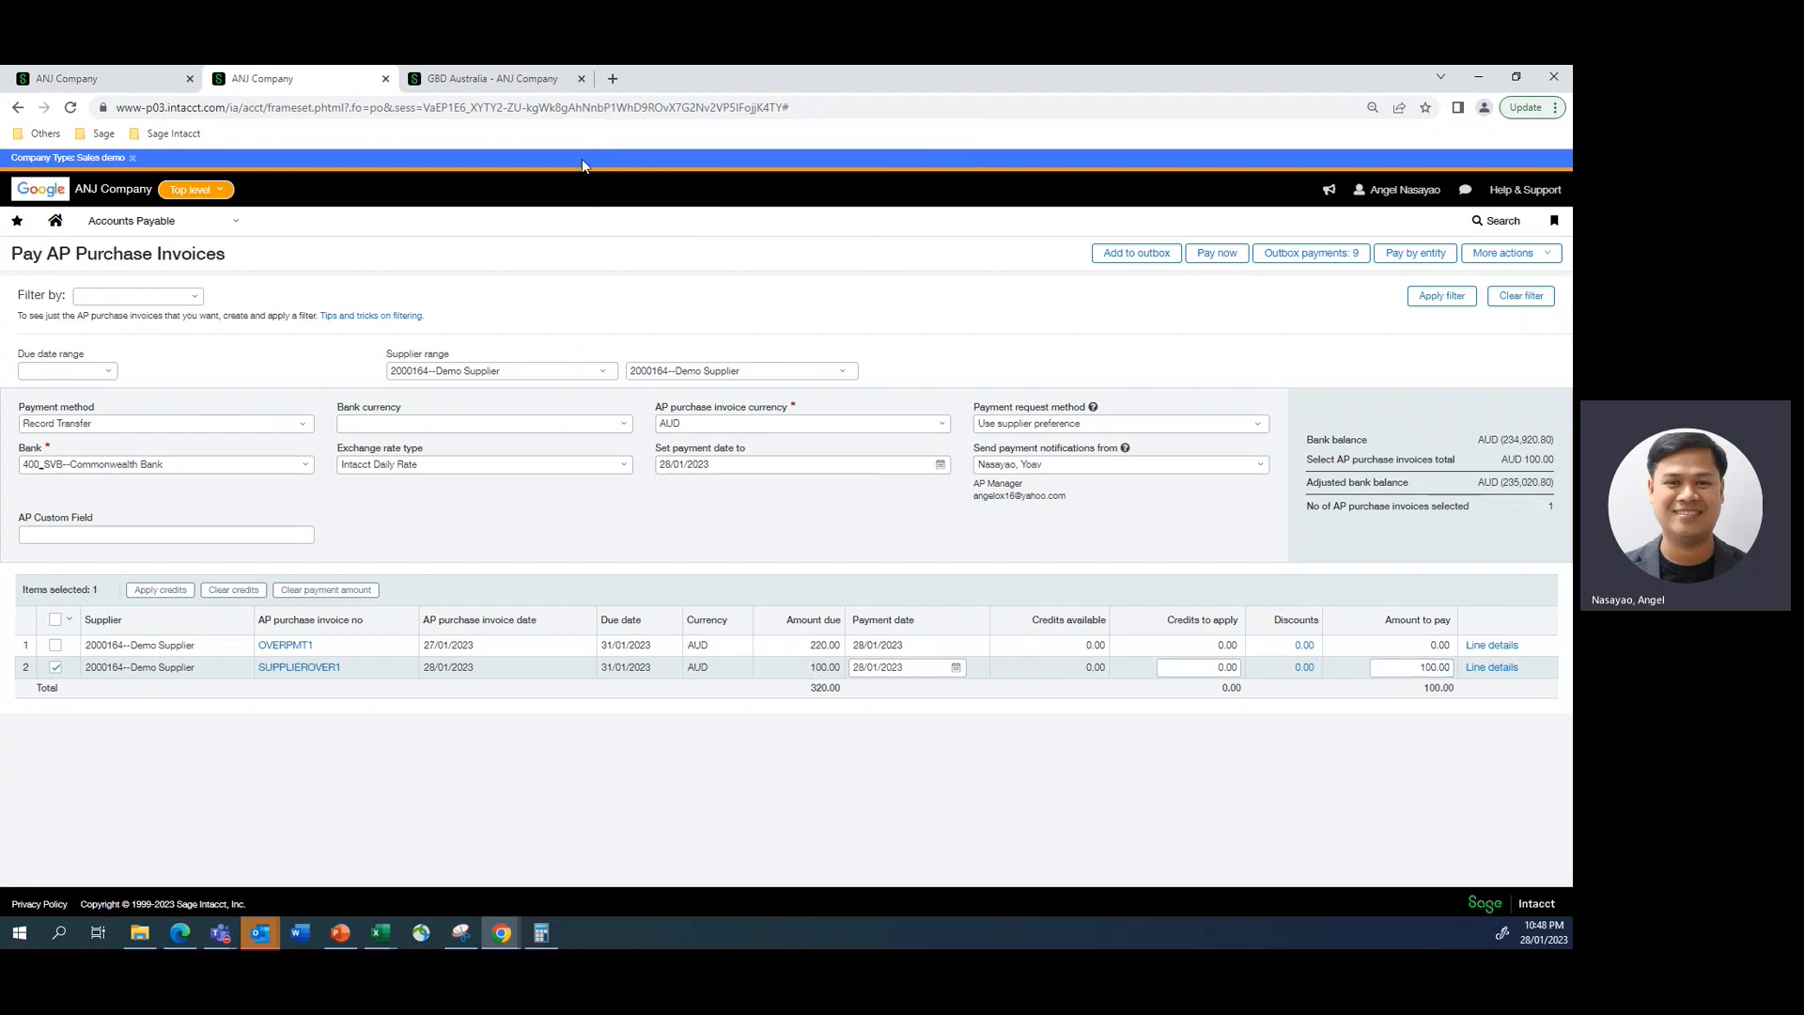
- Start a new AP advance in the GBD Australia entity
click(446, 83)
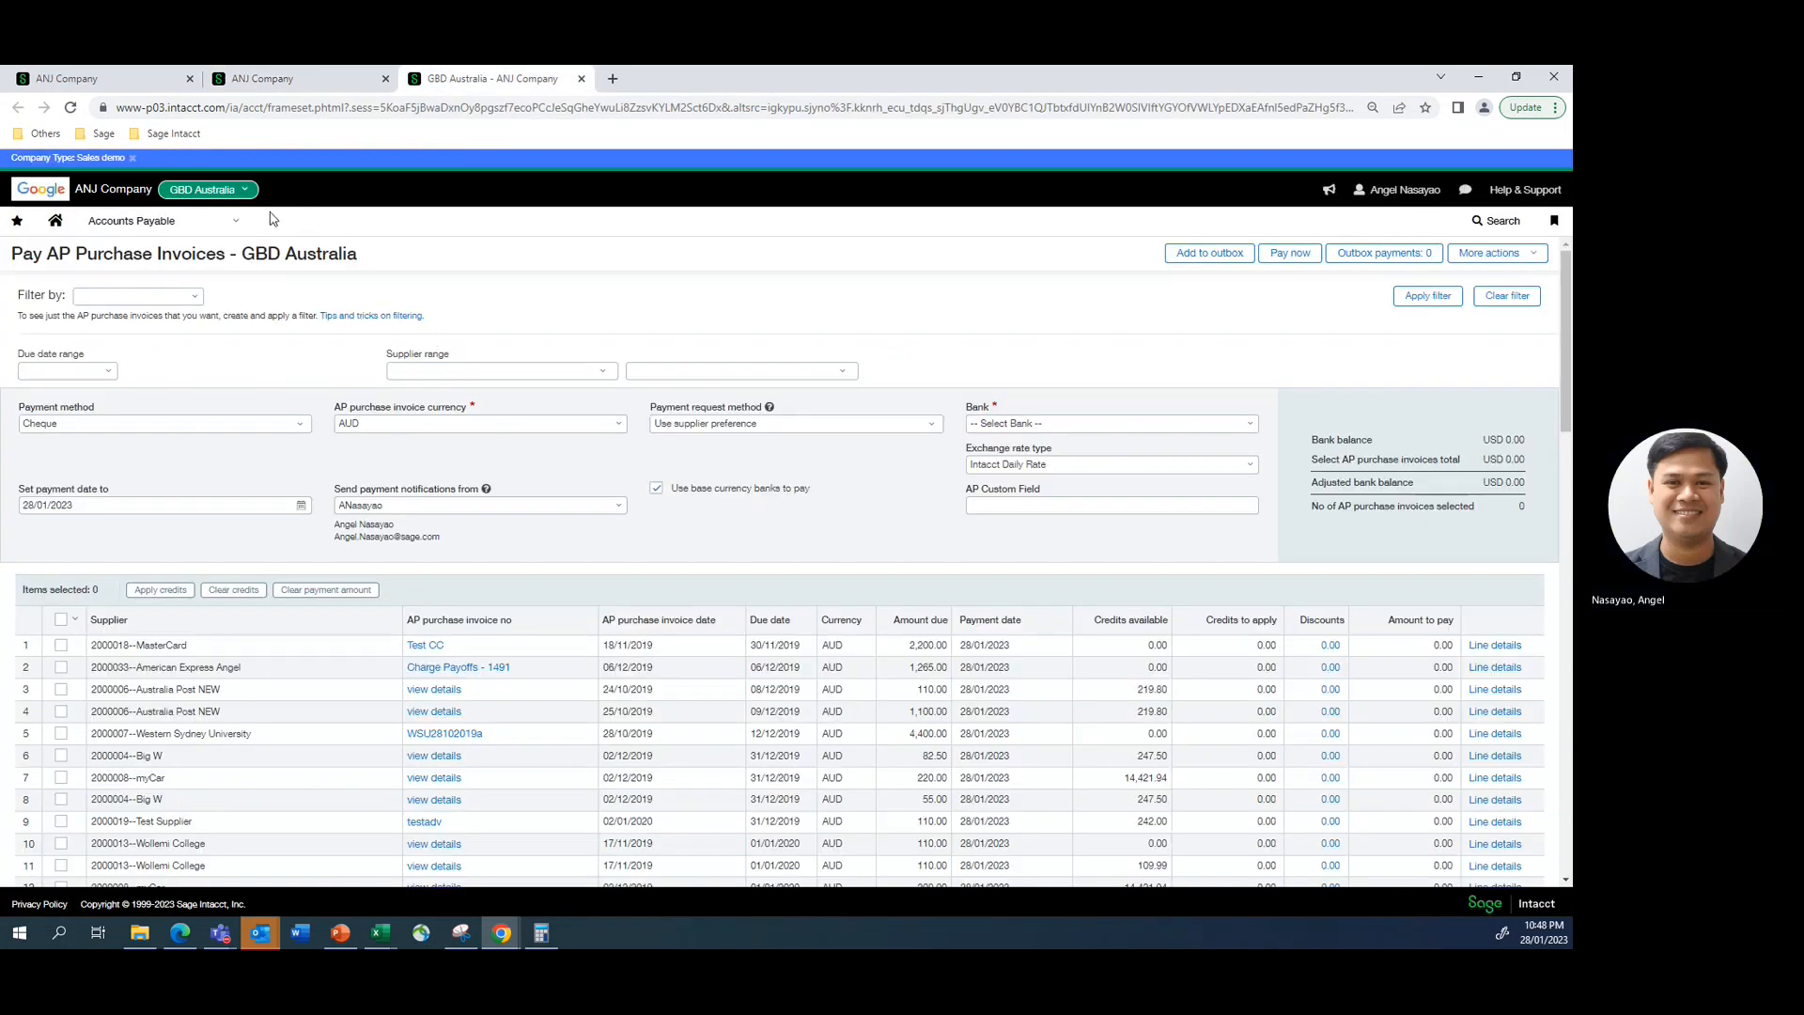
click(235, 224)
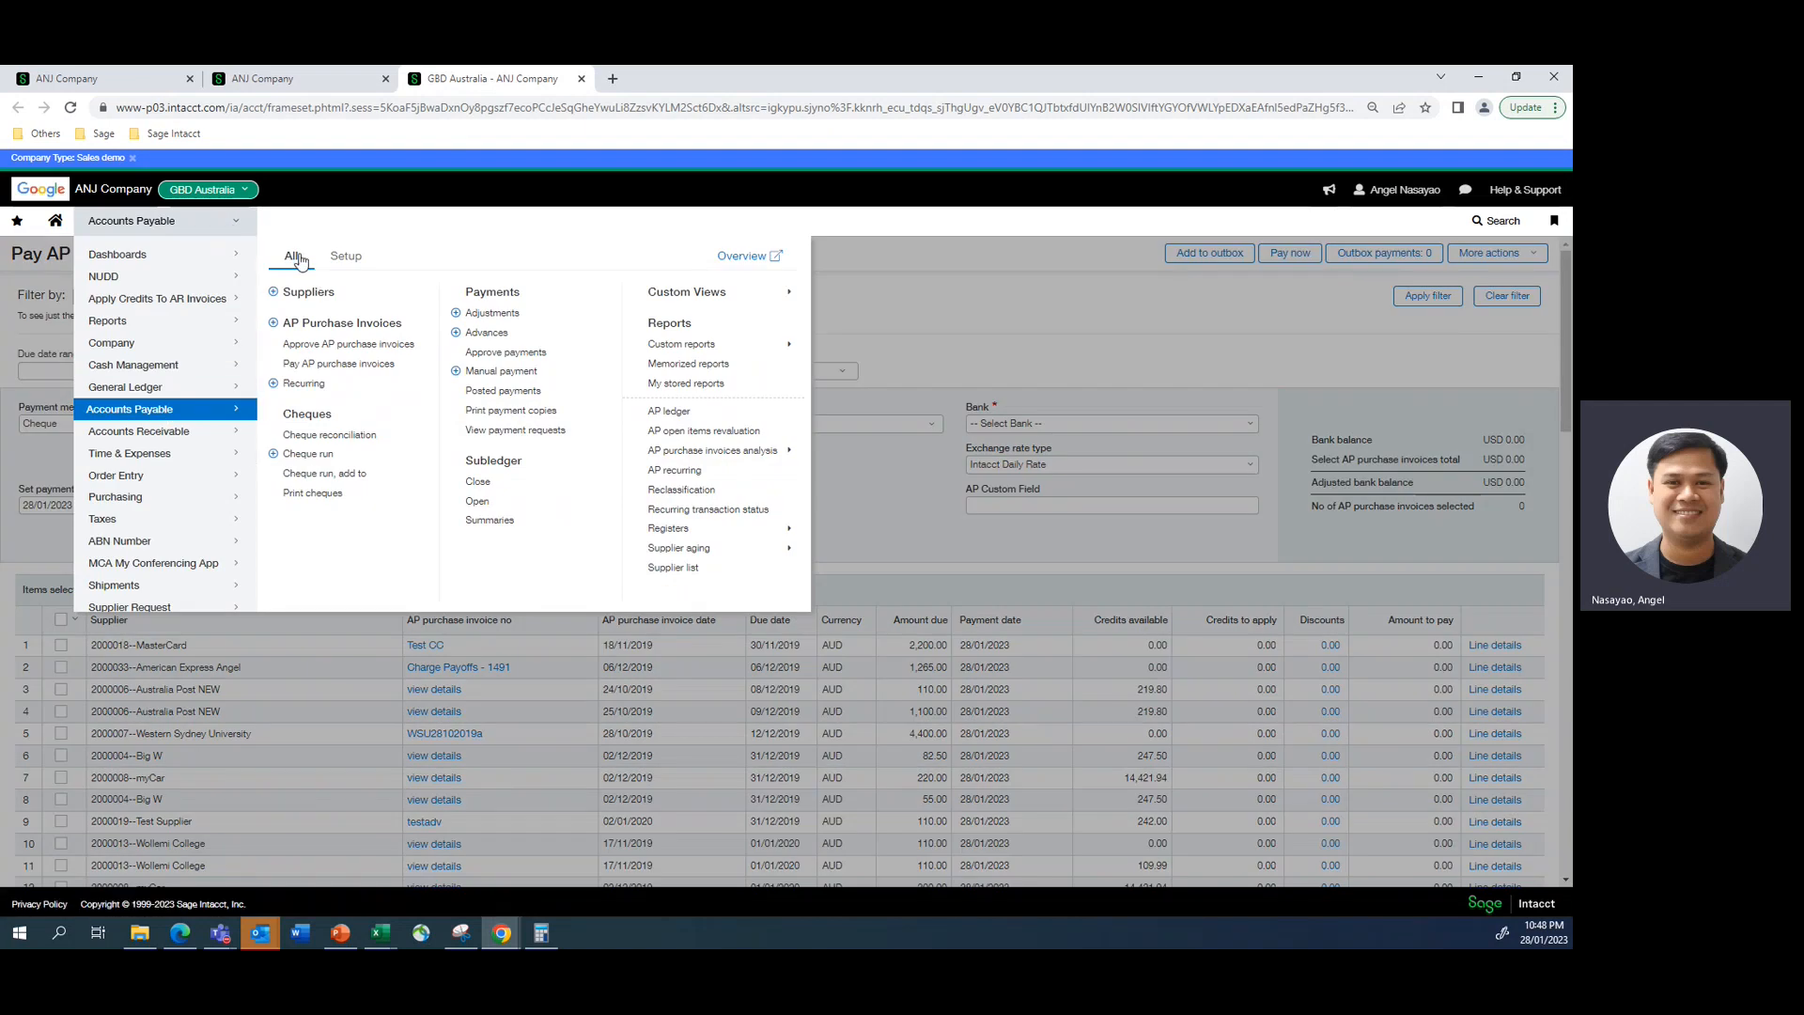
click(460, 338)
click(865, 201)
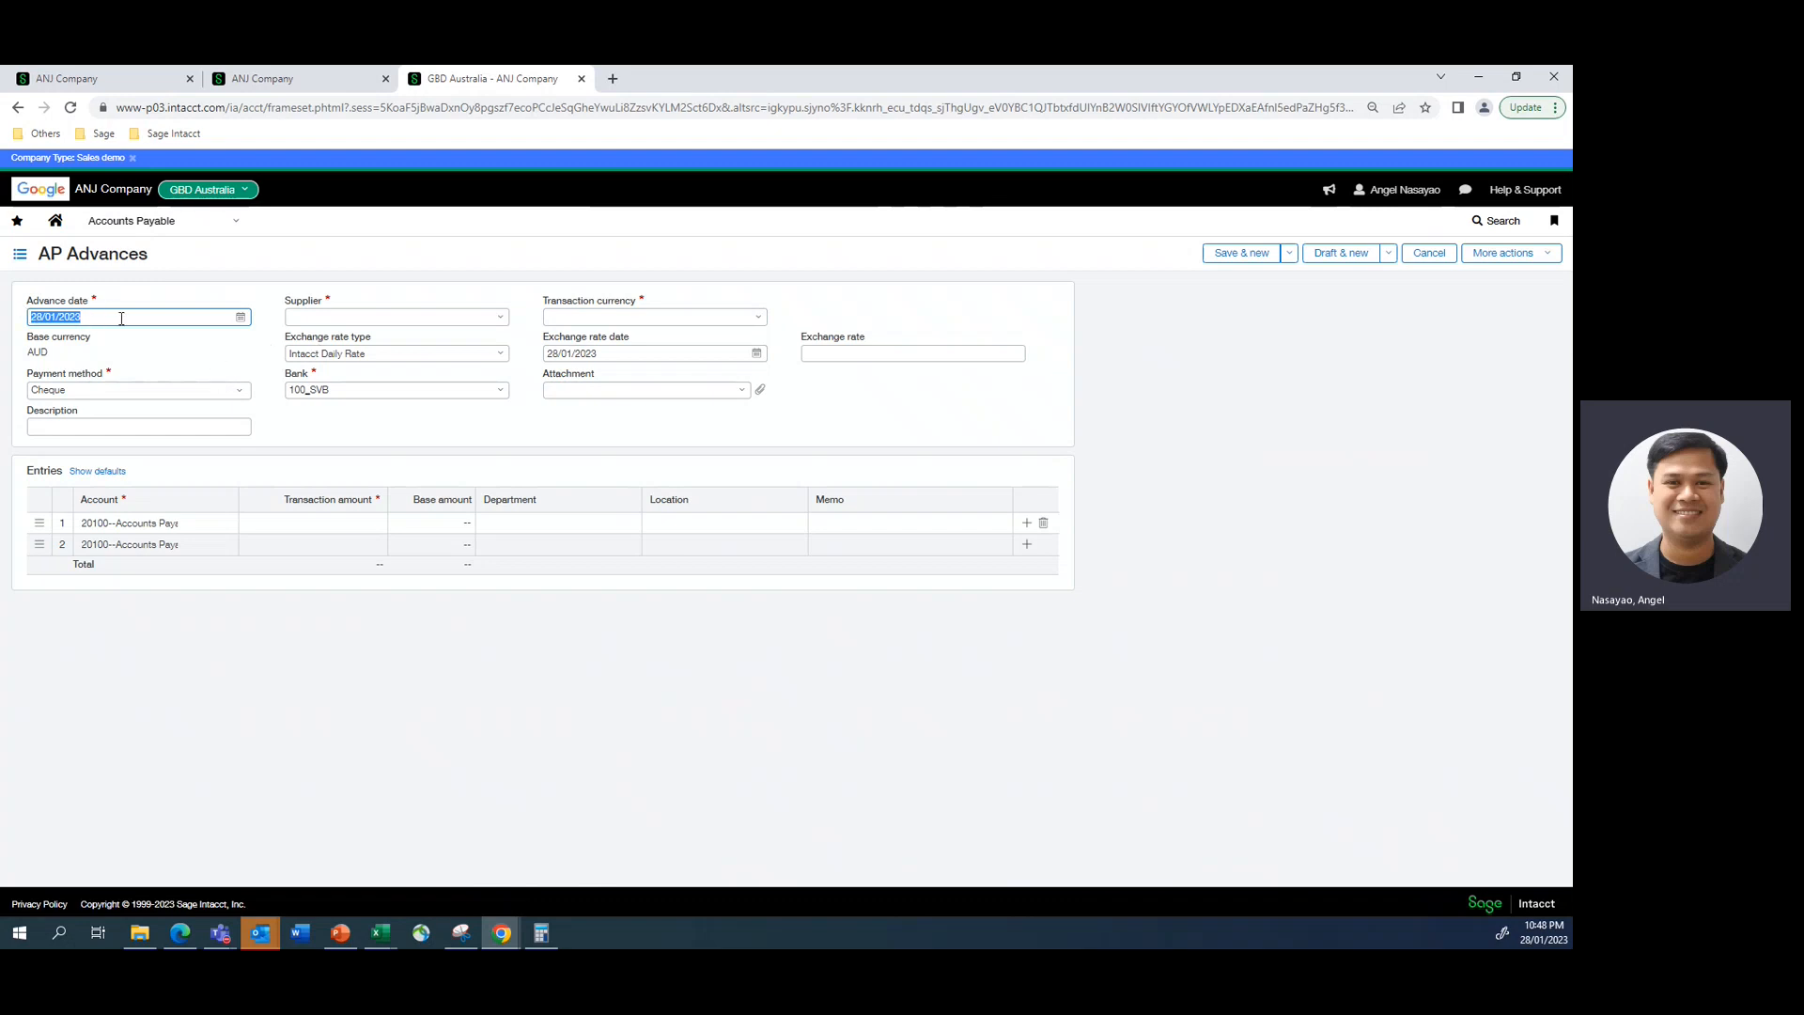
- Set the advance's supplier to Demo Supplier and its transaction currency to AUD
click(434, 319)
text(demo)
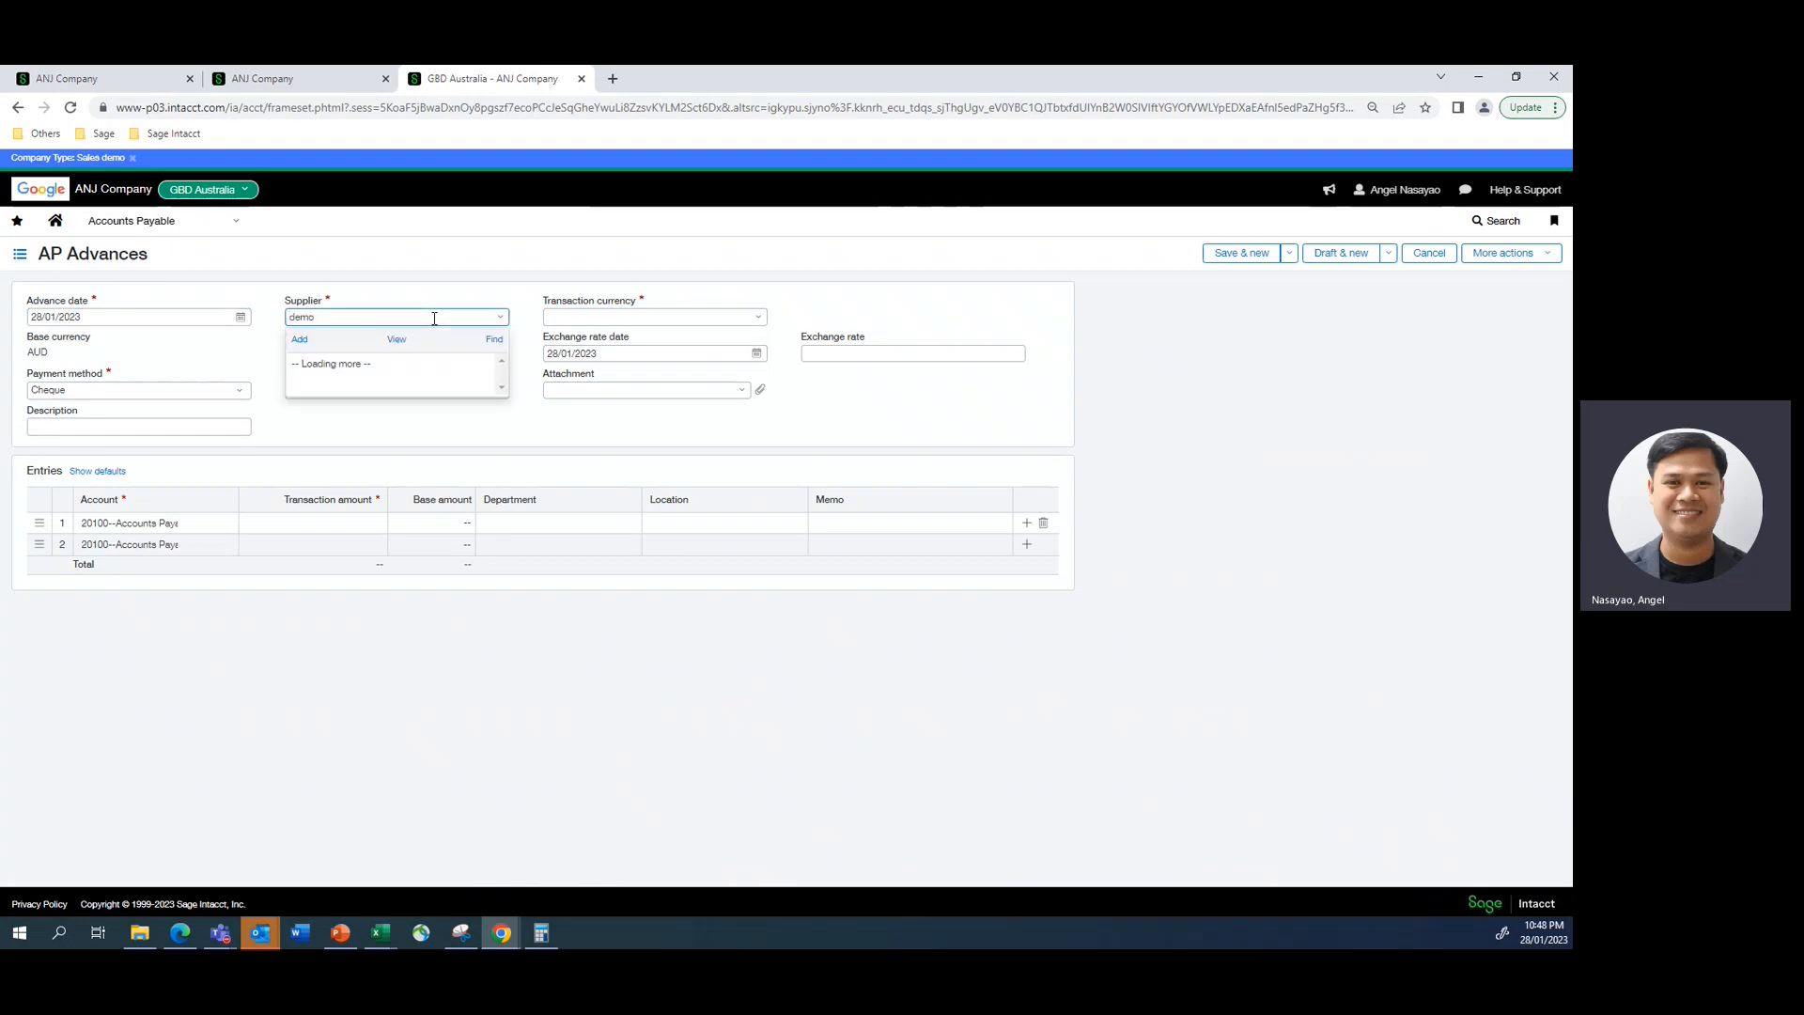
text( supp)
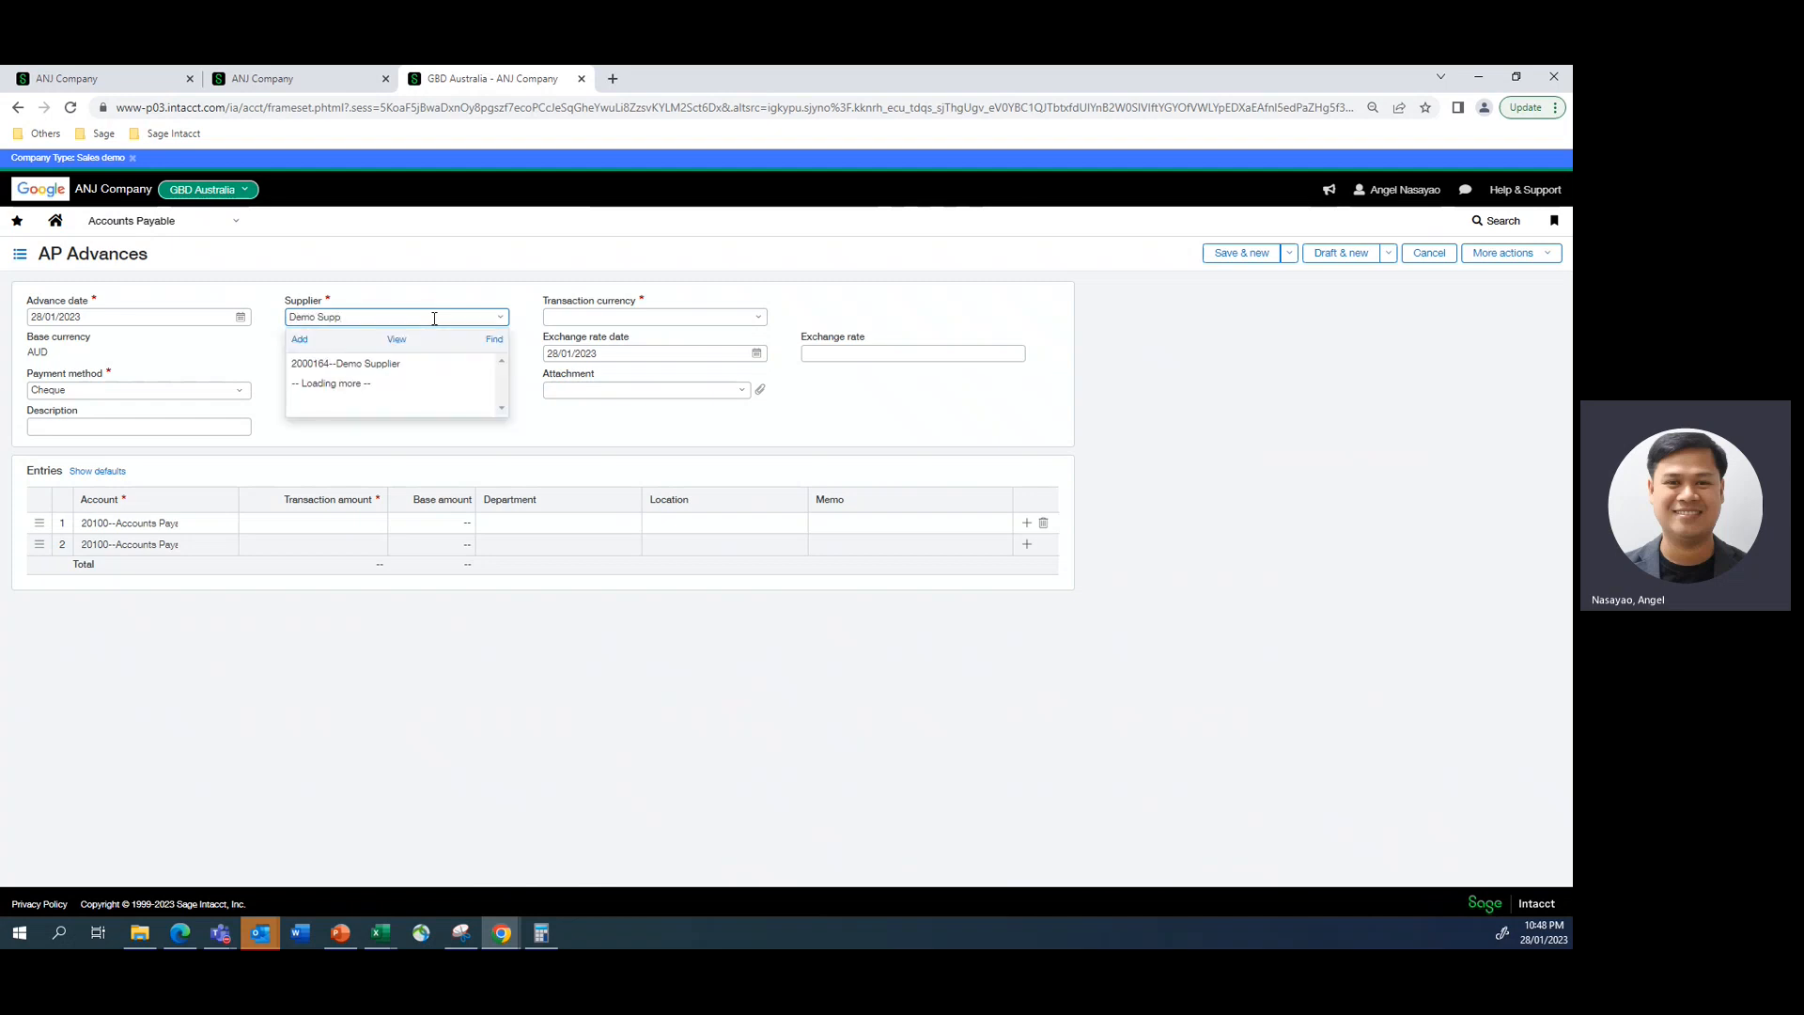
click(404, 362)
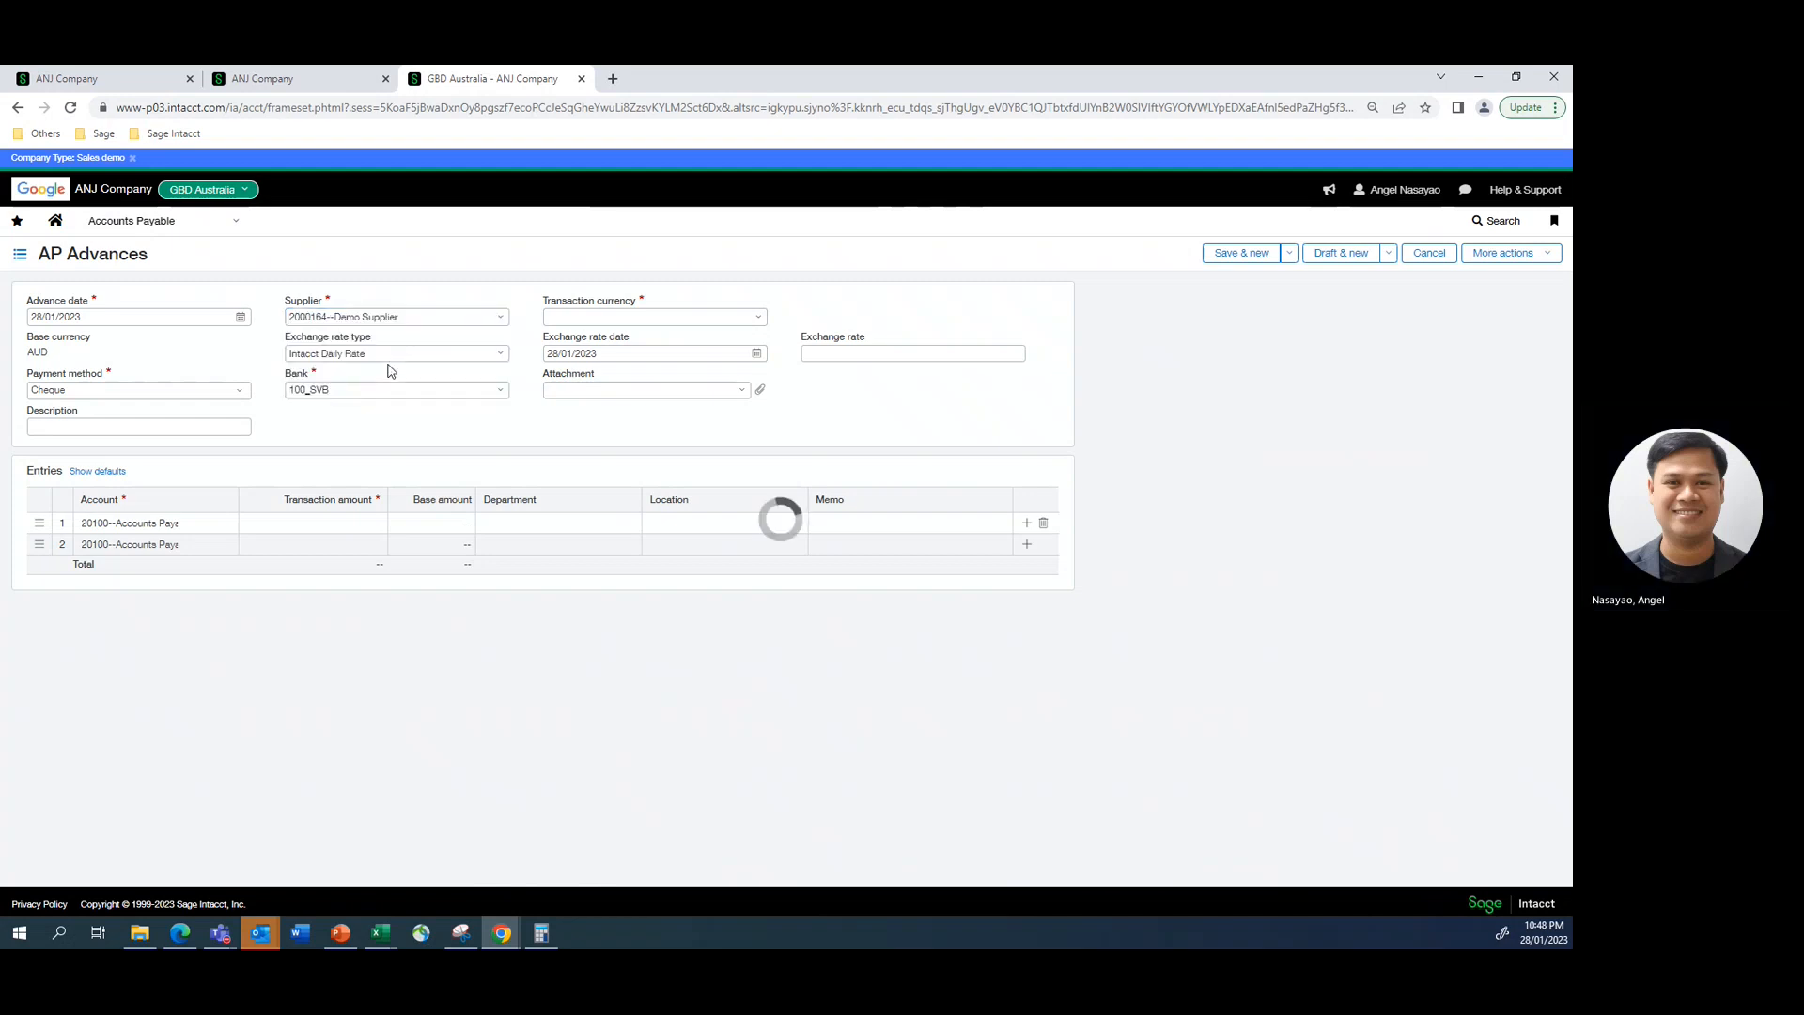
click(757, 319)
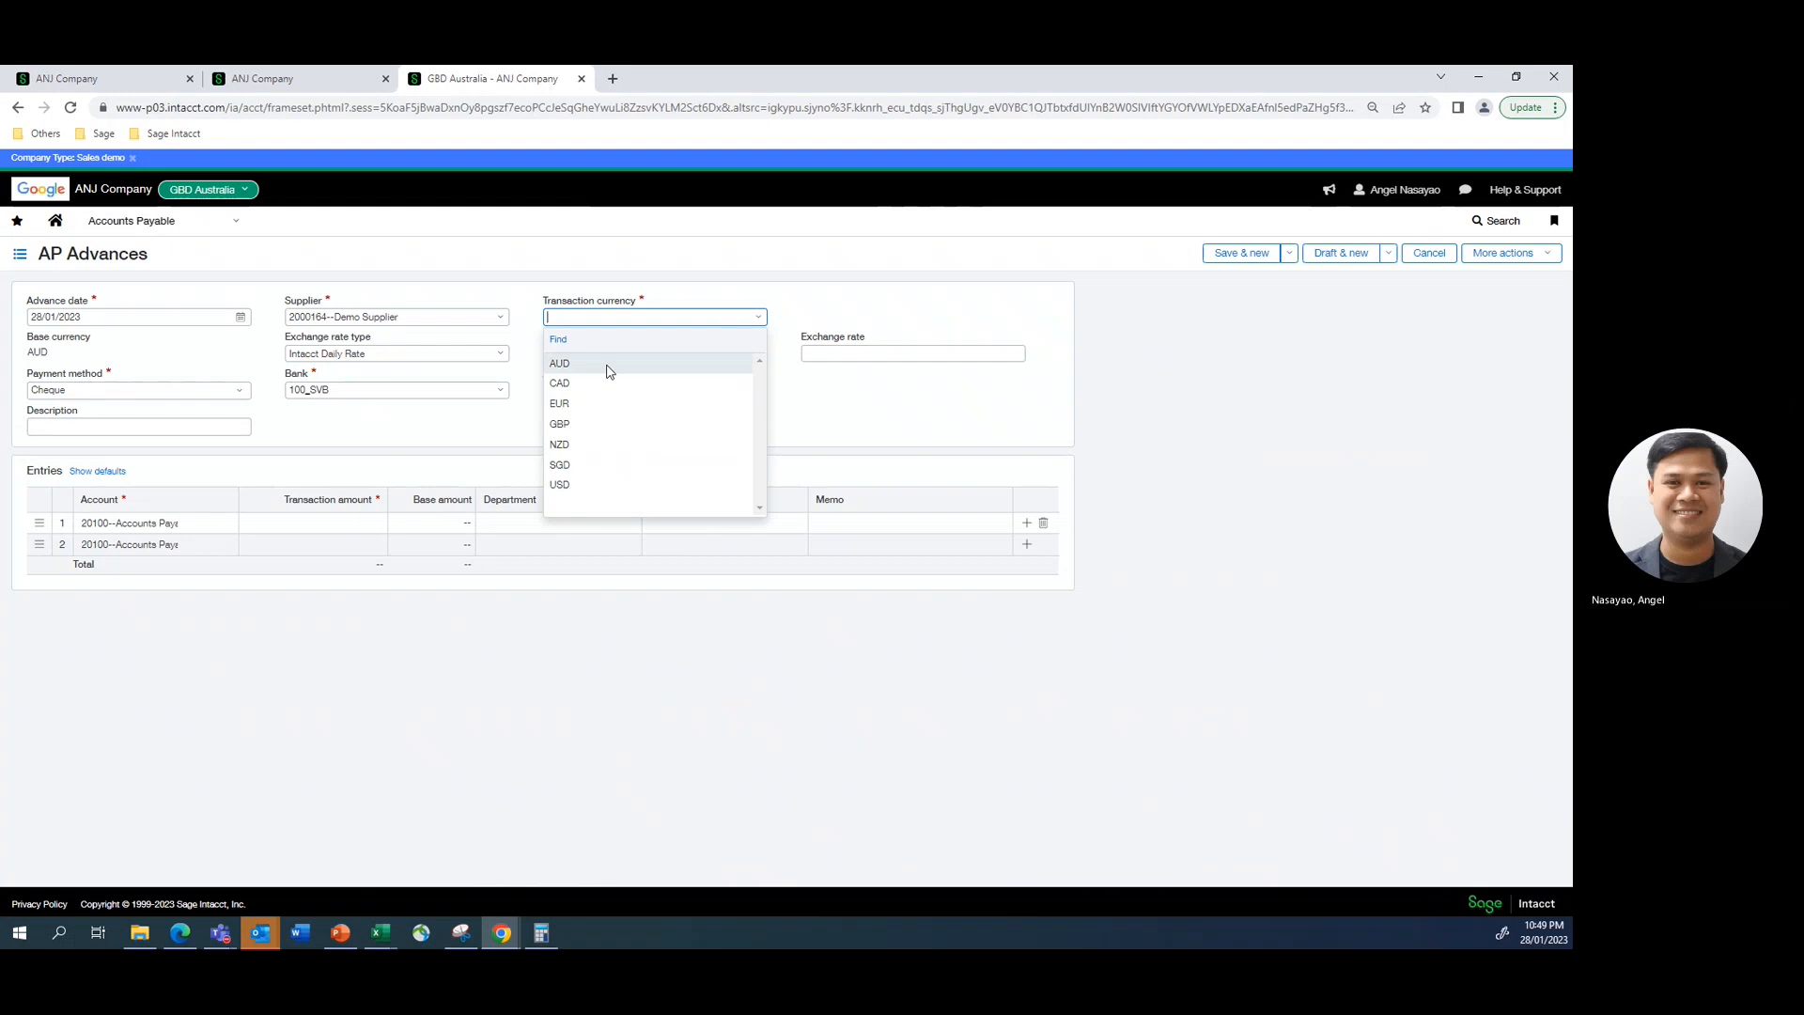
click(609, 371)
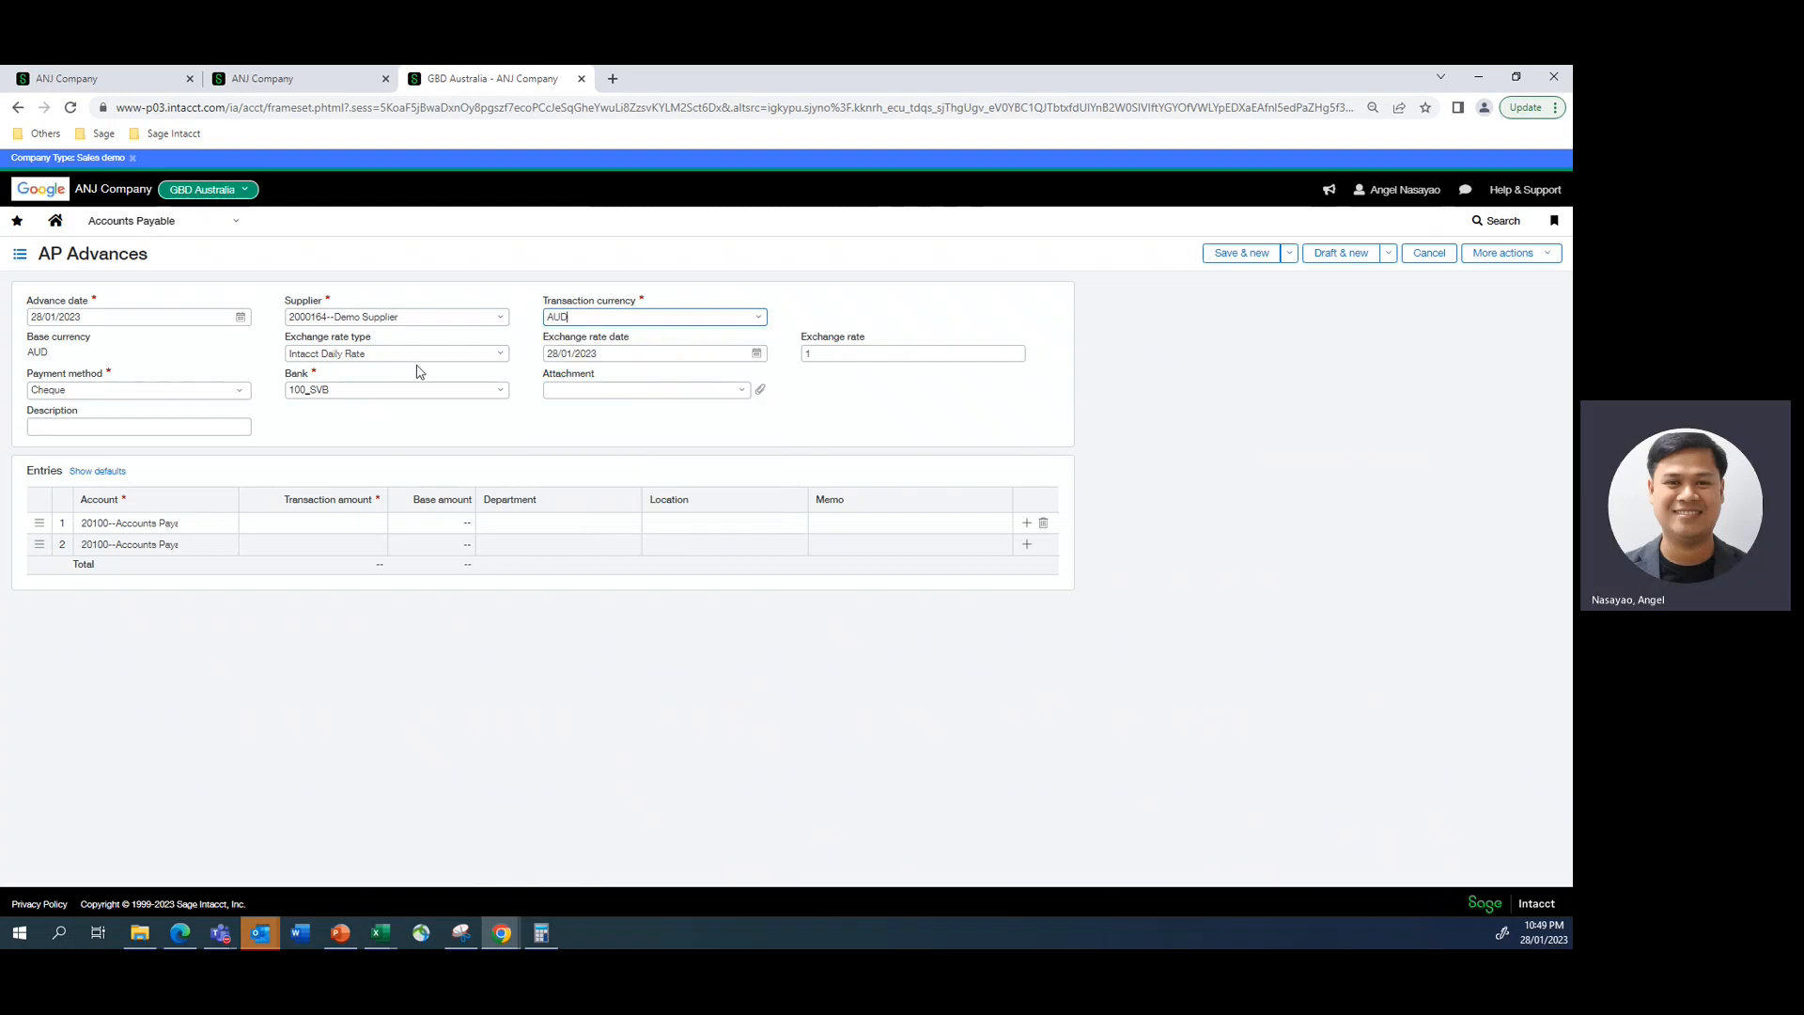
- Set the advance's payment method to Record transfer and its bank to 400_SVB--Commonwealth Bank(AUD)
click(240, 395)
click(102, 409)
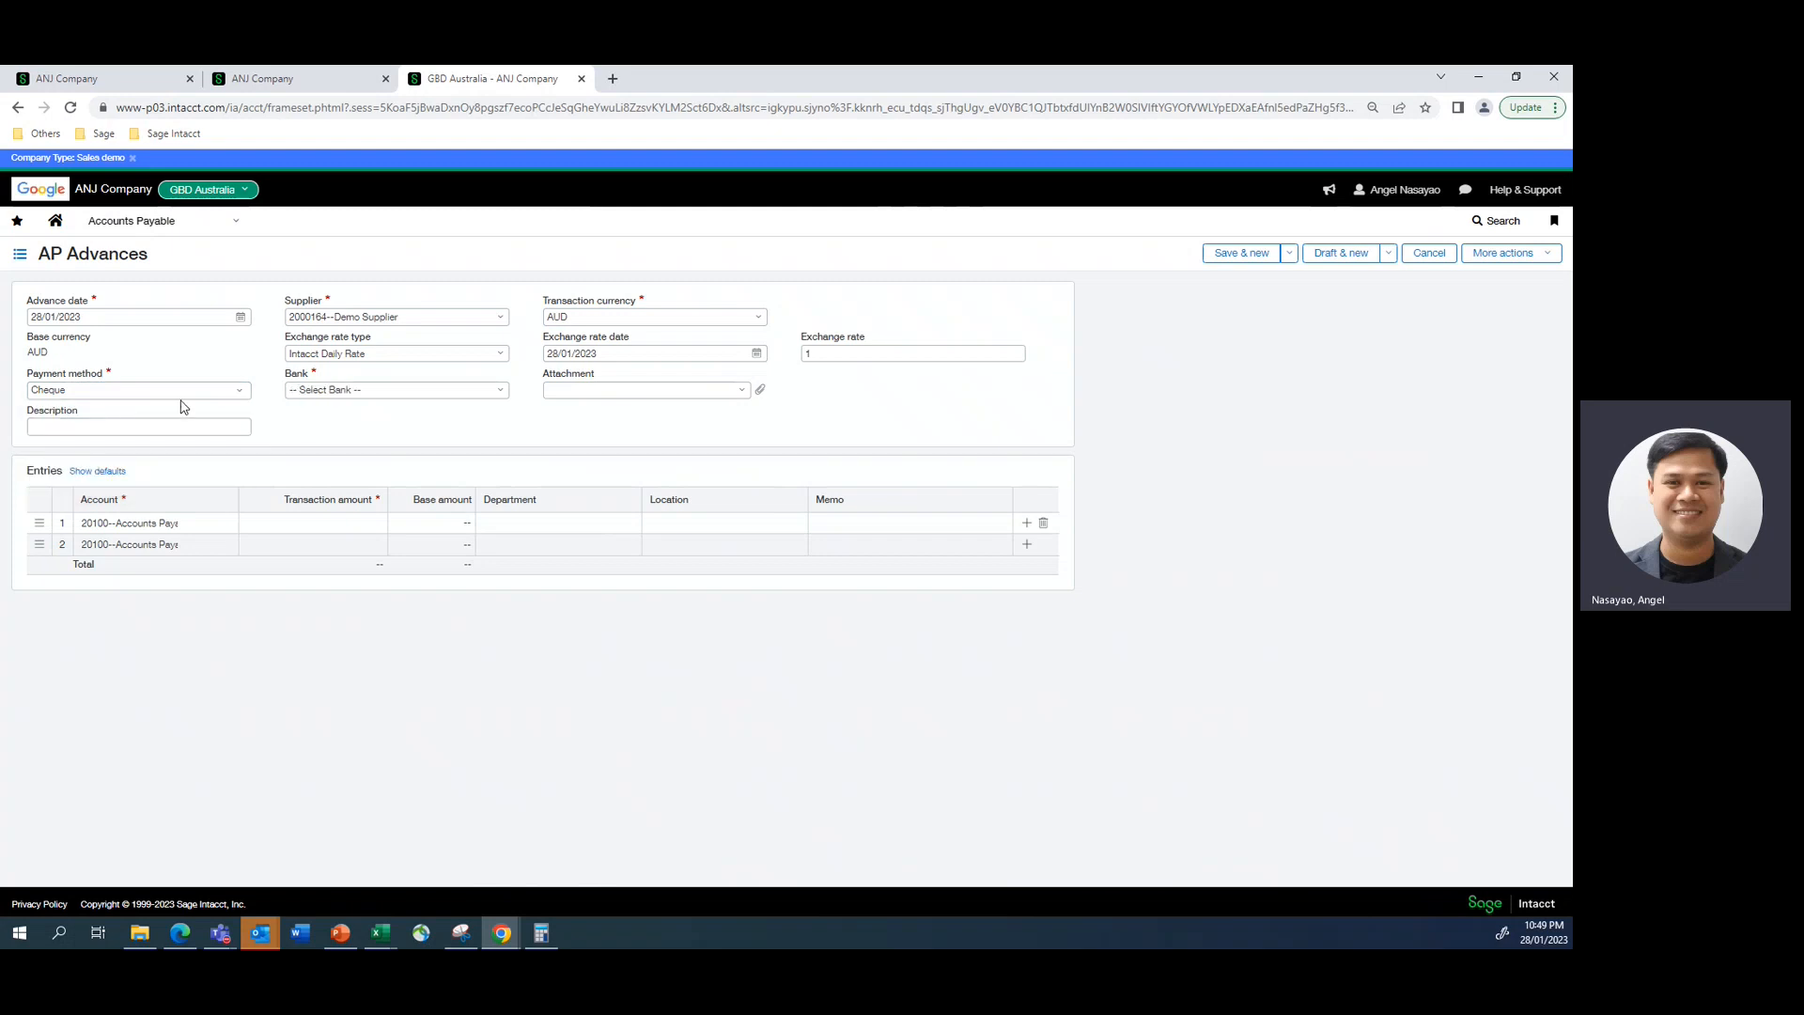
click(235, 393)
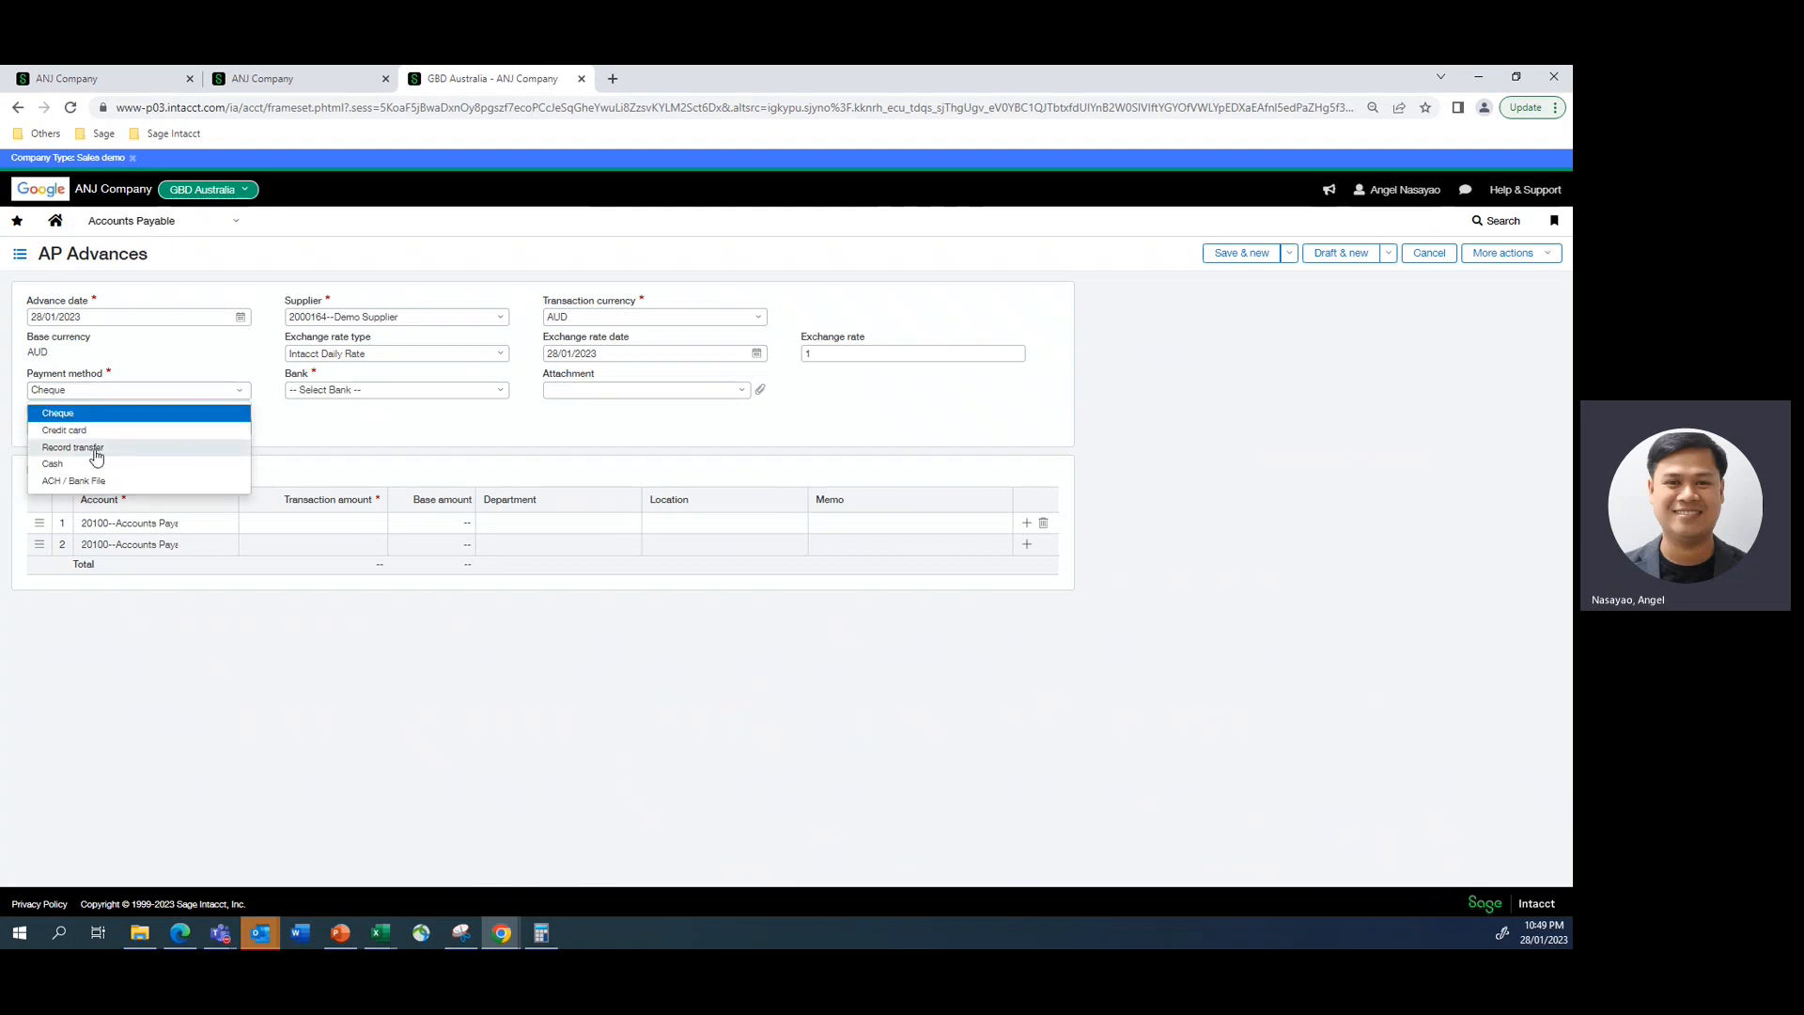
click(95, 451)
click(238, 398)
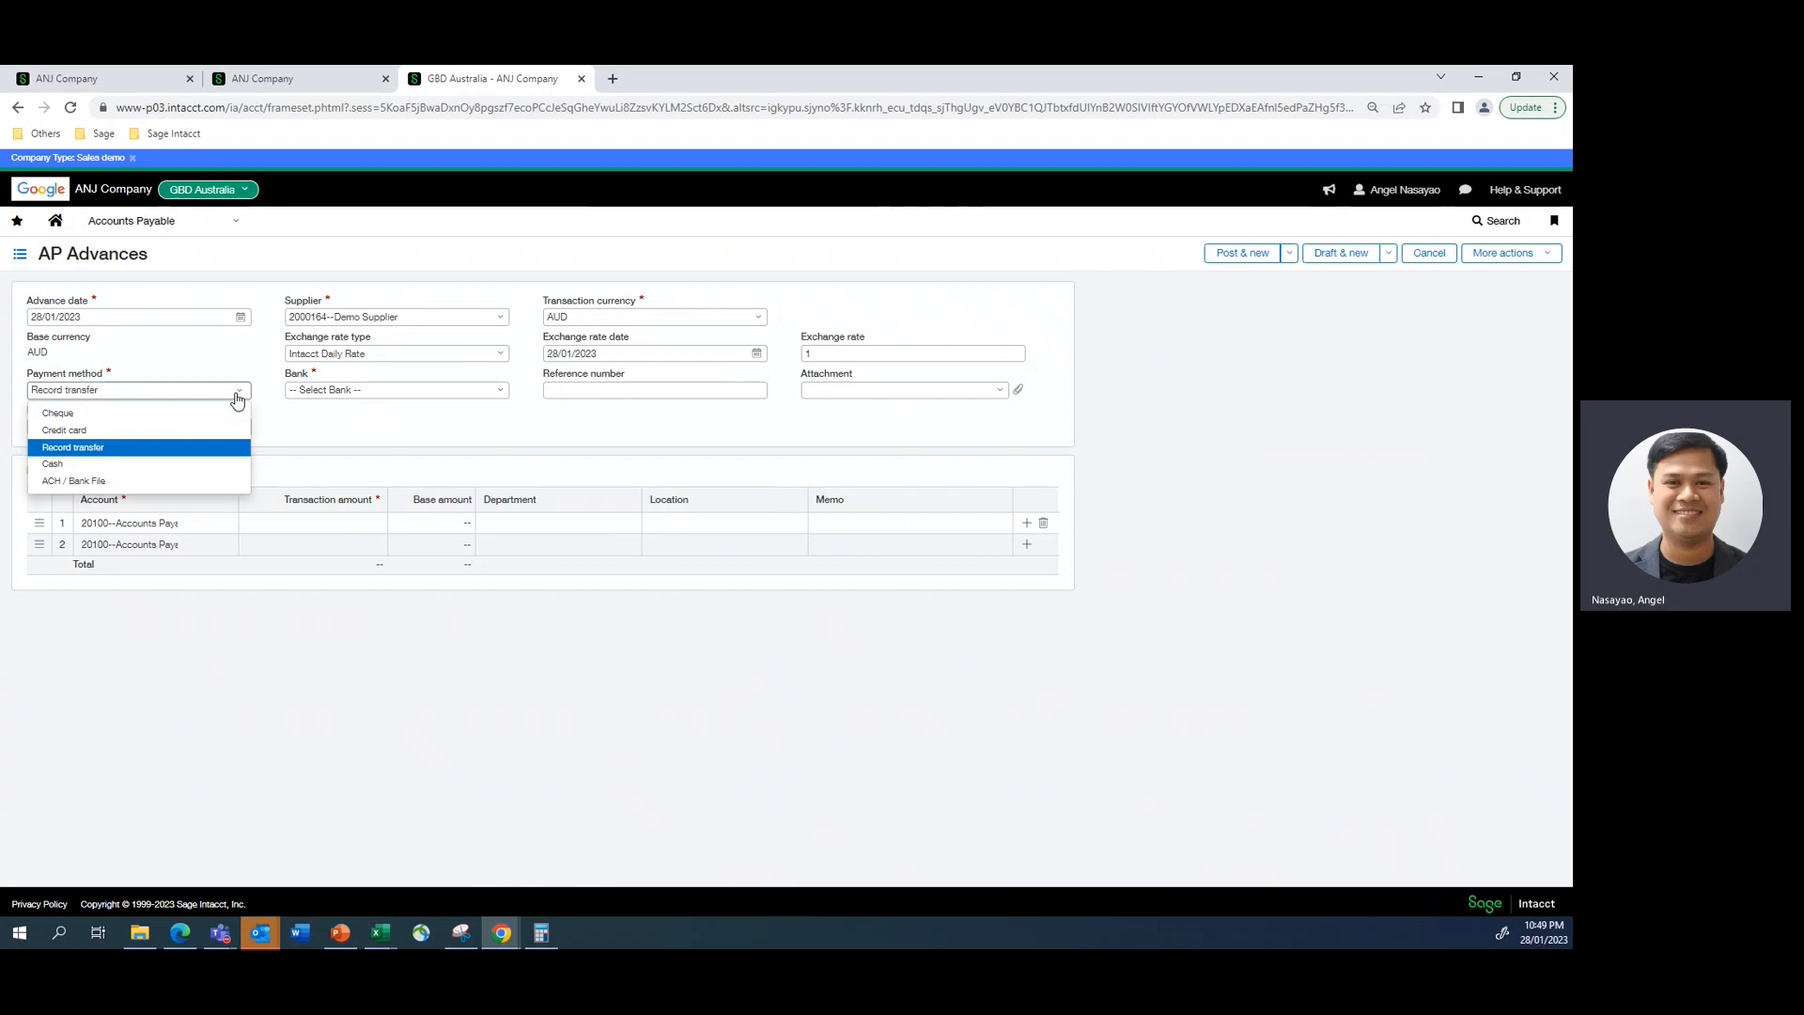
click(238, 399)
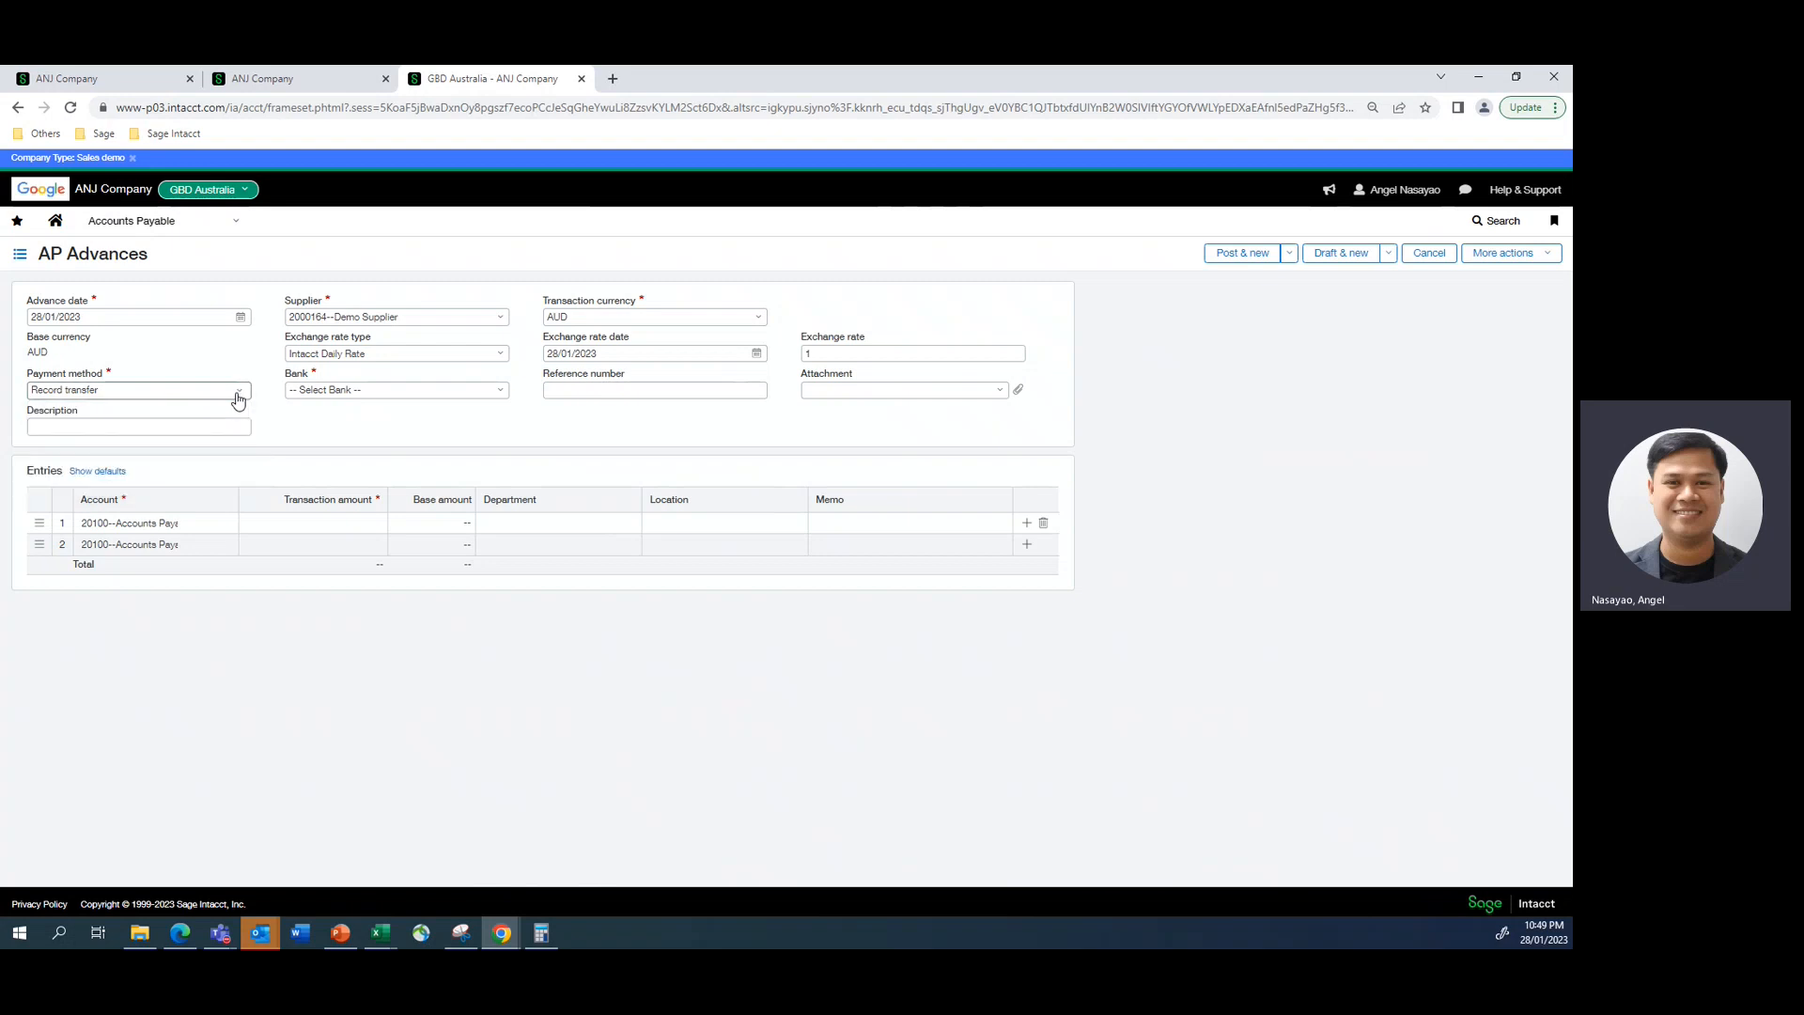
click(238, 398)
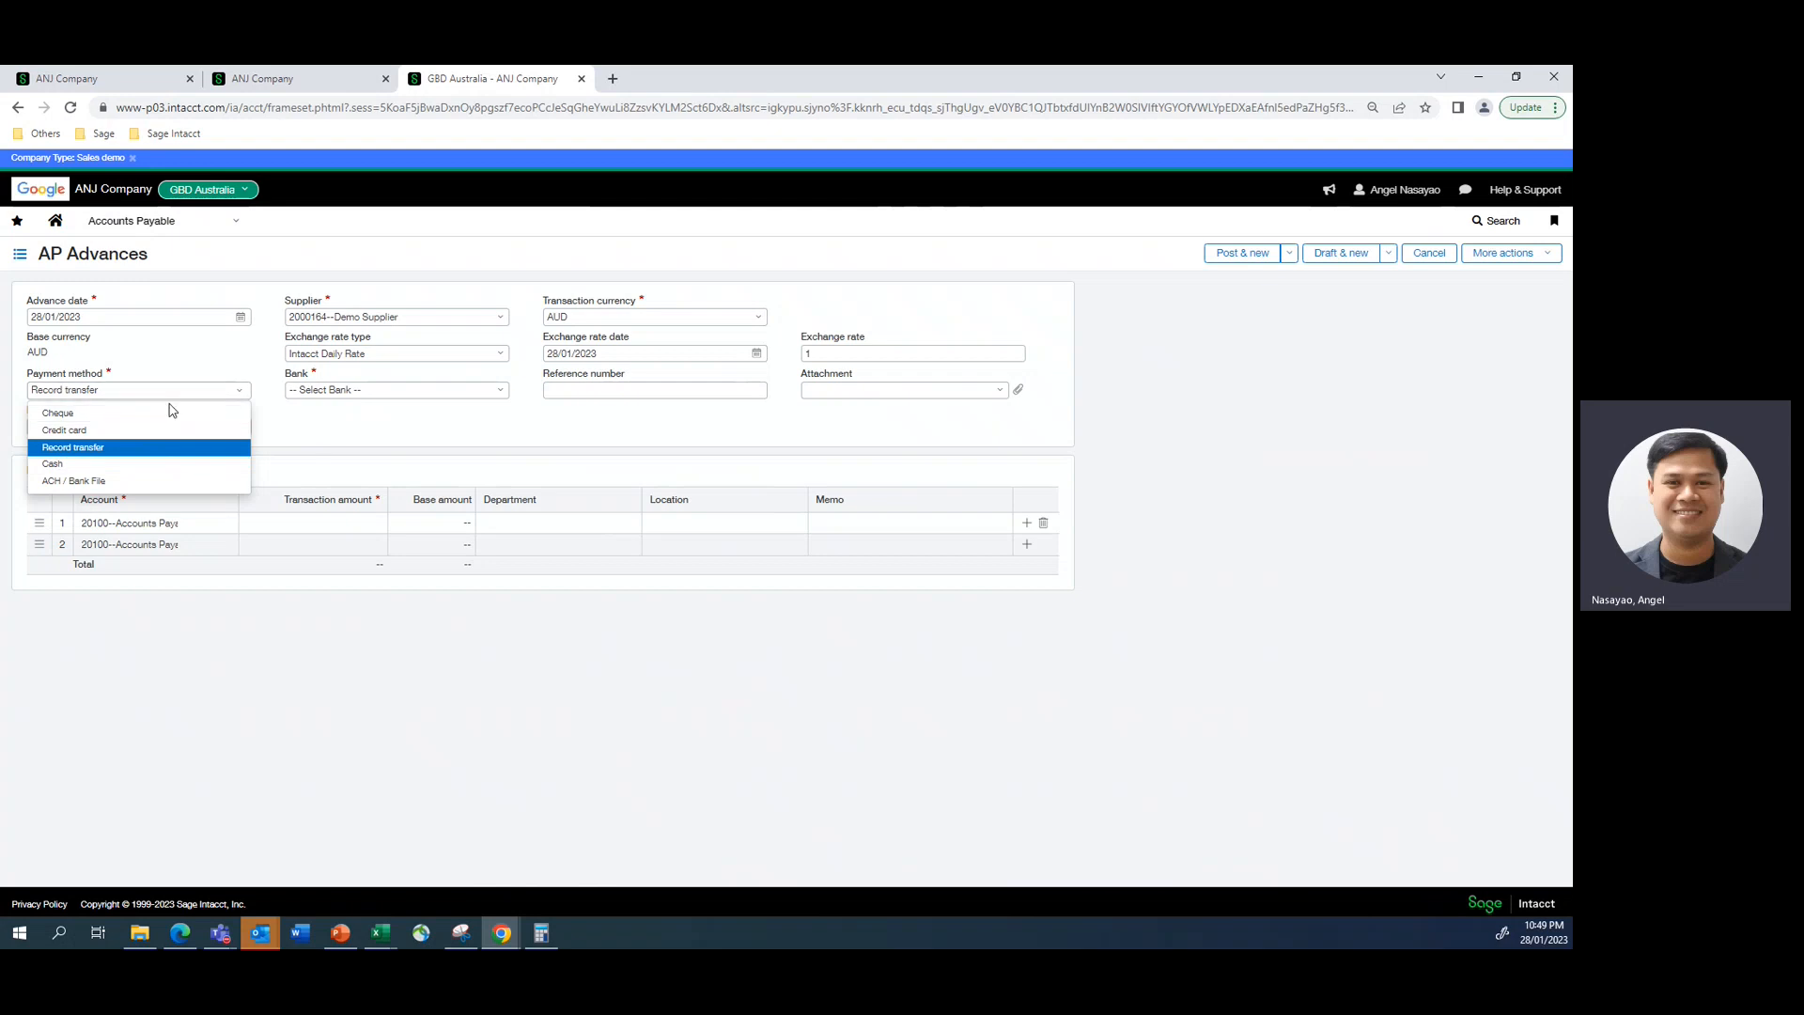
click(84, 455)
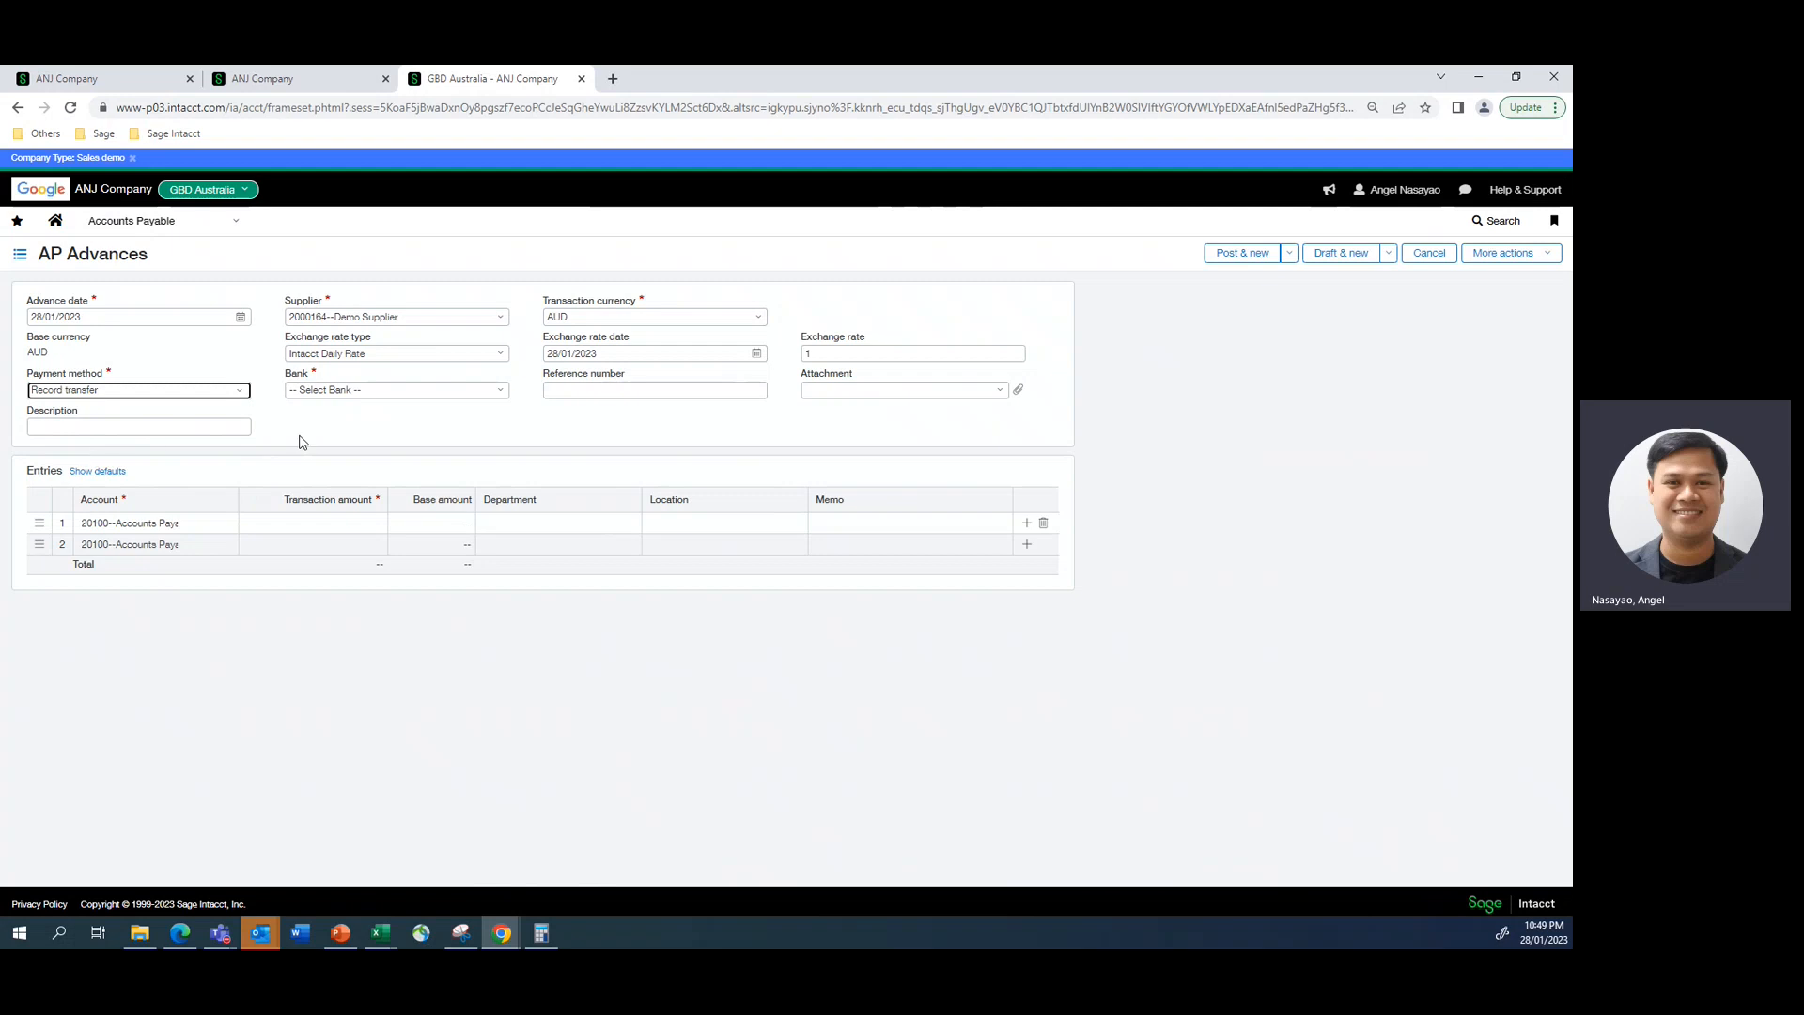
click(371, 437)
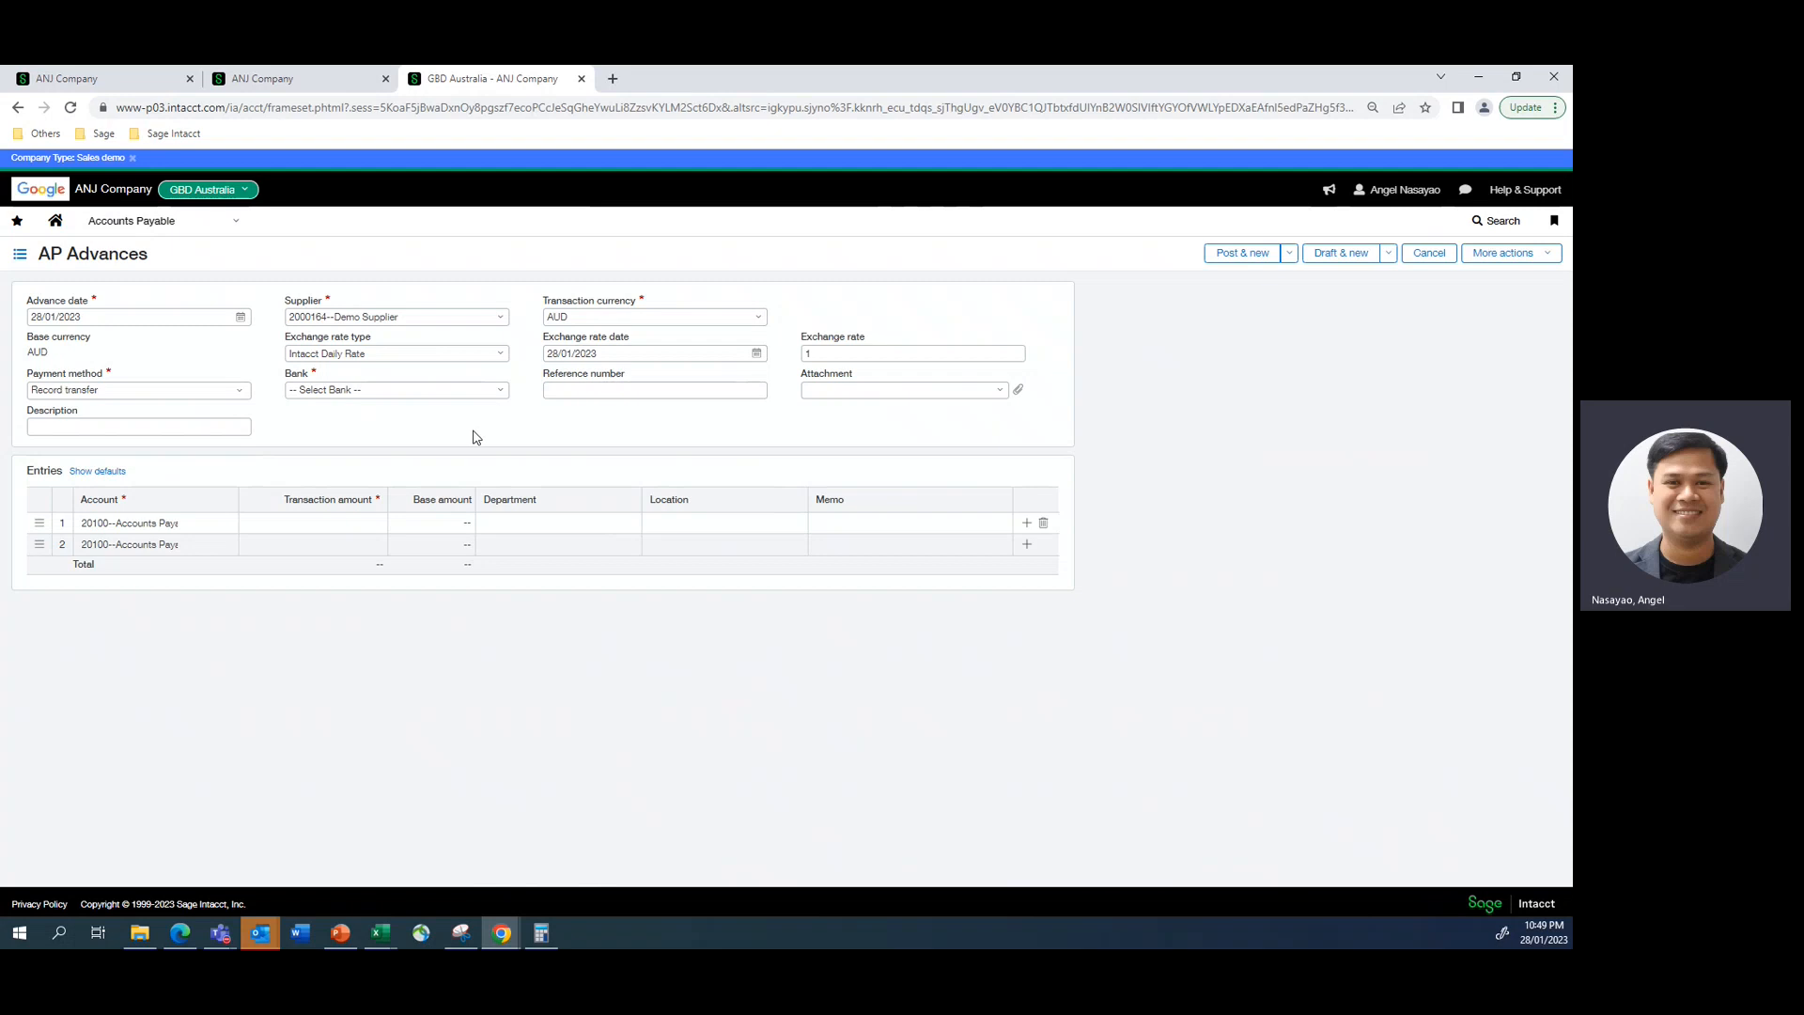
click(499, 390)
click(376, 432)
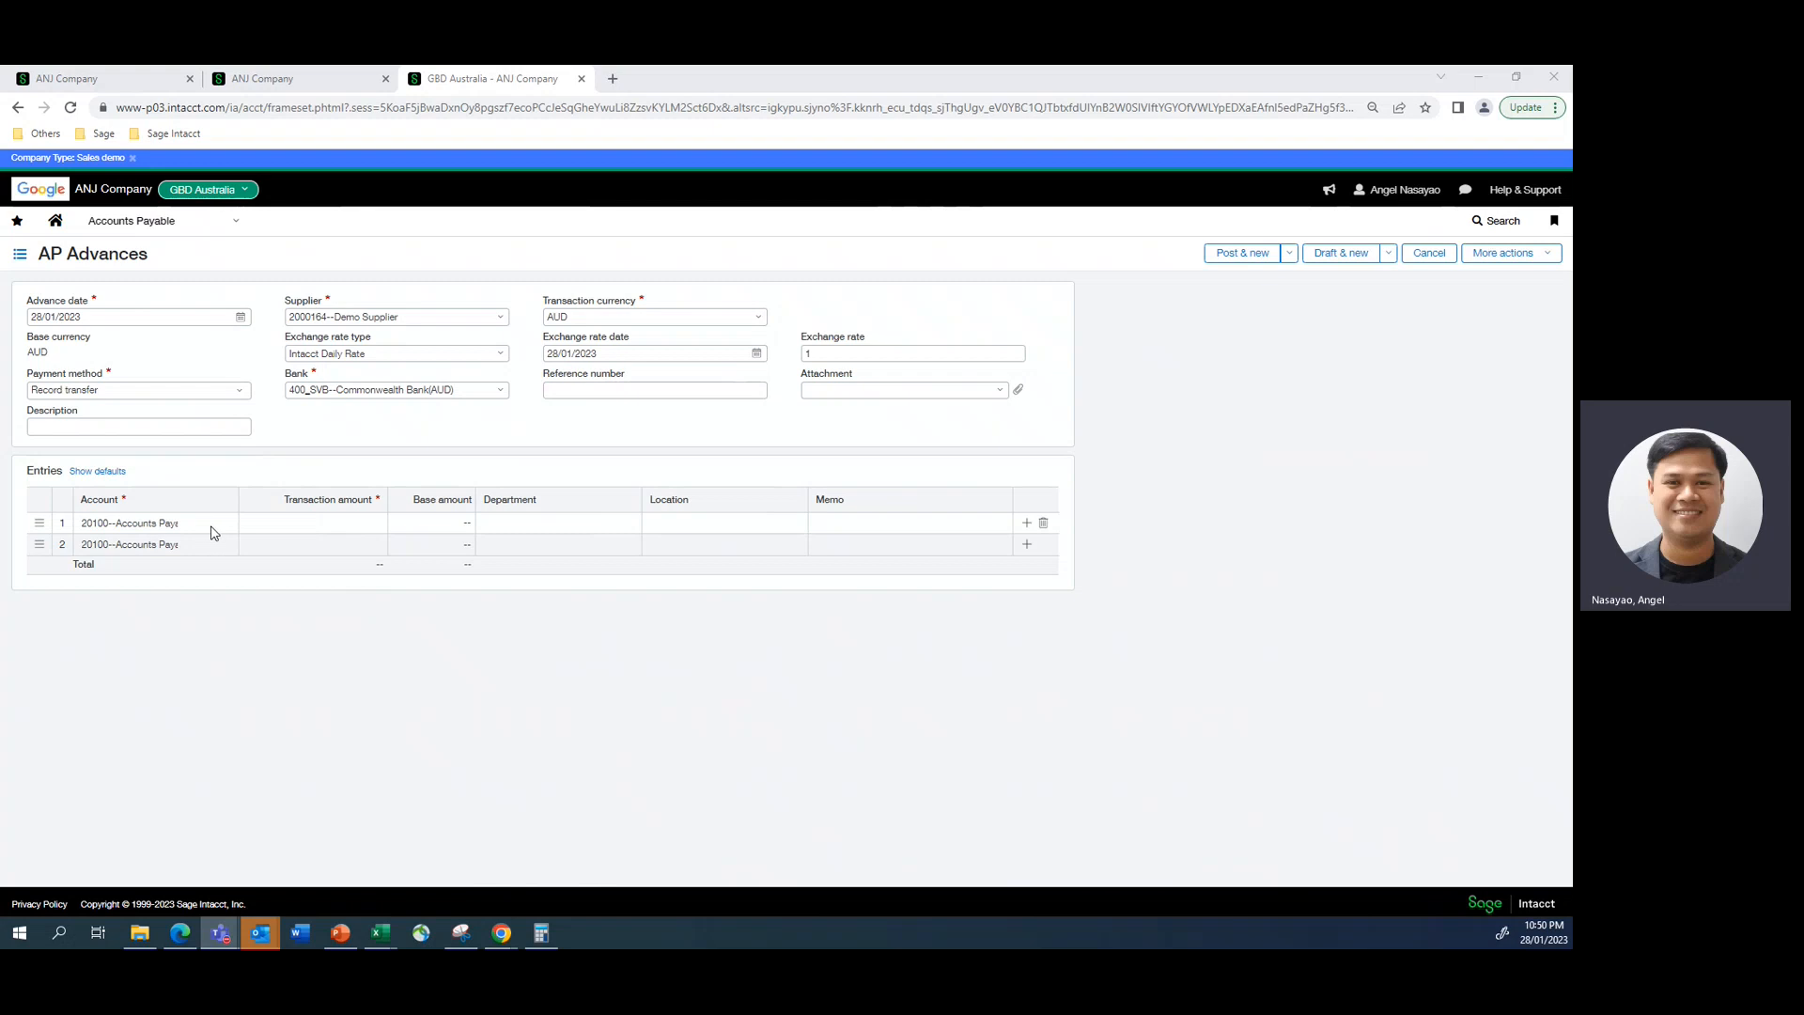
- Enter a transaction amount of 150 on the first Accounts Payable entry line of the advance
click(313, 525)
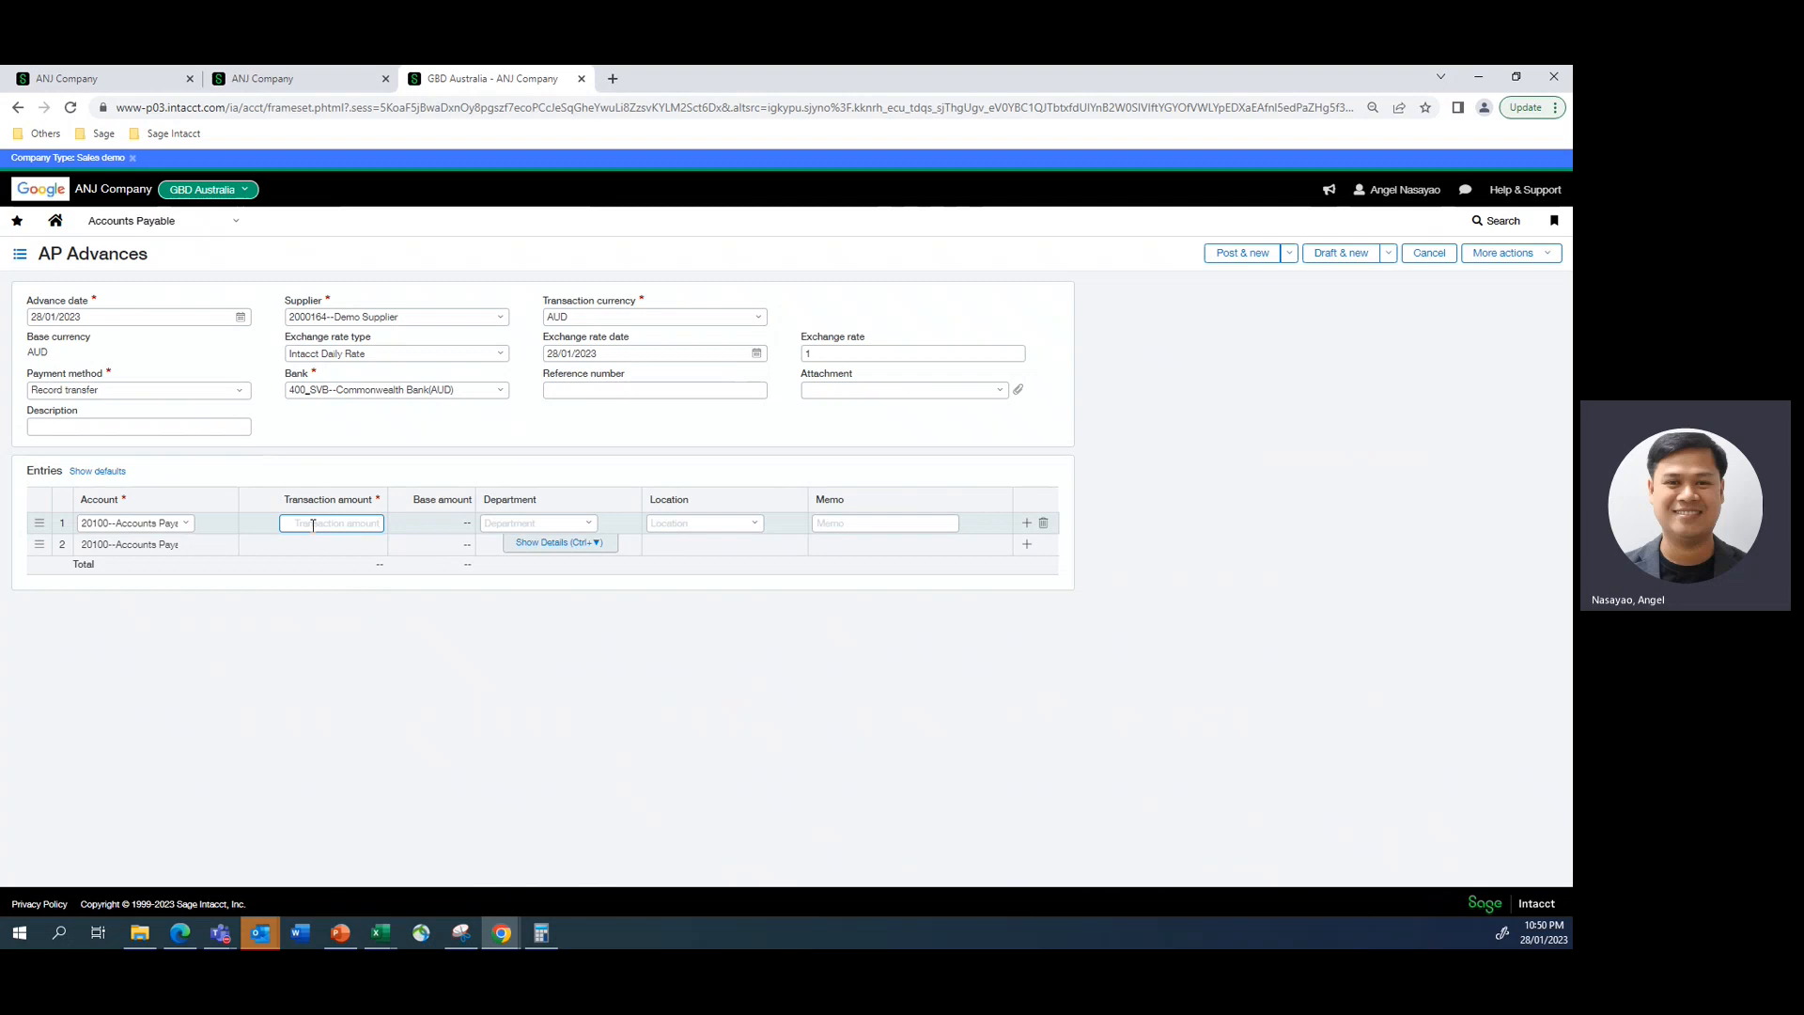
text(150)
click(423, 631)
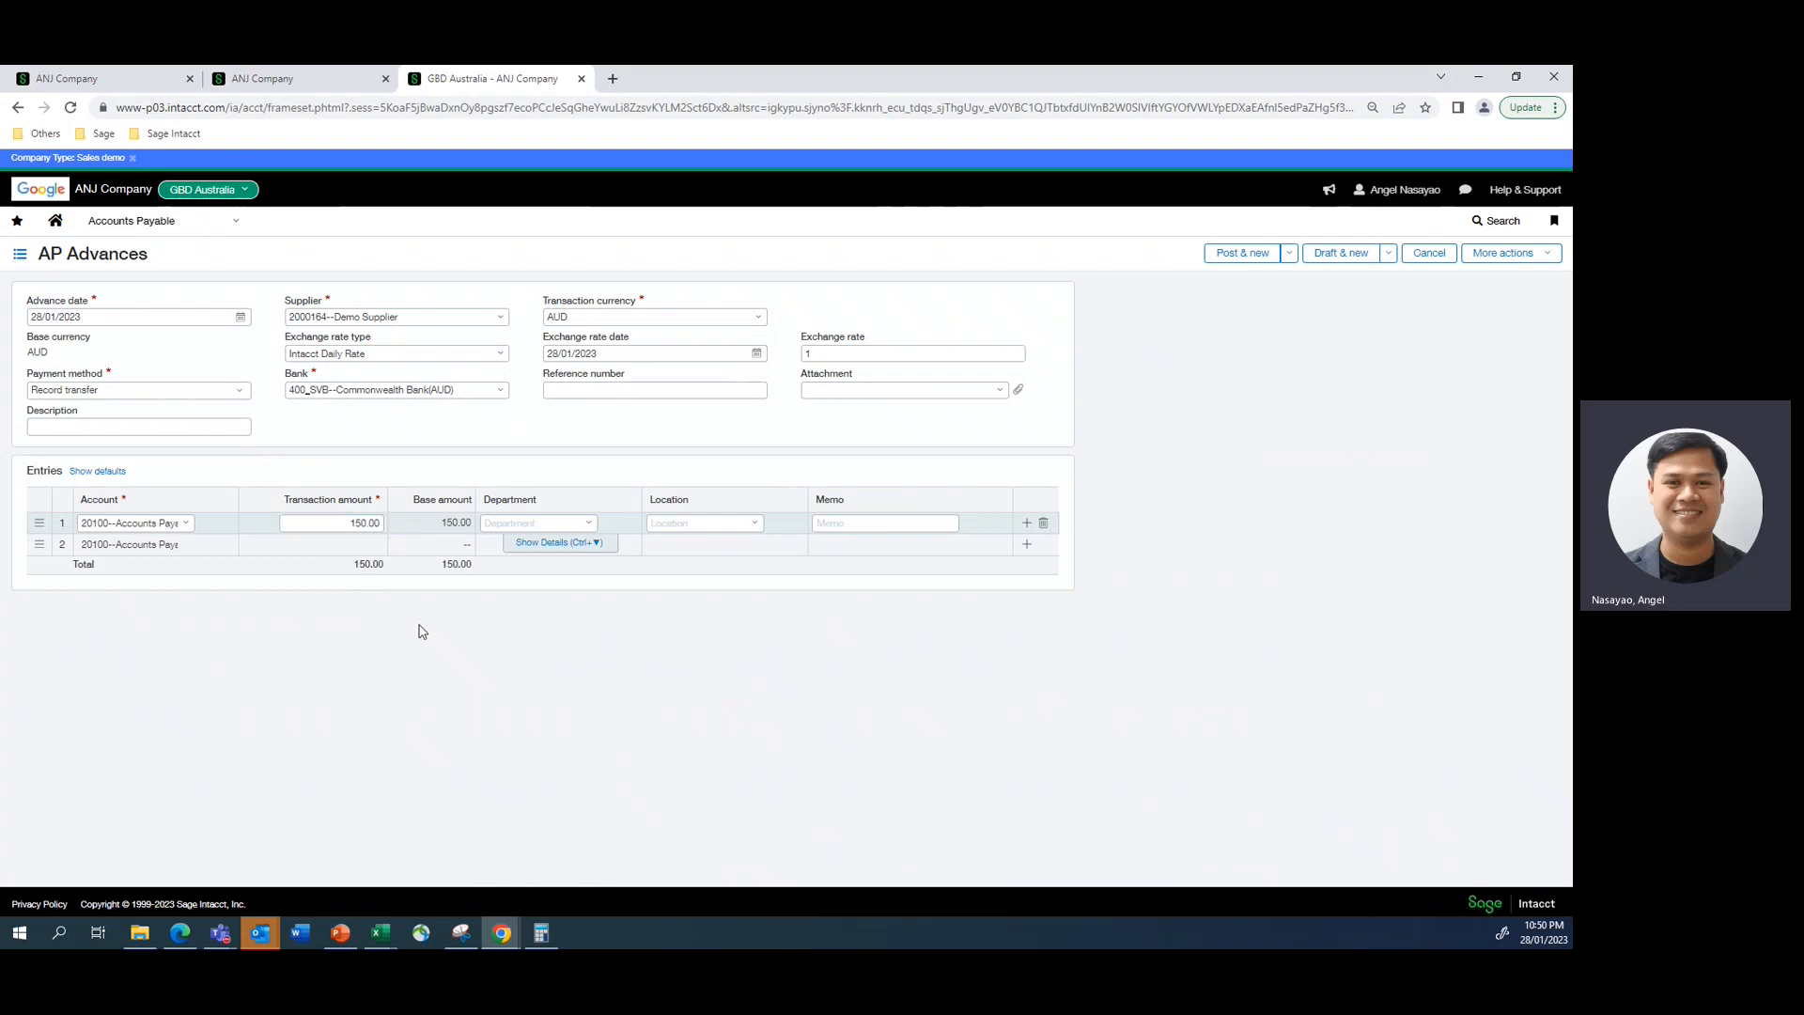
- Assign the first entry line to department 200--Operations and location 400--GBD Australia
click(310, 78)
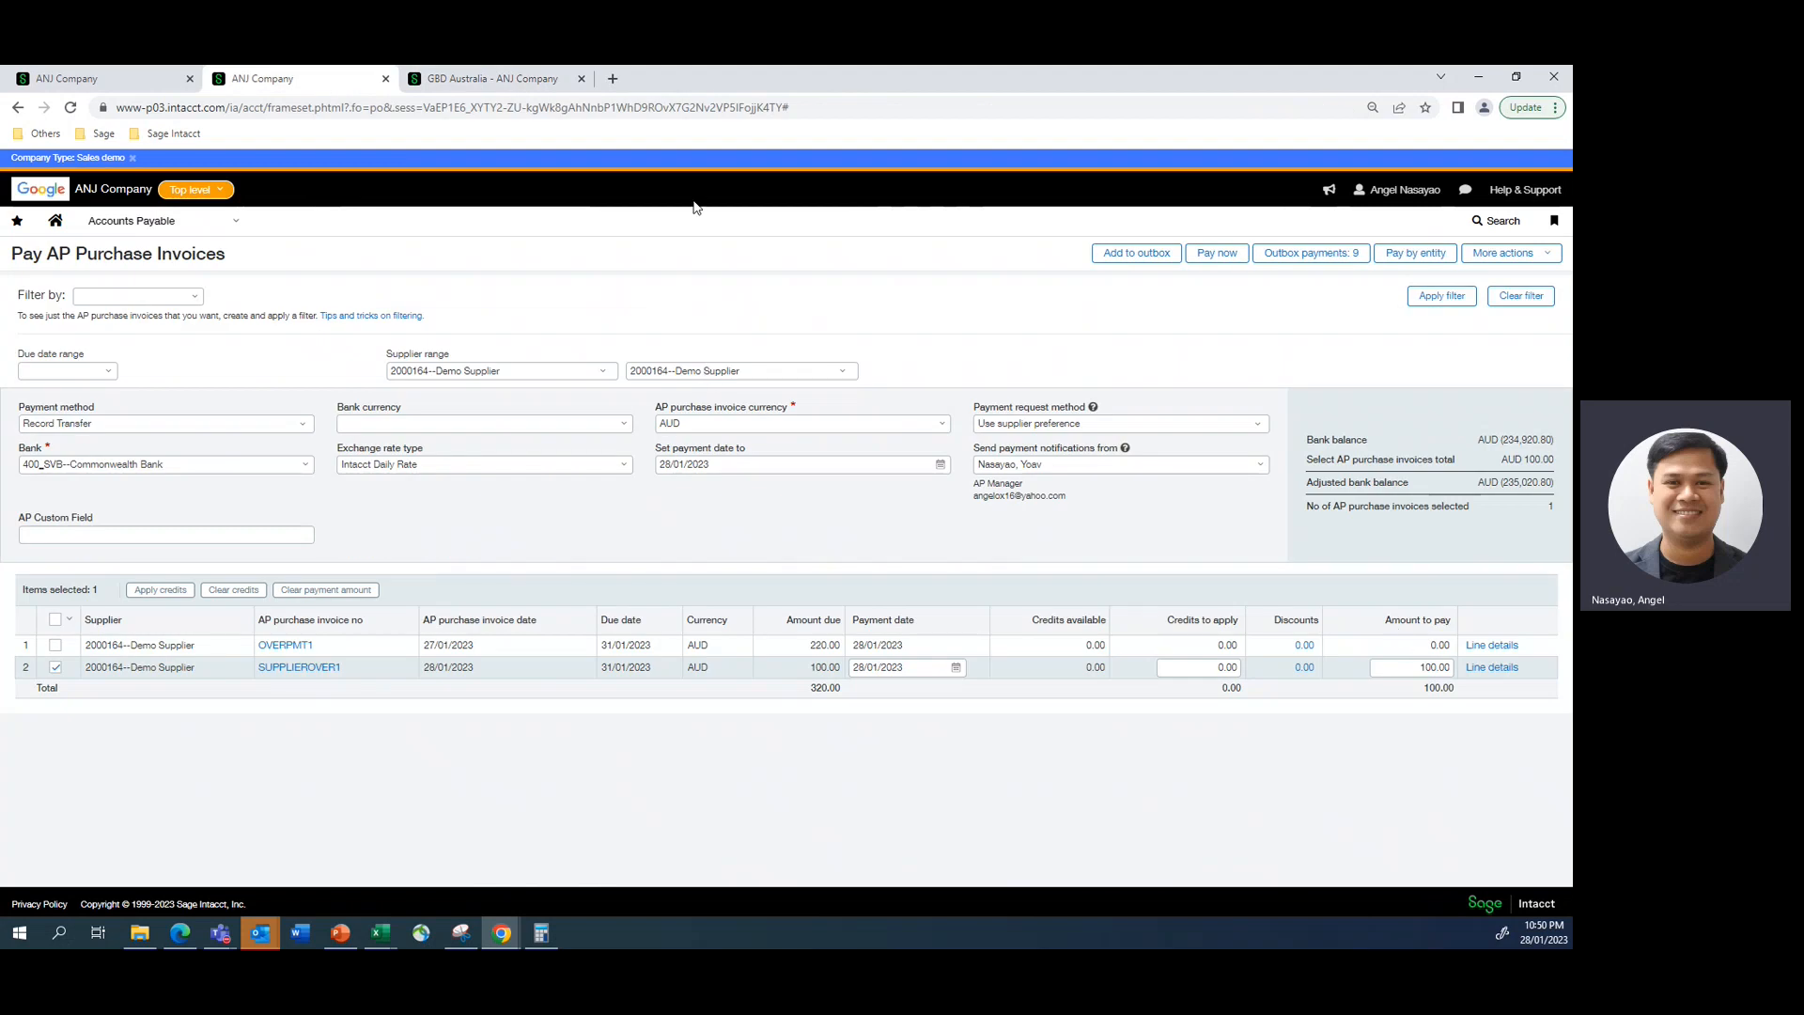
click(470, 79)
click(580, 526)
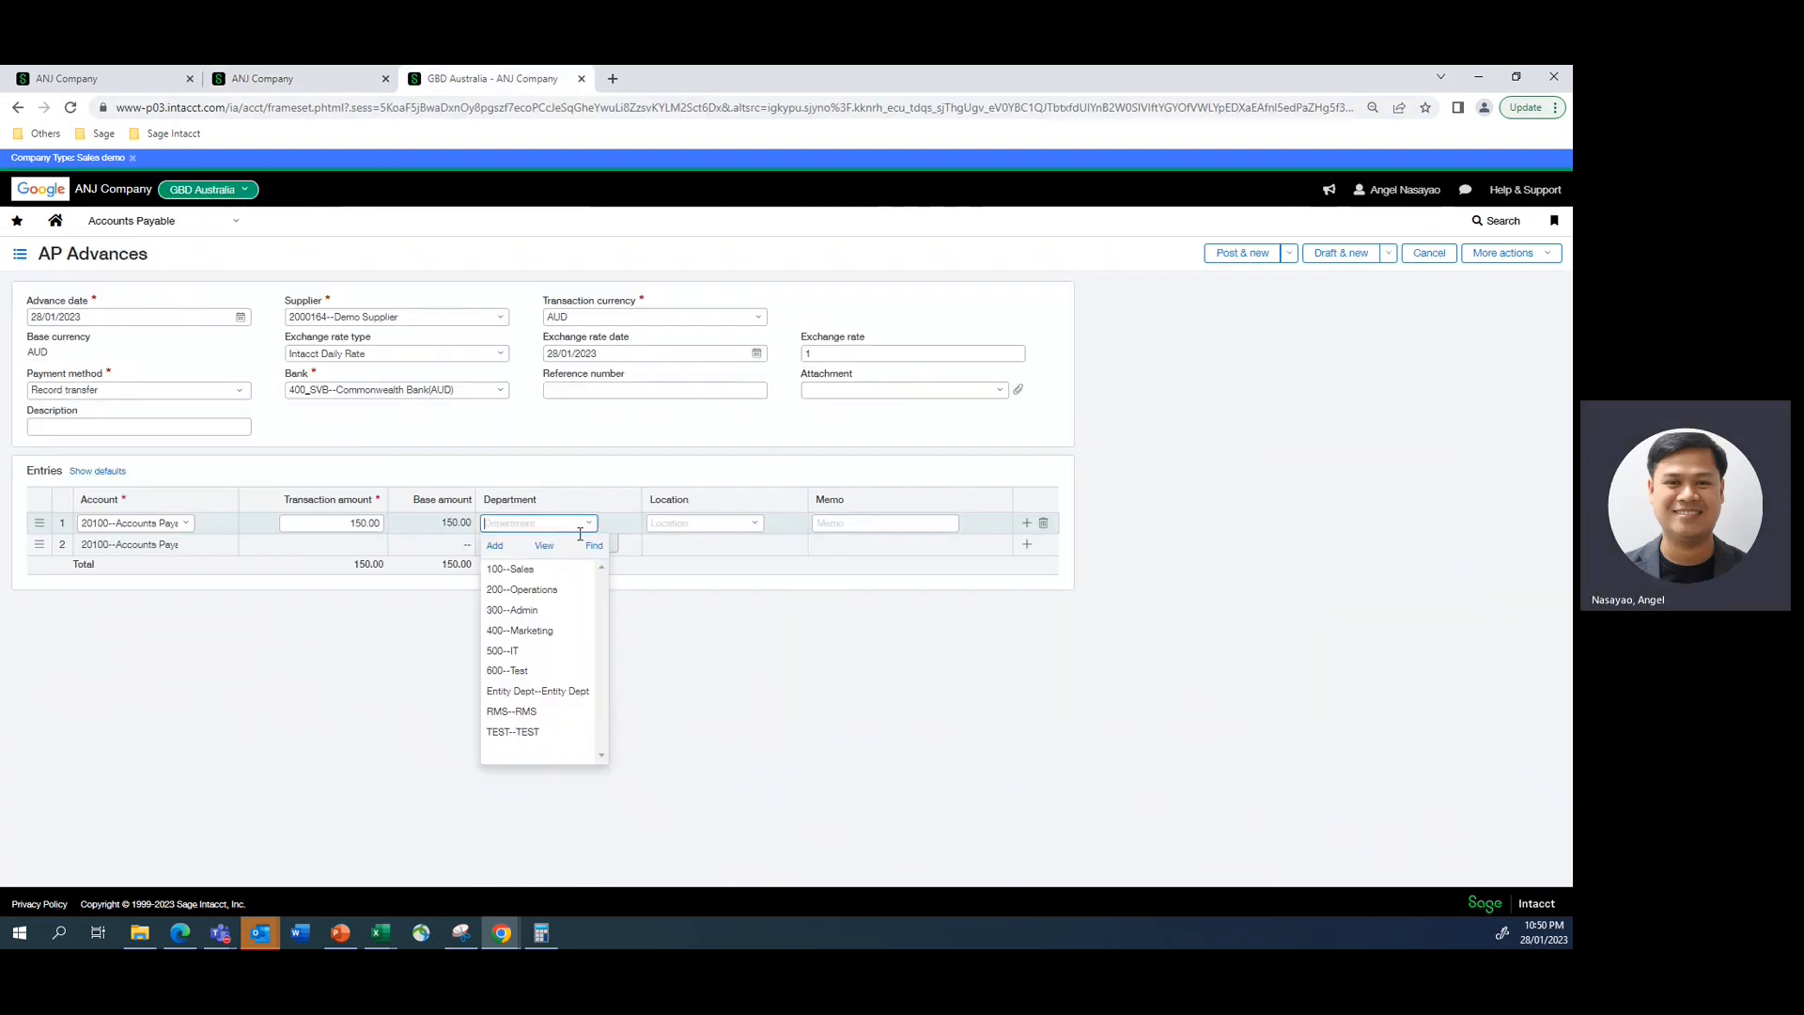
click(521, 589)
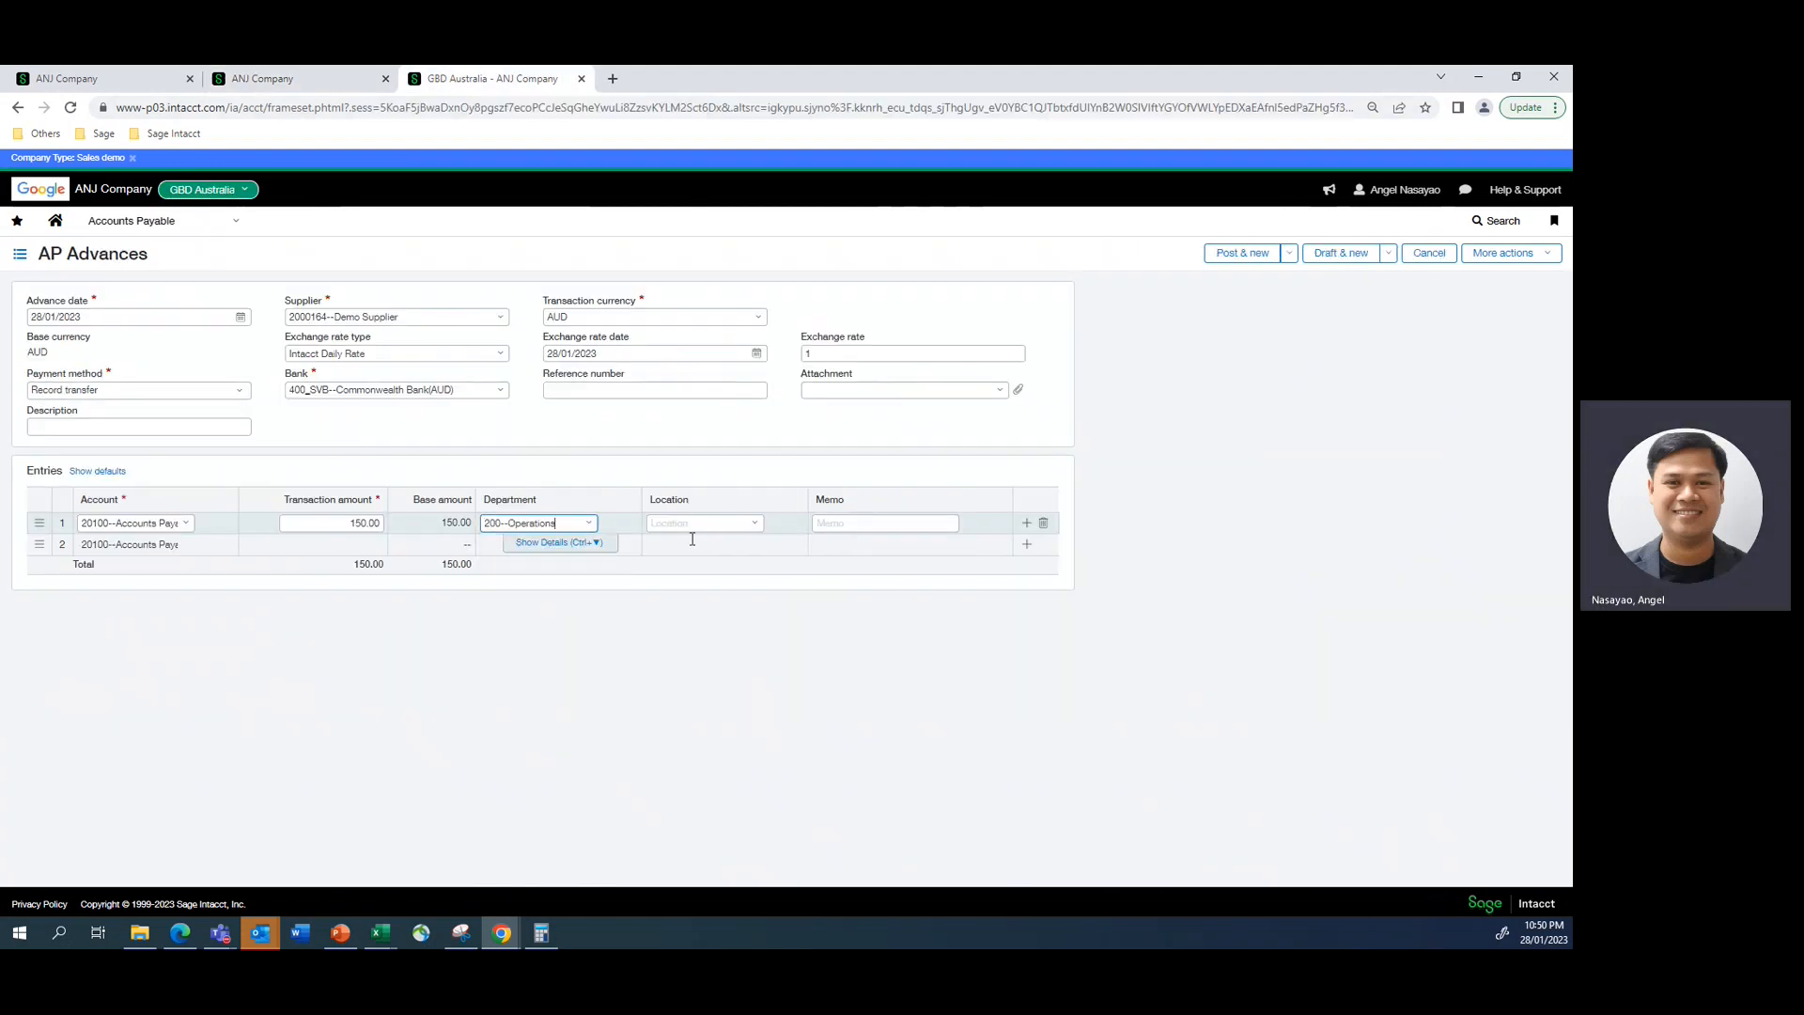
click(753, 526)
click(725, 569)
- Post the completed Demo Supplier advance and return to the list of AP advances
click(1289, 253)
click(1203, 279)
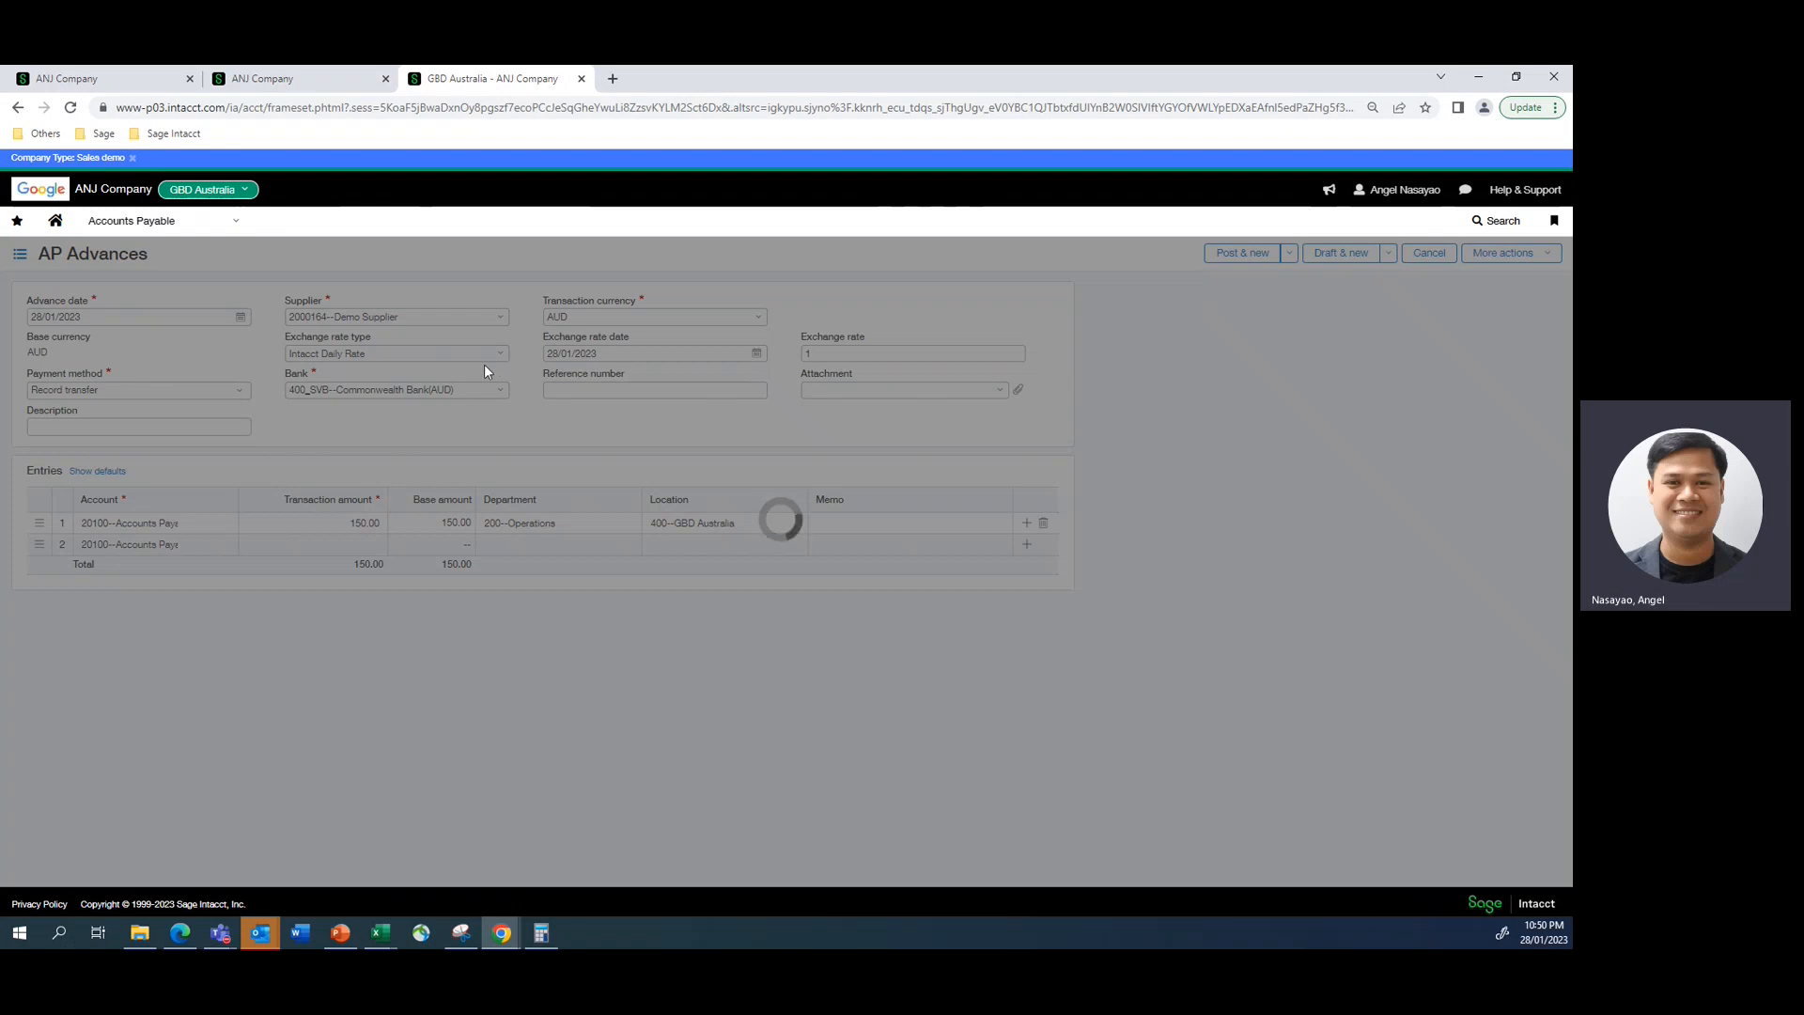
click(291, 85)
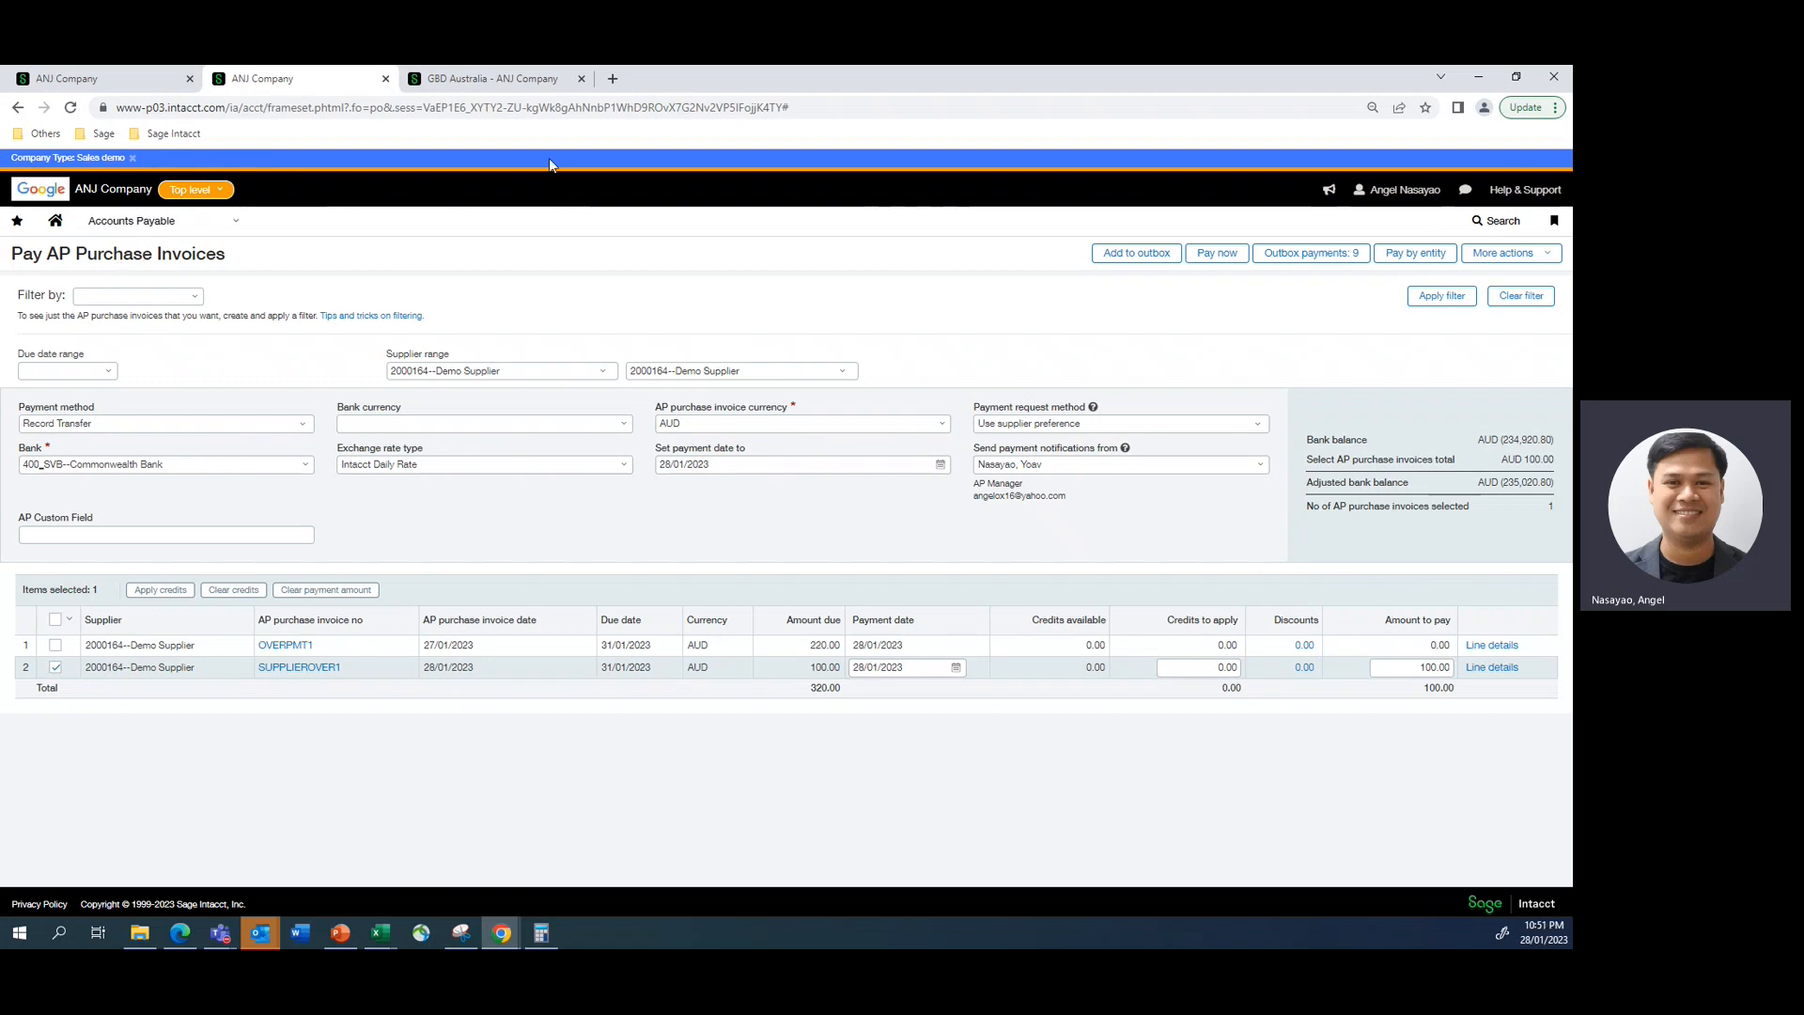
click(440, 87)
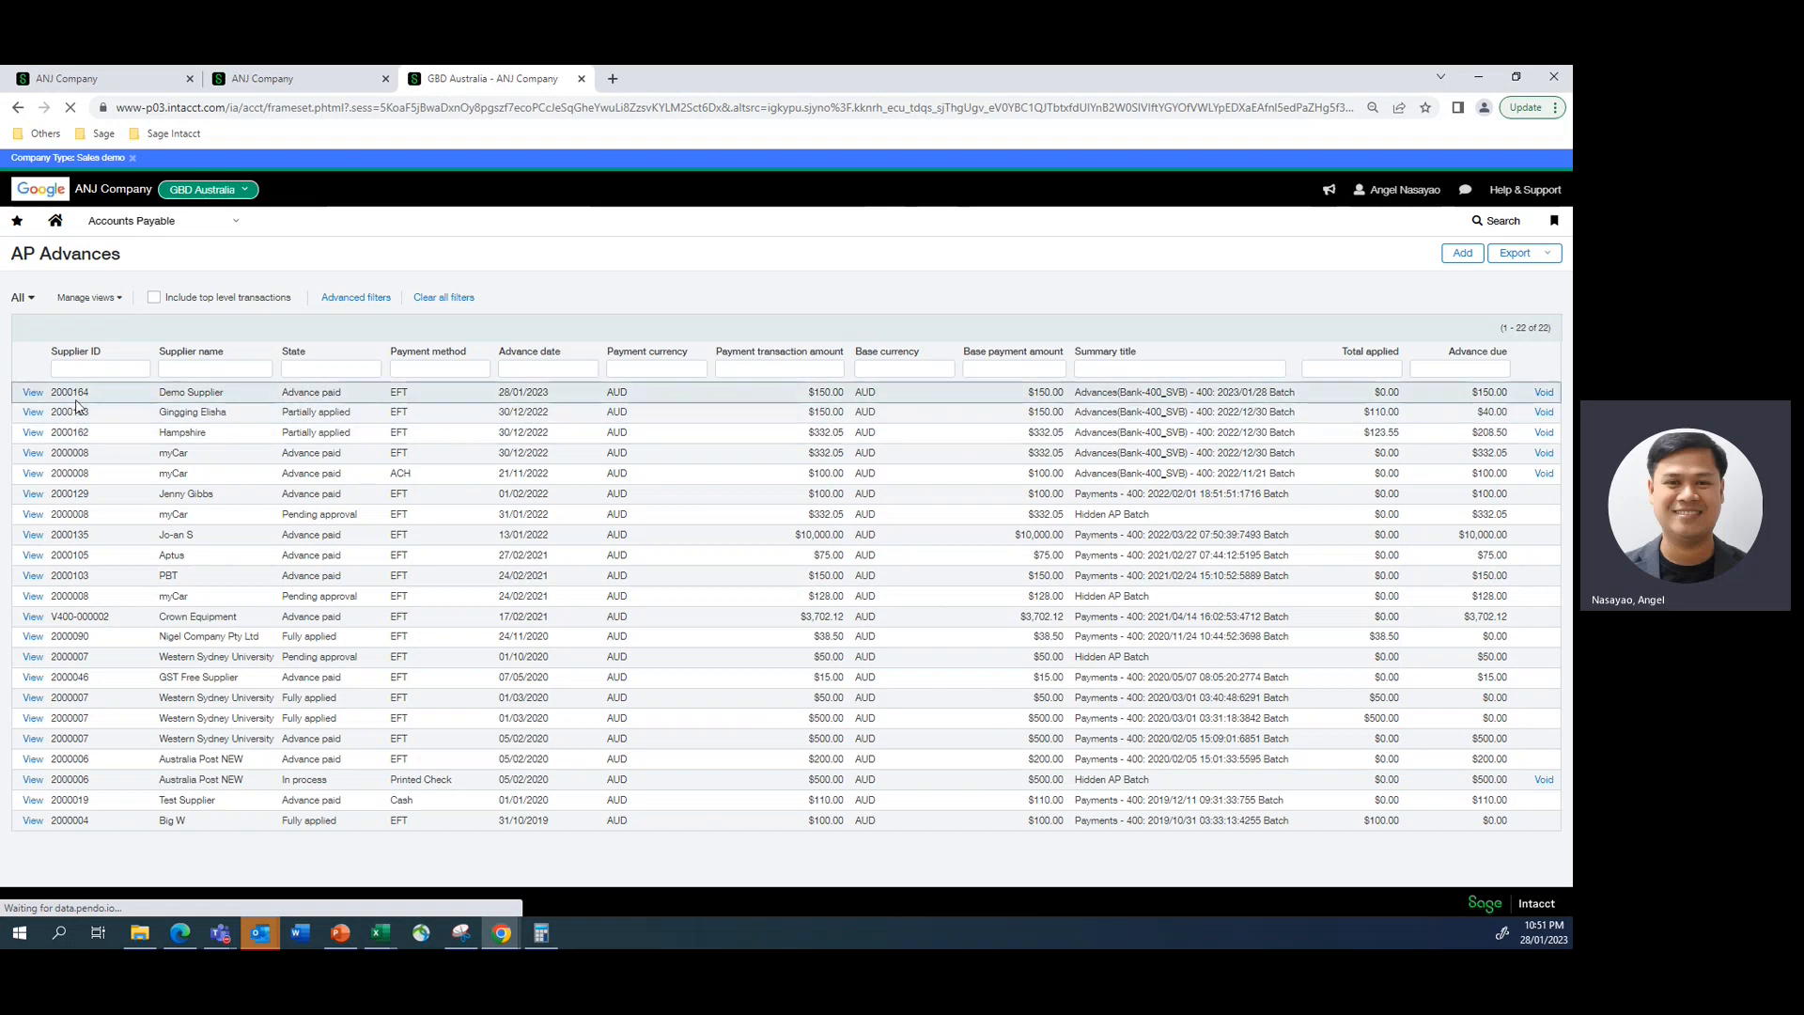
- Open the Demo Supplier advance dated 28/01/2023 and examine the general ledger accounts in its posting details
click(31, 394)
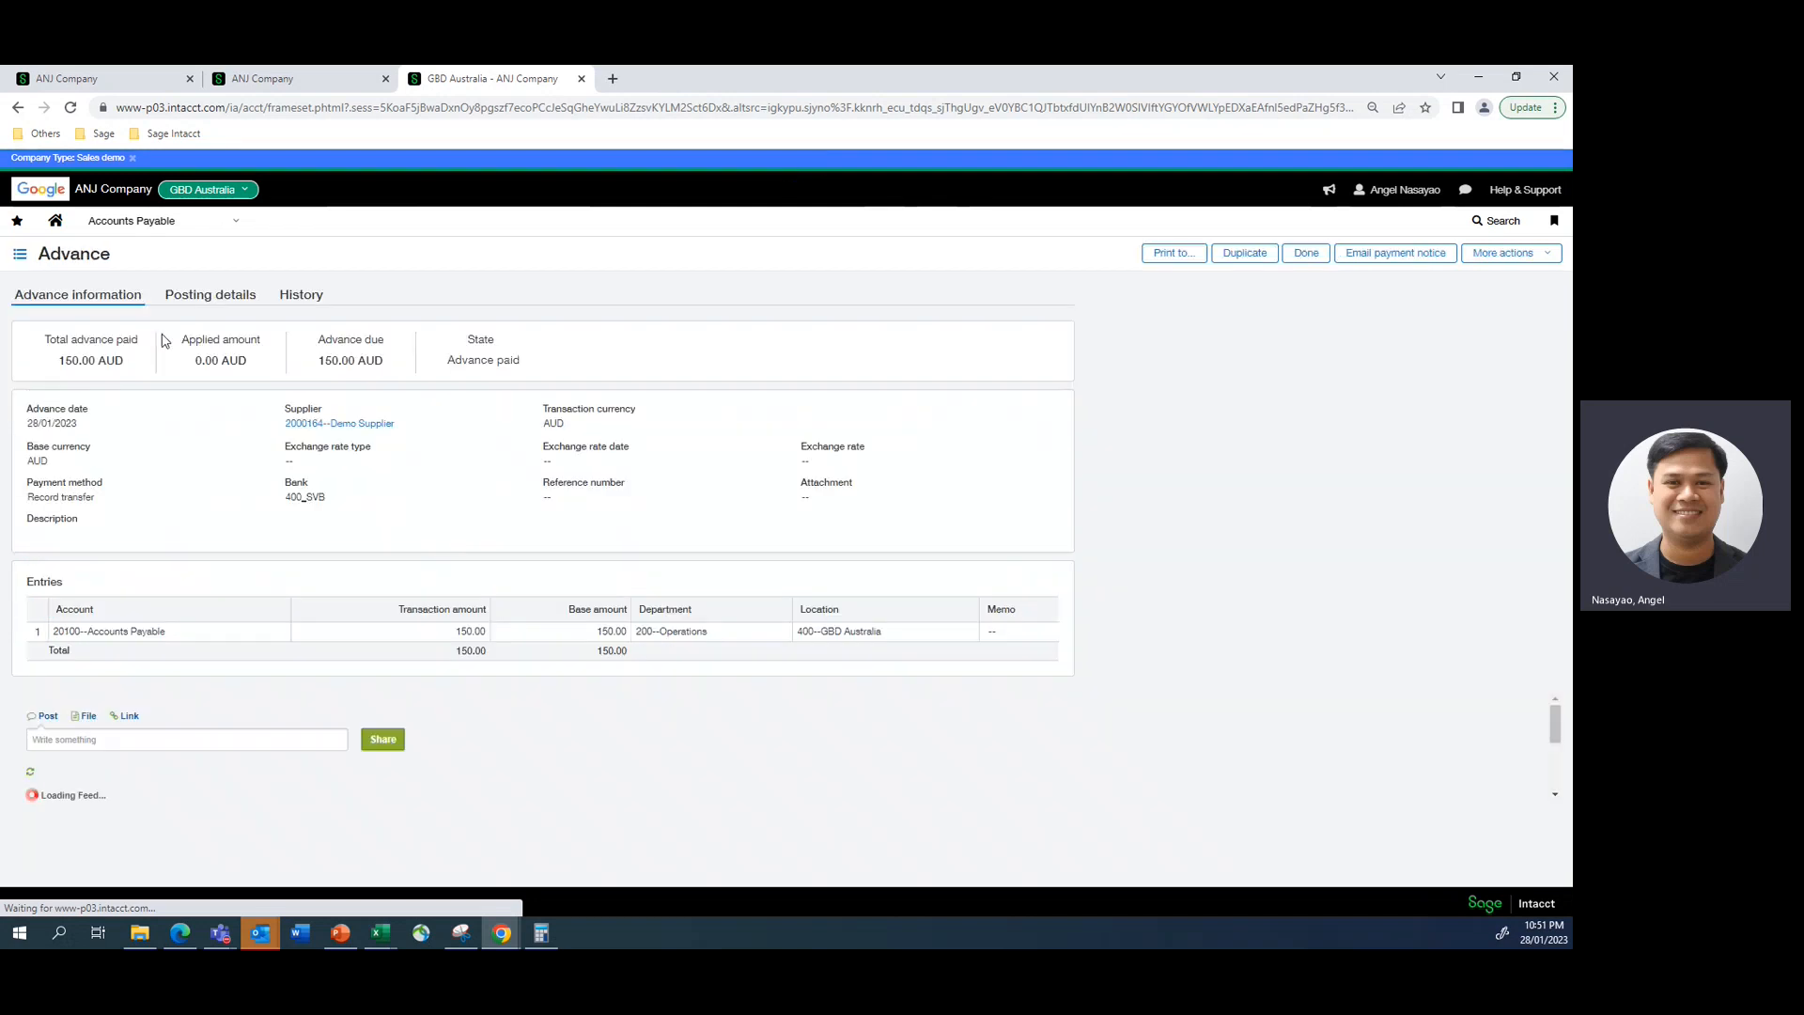
click(199, 297)
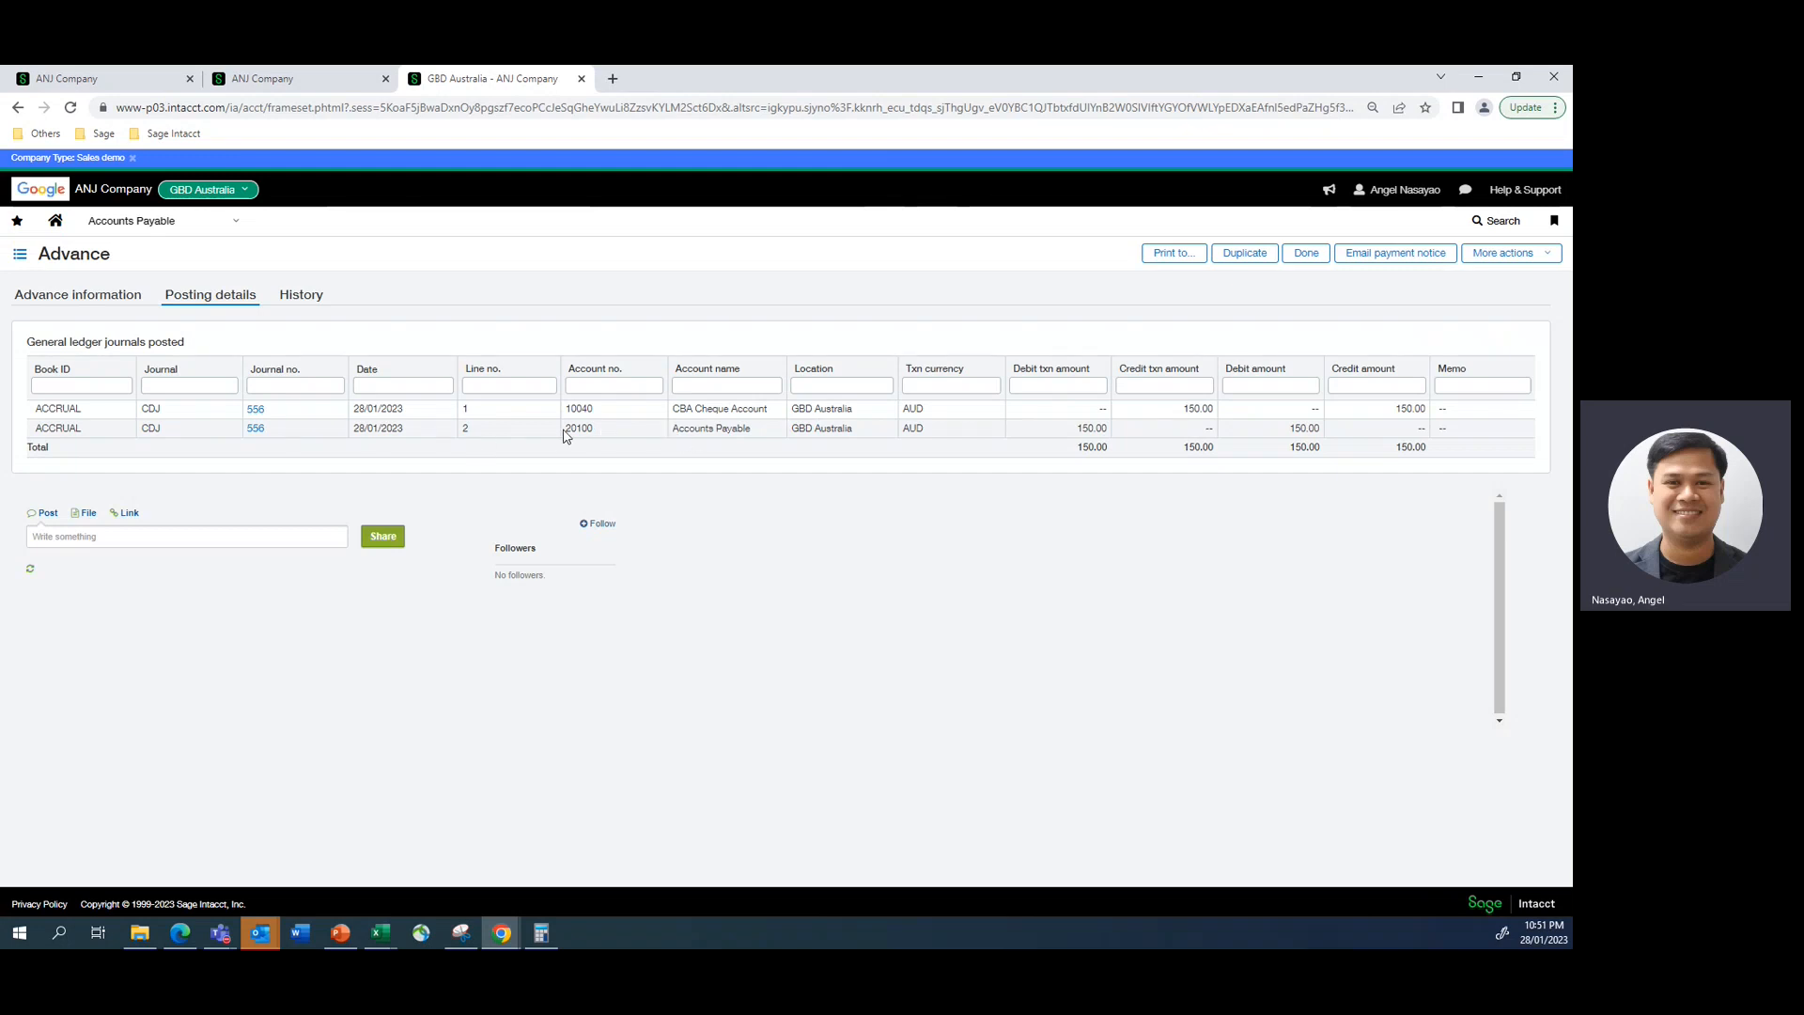
drag(568, 429, 871, 441)
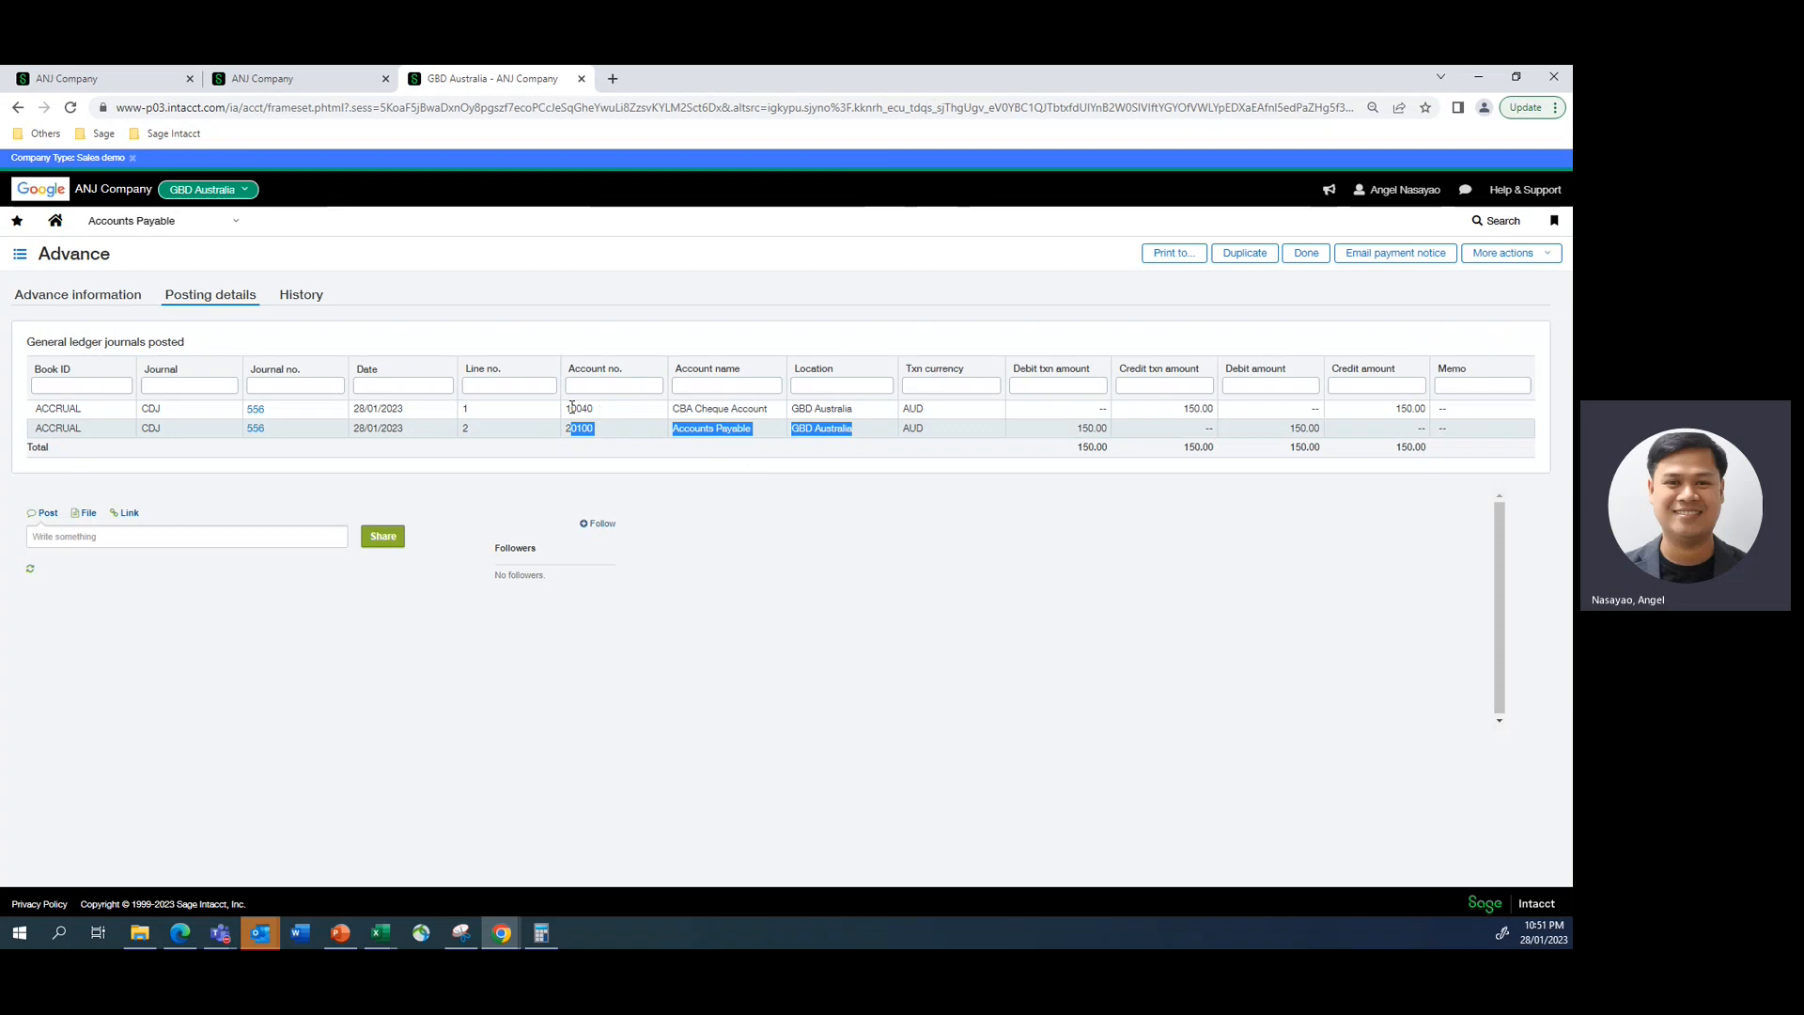
drag(570, 411, 612, 415)
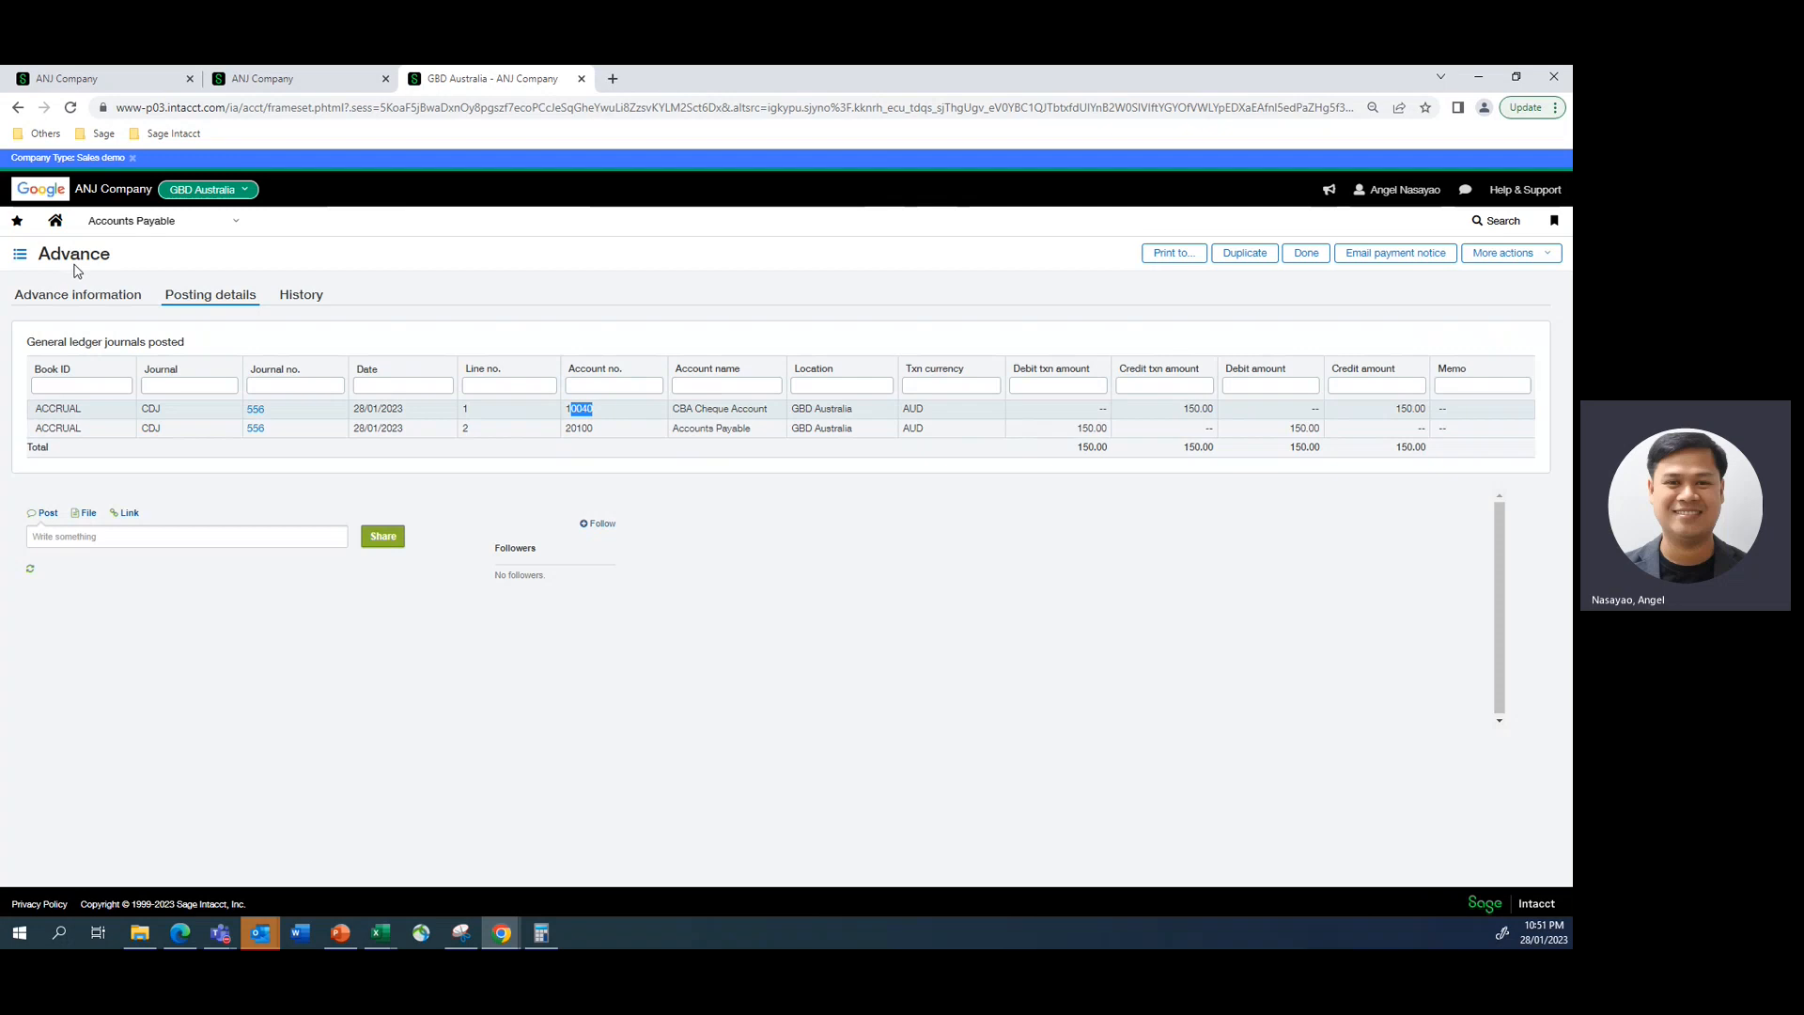
click(298, 85)
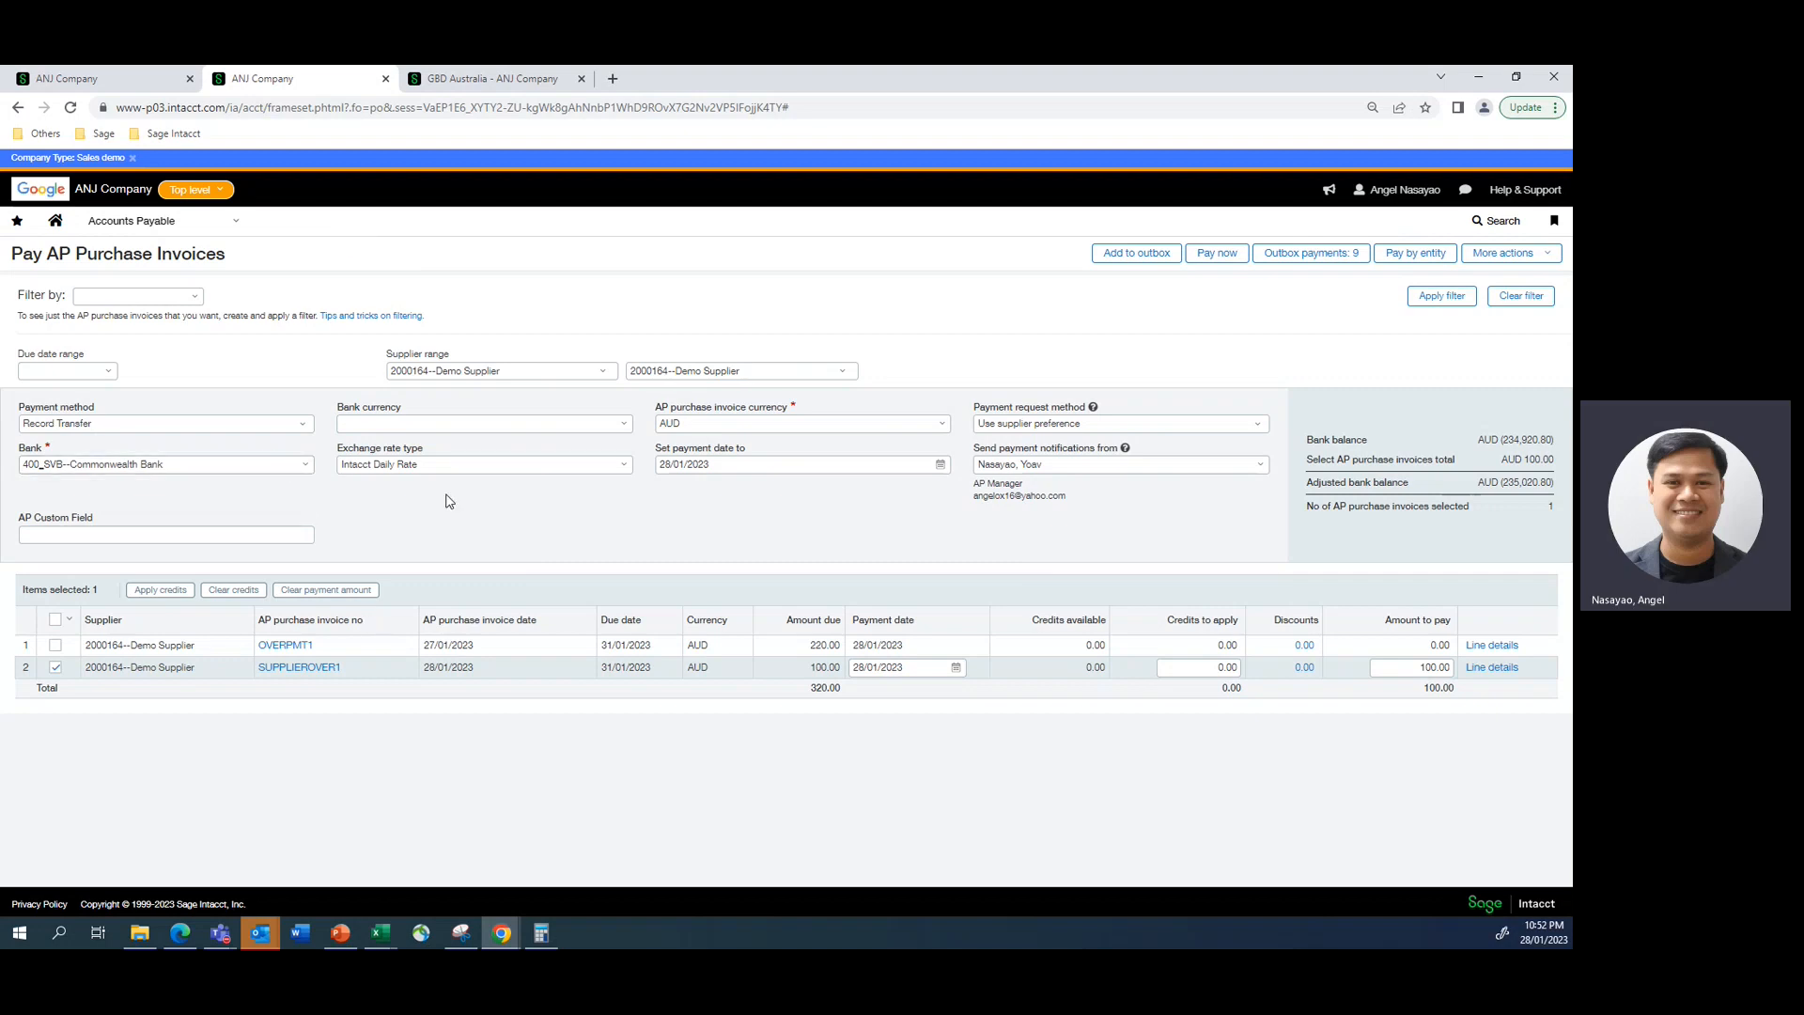
click(446, 87)
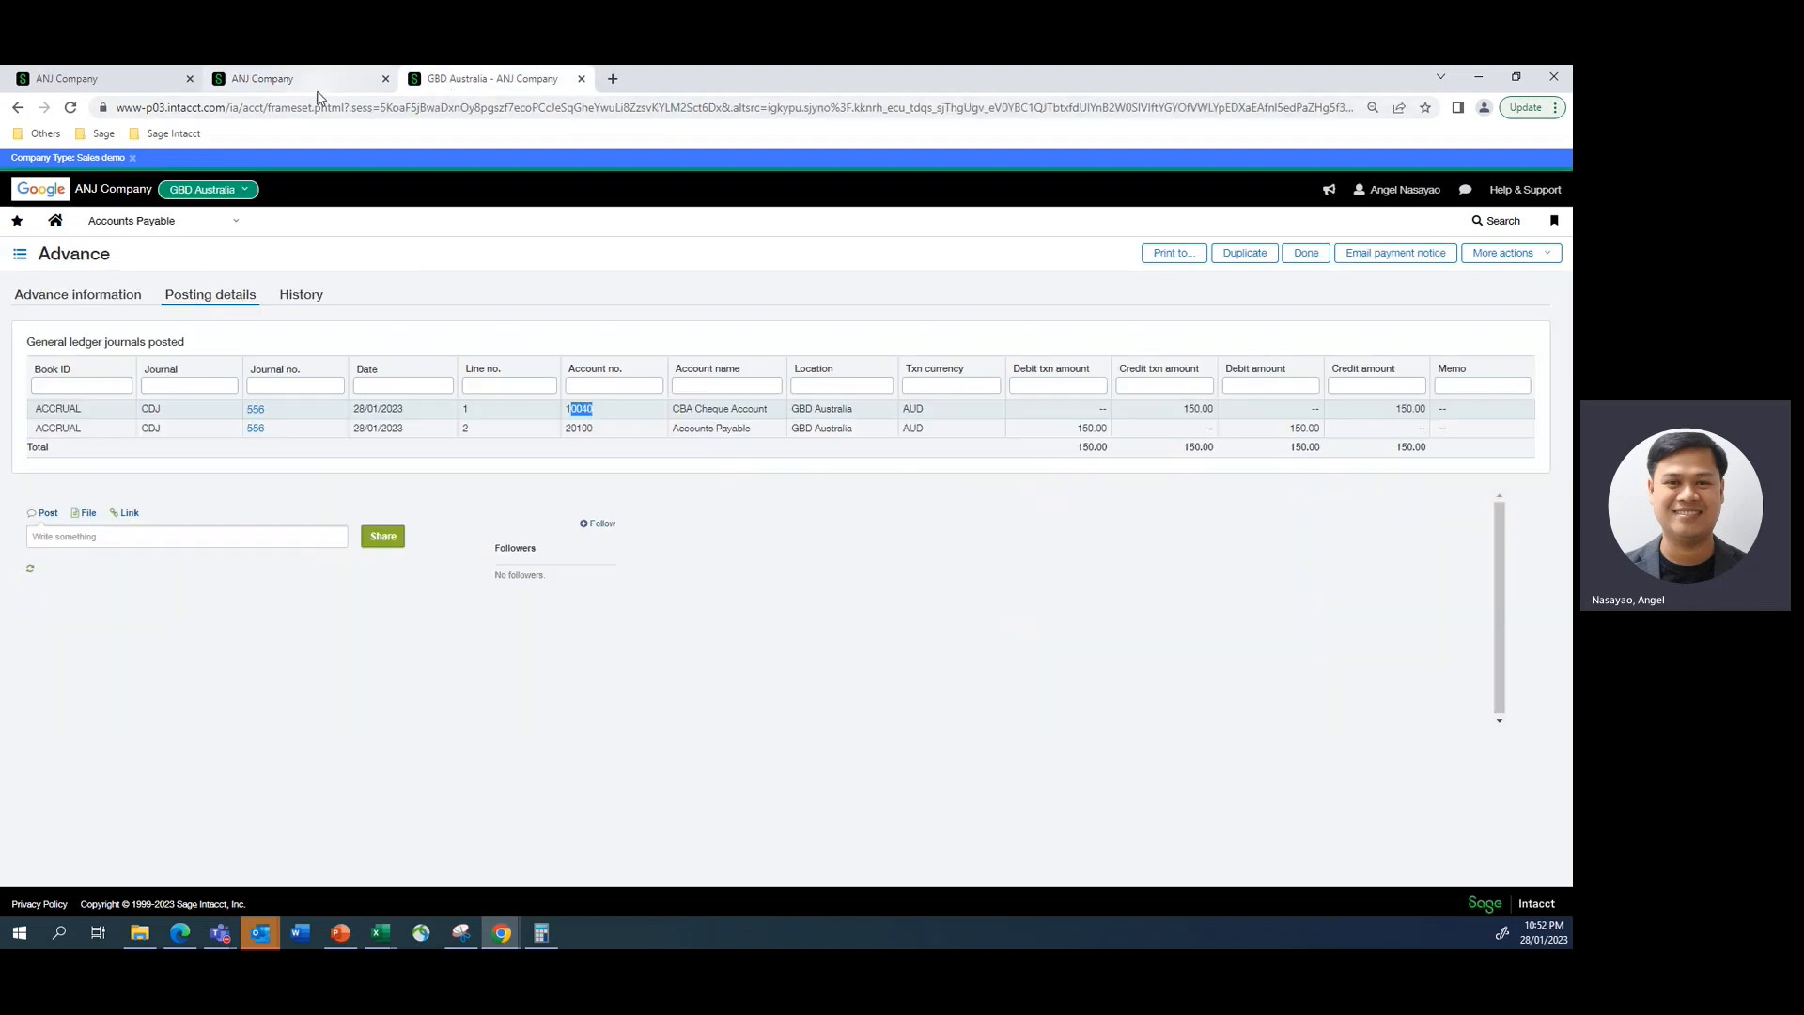
- Open the page for paying AP purchase invoices and set its supplier range to Demo Supplier
click(236, 227)
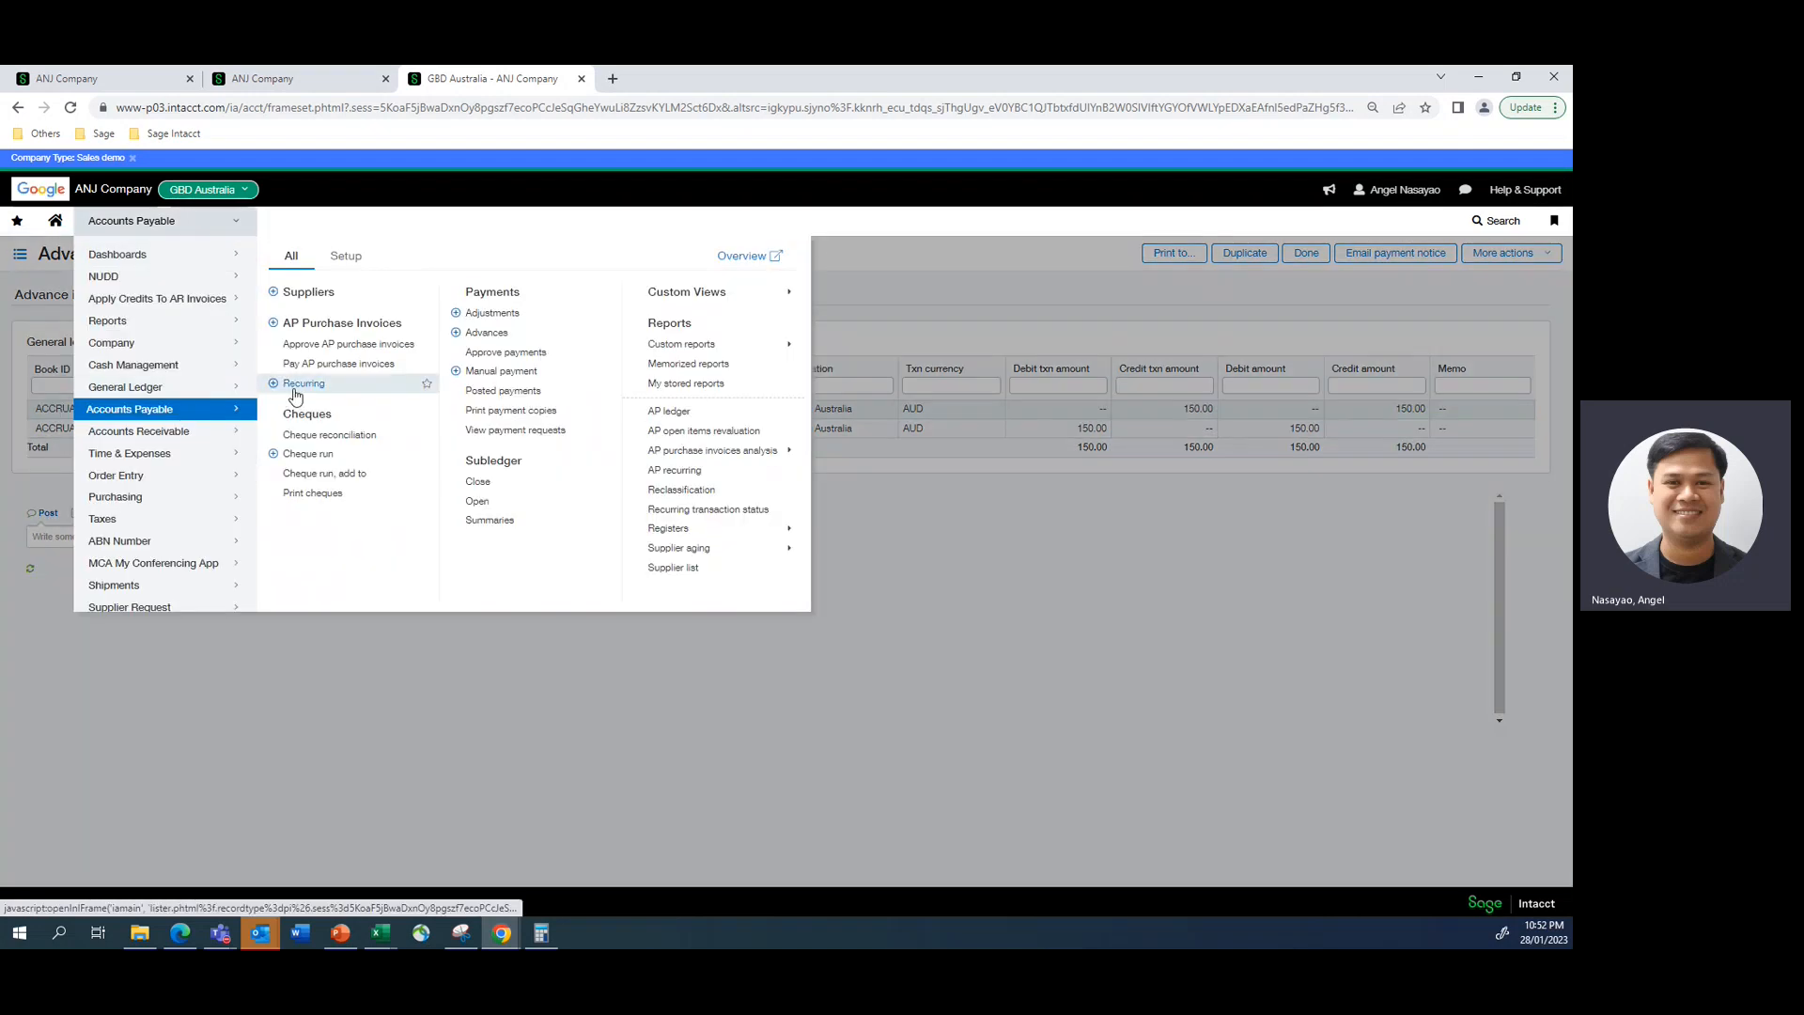
click(310, 367)
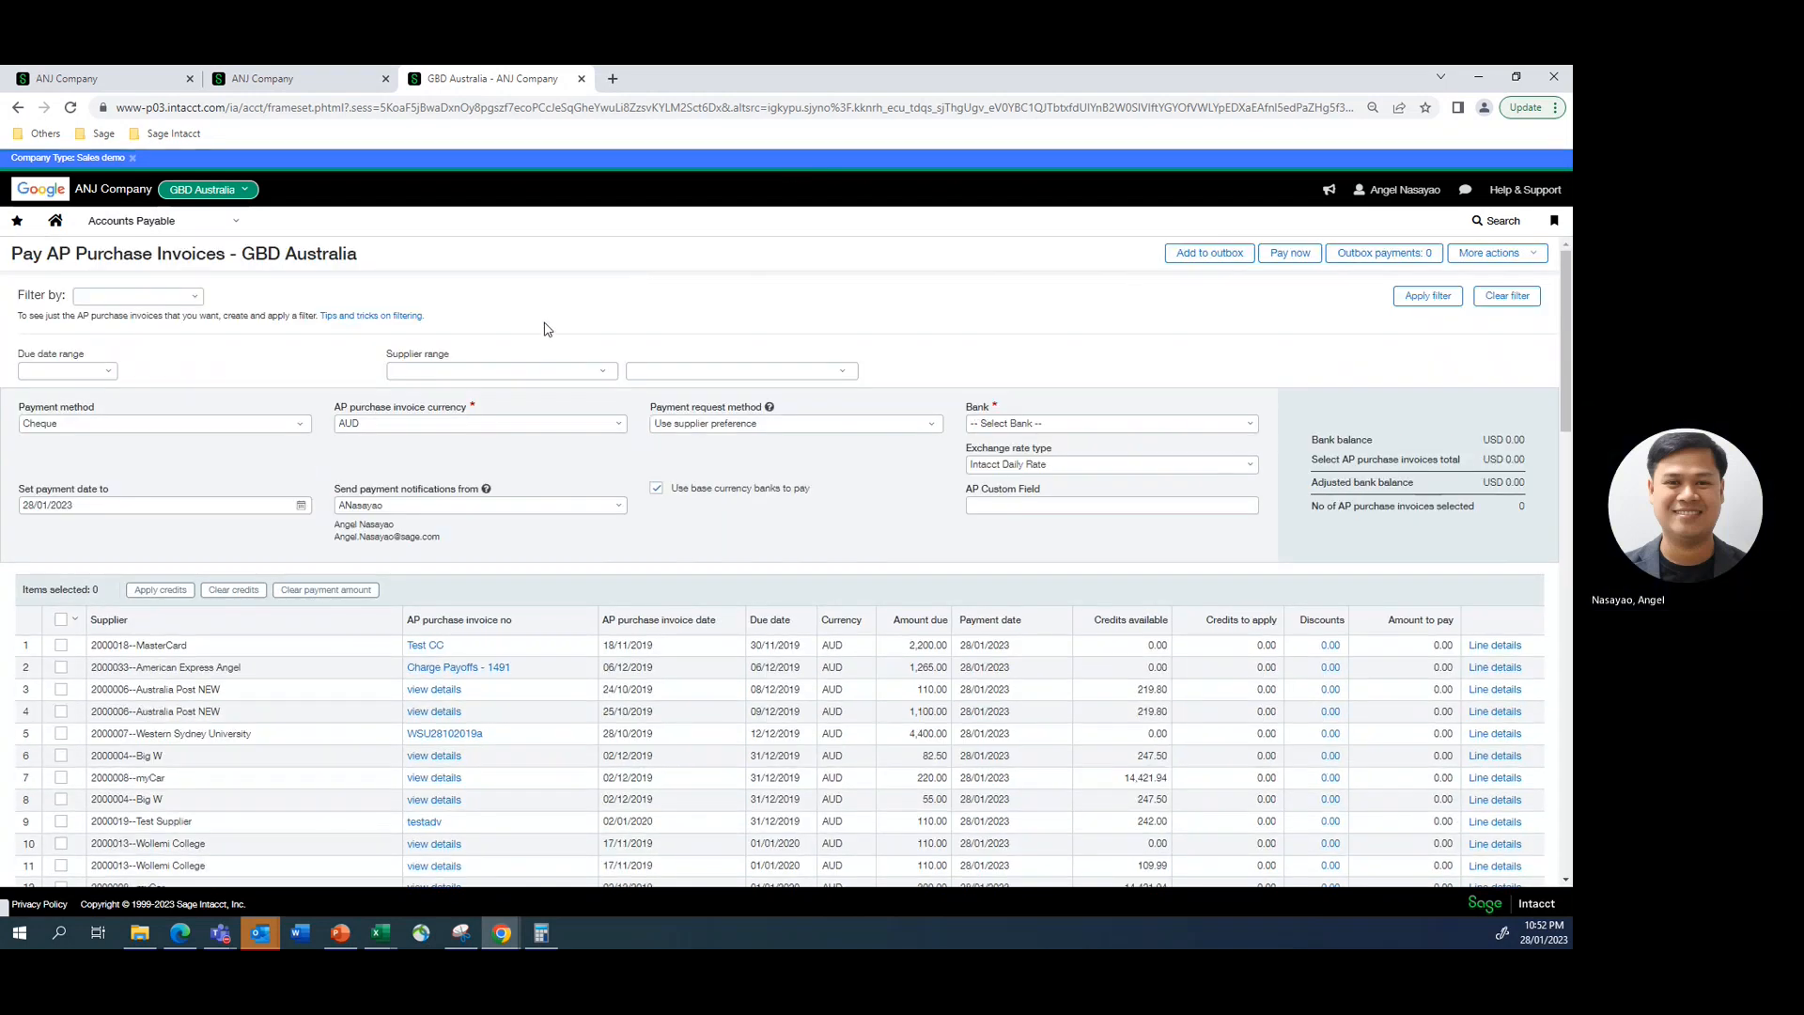
click(486, 371)
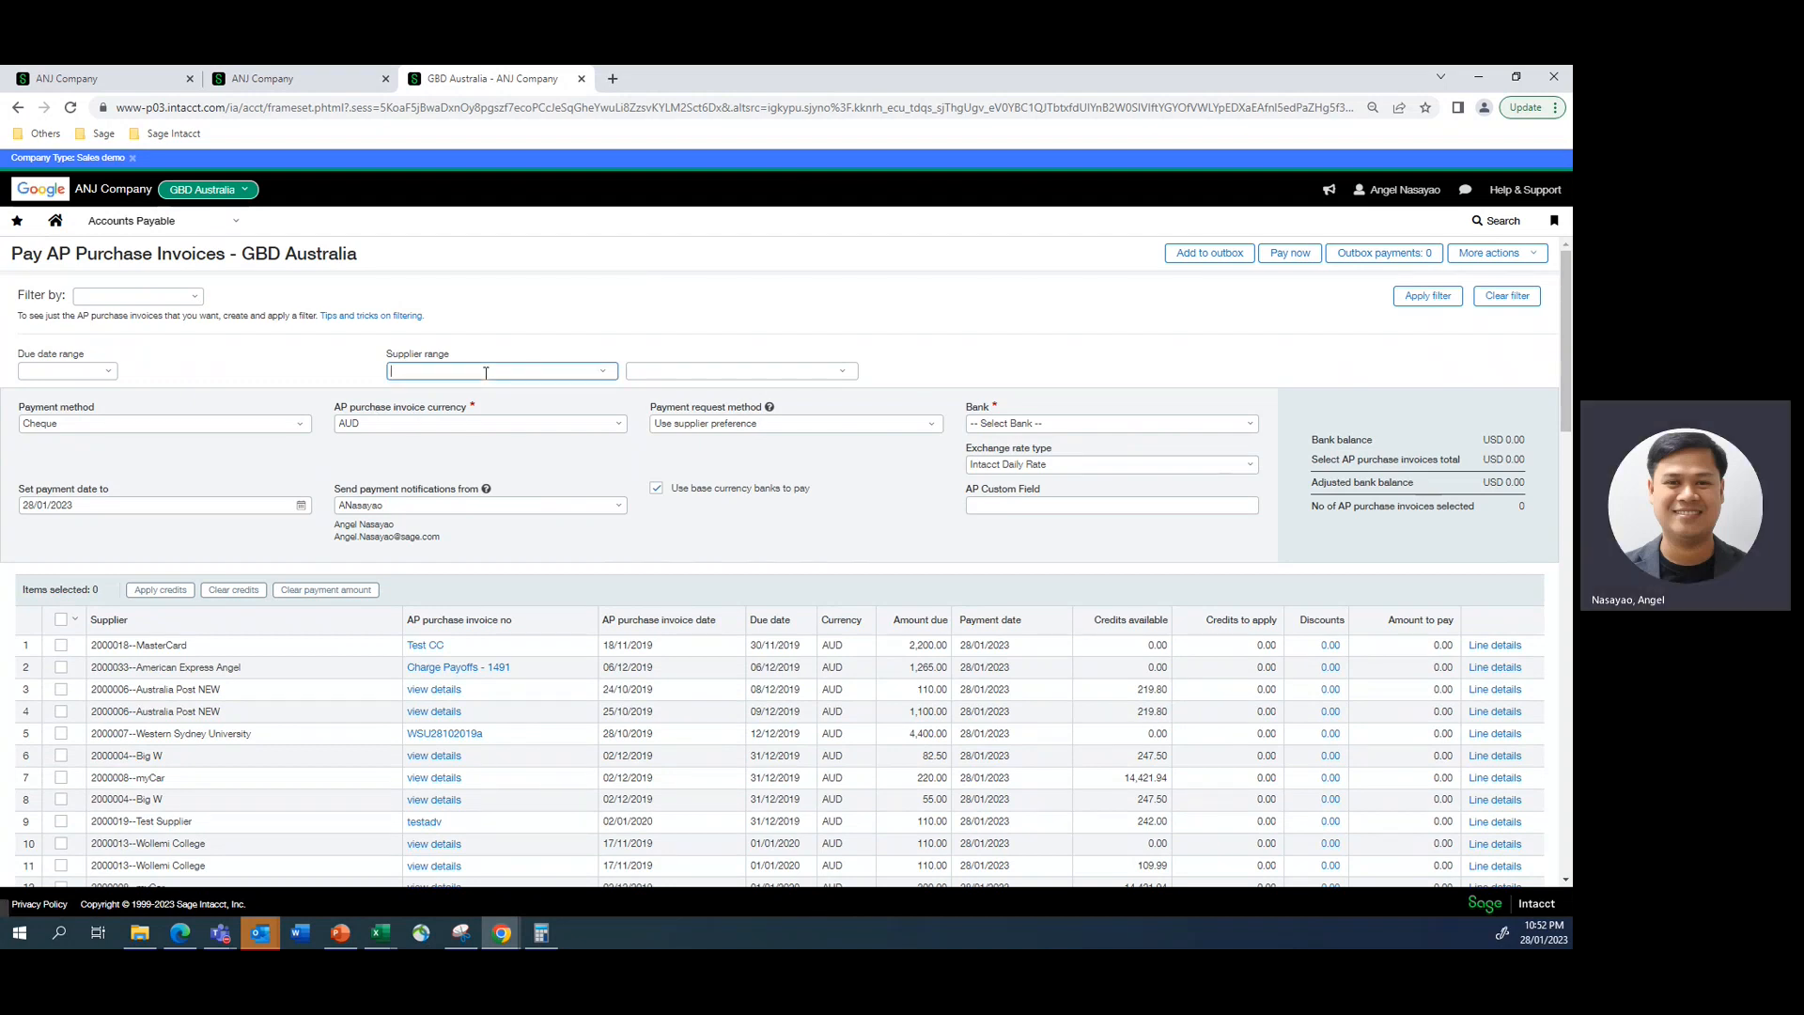
text(demo)
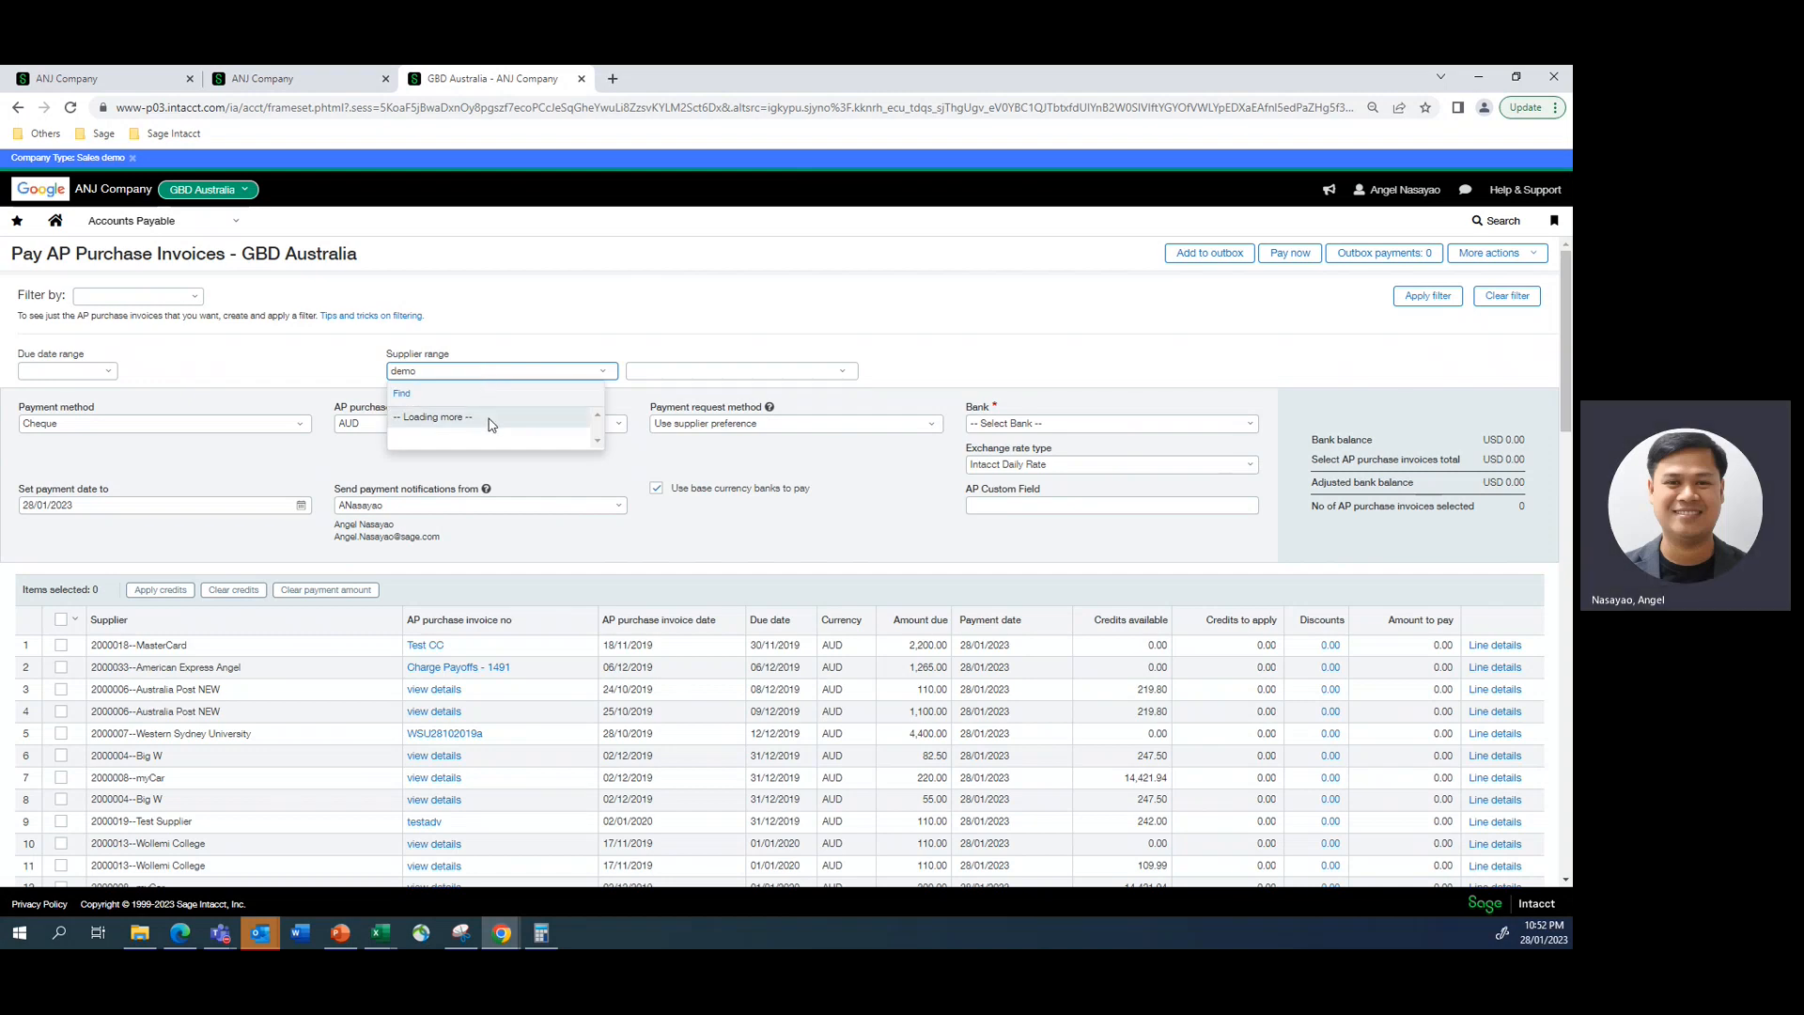
text(Suppli)
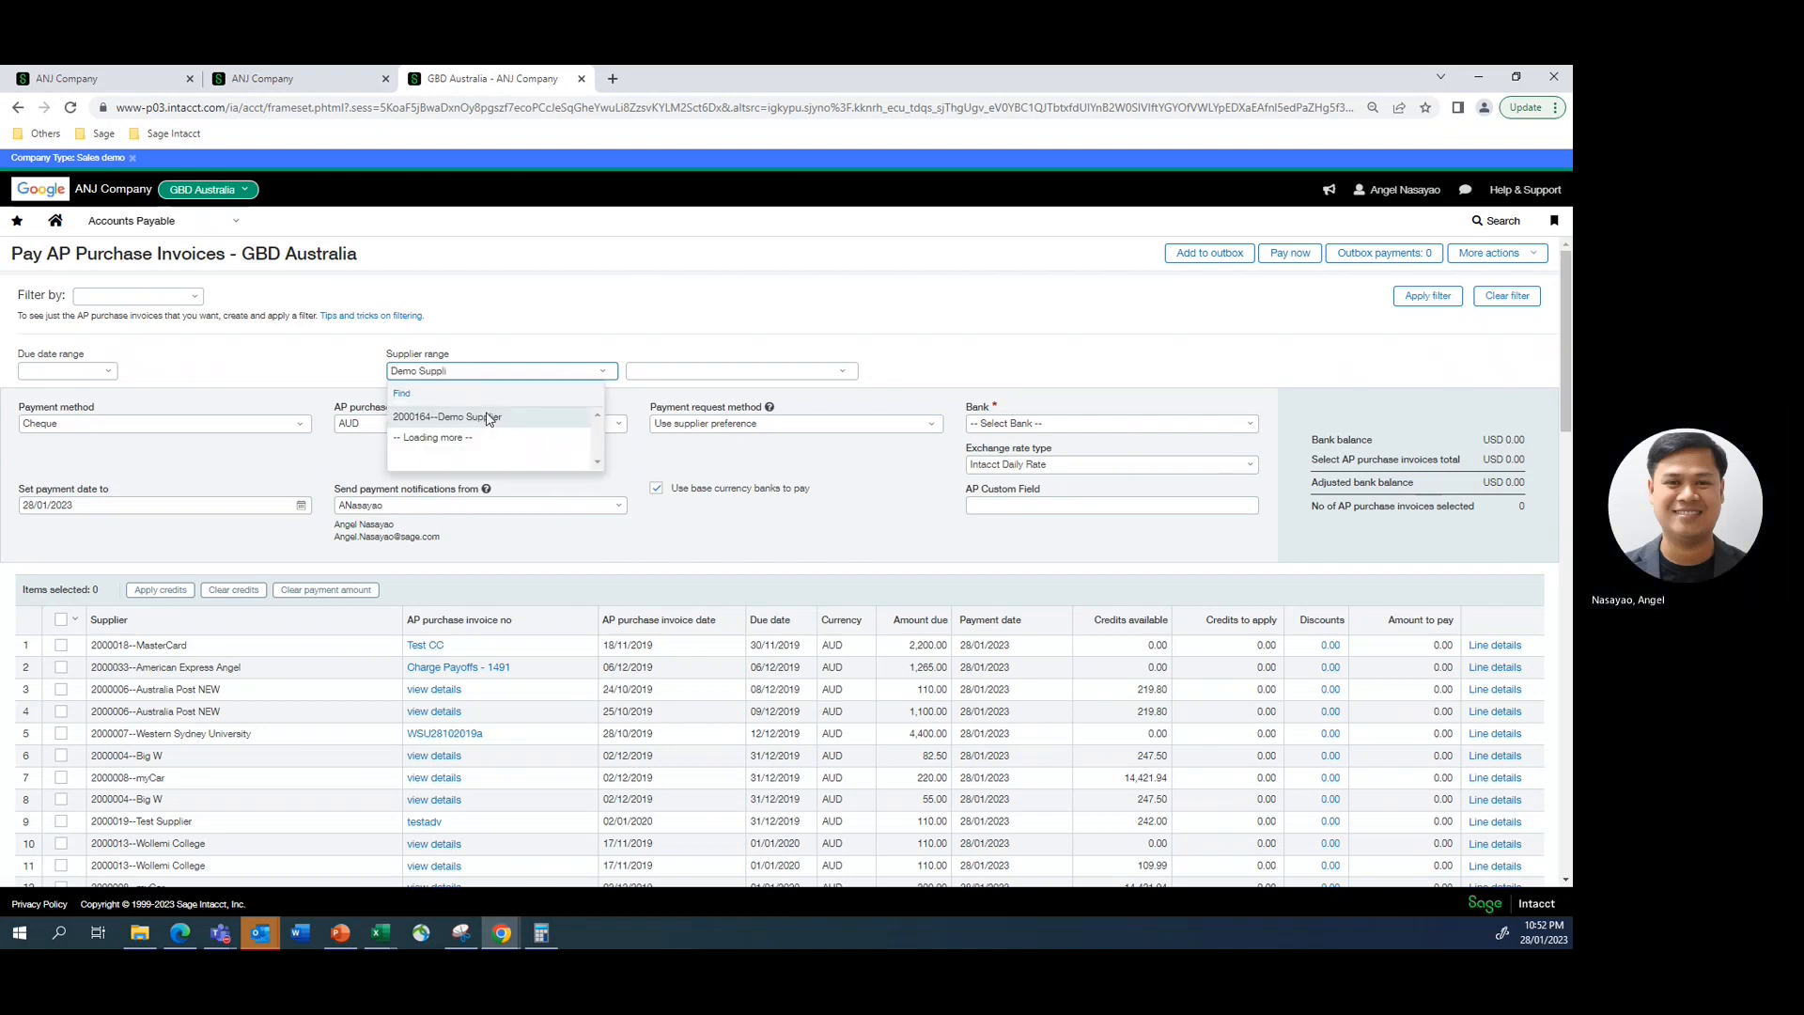
click(488, 418)
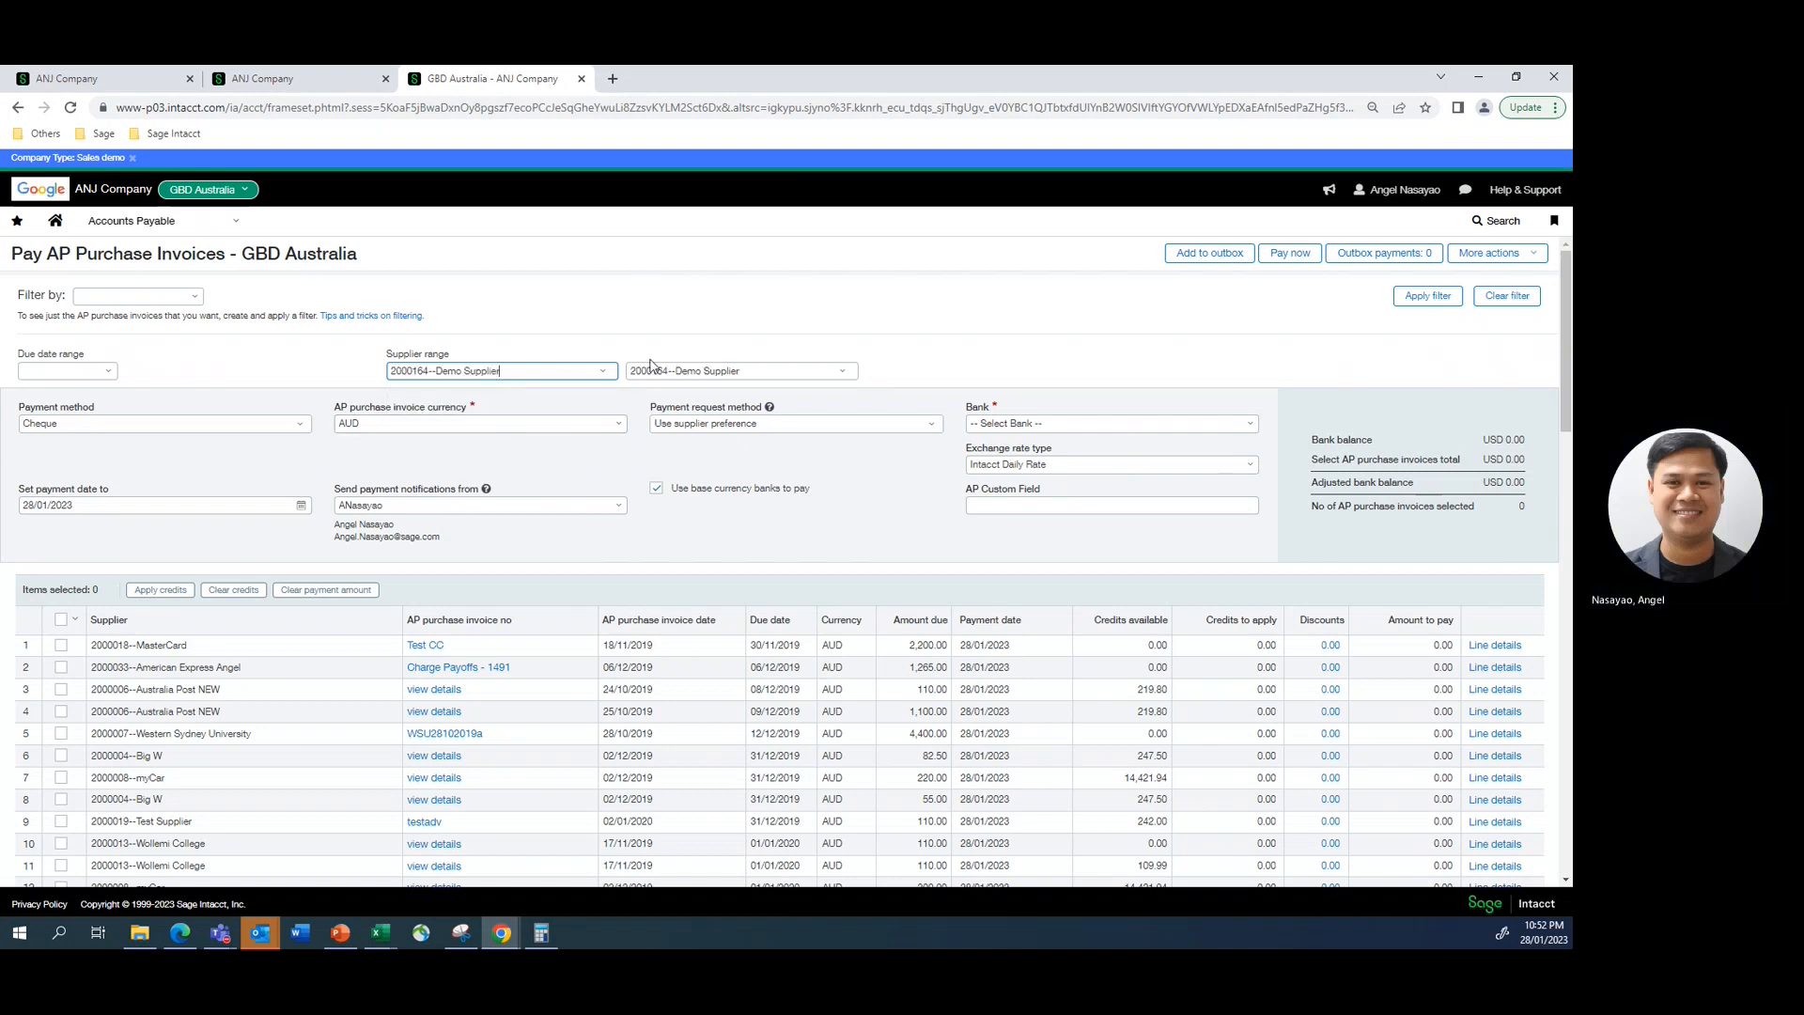
- Set the payment method to Record Transfer and the bank to 400_SVB--Commonwealth Bank, and apply the Demo Supplier filter
click(292, 426)
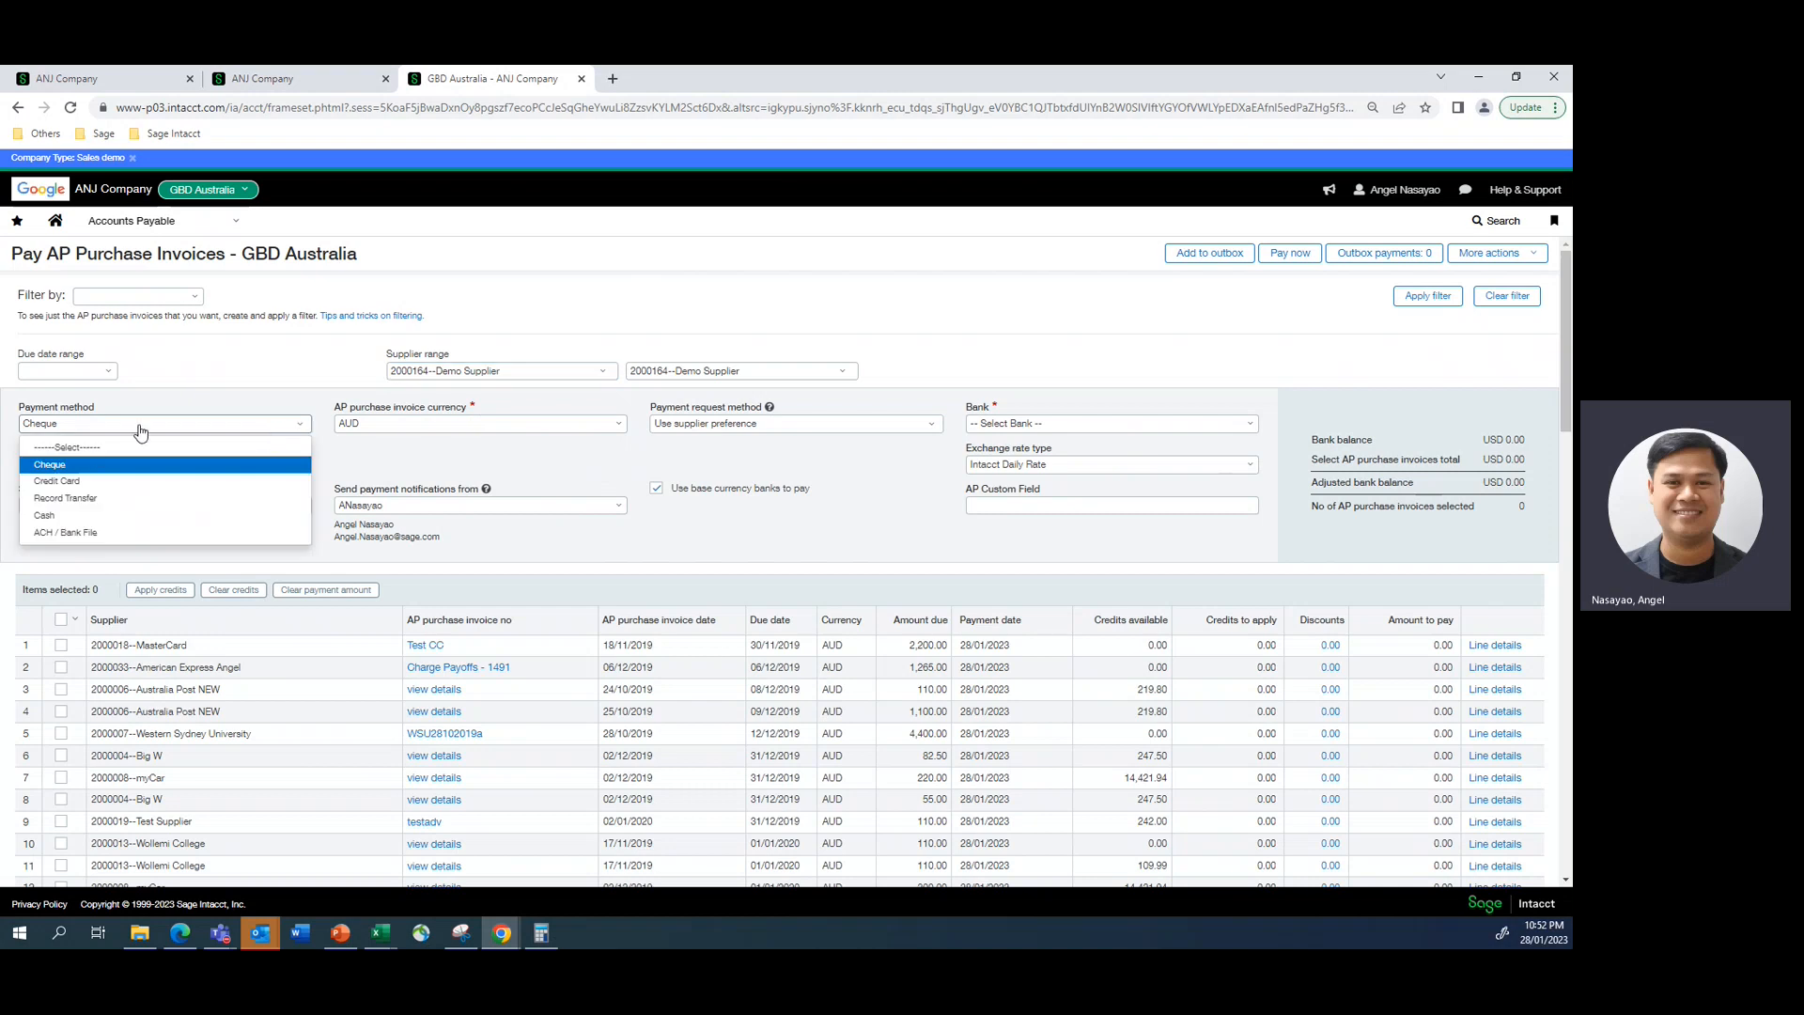
click(66, 498)
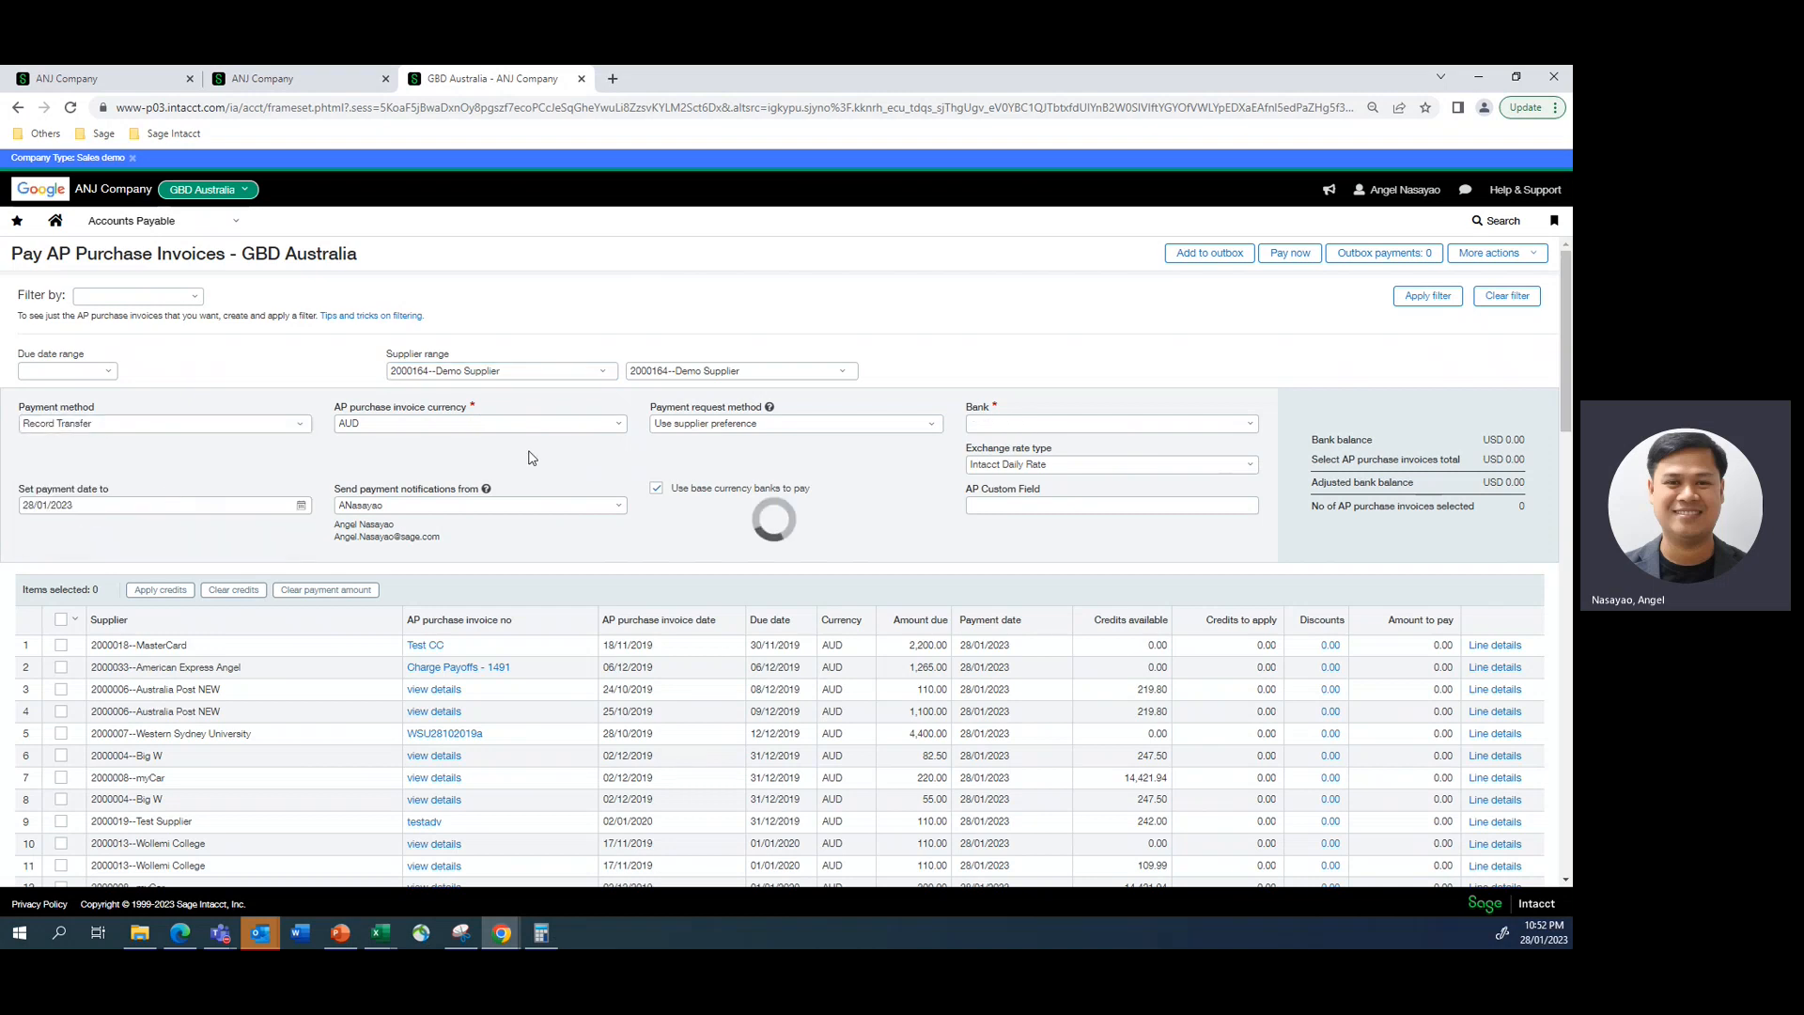
click(1250, 424)
click(1033, 465)
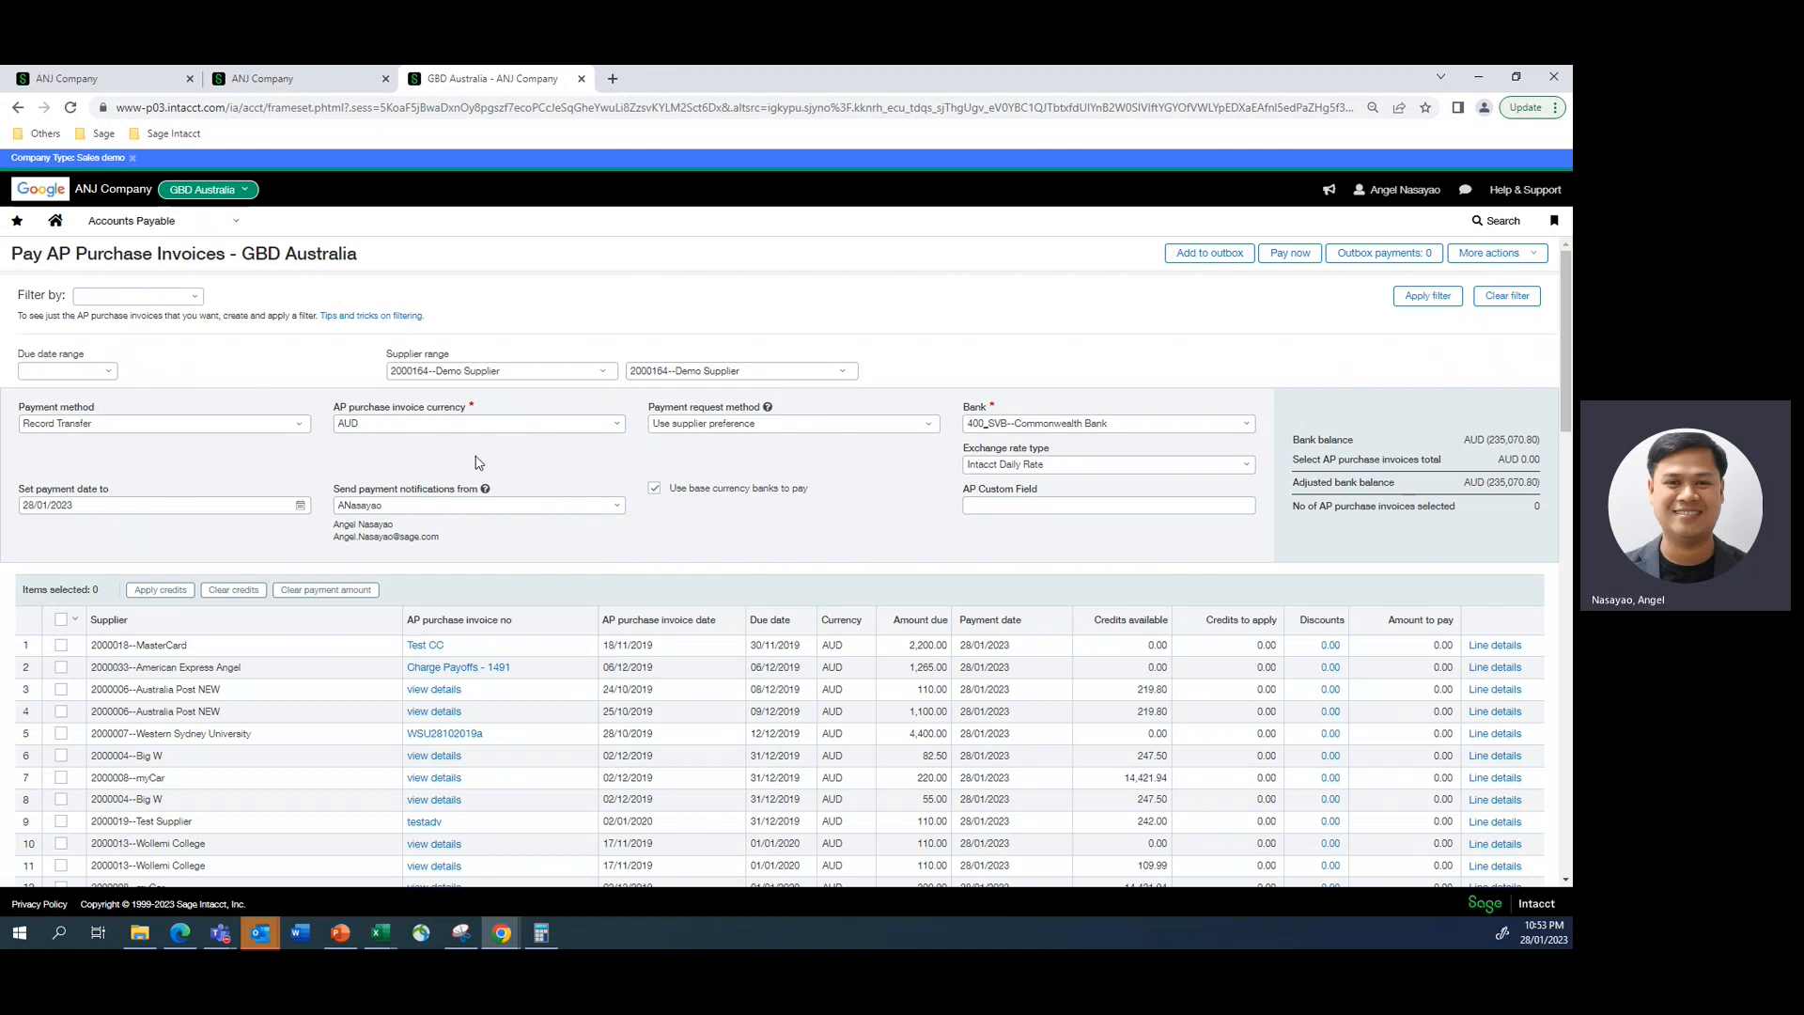
click(1425, 298)
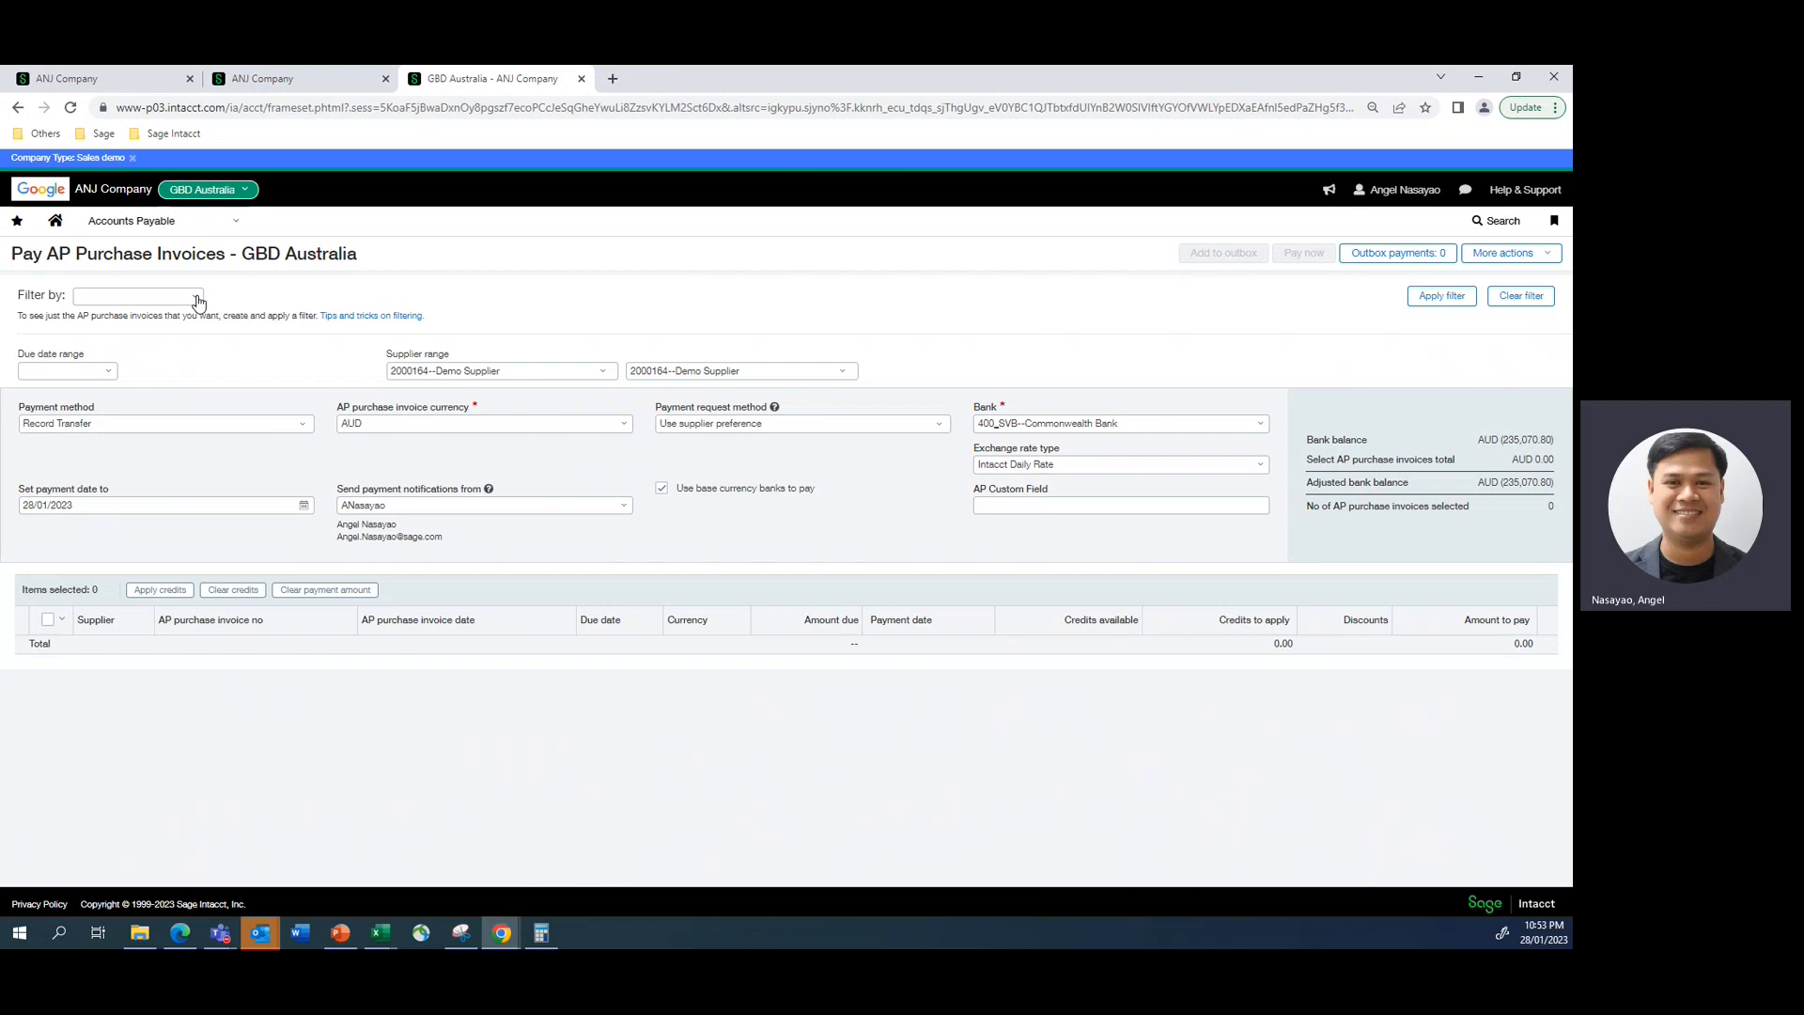
- Apply the Inc Top Level filter set to the GBD Australia payable invoices, comparing with the top-level payment page
click(294, 83)
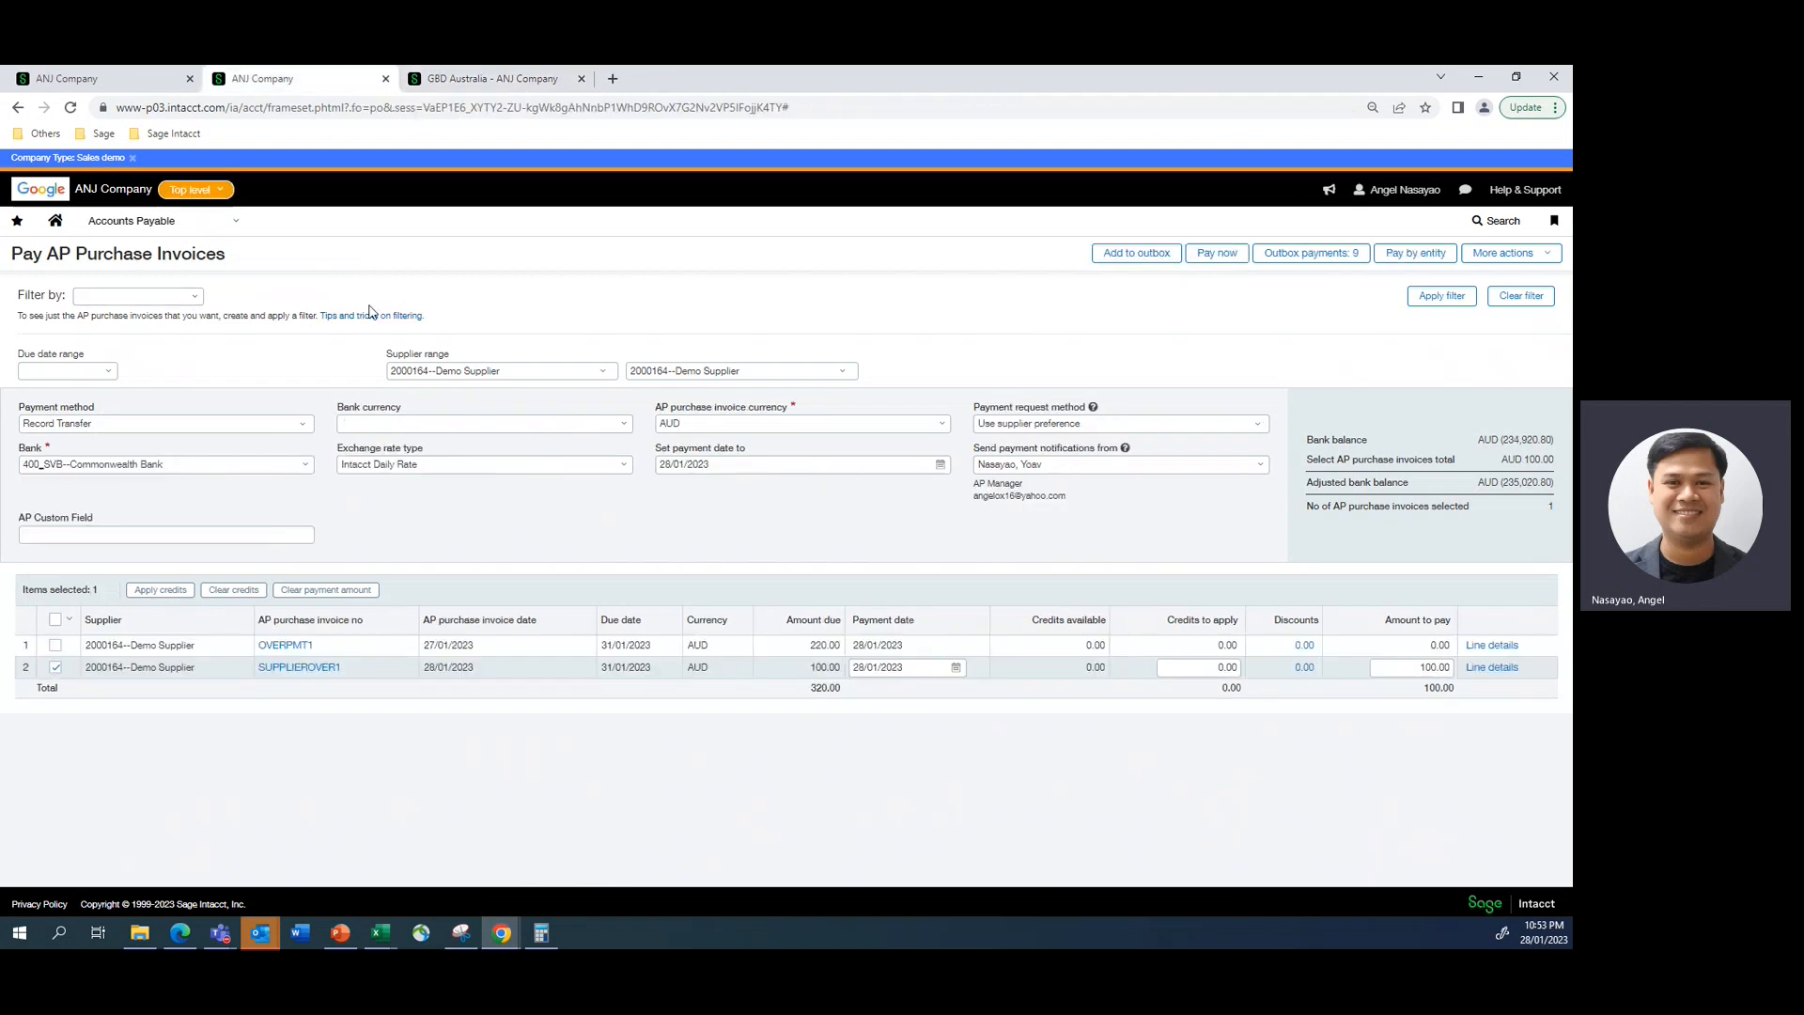
click(448, 83)
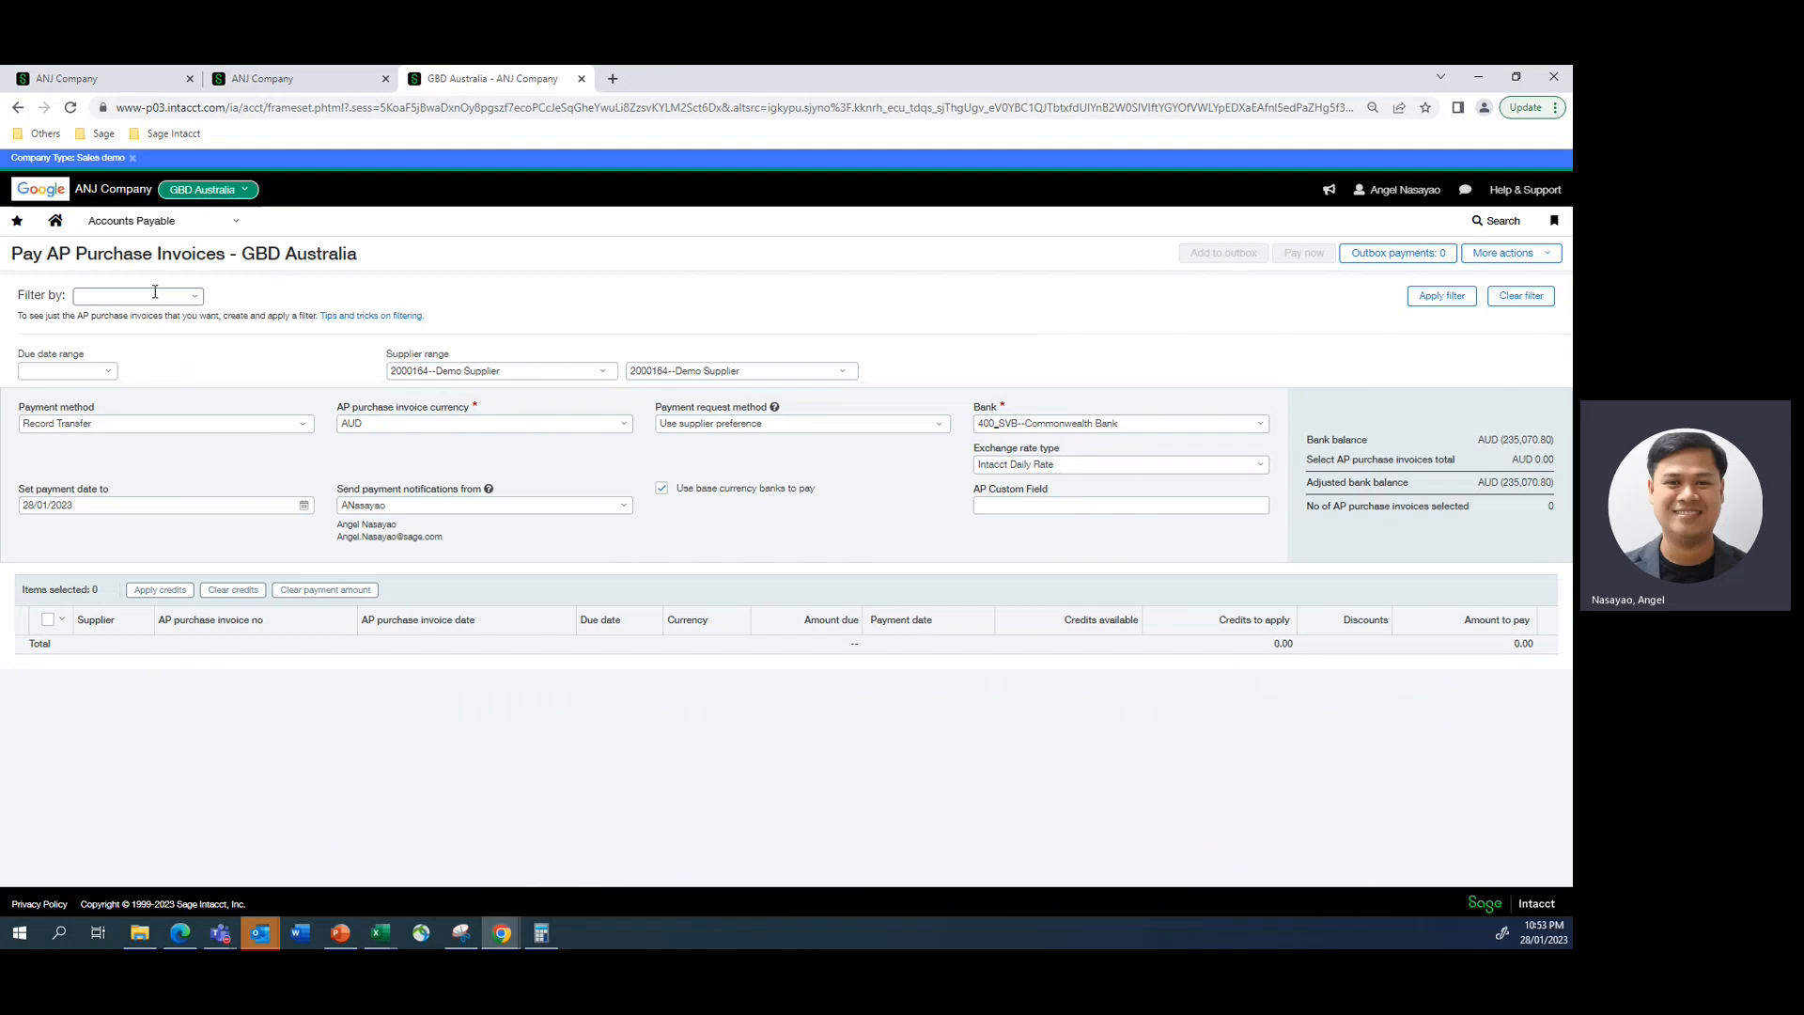
click(194, 298)
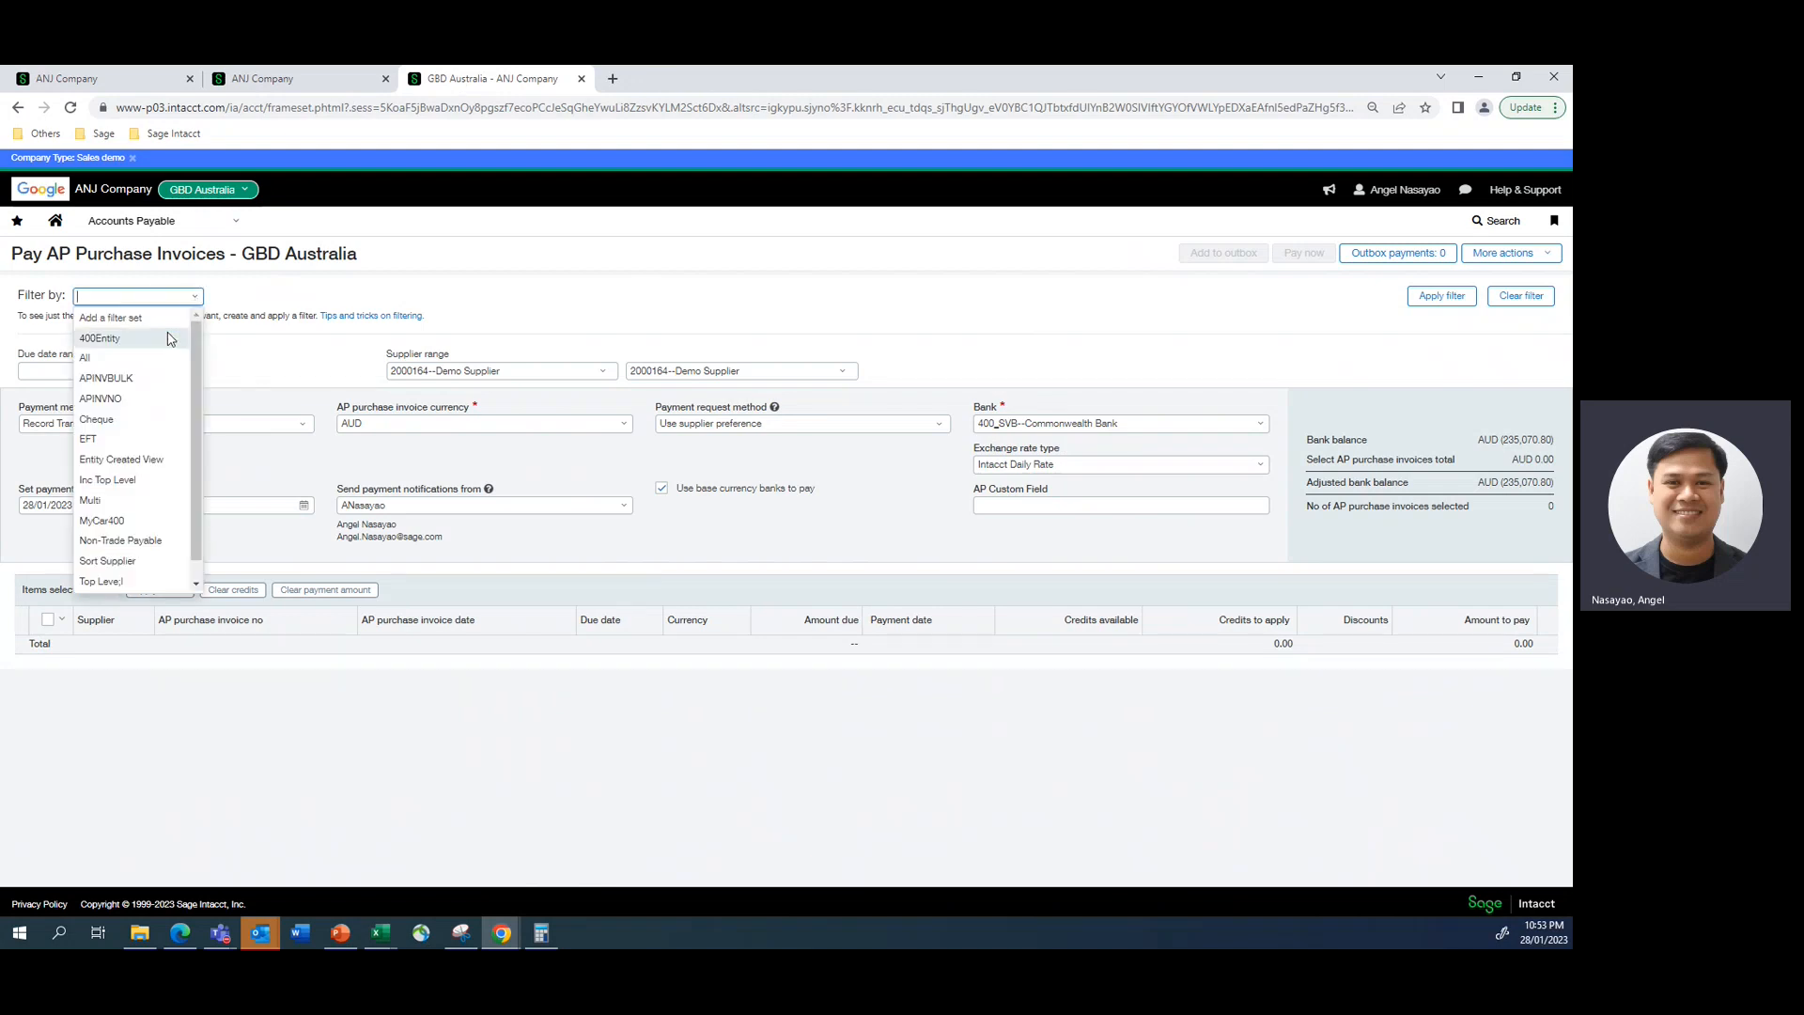
click(114, 483)
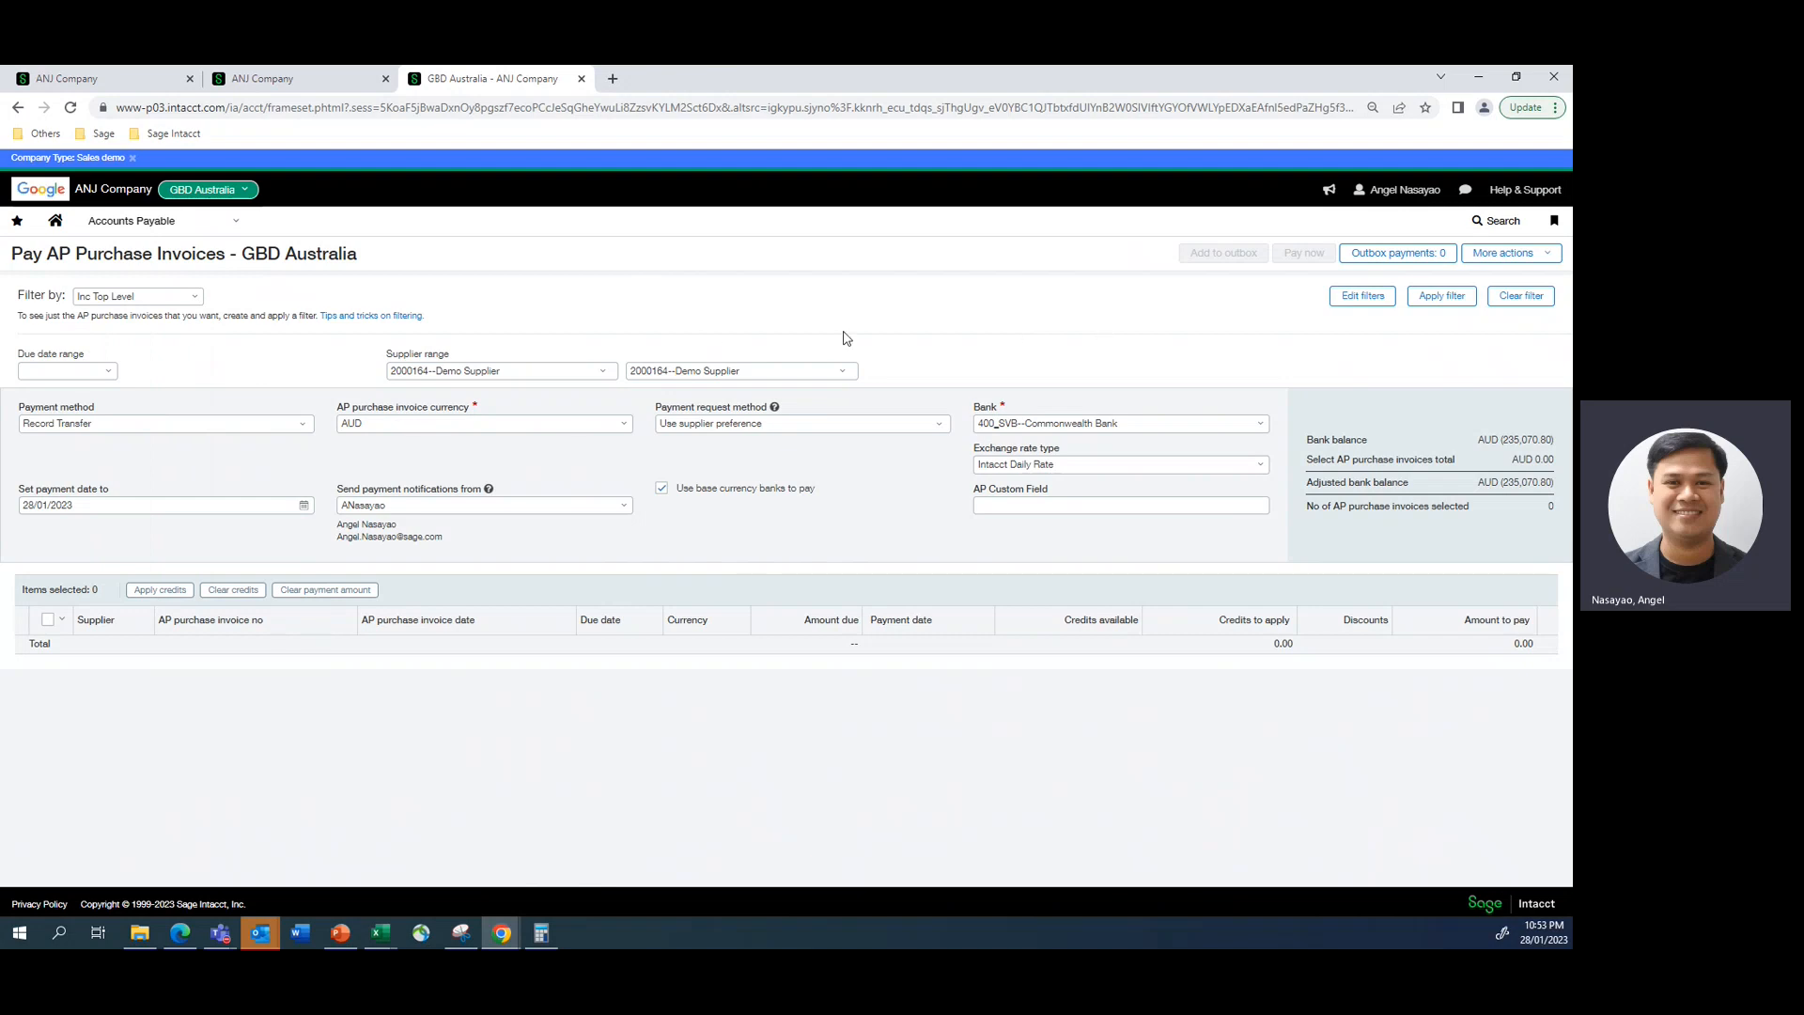
click(299, 80)
click(461, 81)
click(1430, 298)
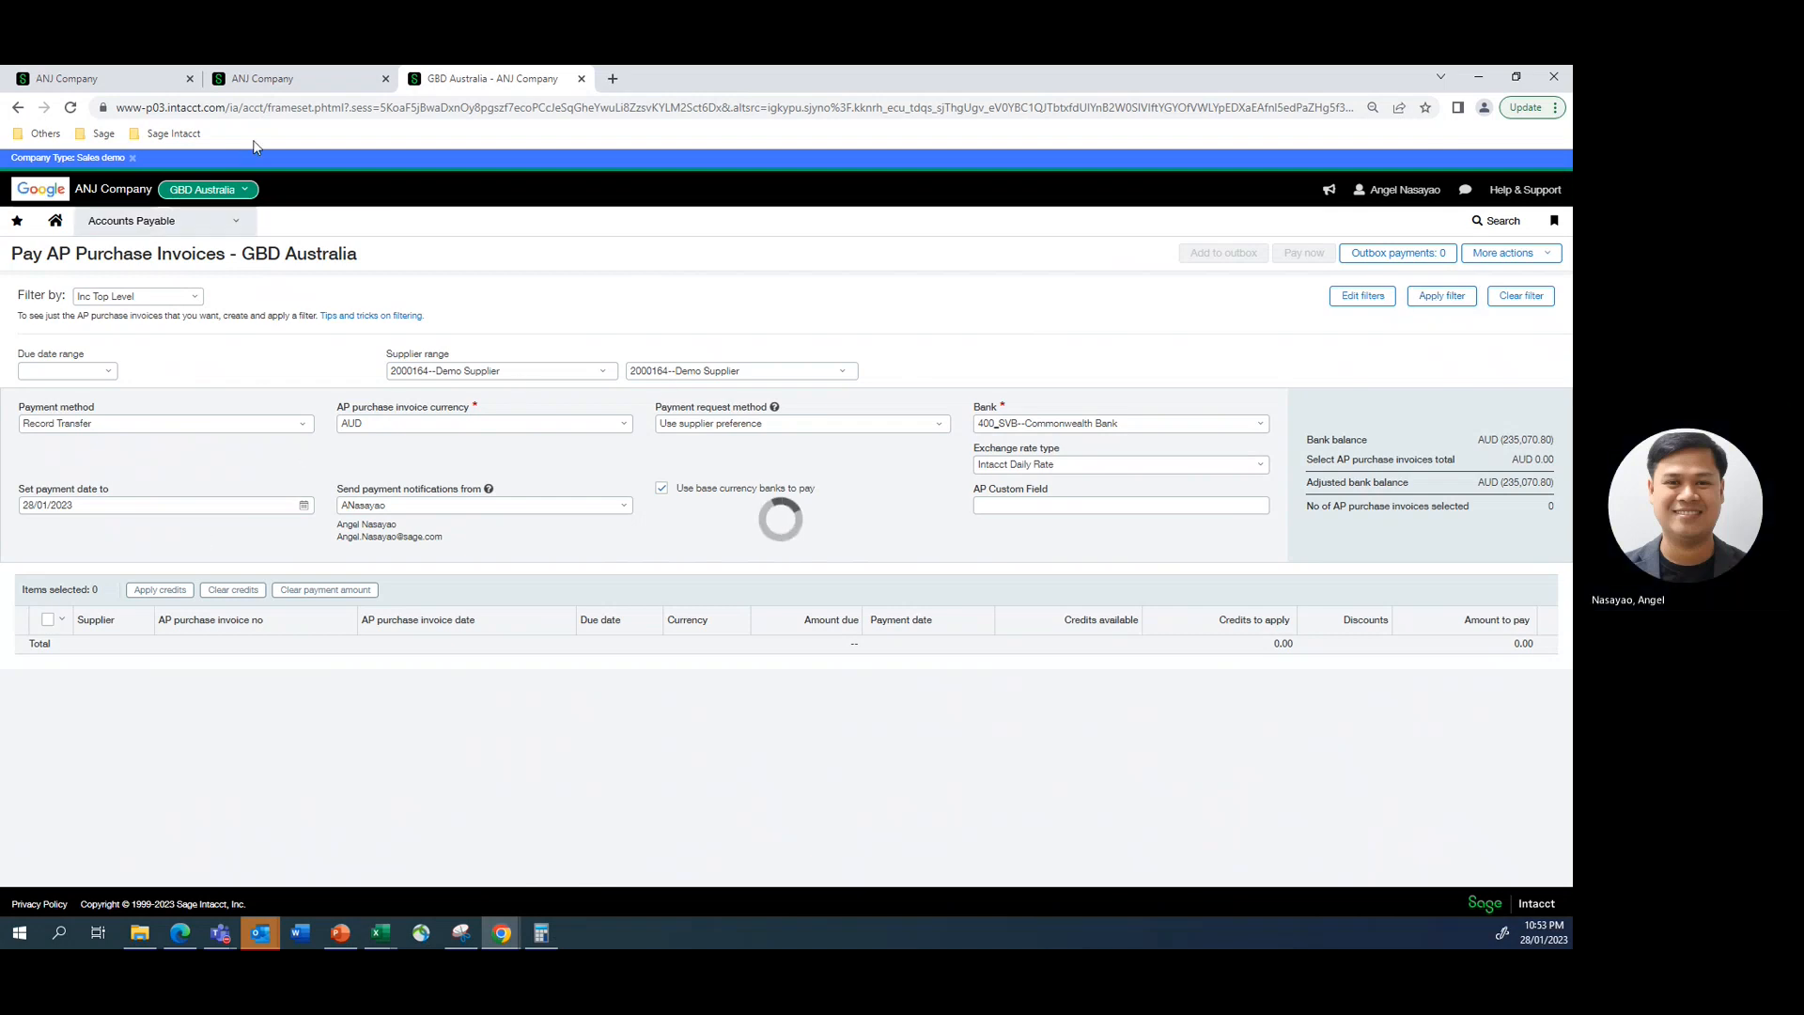
click(269, 80)
click(474, 79)
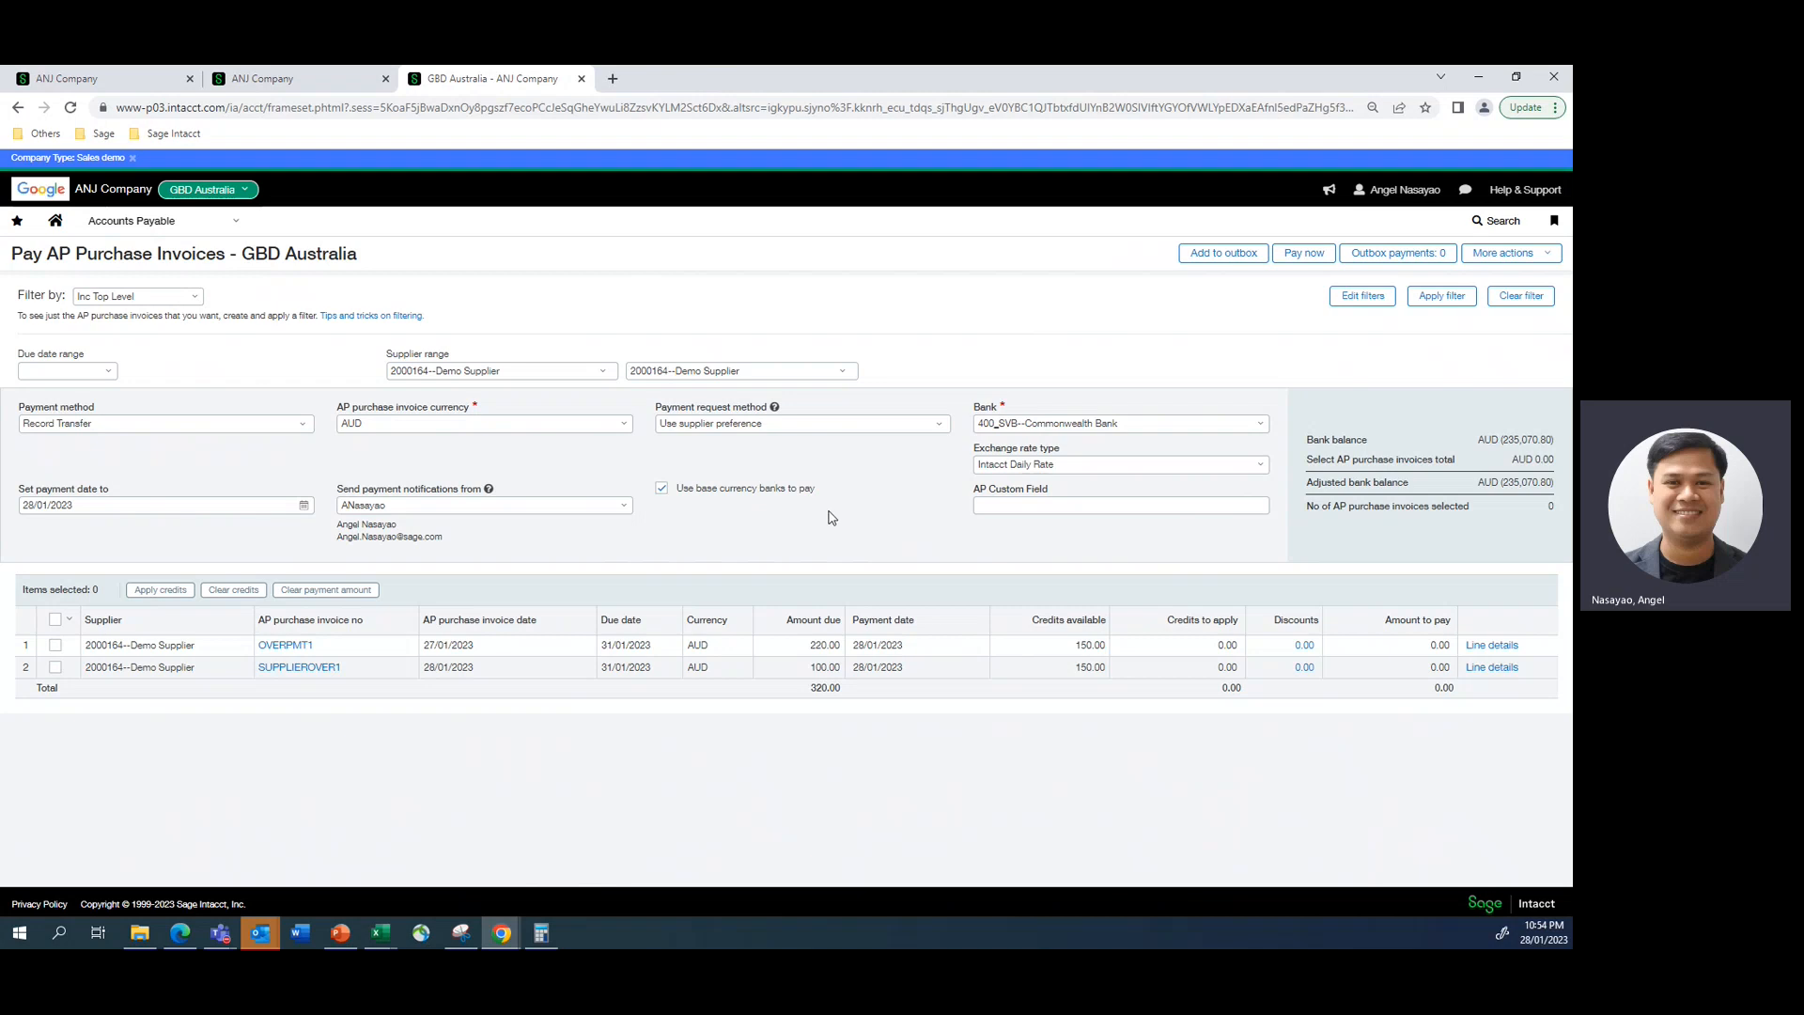
- Apply the available credits to invoice SUPPLIEROVER1 and save its payment without a memo or document number
click(54, 667)
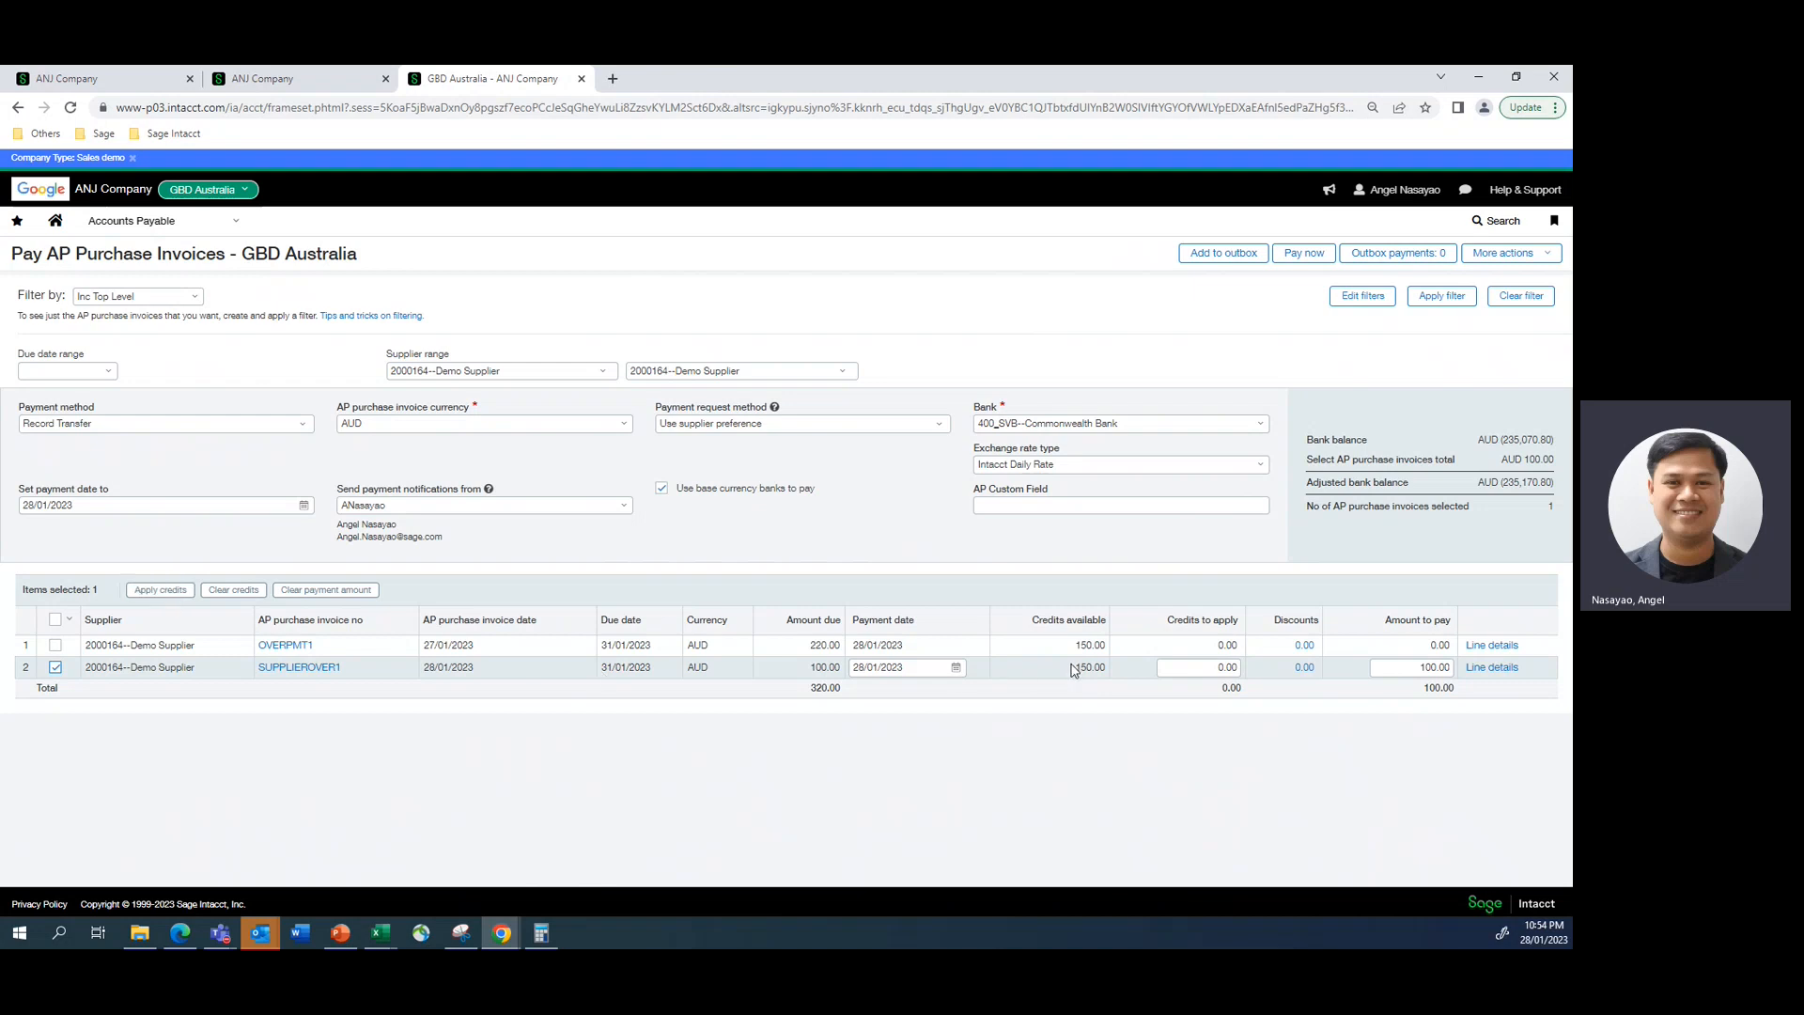
click(165, 592)
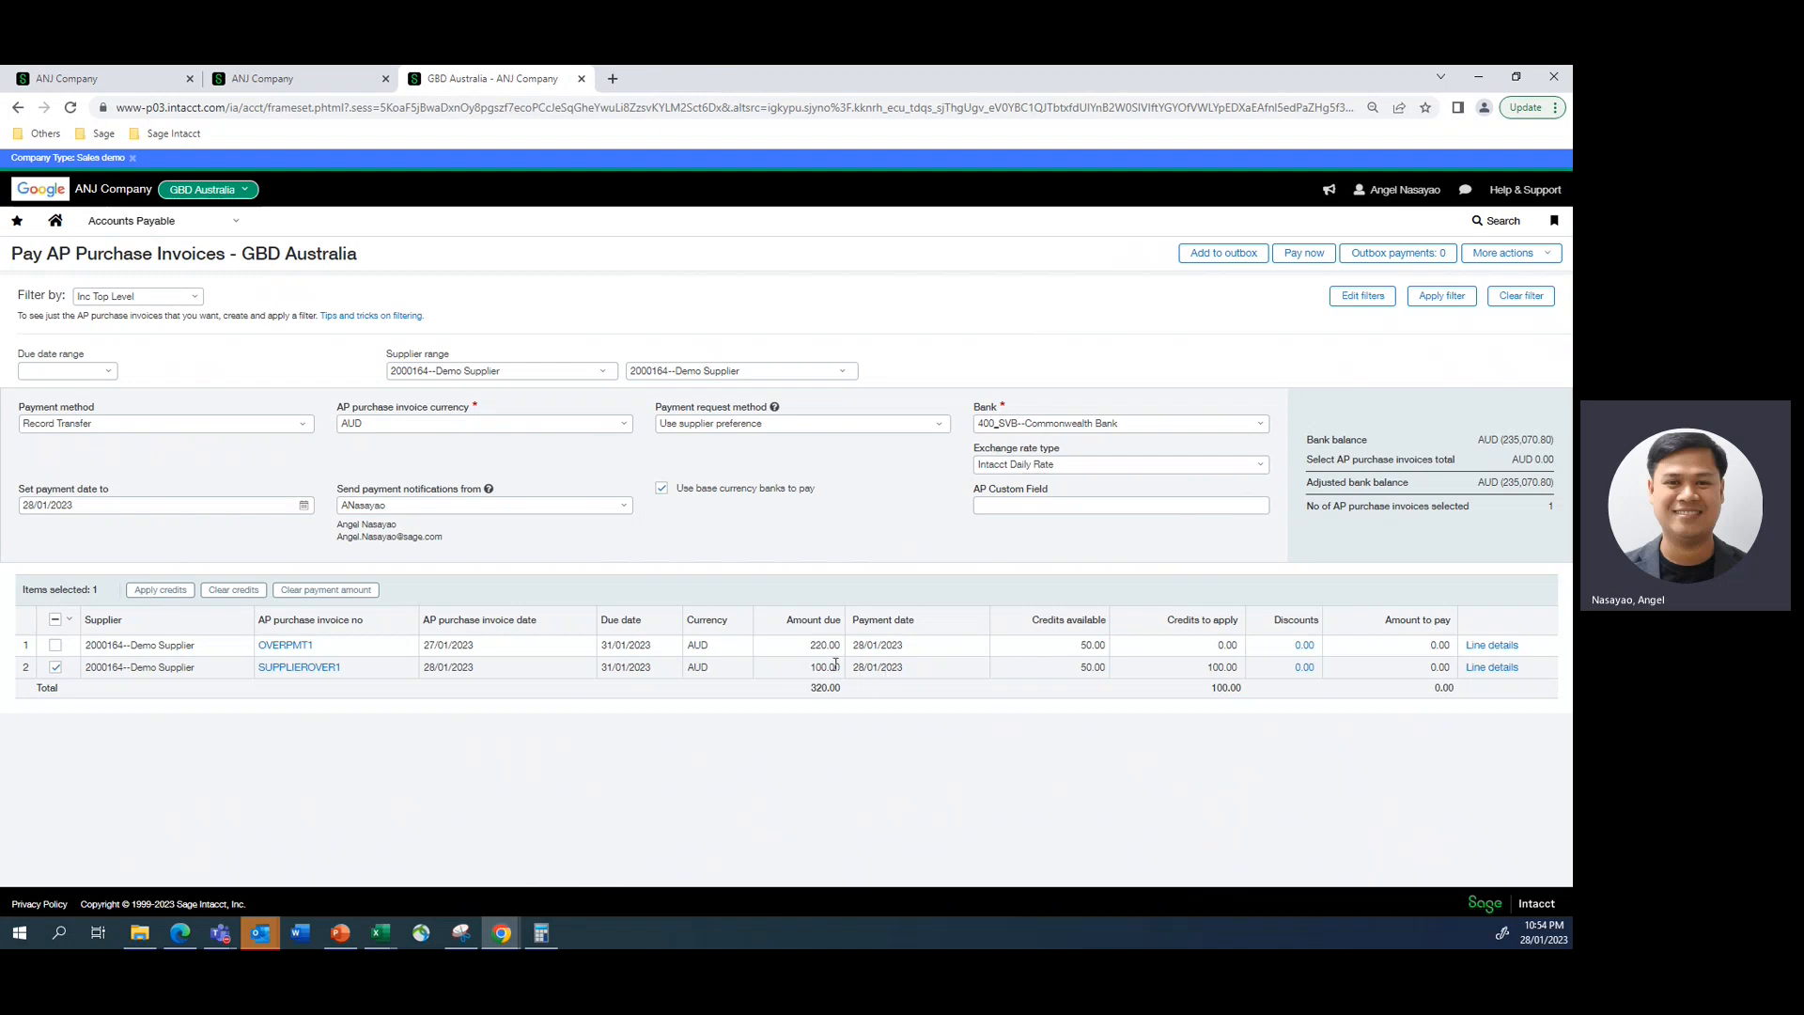
click(1303, 255)
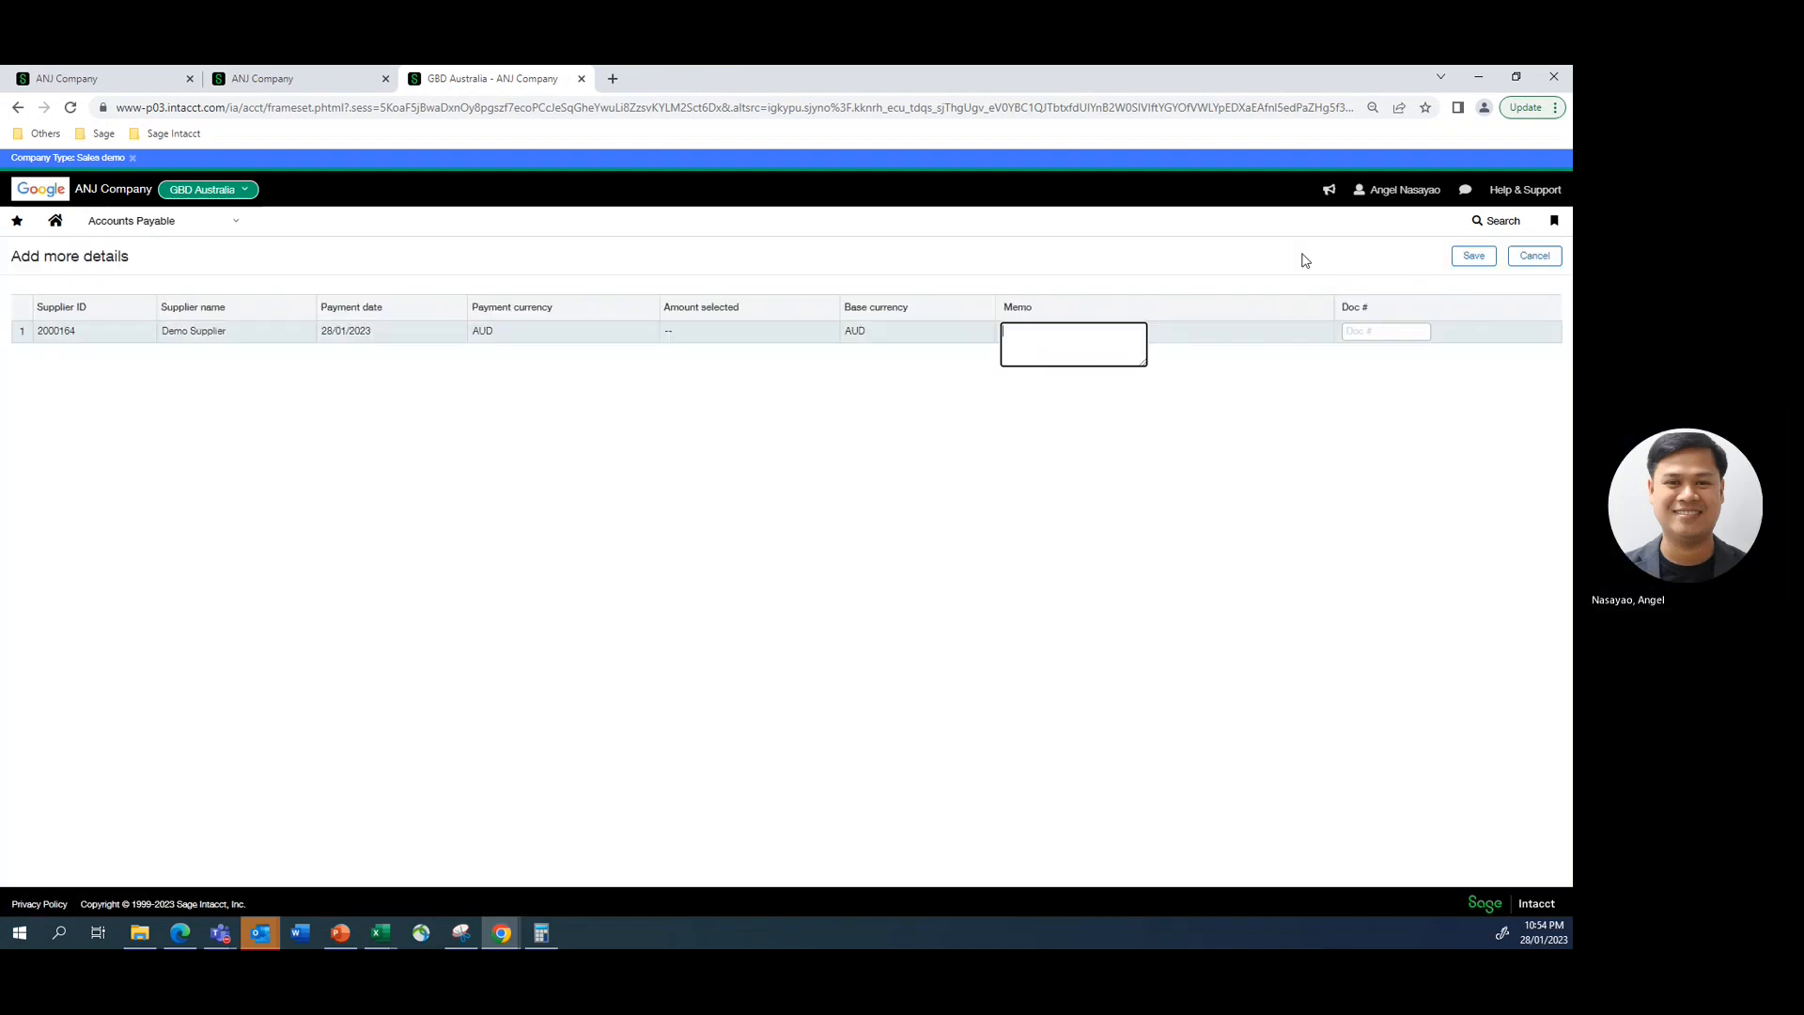
click(1471, 255)
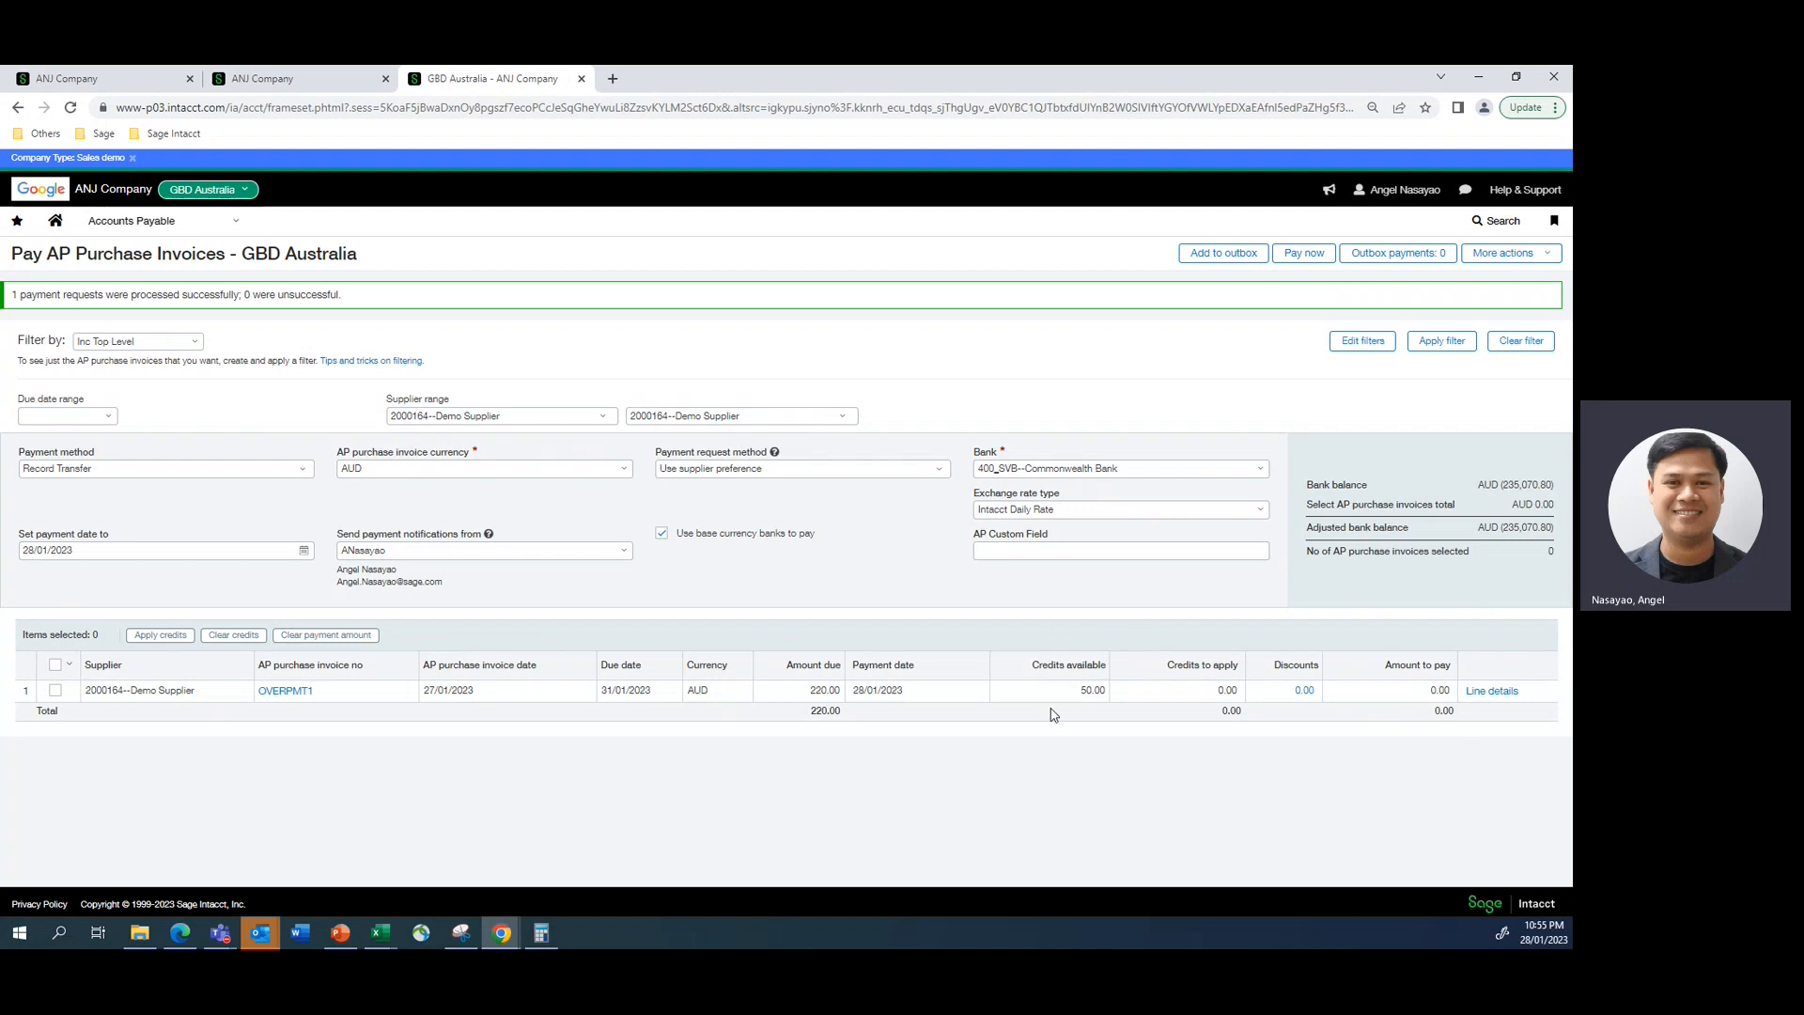
scroll(1076, 657, down, 2)
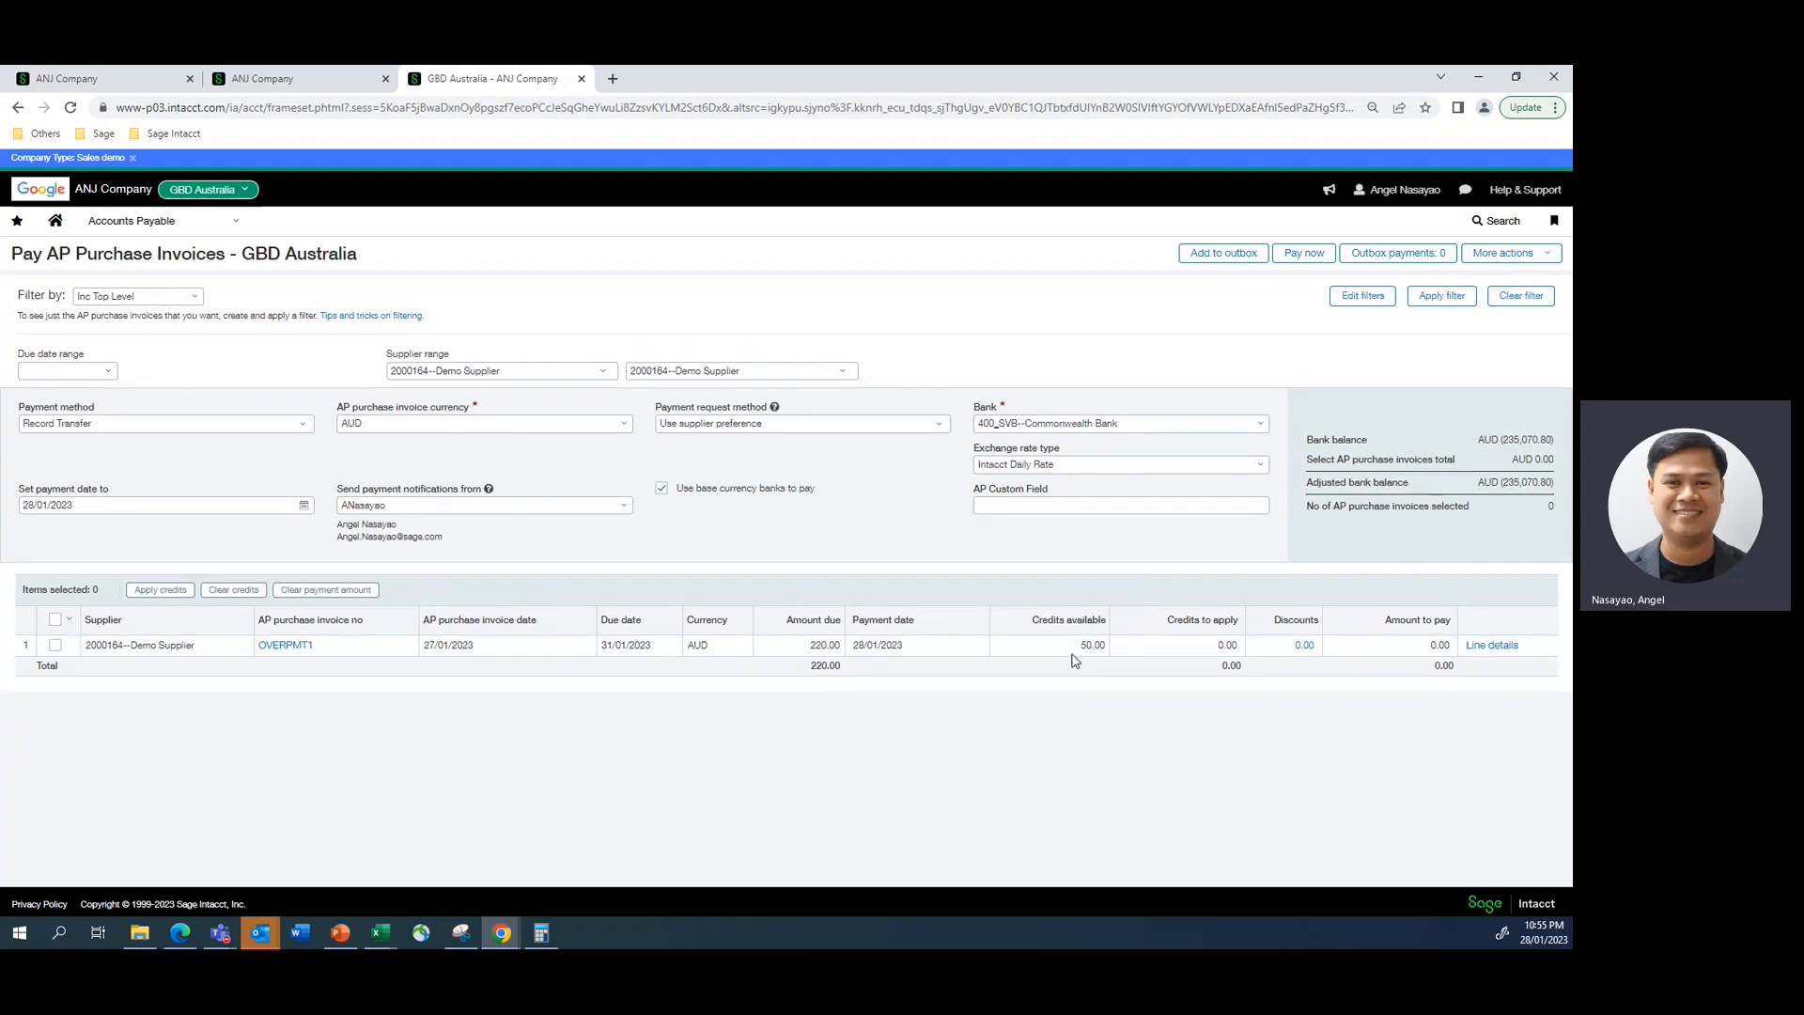
- Reload invoice SUPPLIEROVER1 to check its payment status, and return to the GBD Australia payment page
click(271, 85)
click(104, 81)
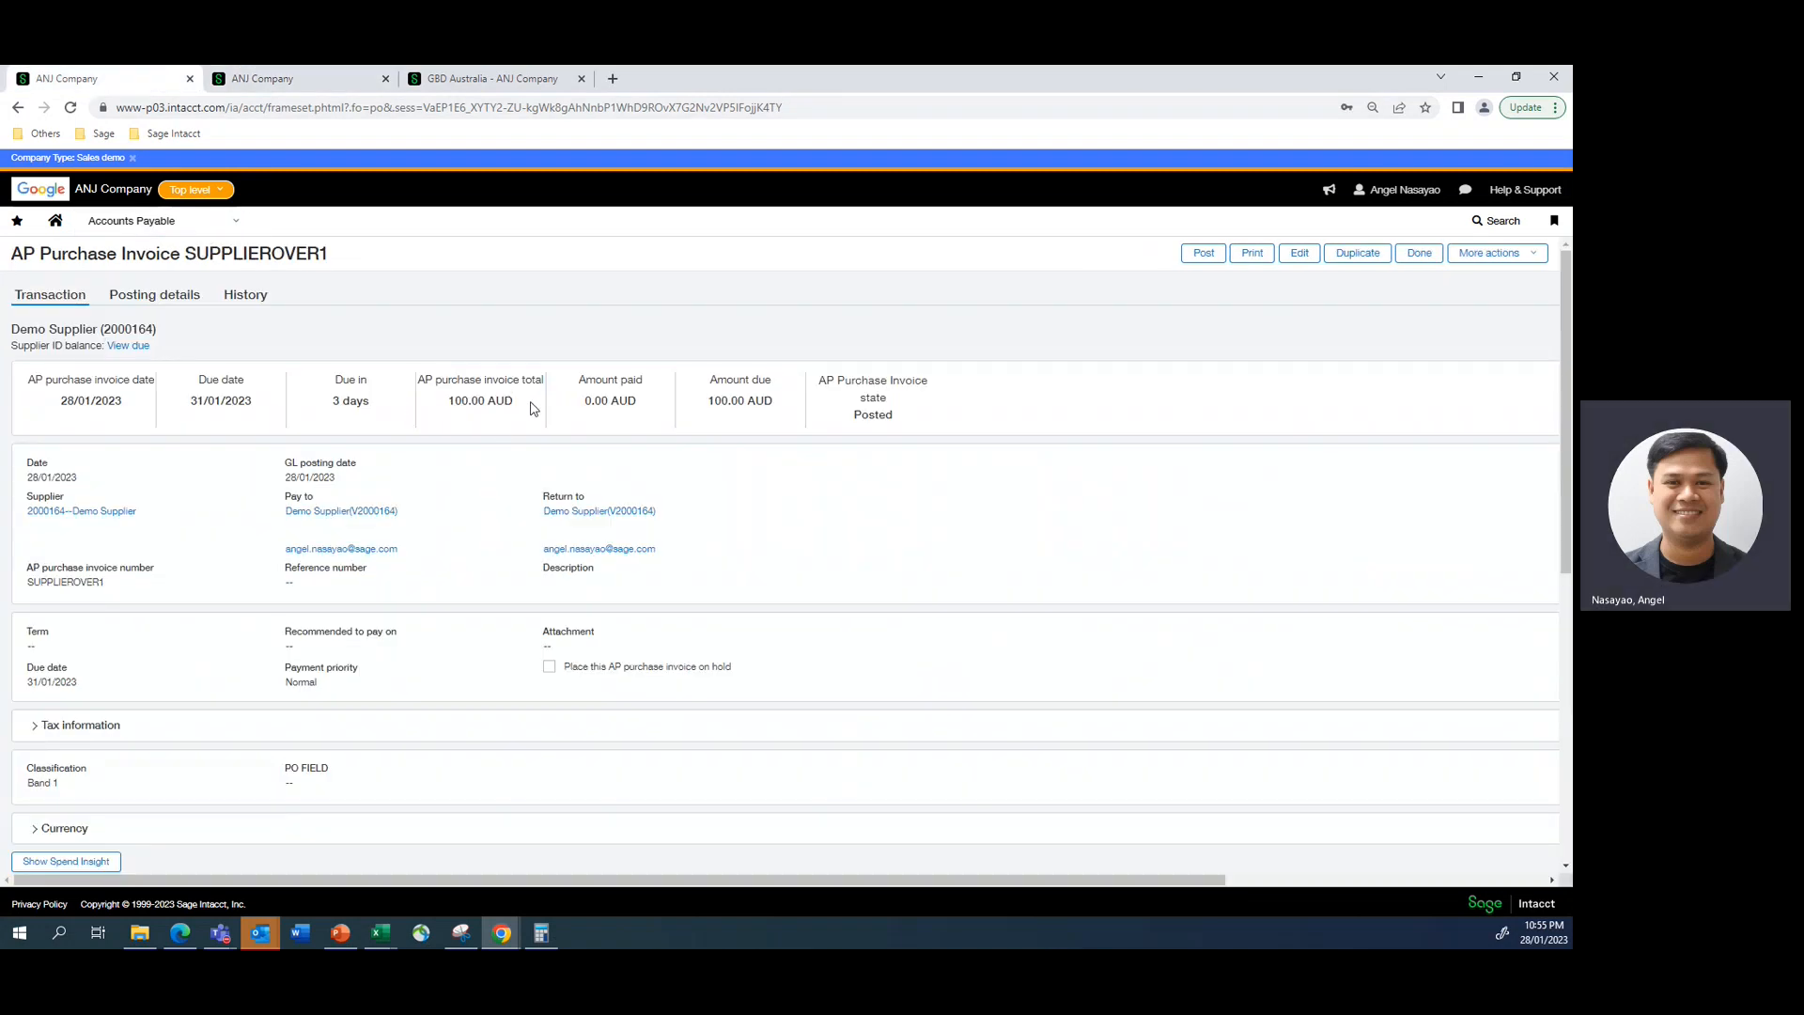
click(71, 108)
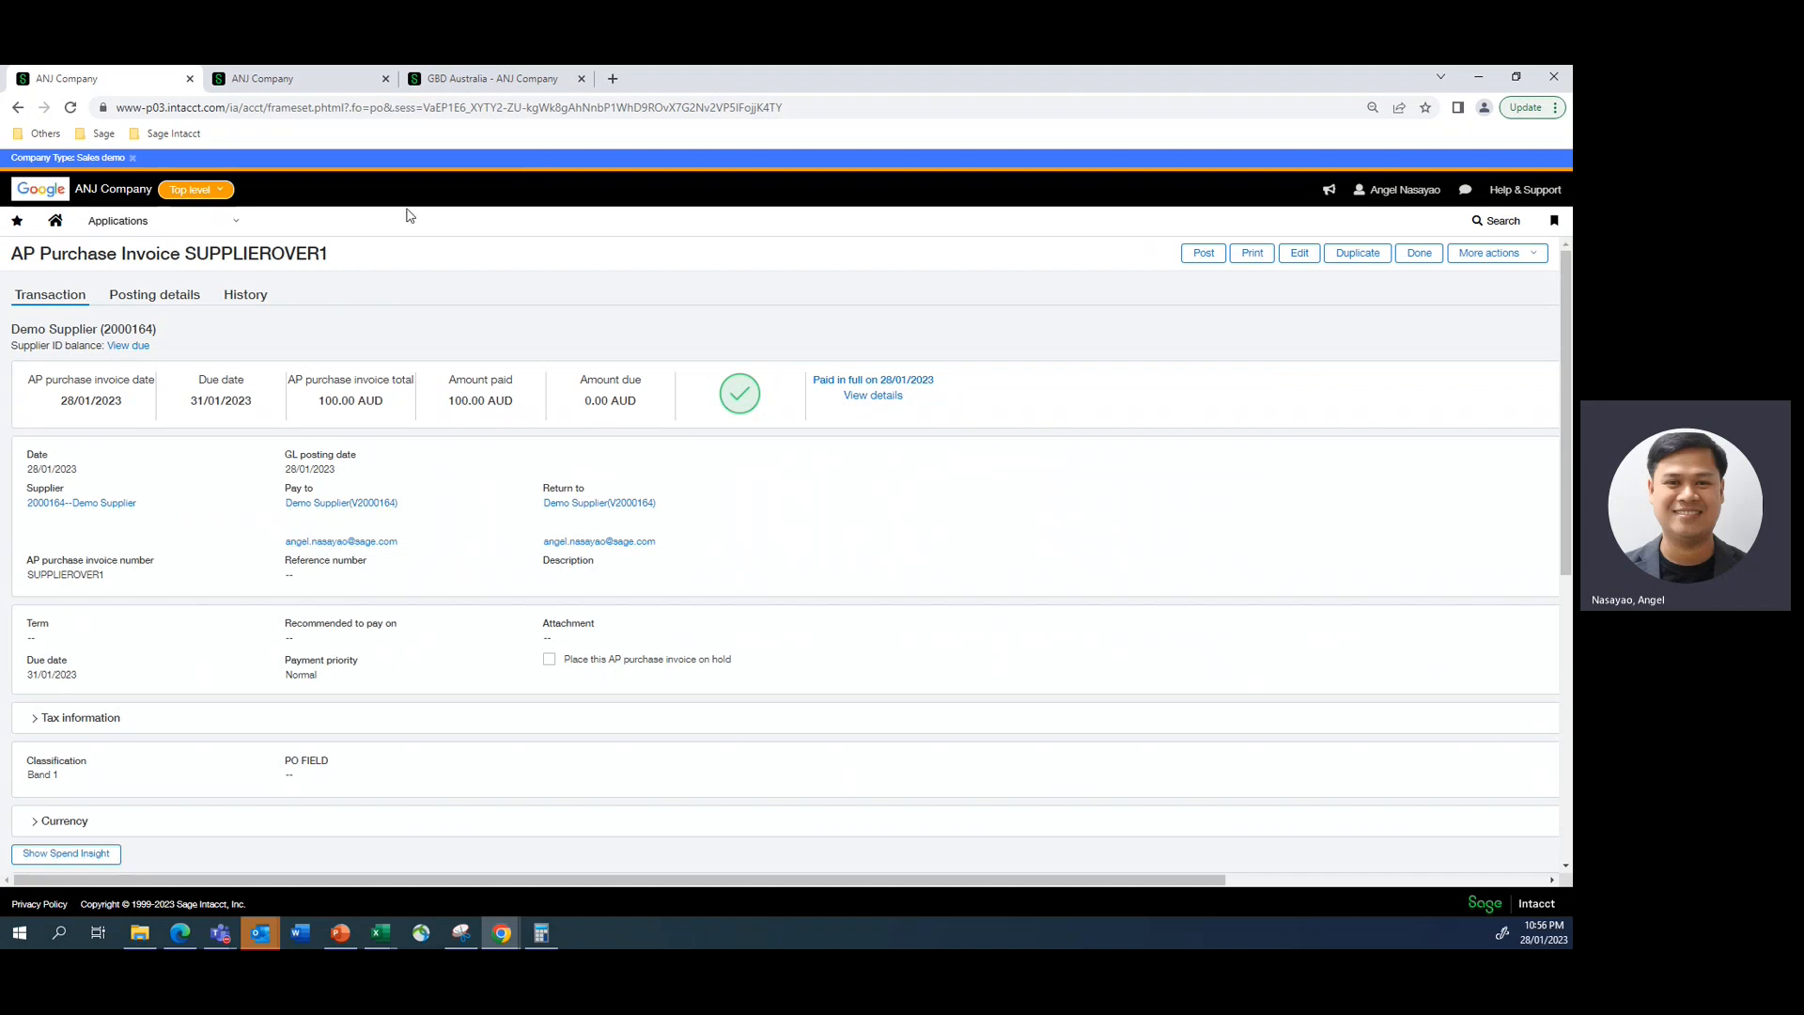
click(450, 81)
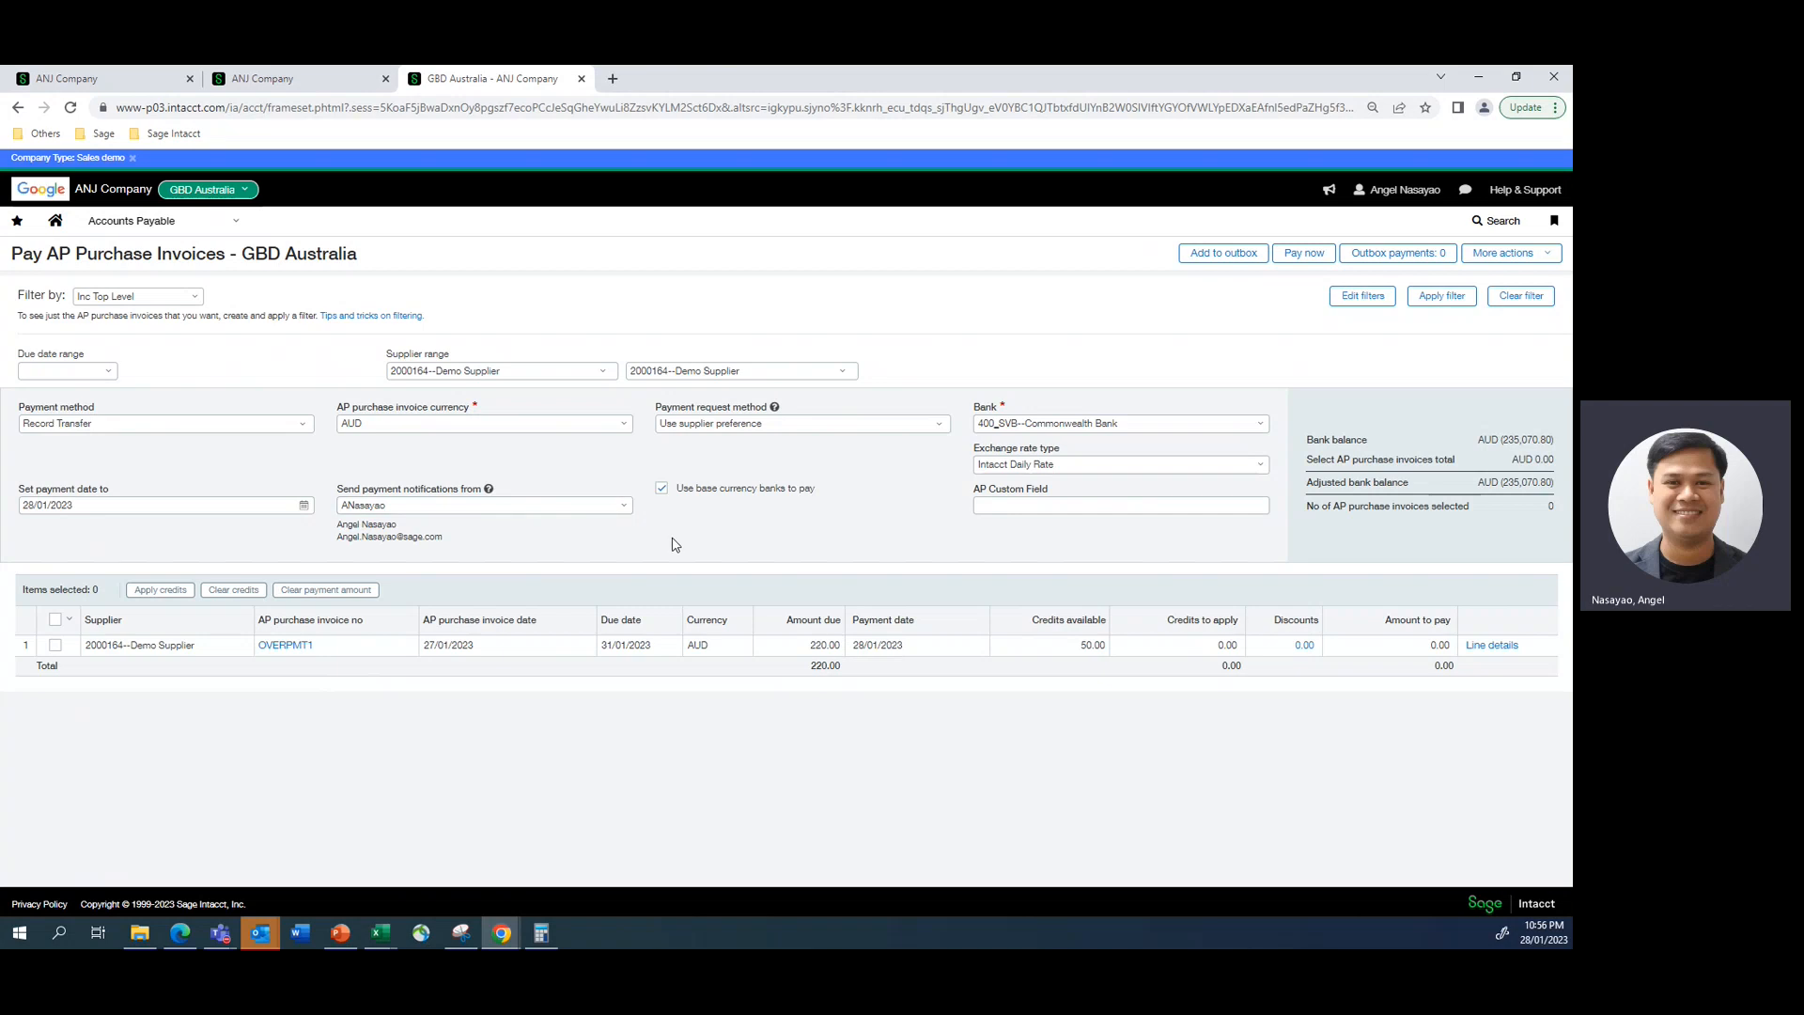
click(272, 85)
click(474, 79)
- Leave the payment page for the Supplier Aging Report setup, checking the SUPPLIEROVER1 invoice and top-level payment page while it loads
click(235, 221)
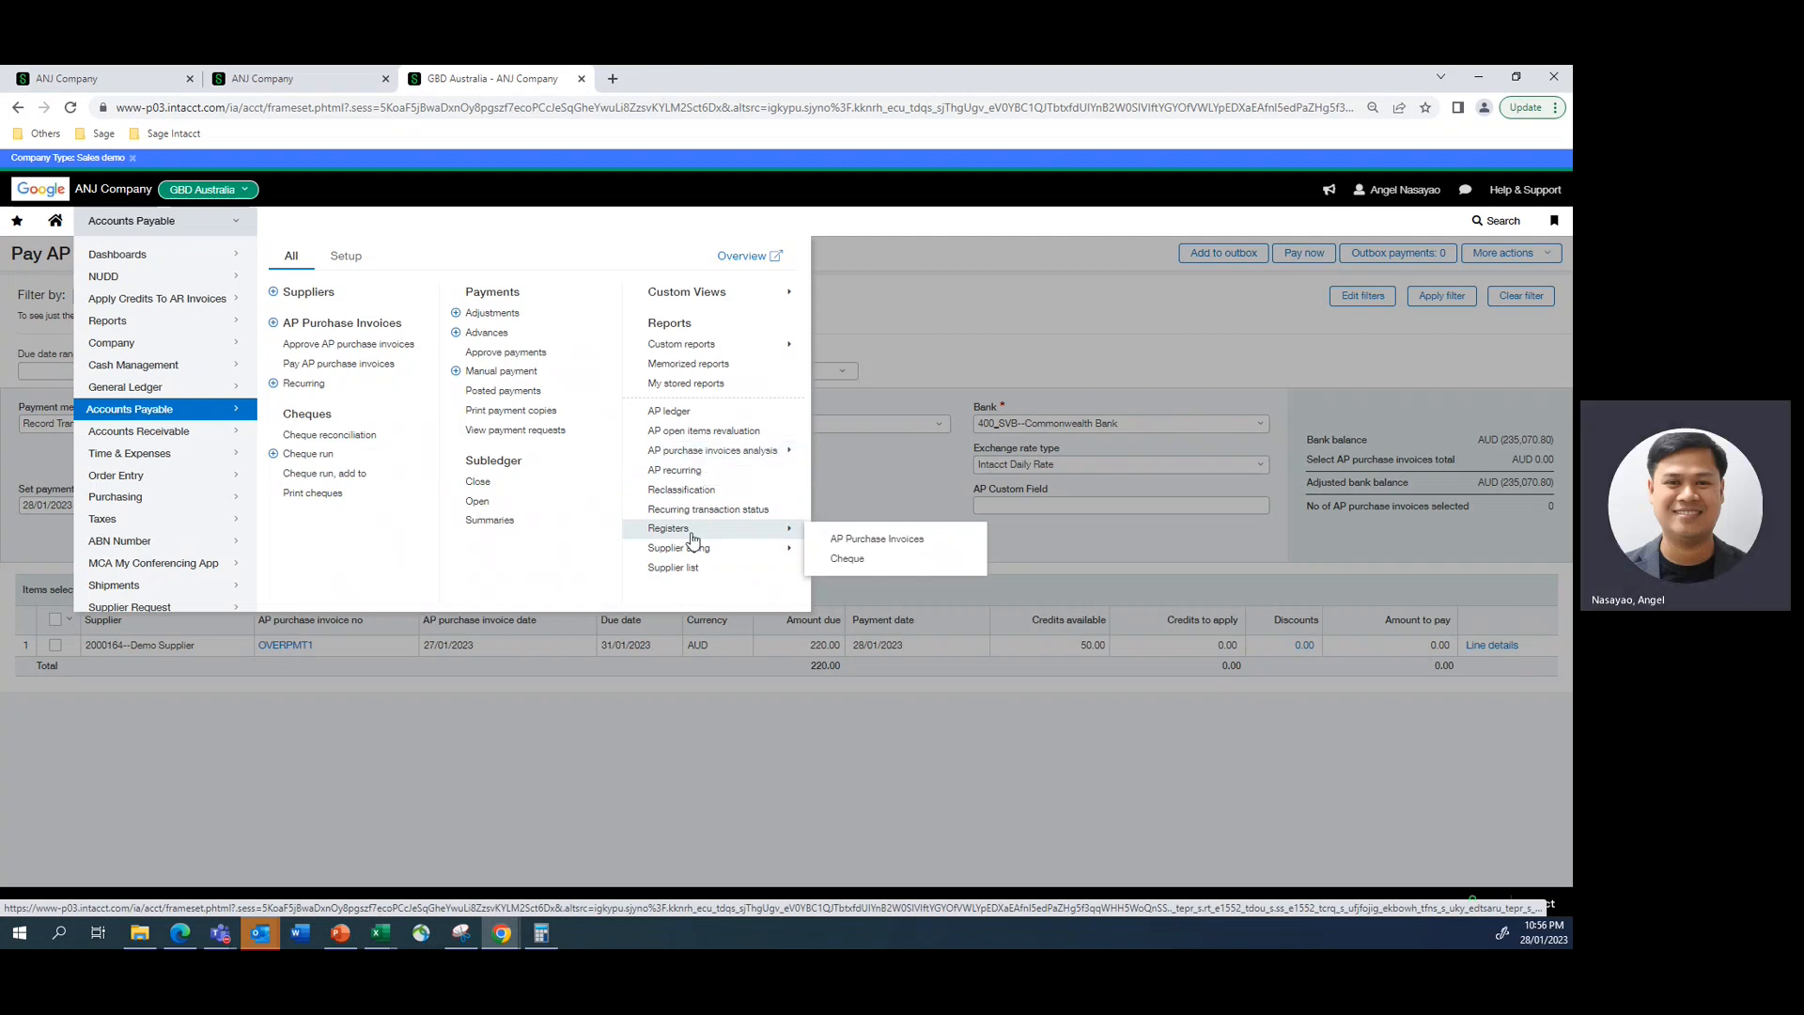
mouse_move(695, 548)
click(845, 578)
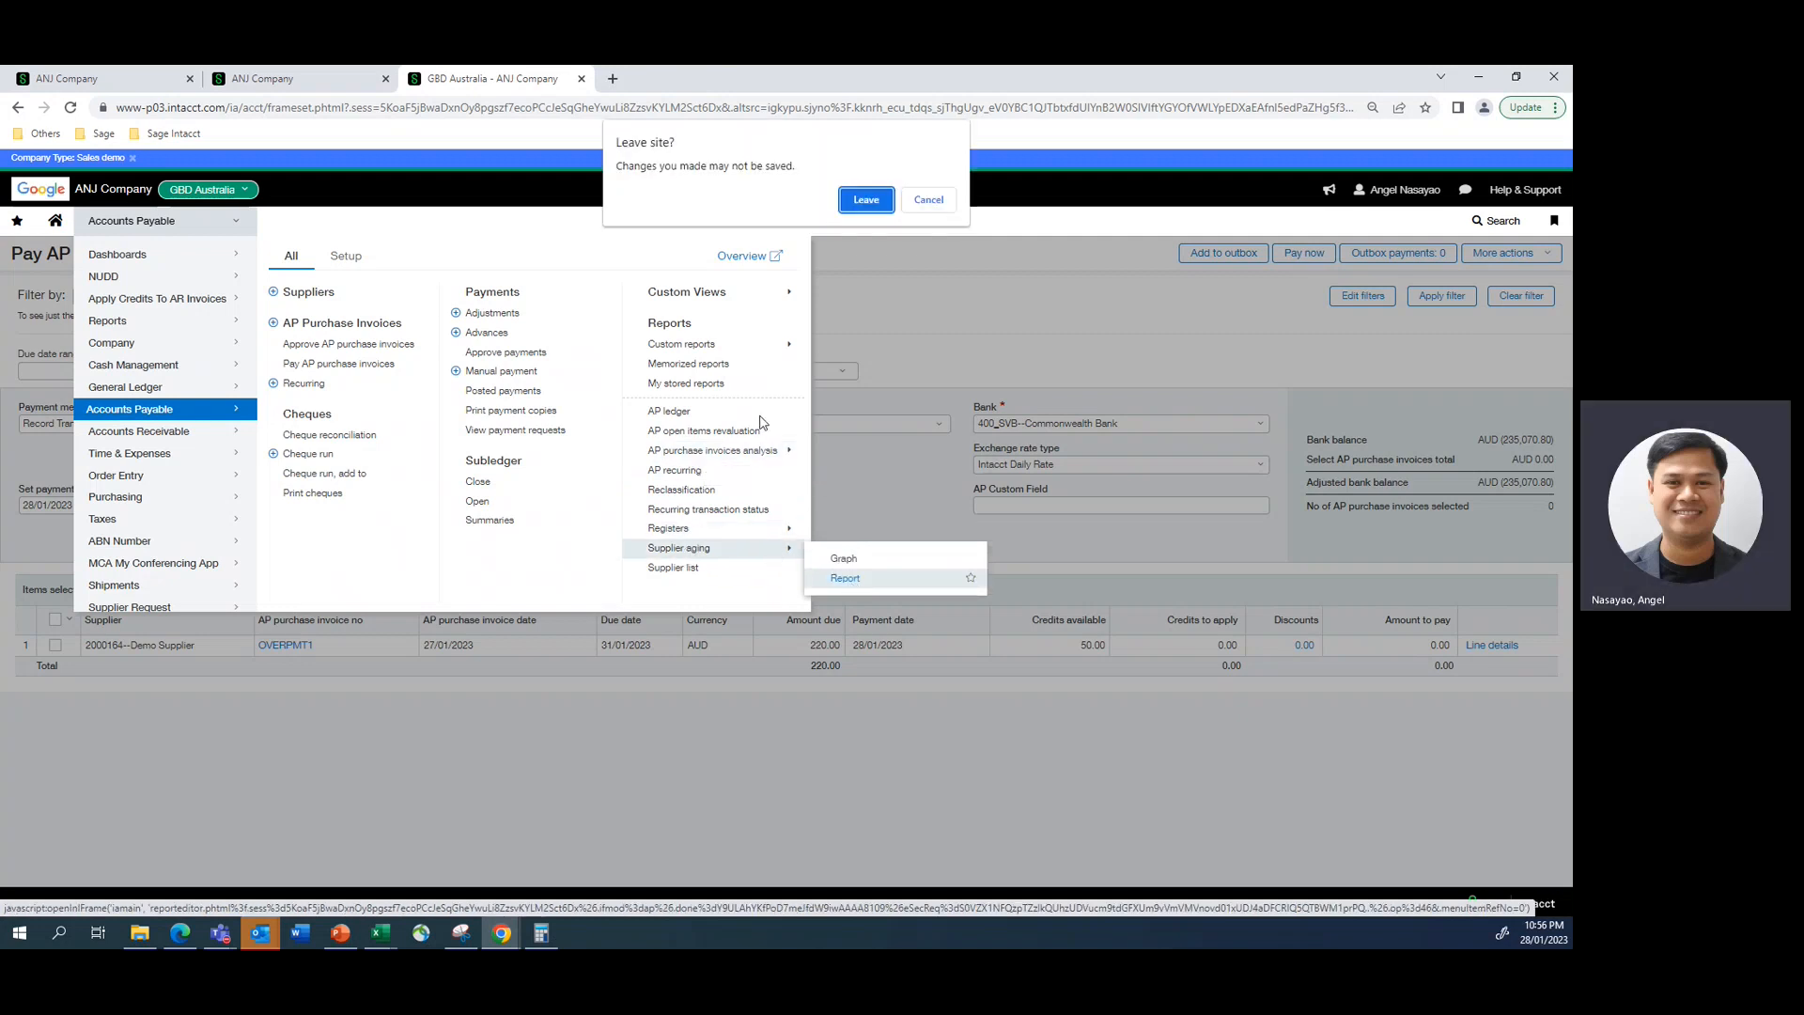
click(865, 199)
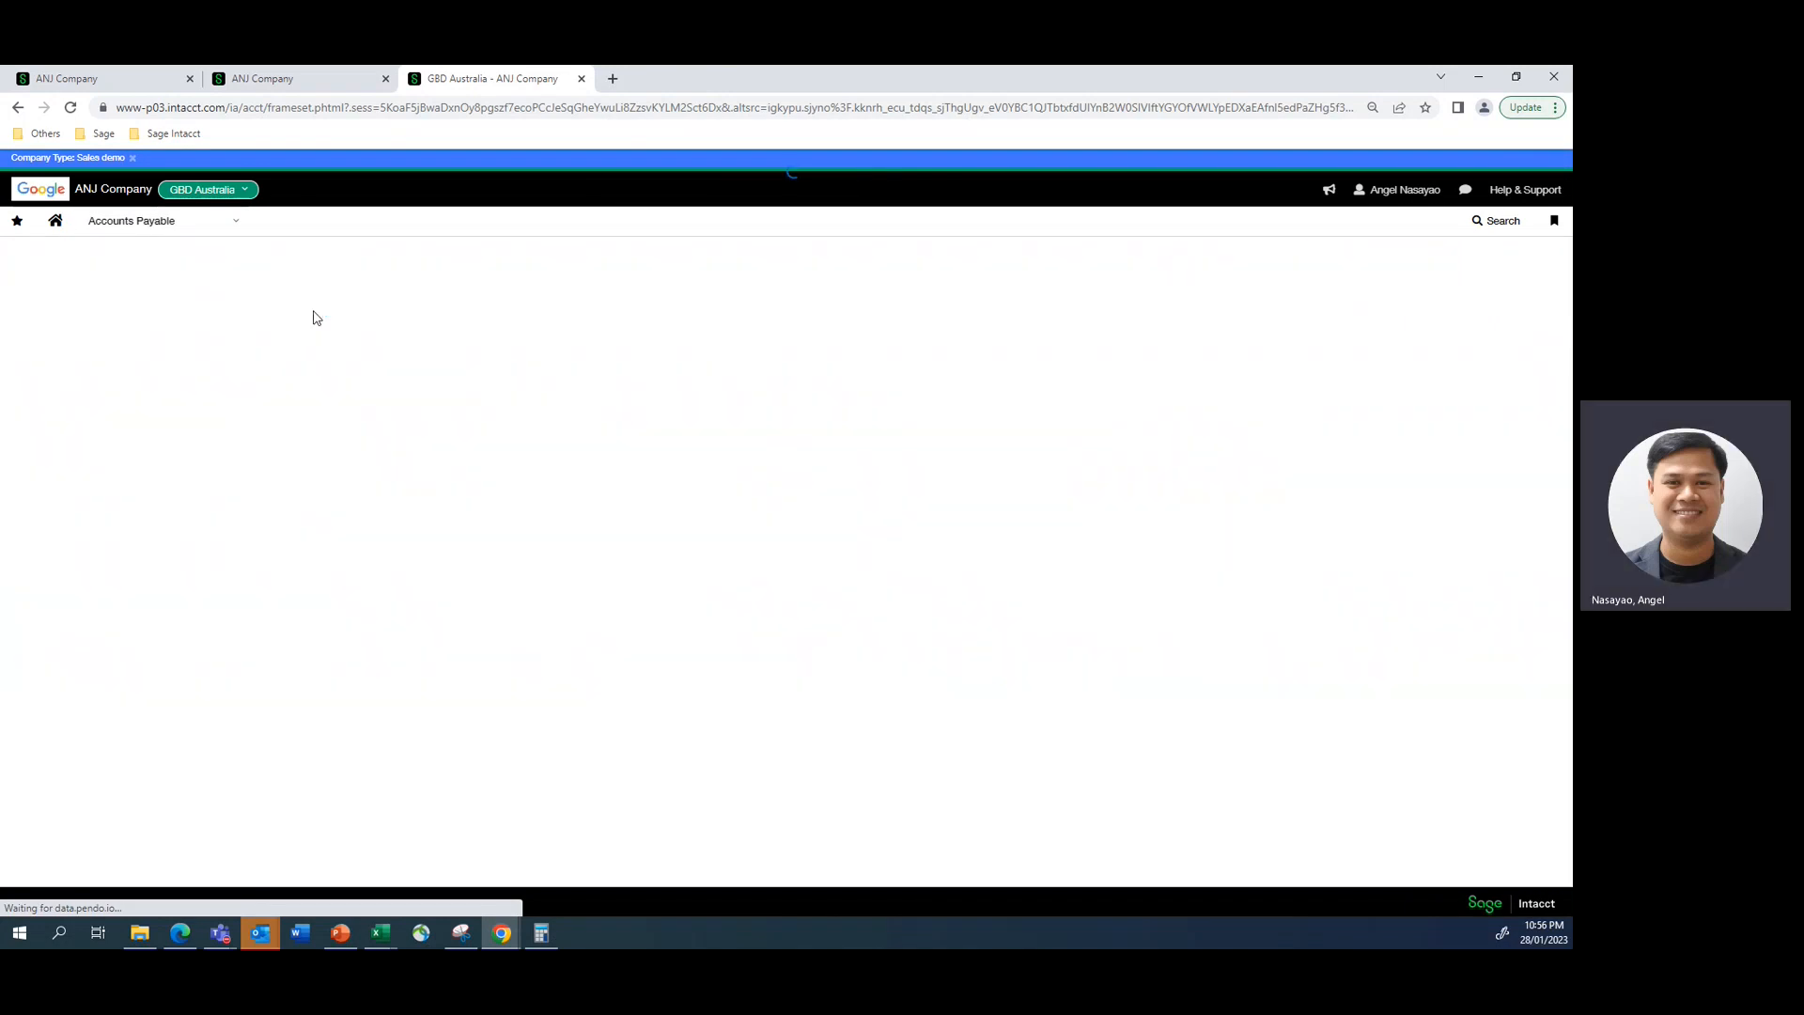
click(104, 82)
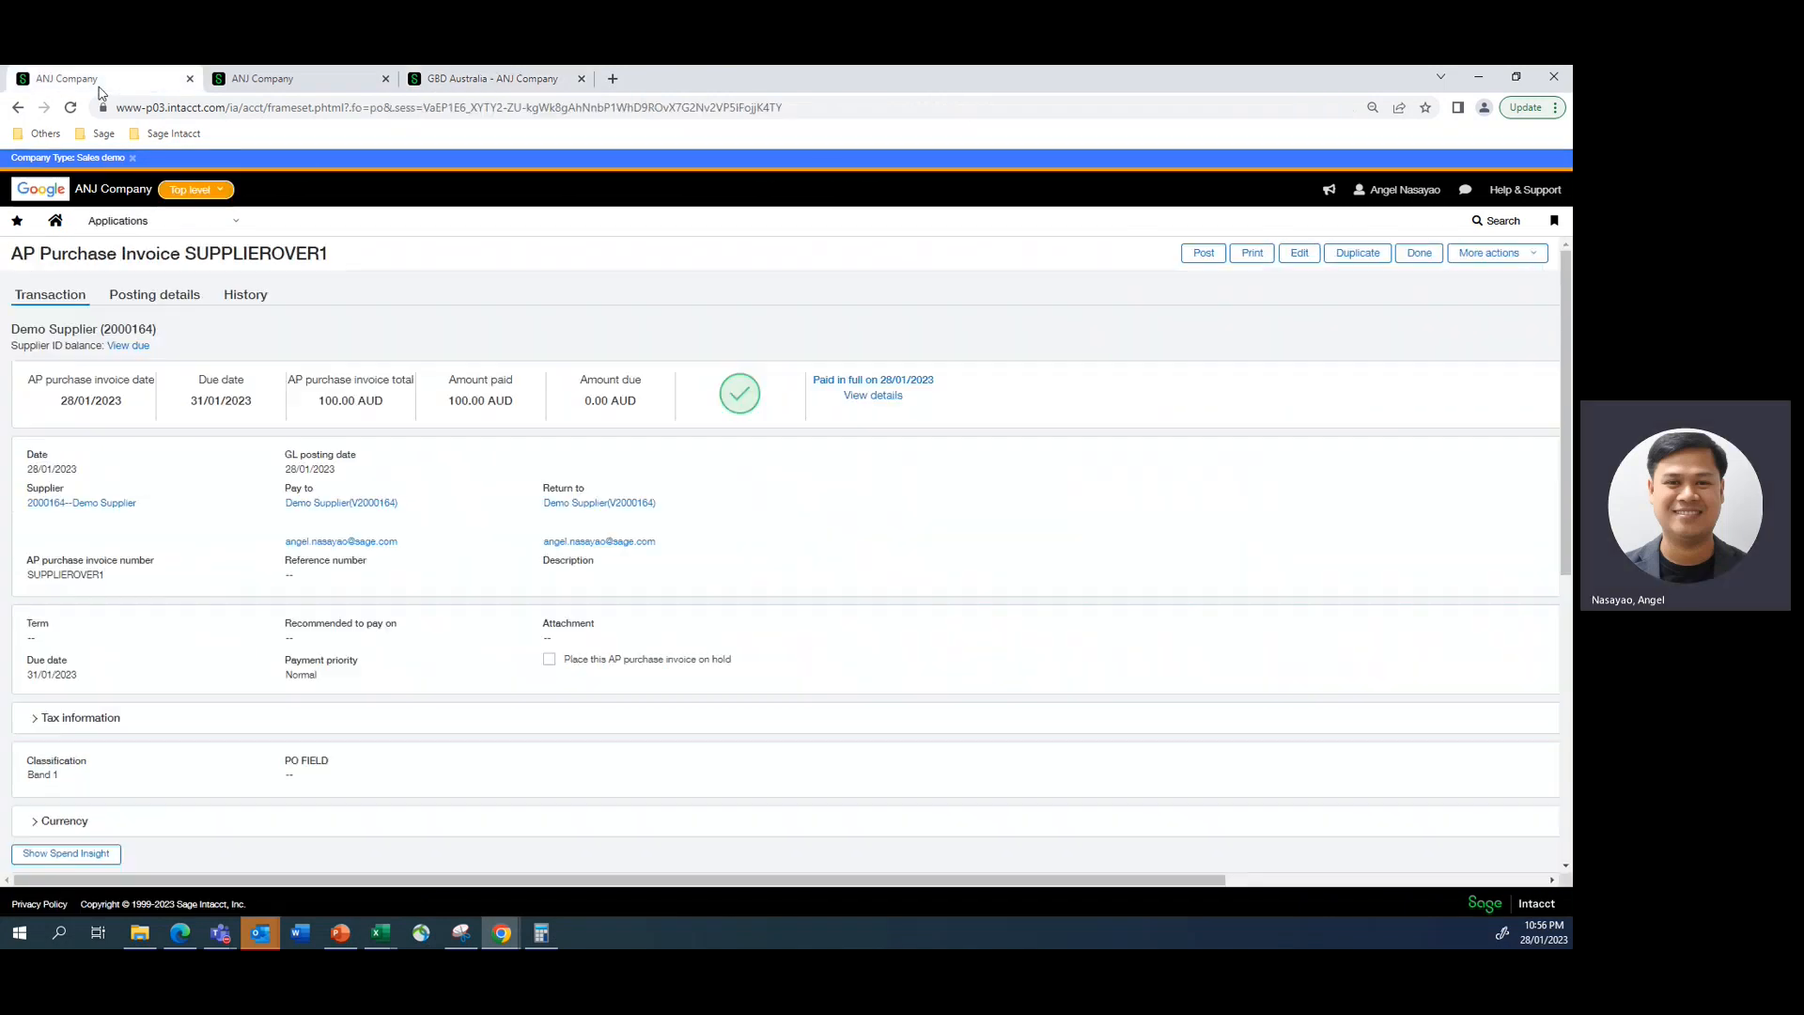
click(270, 84)
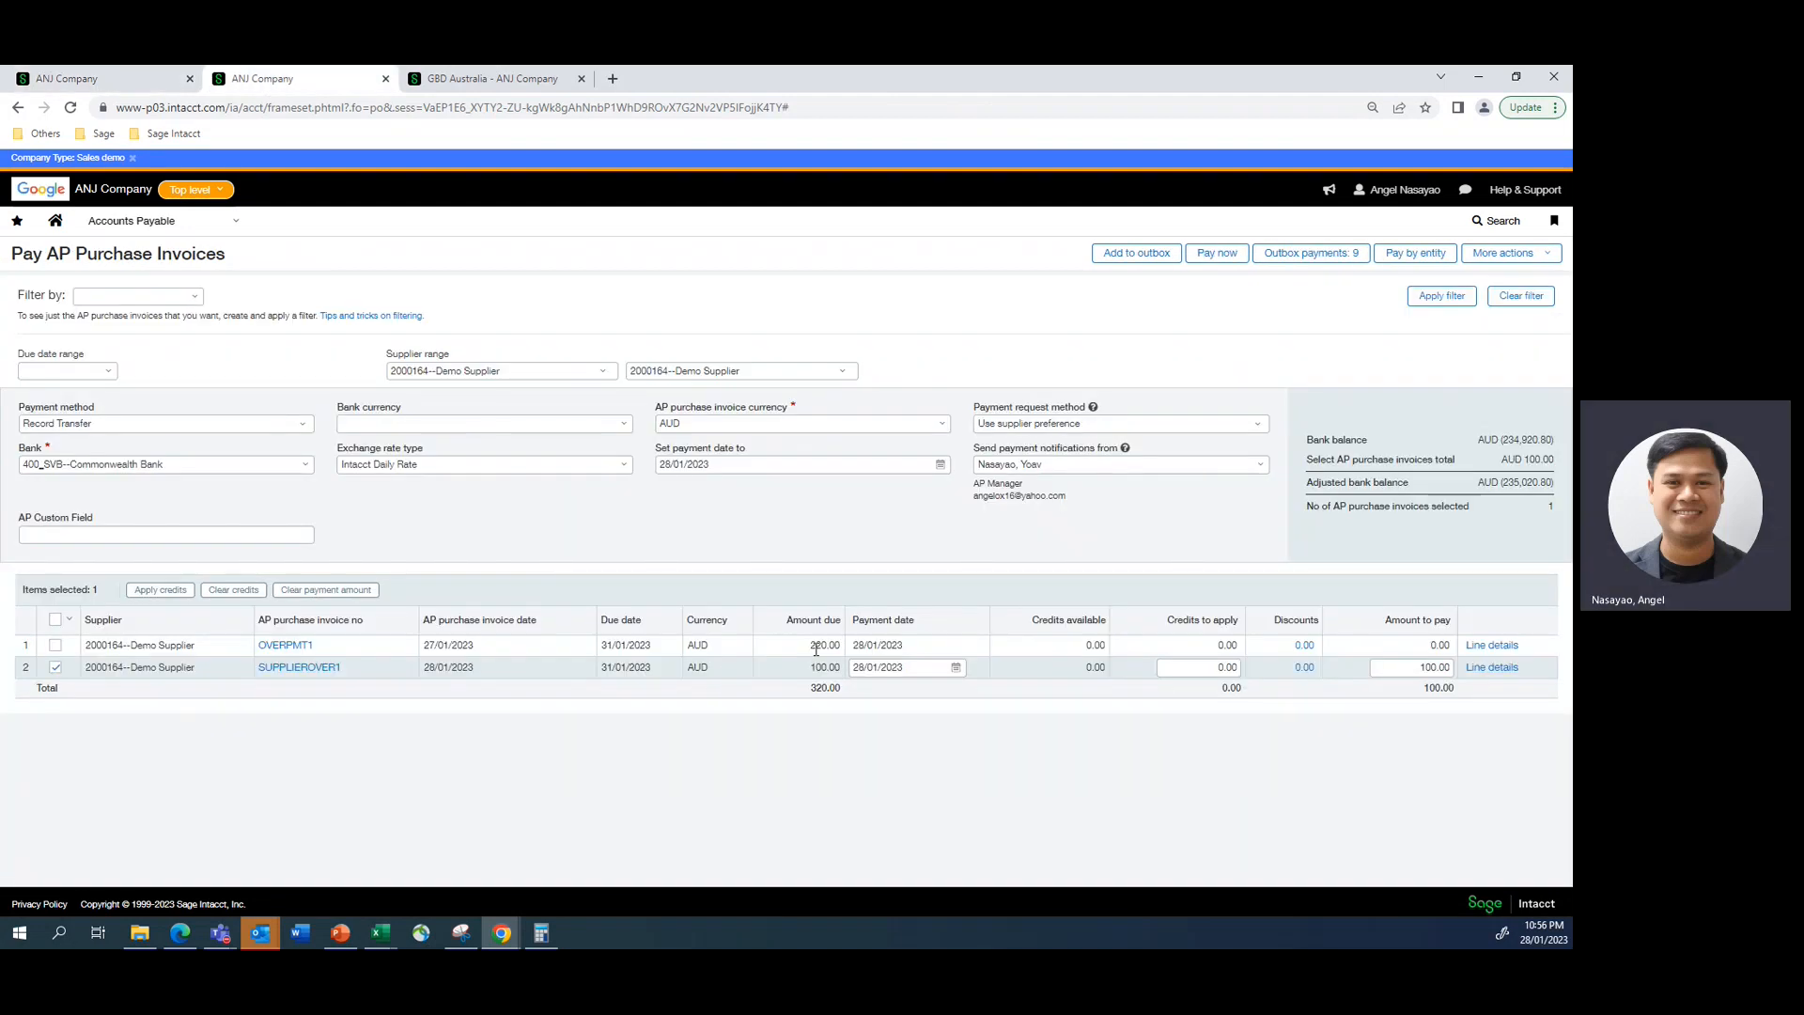
click(456, 82)
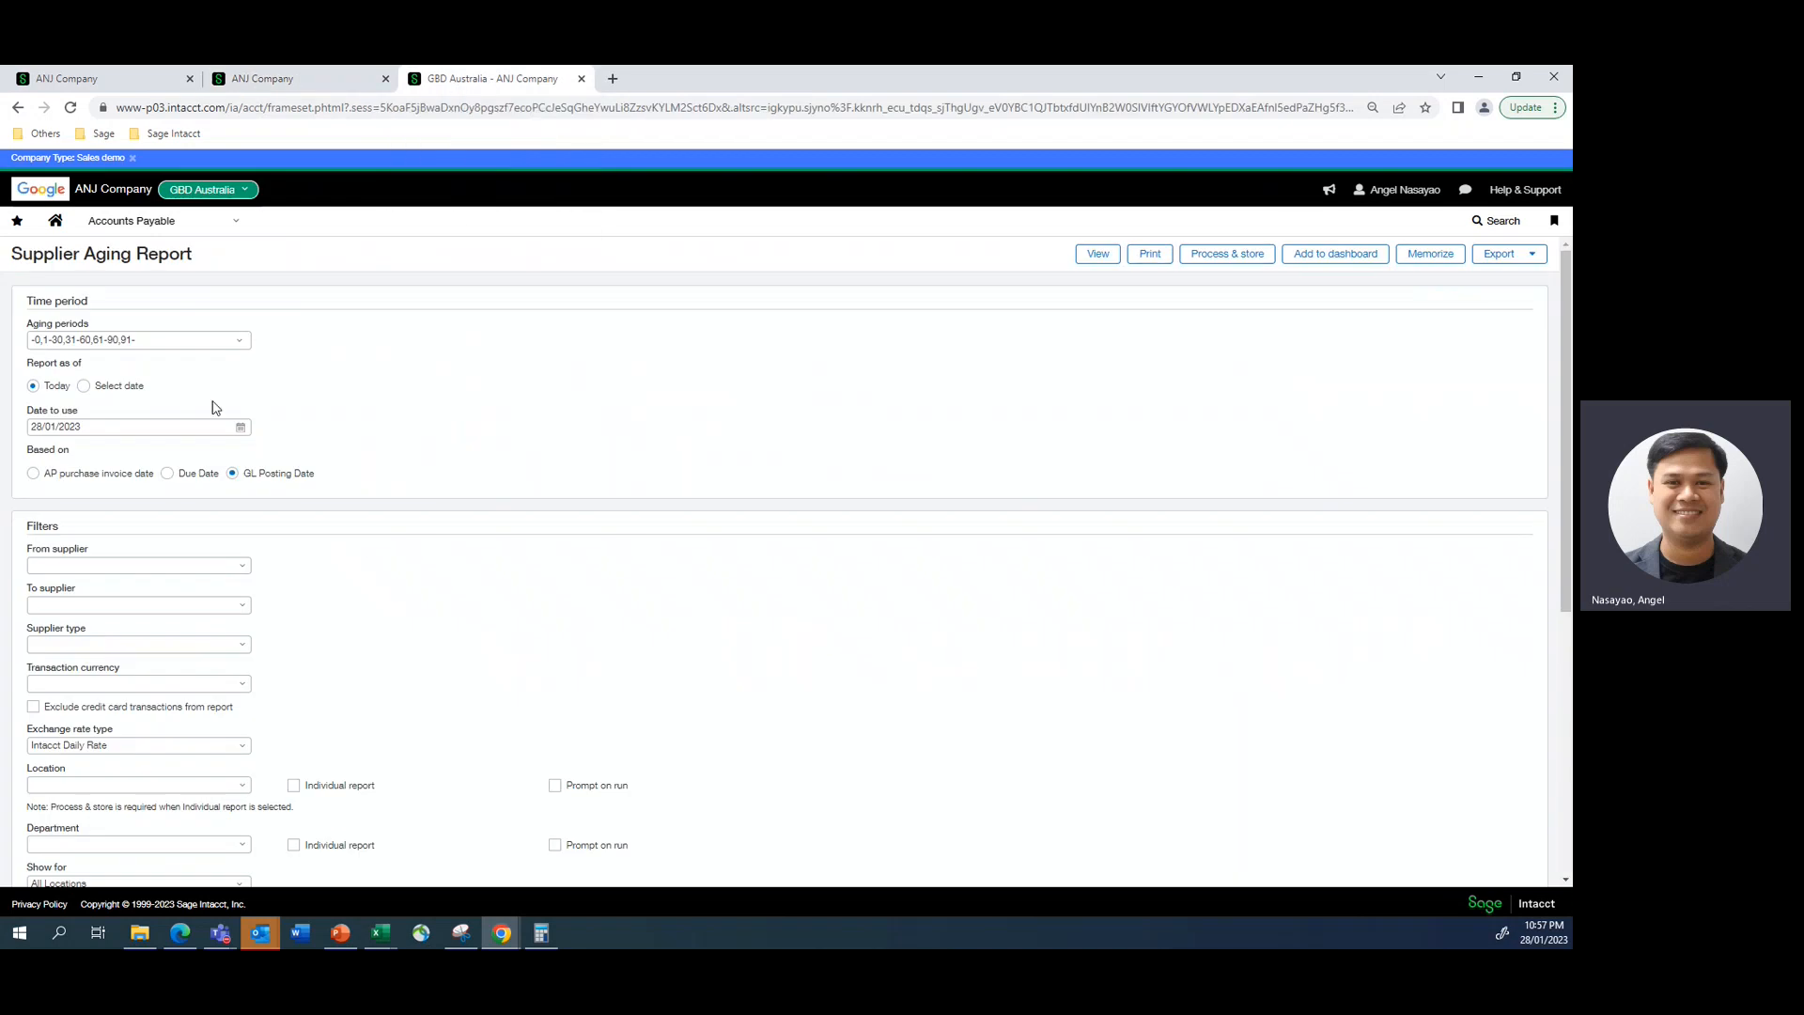
- Set the Supplier Aging Report's supplier range to start and end at Demo Supplier
click(100, 567)
text(demo)
click(109, 602)
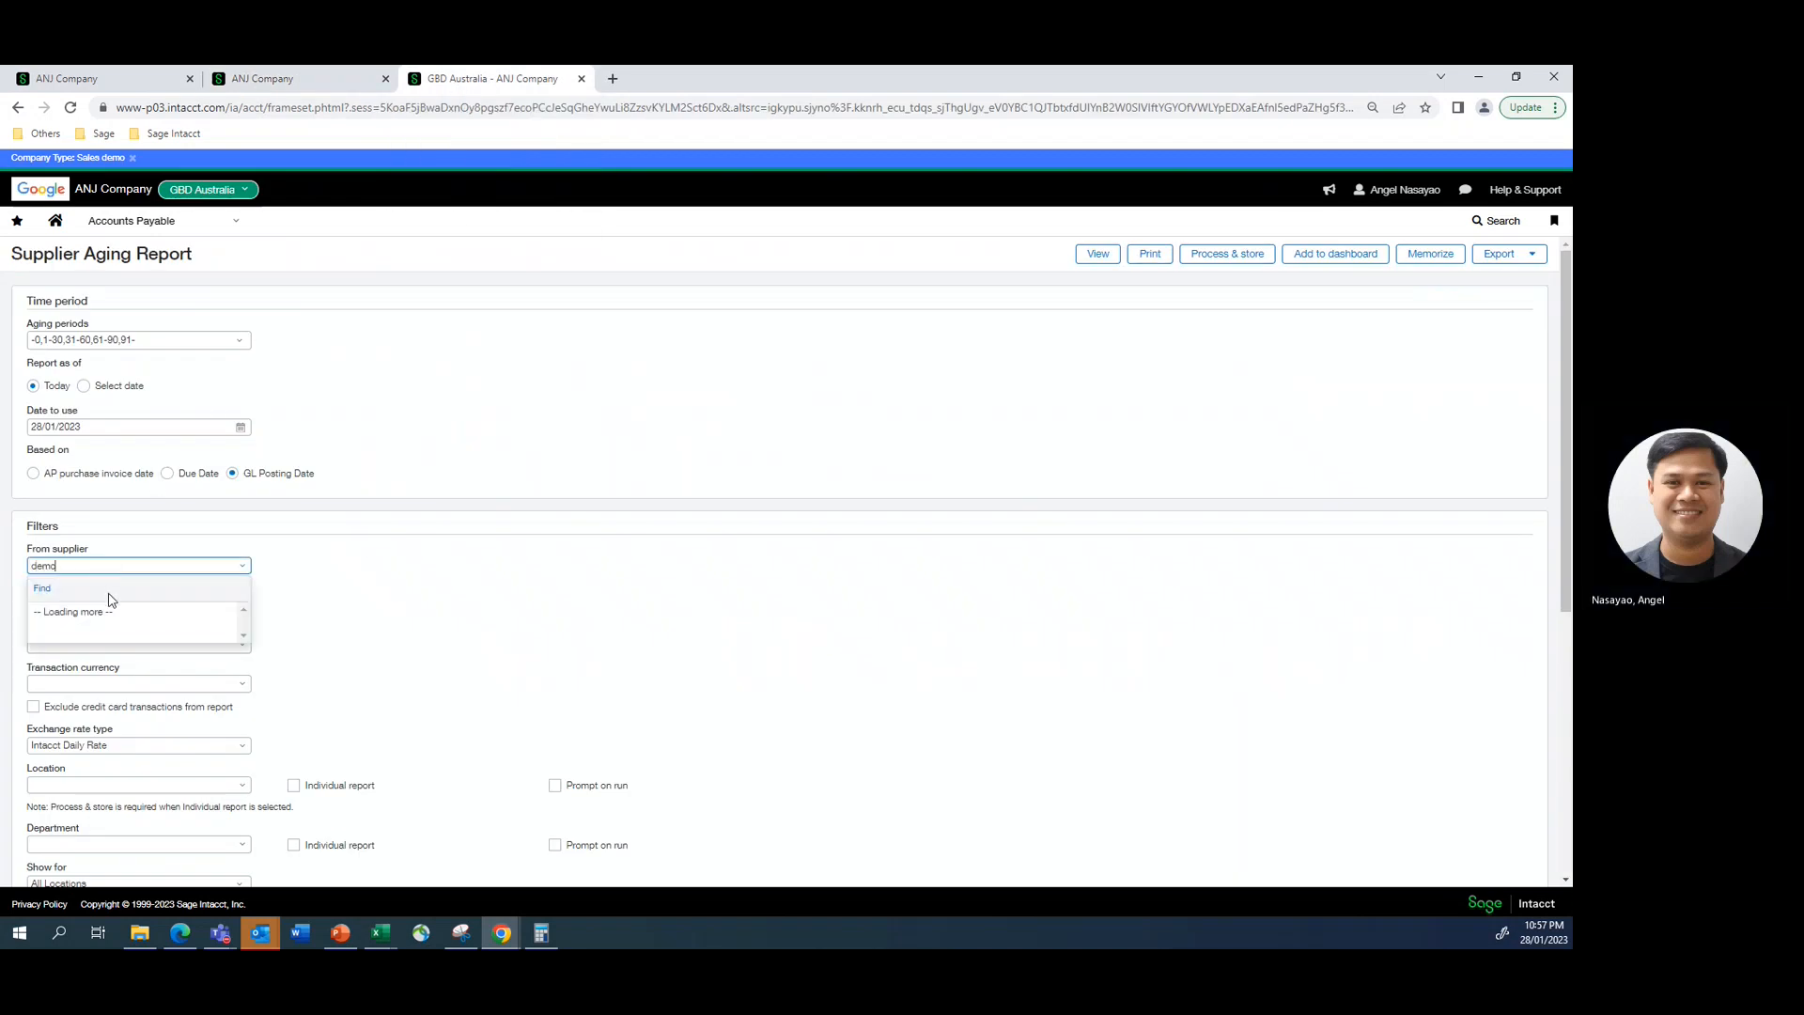
click(406, 589)
- Limit the Supplier Aging Report to location 400--GBD Australia and view the report
scroll(406, 589, down, 5)
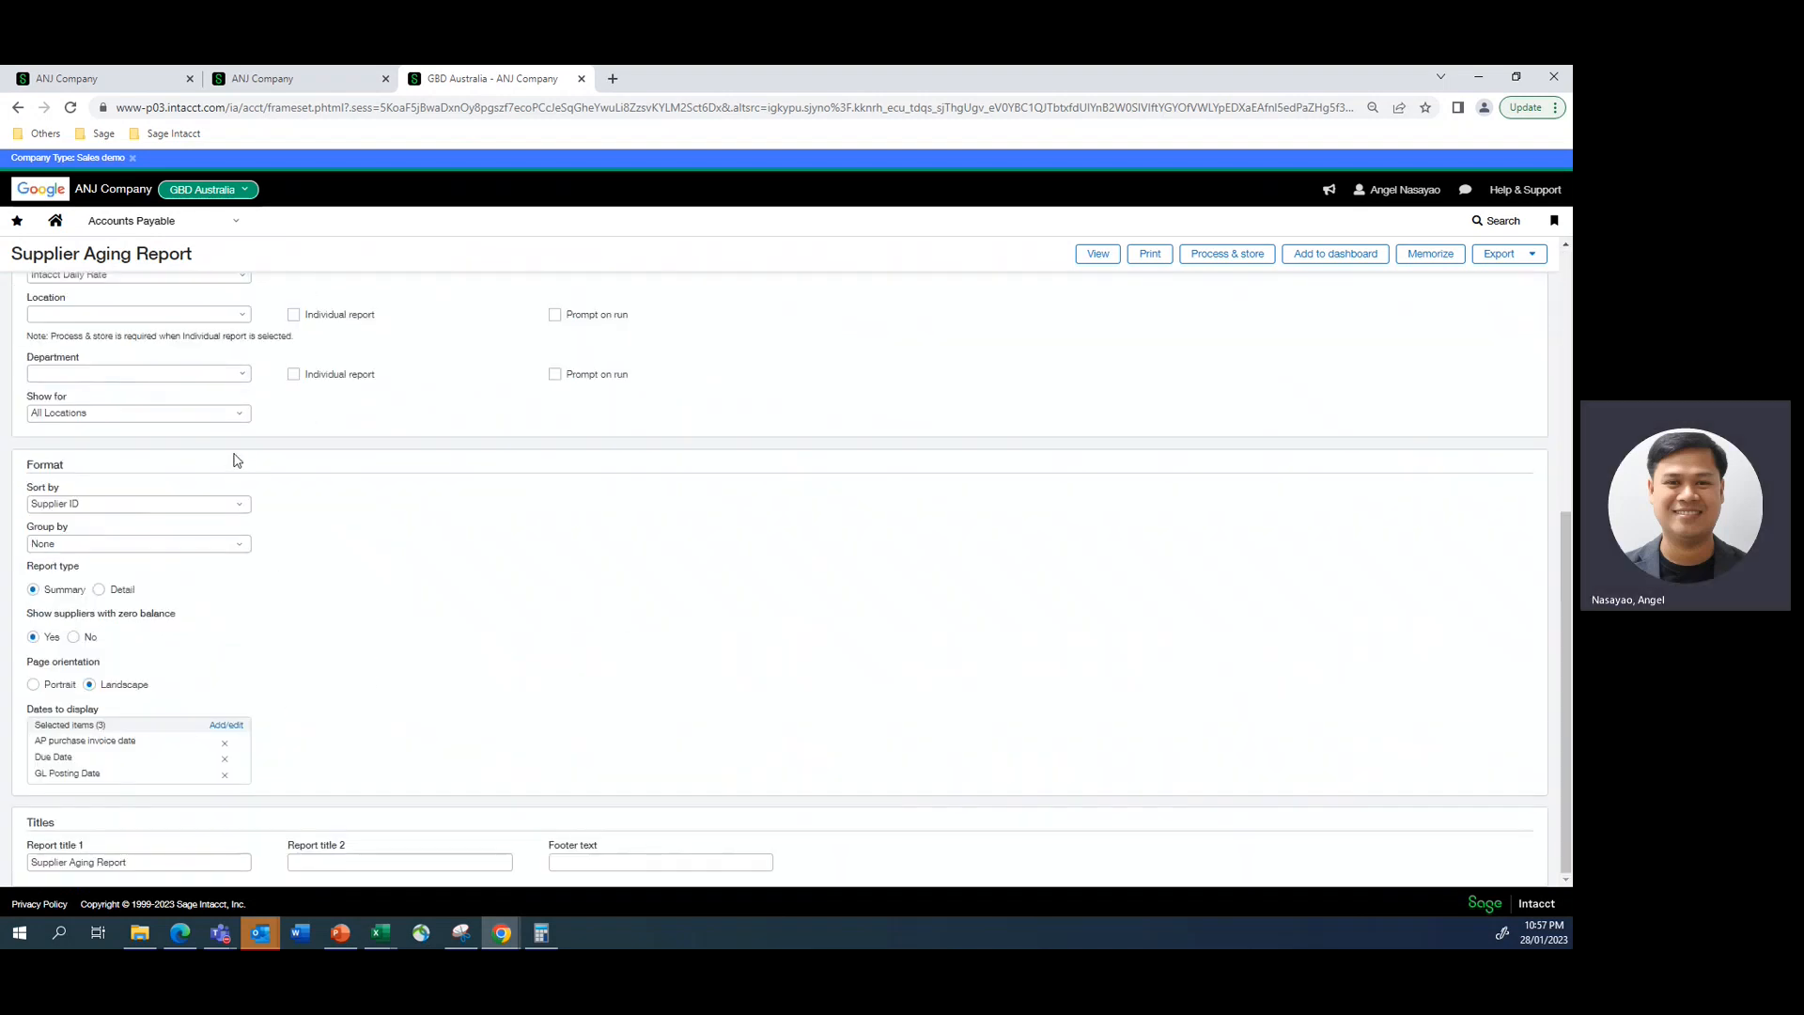
scroll(241, 481, up, 3)
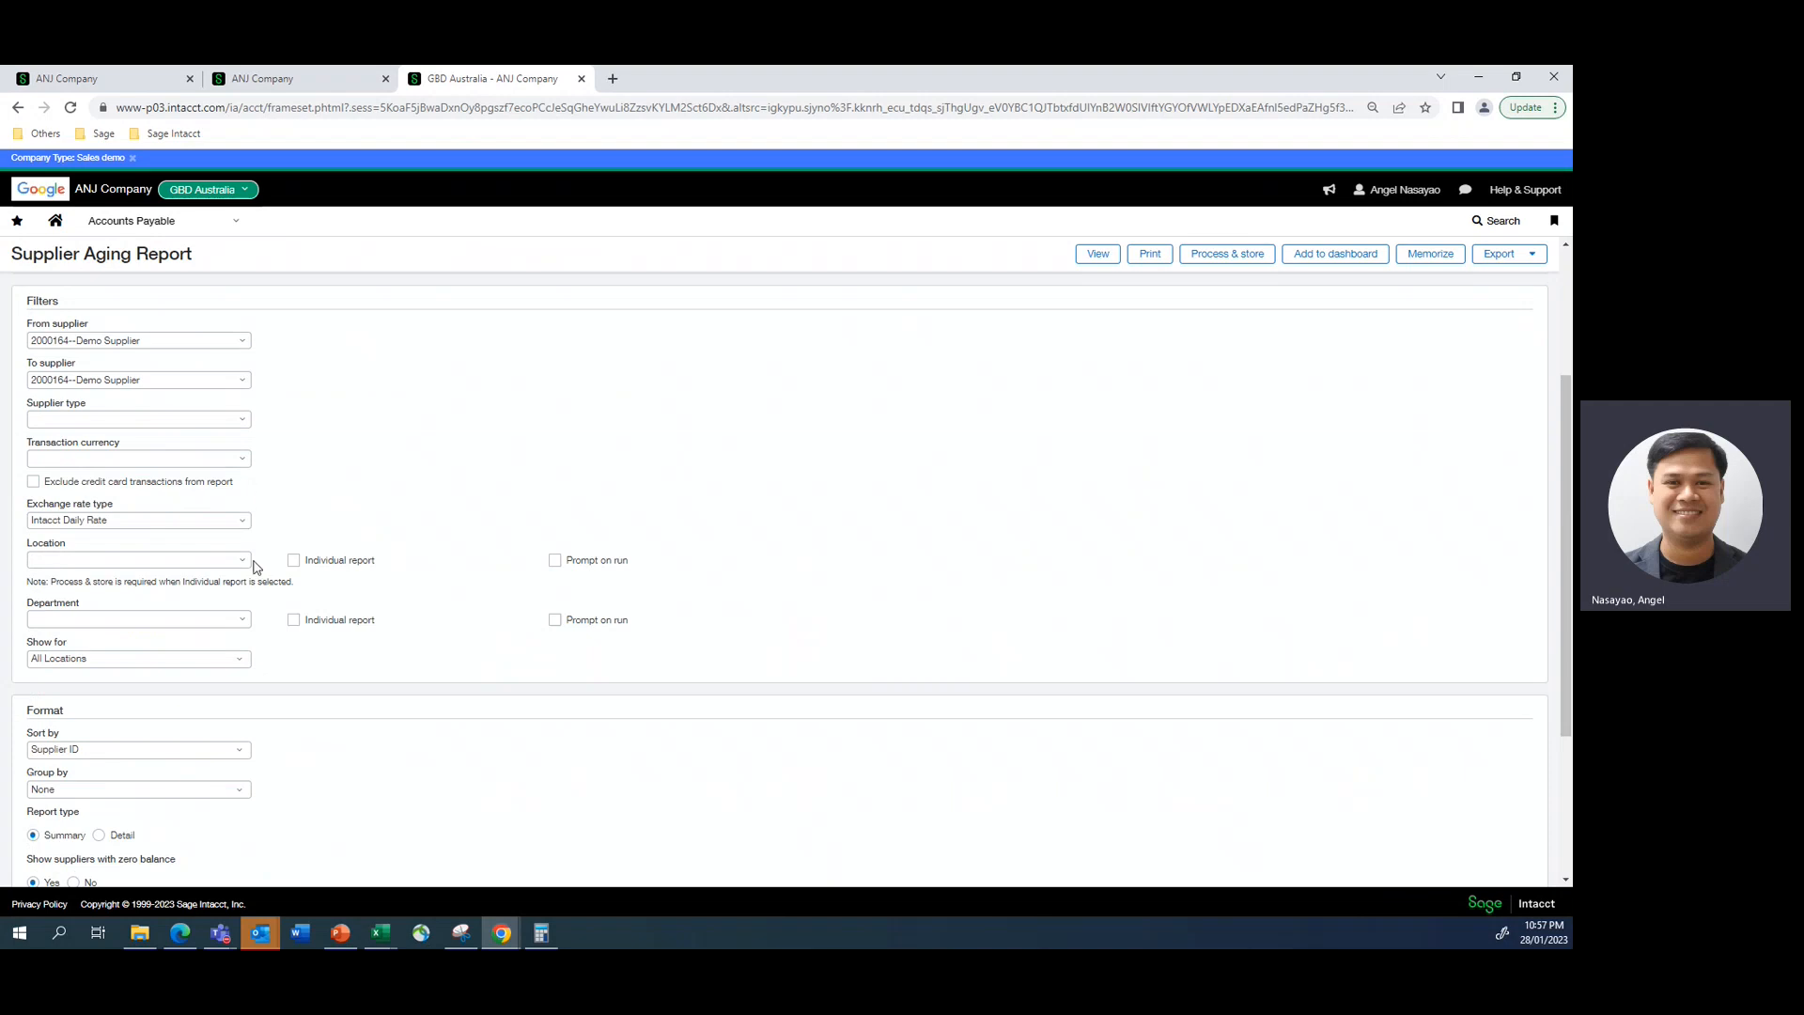
click(242, 561)
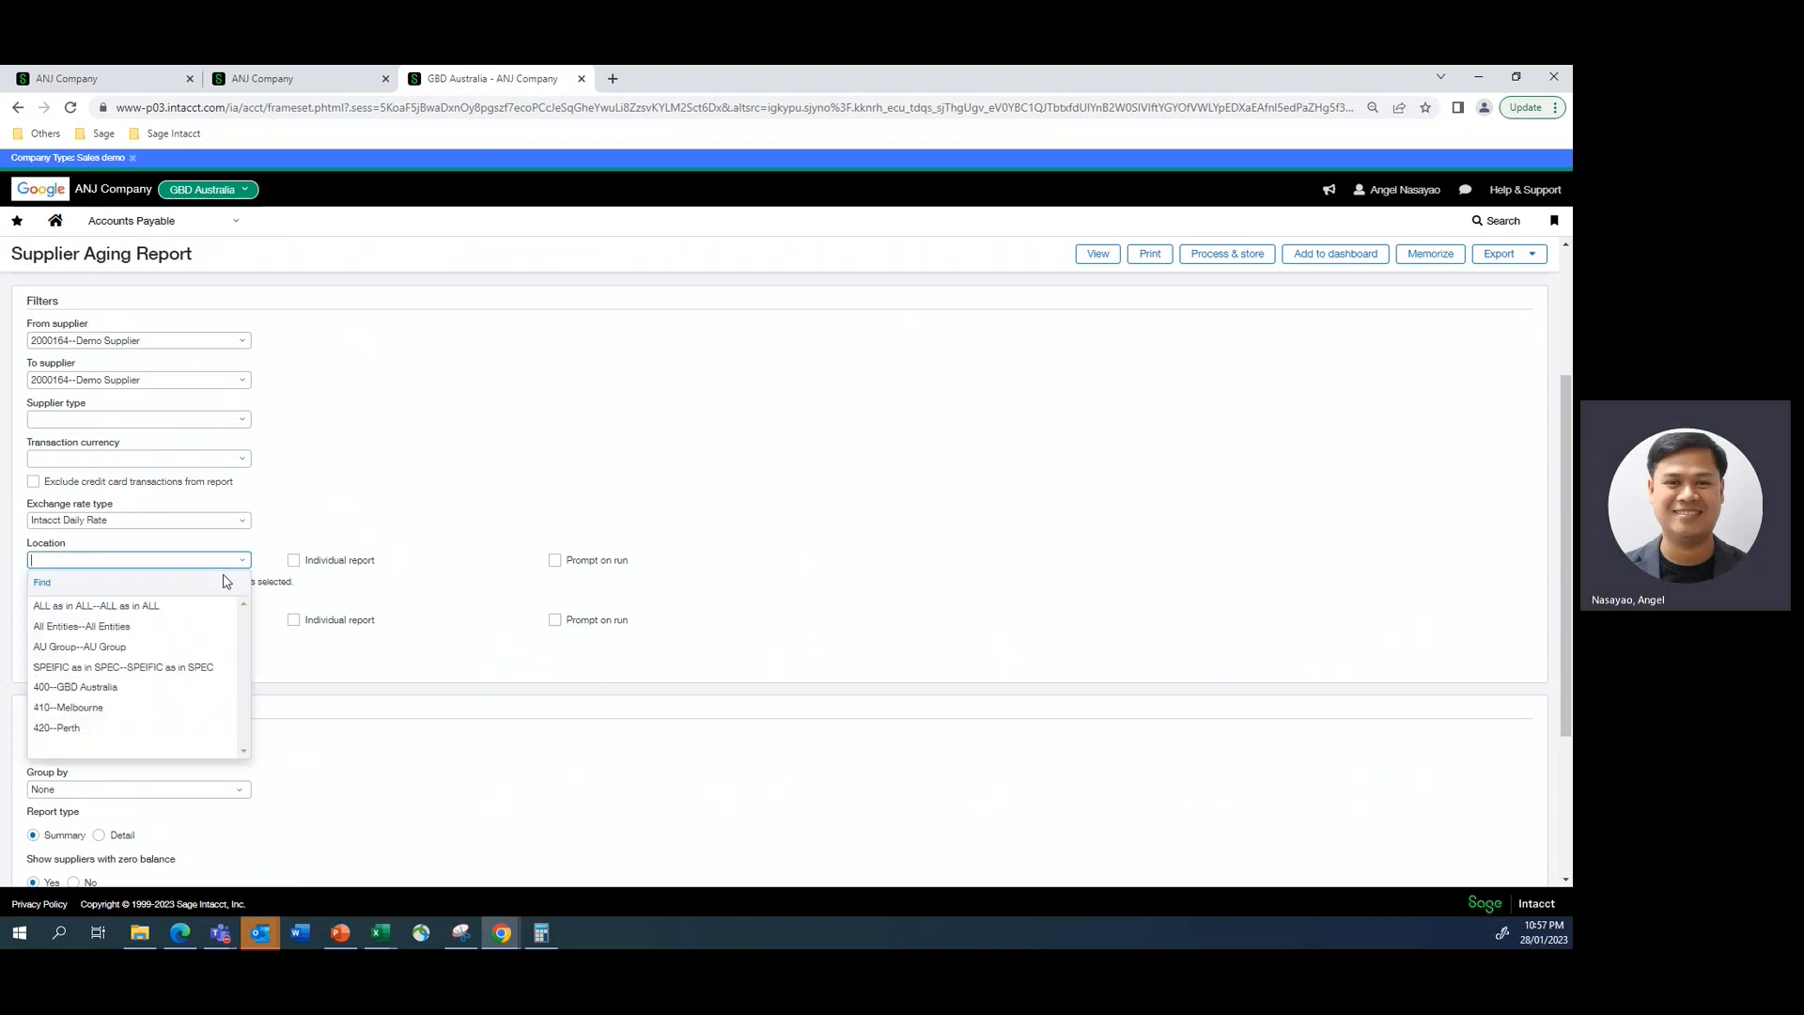
click(84, 694)
click(1090, 257)
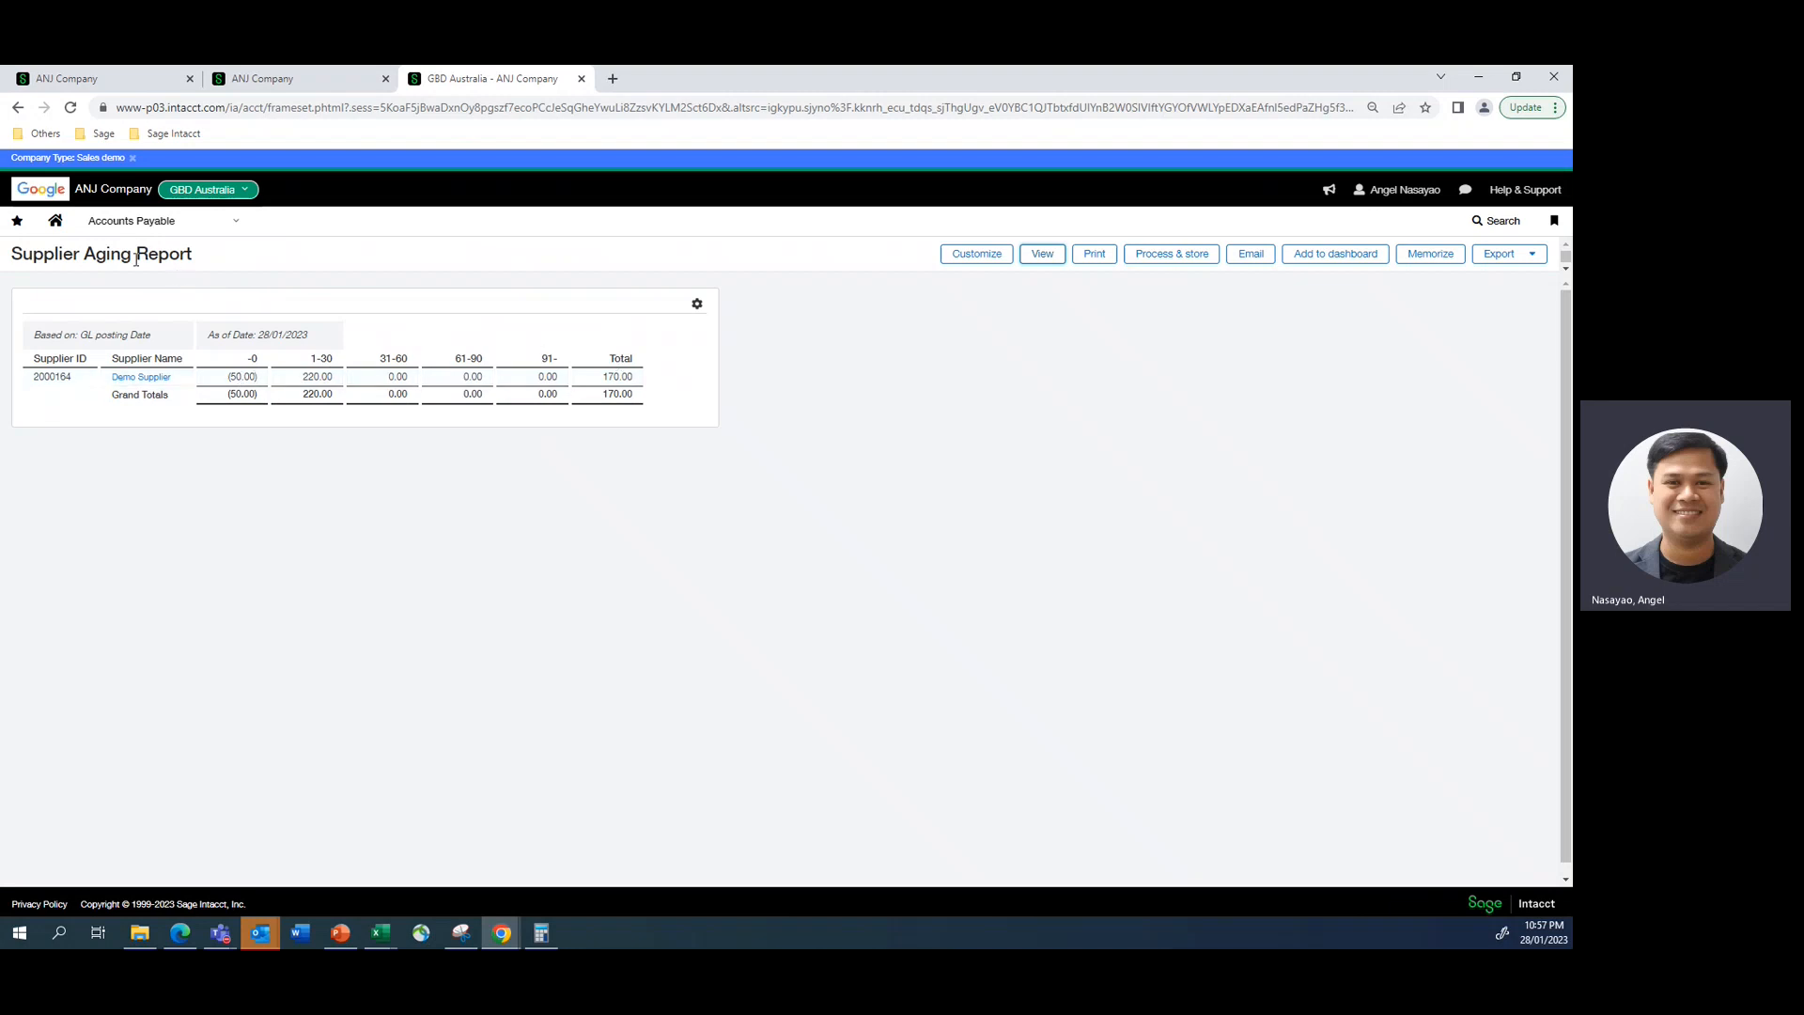
- Open the AP Ledger report setup from Accounts Payable and set its location filter to 400--GBD Australia
click(237, 221)
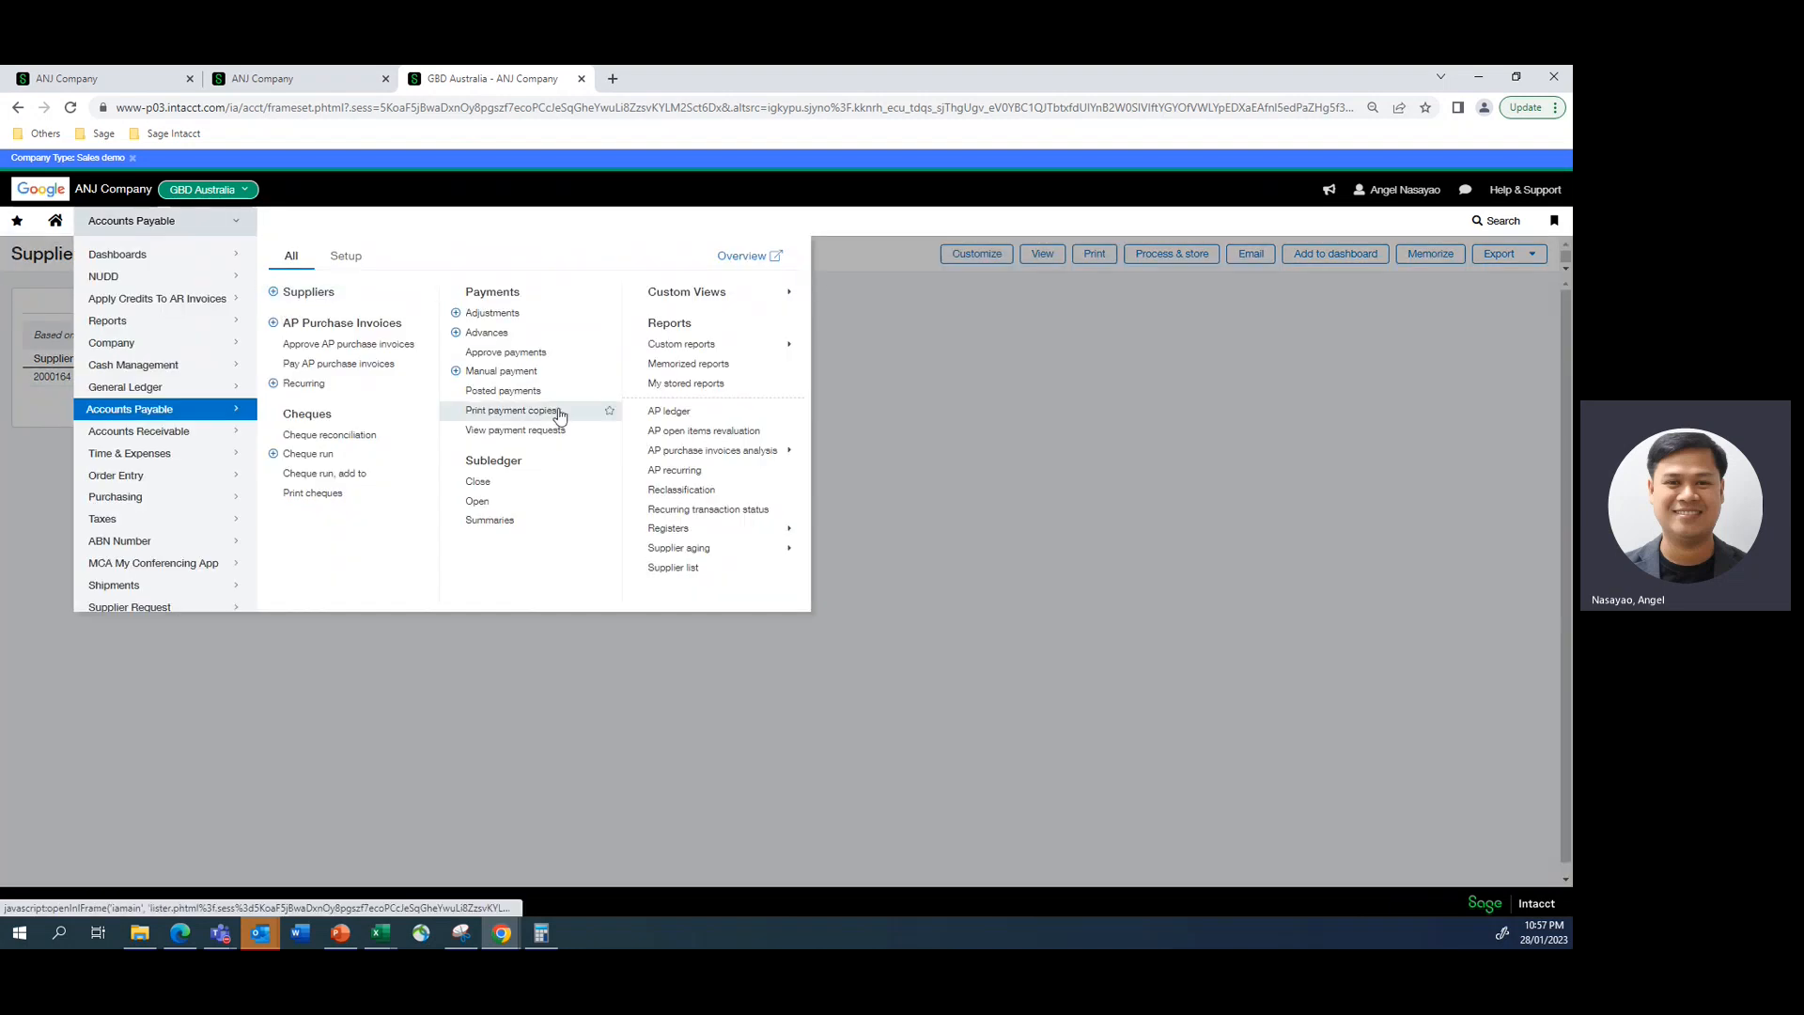
click(661, 415)
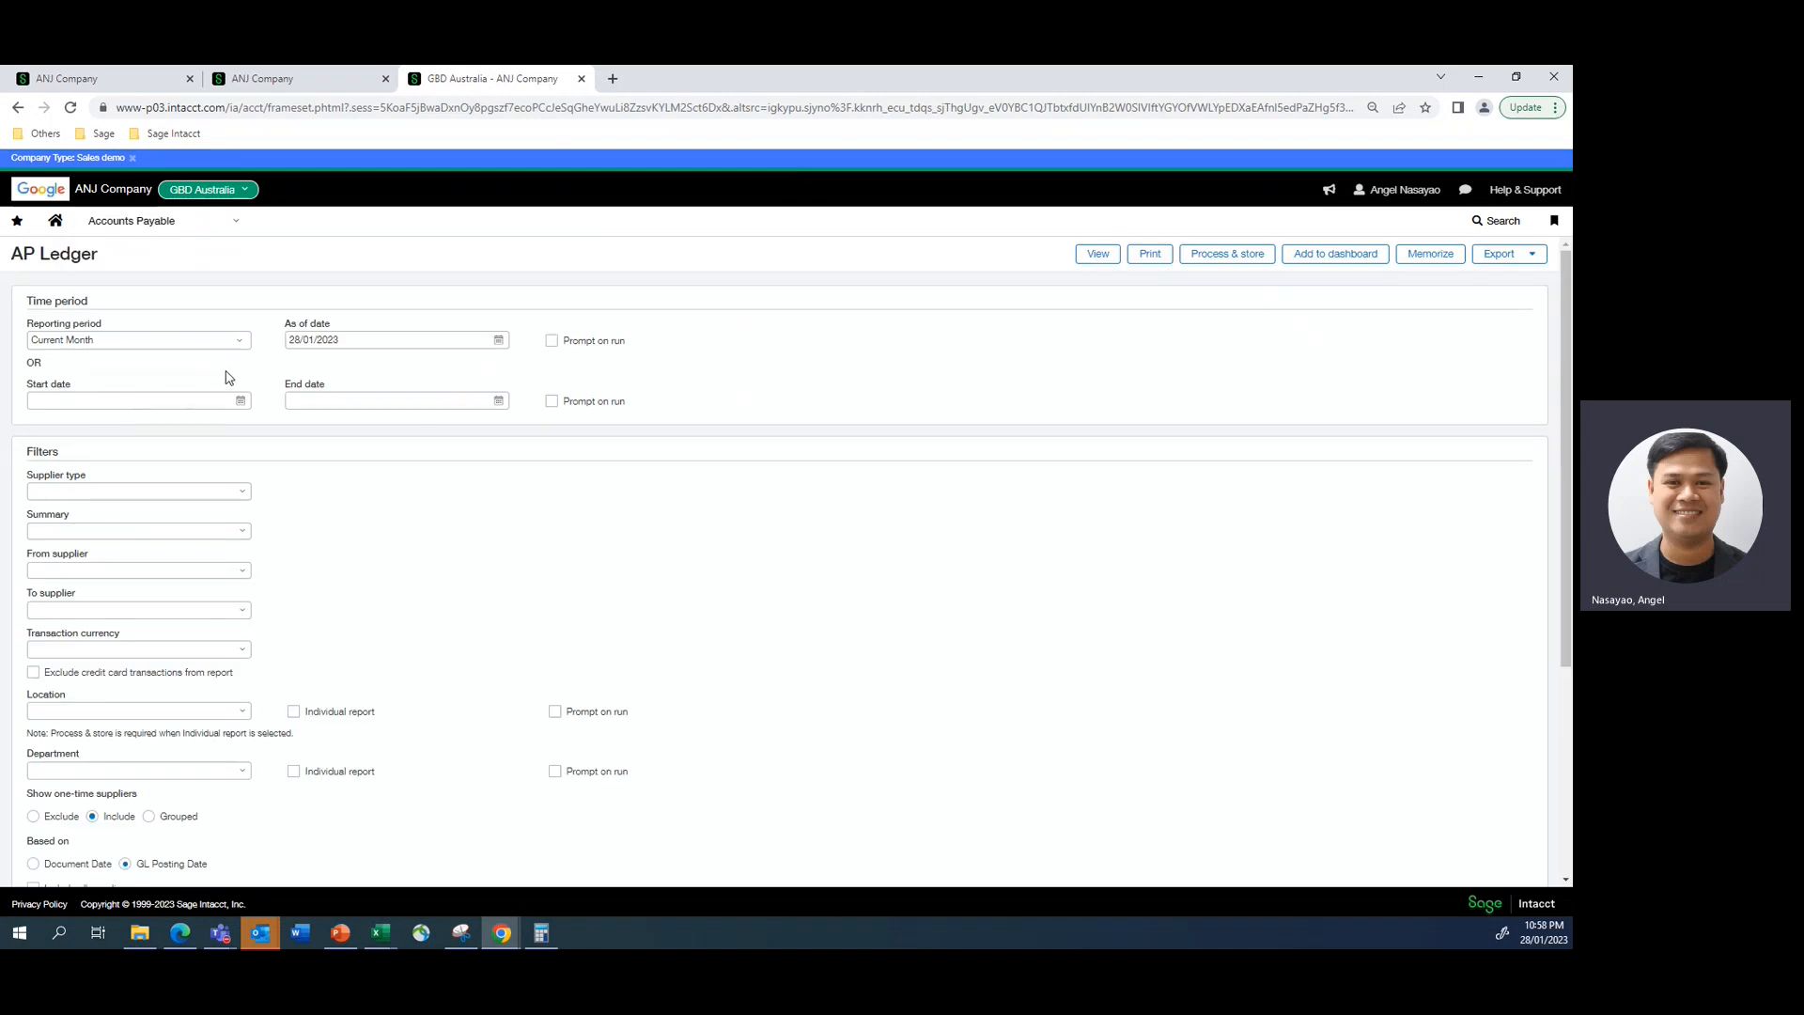
scroll(214, 484, down, 1)
scroll(215, 485, down, 1)
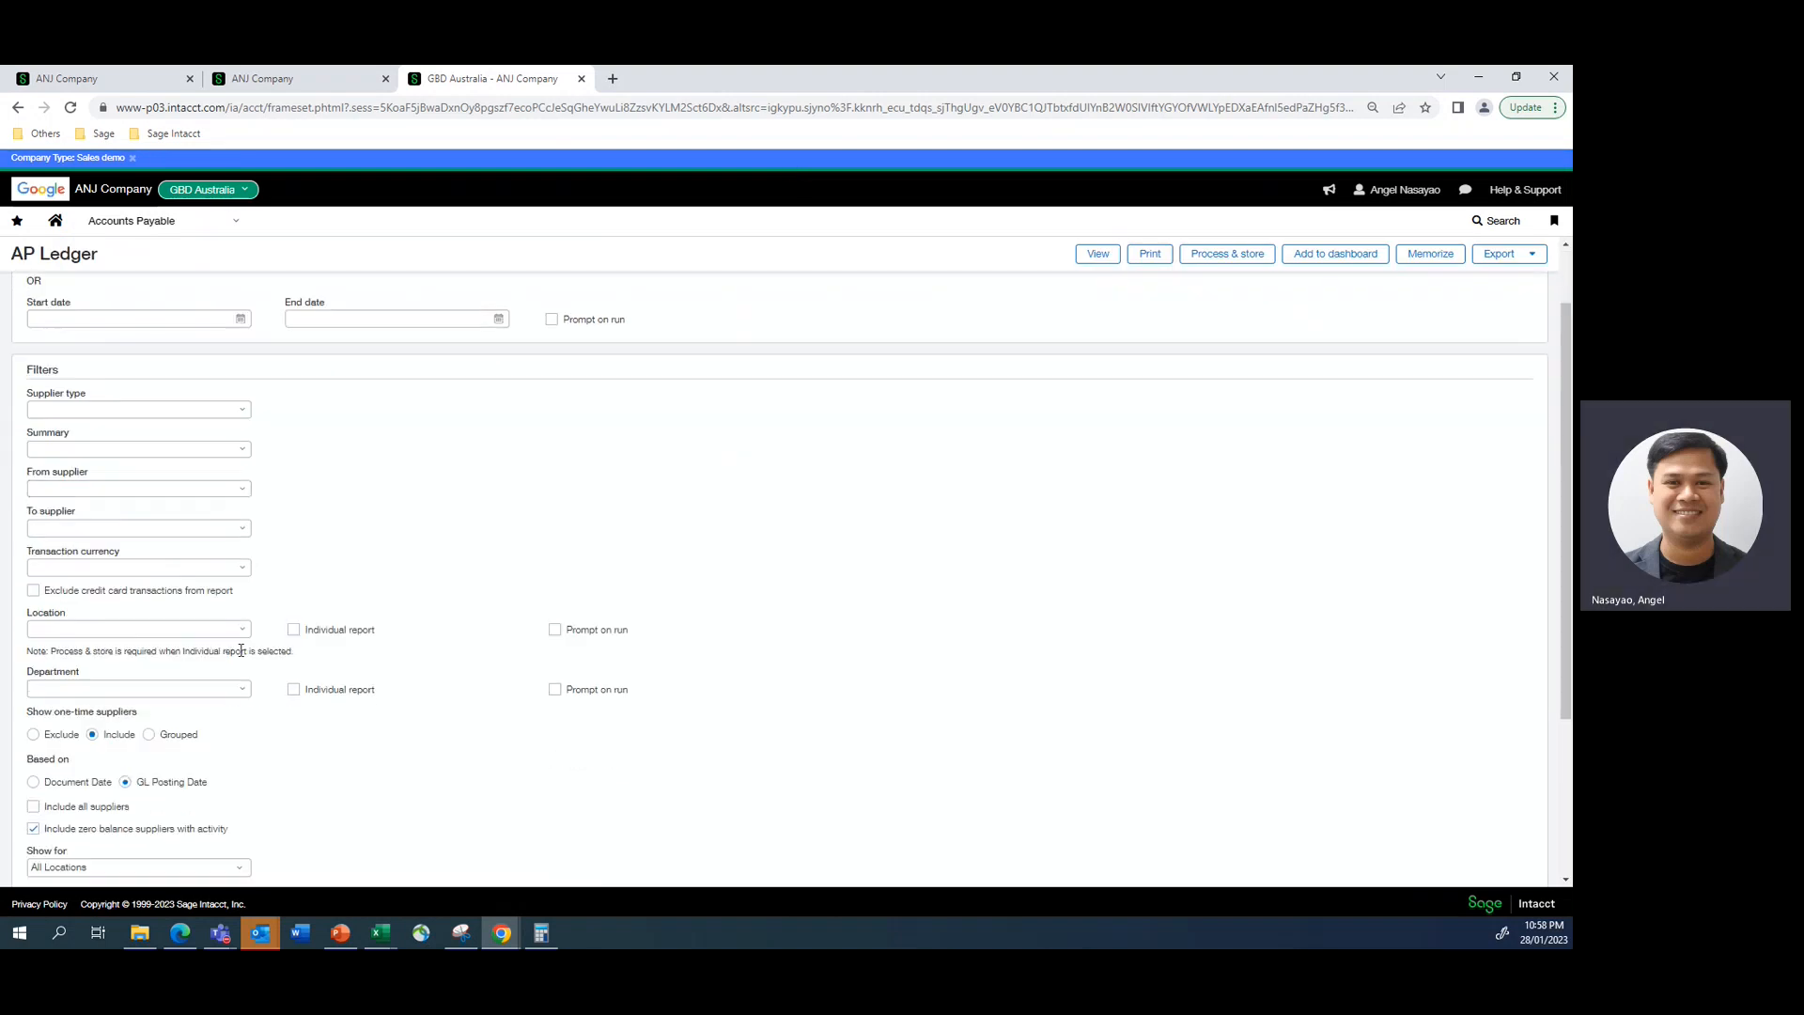
click(242, 630)
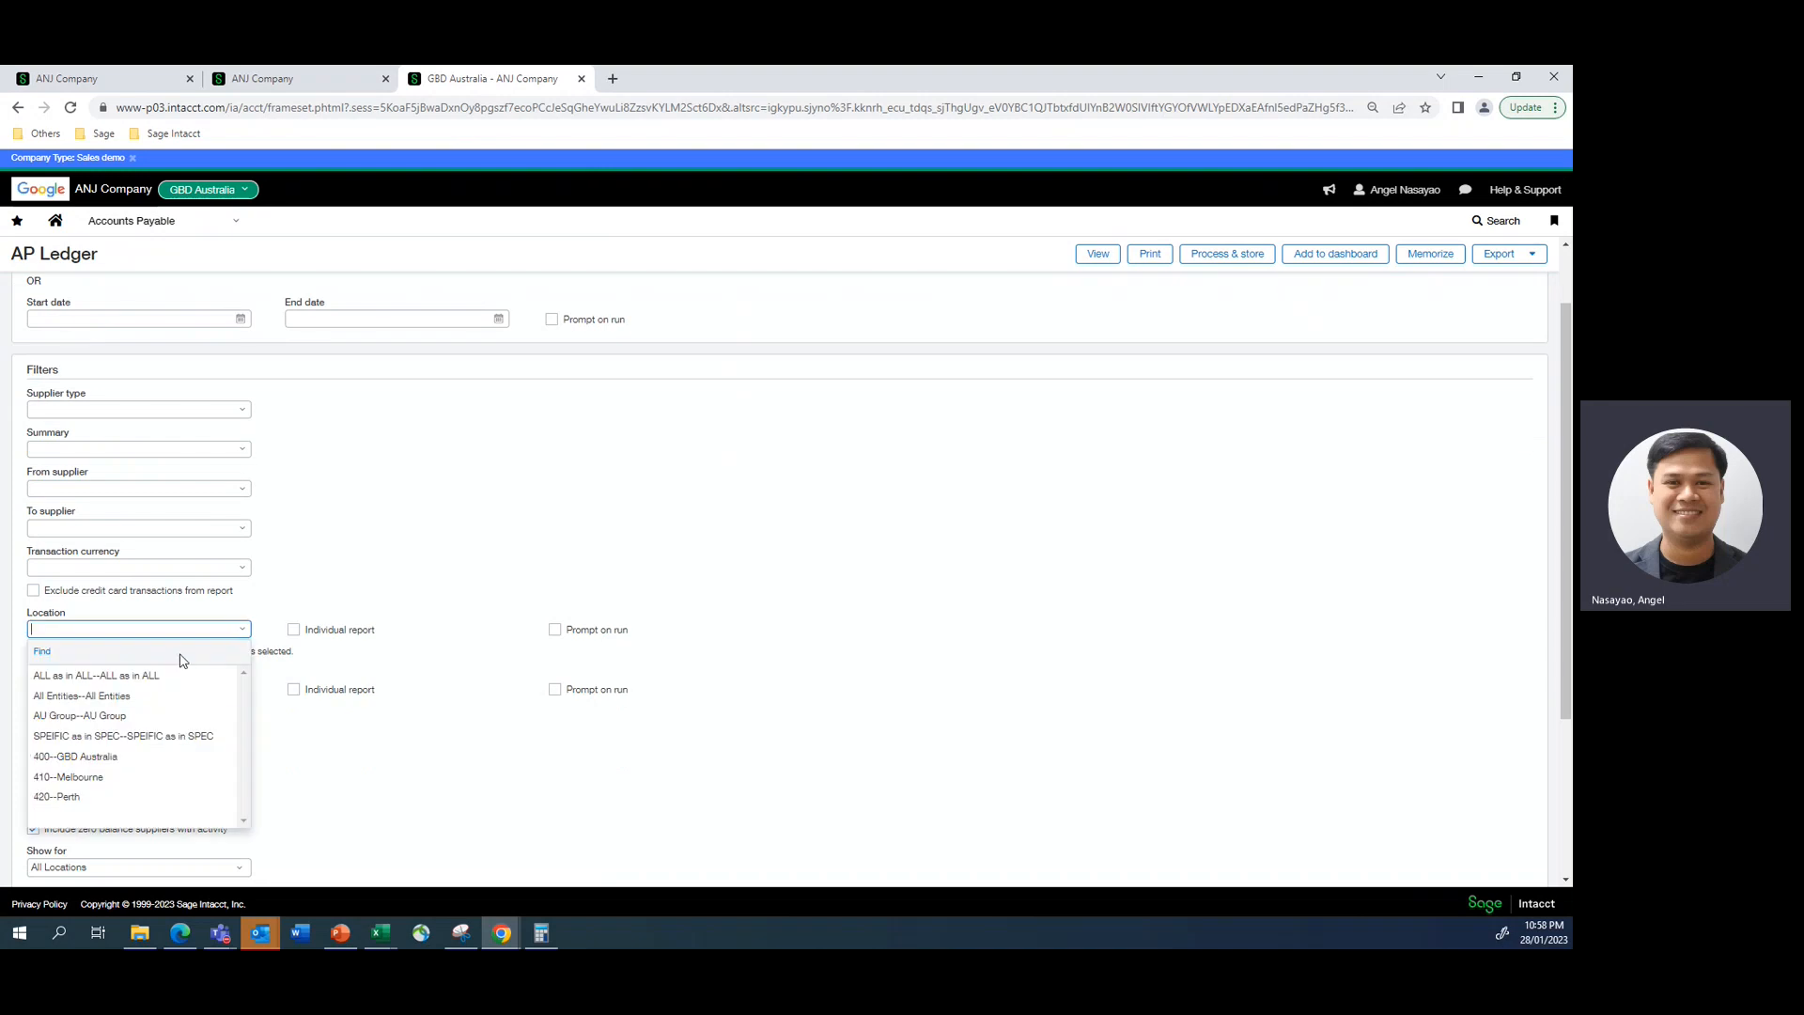
click(94, 756)
- Set the AP Ledger's supplier range to Demo Supplier only and view the report
click(78, 488)
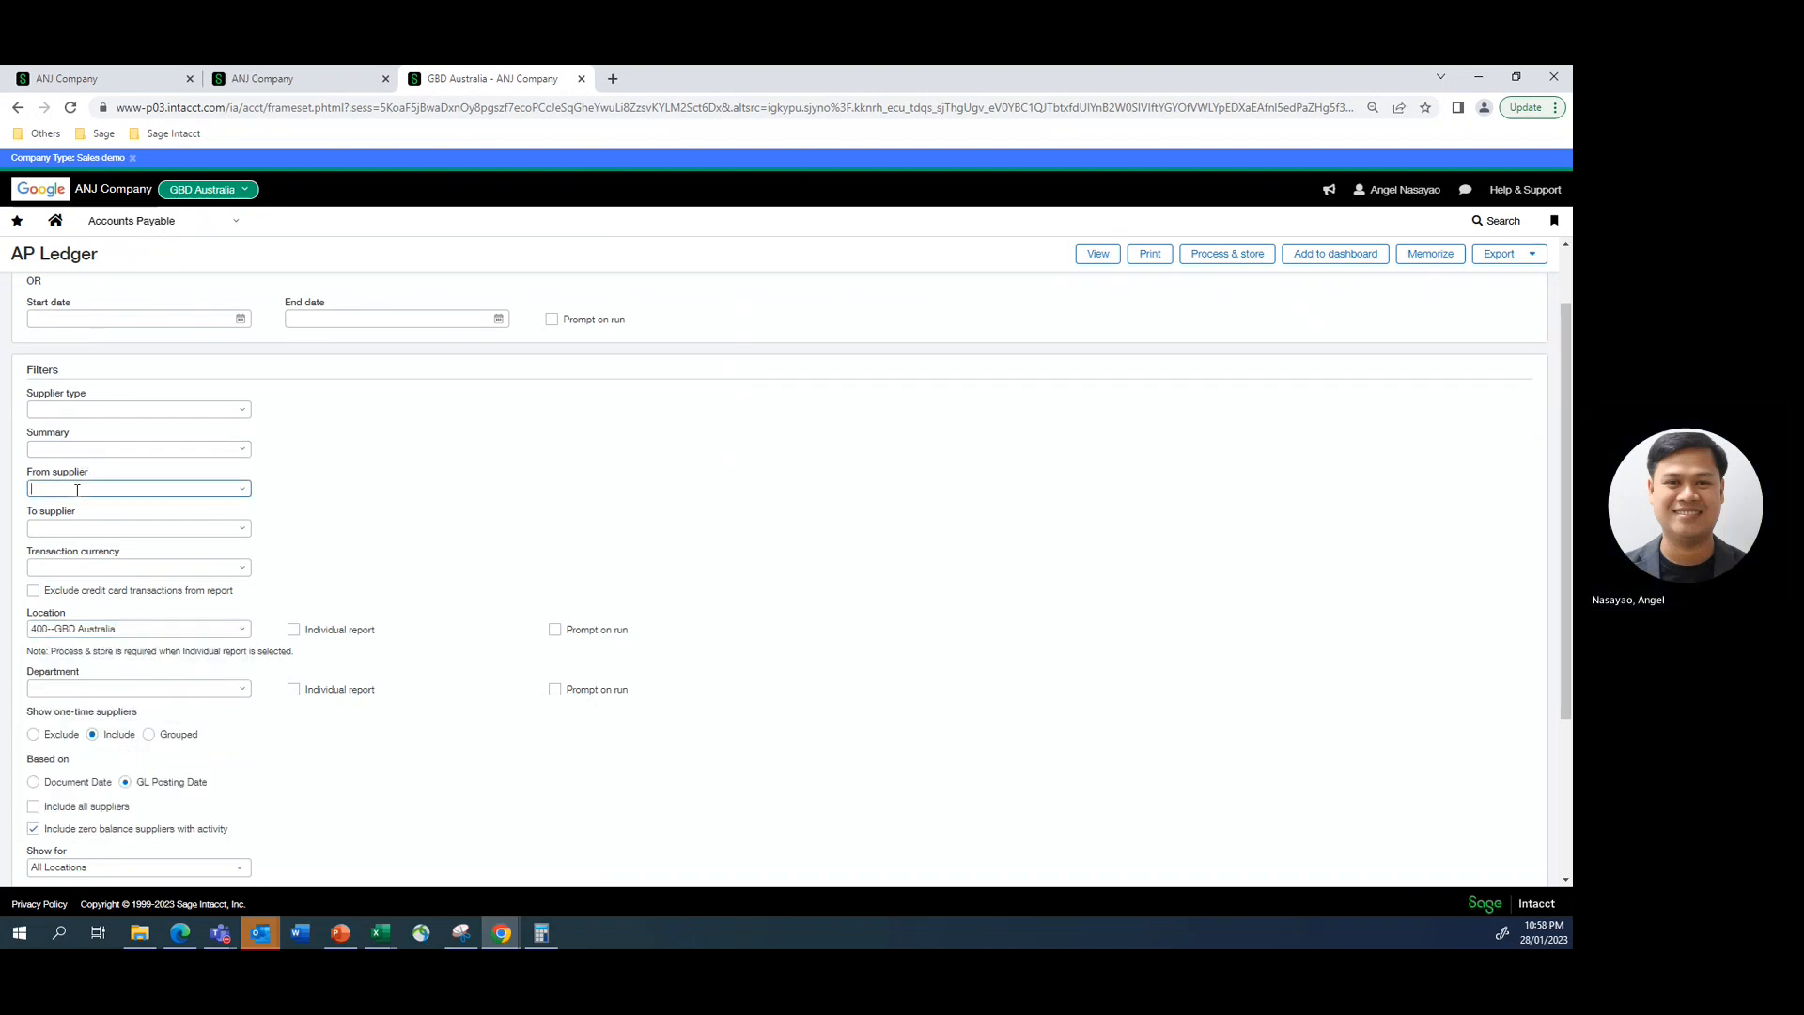
text(dem)
key(Return)
click(512, 506)
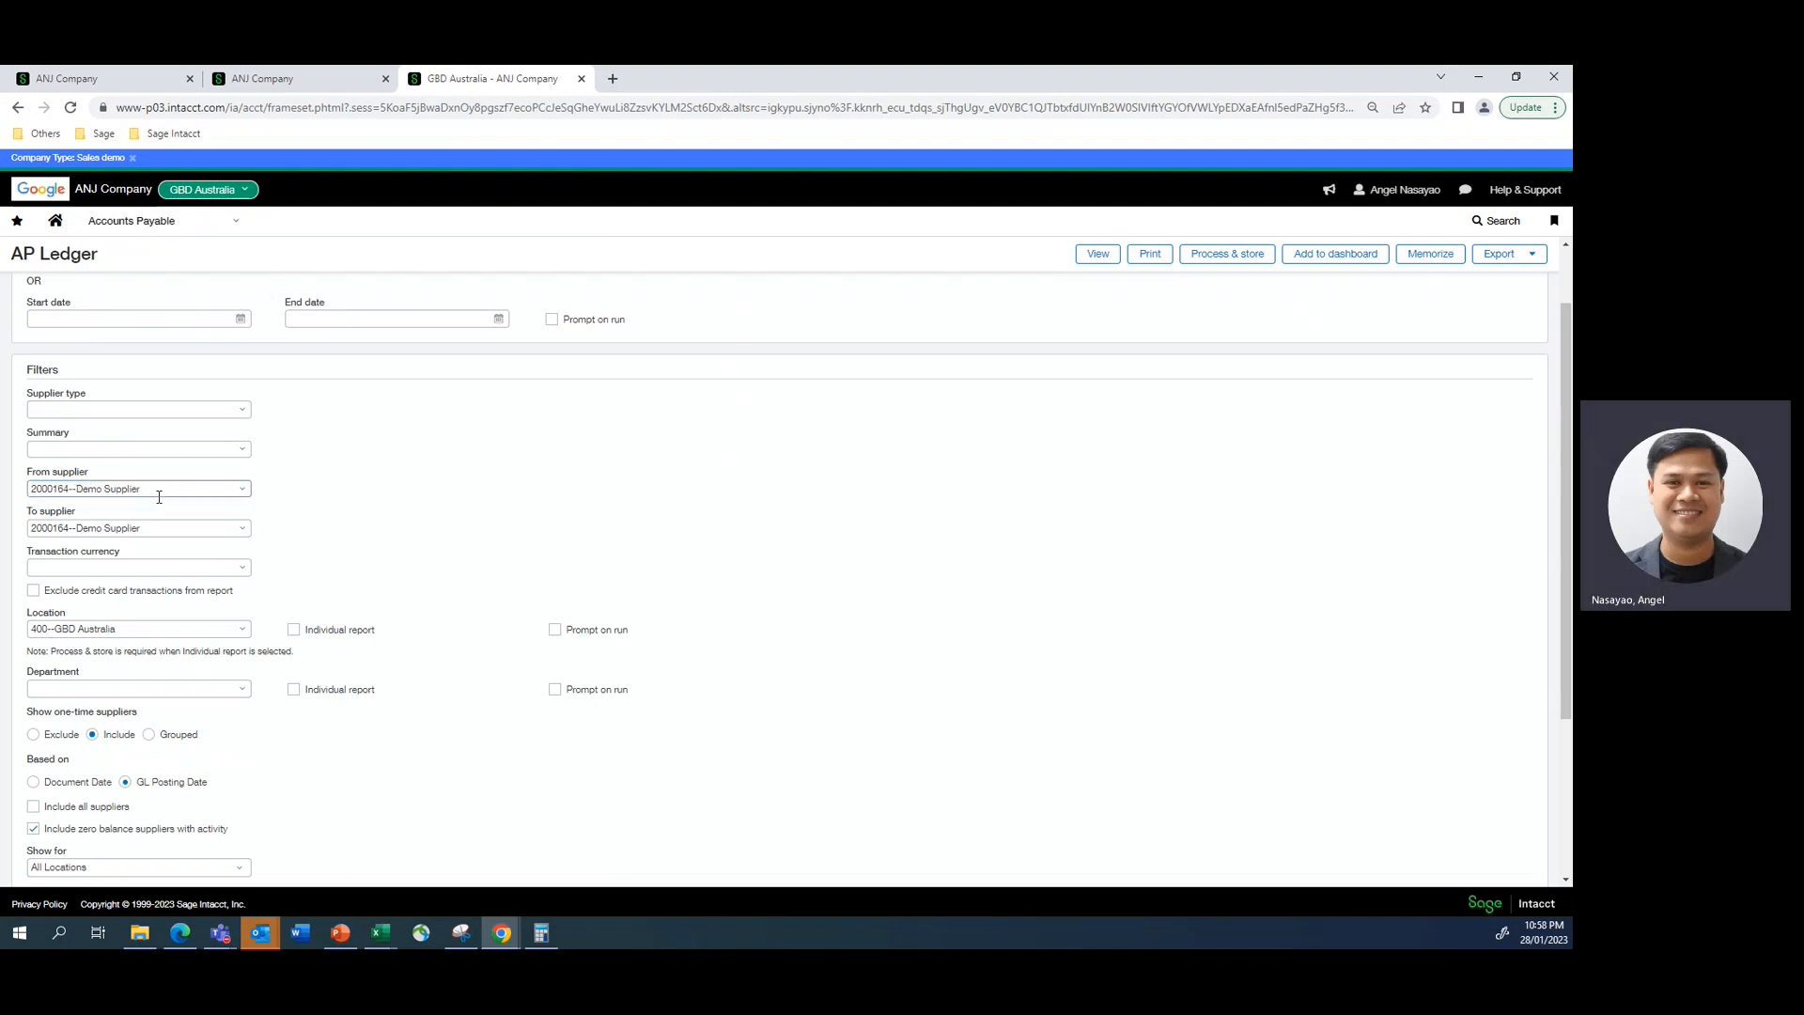
click(1094, 255)
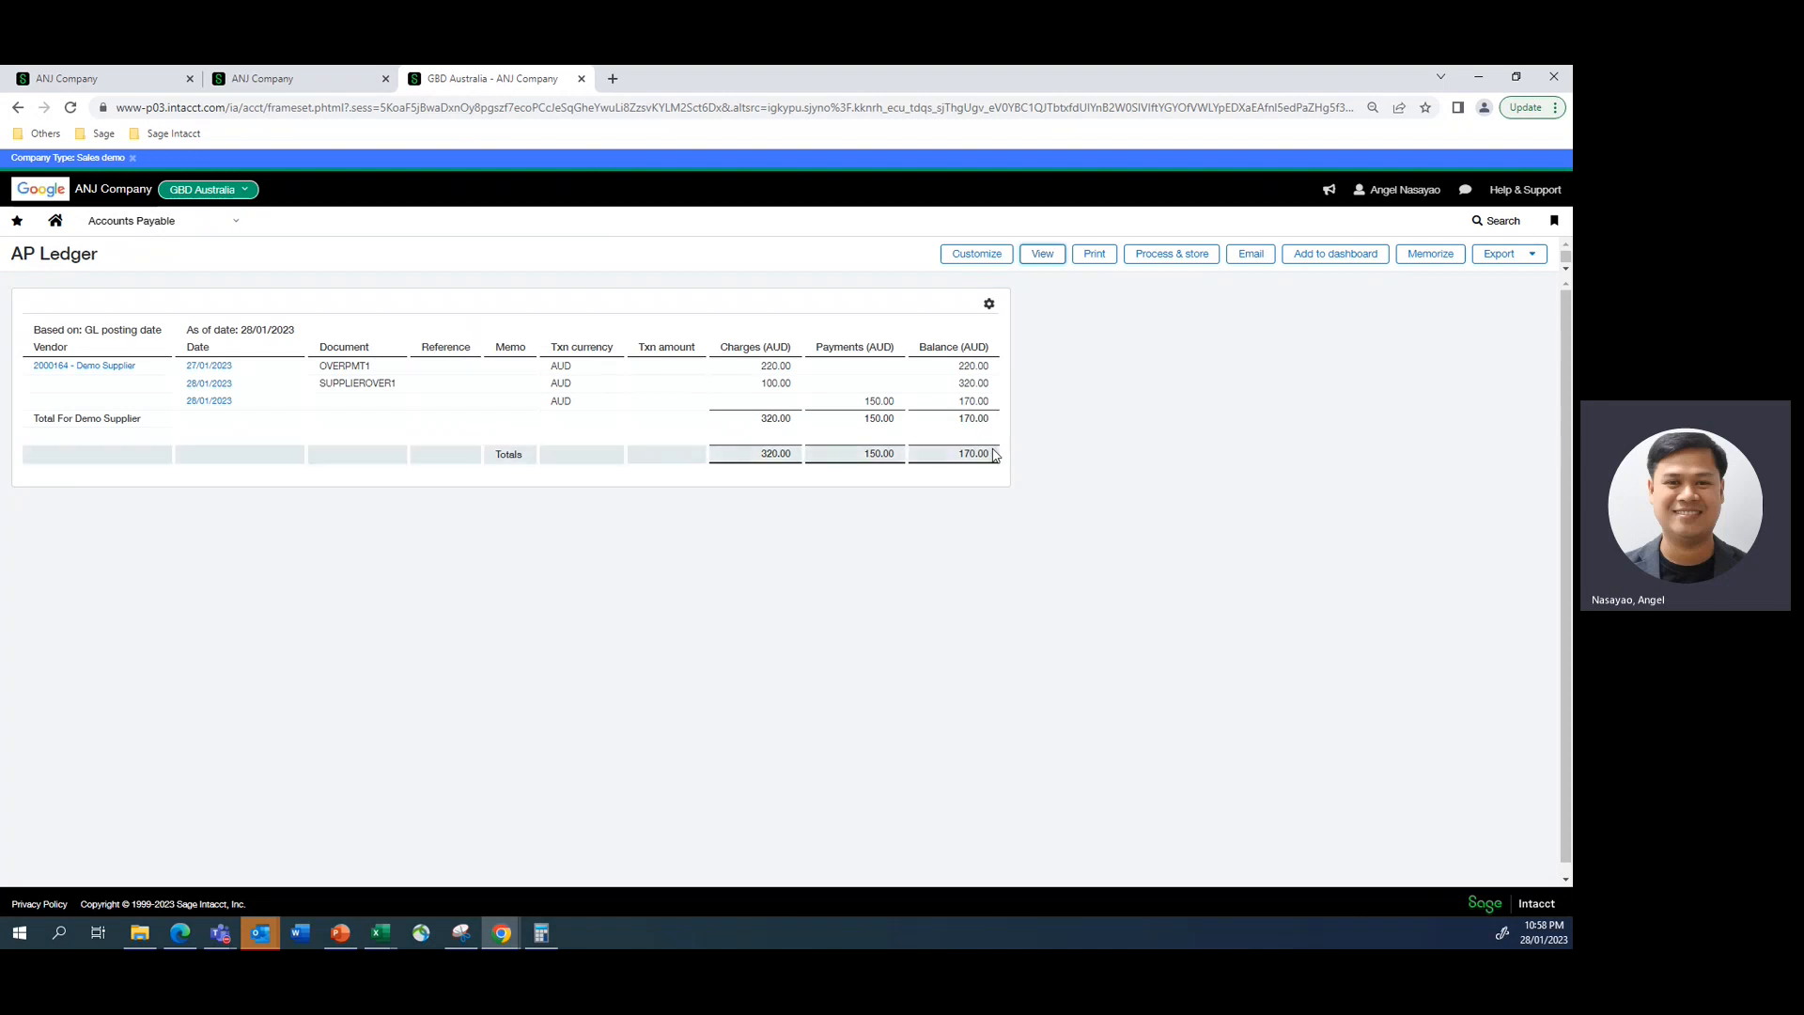
- Open the list of financial reports within the GBD Australia entity
click(237, 227)
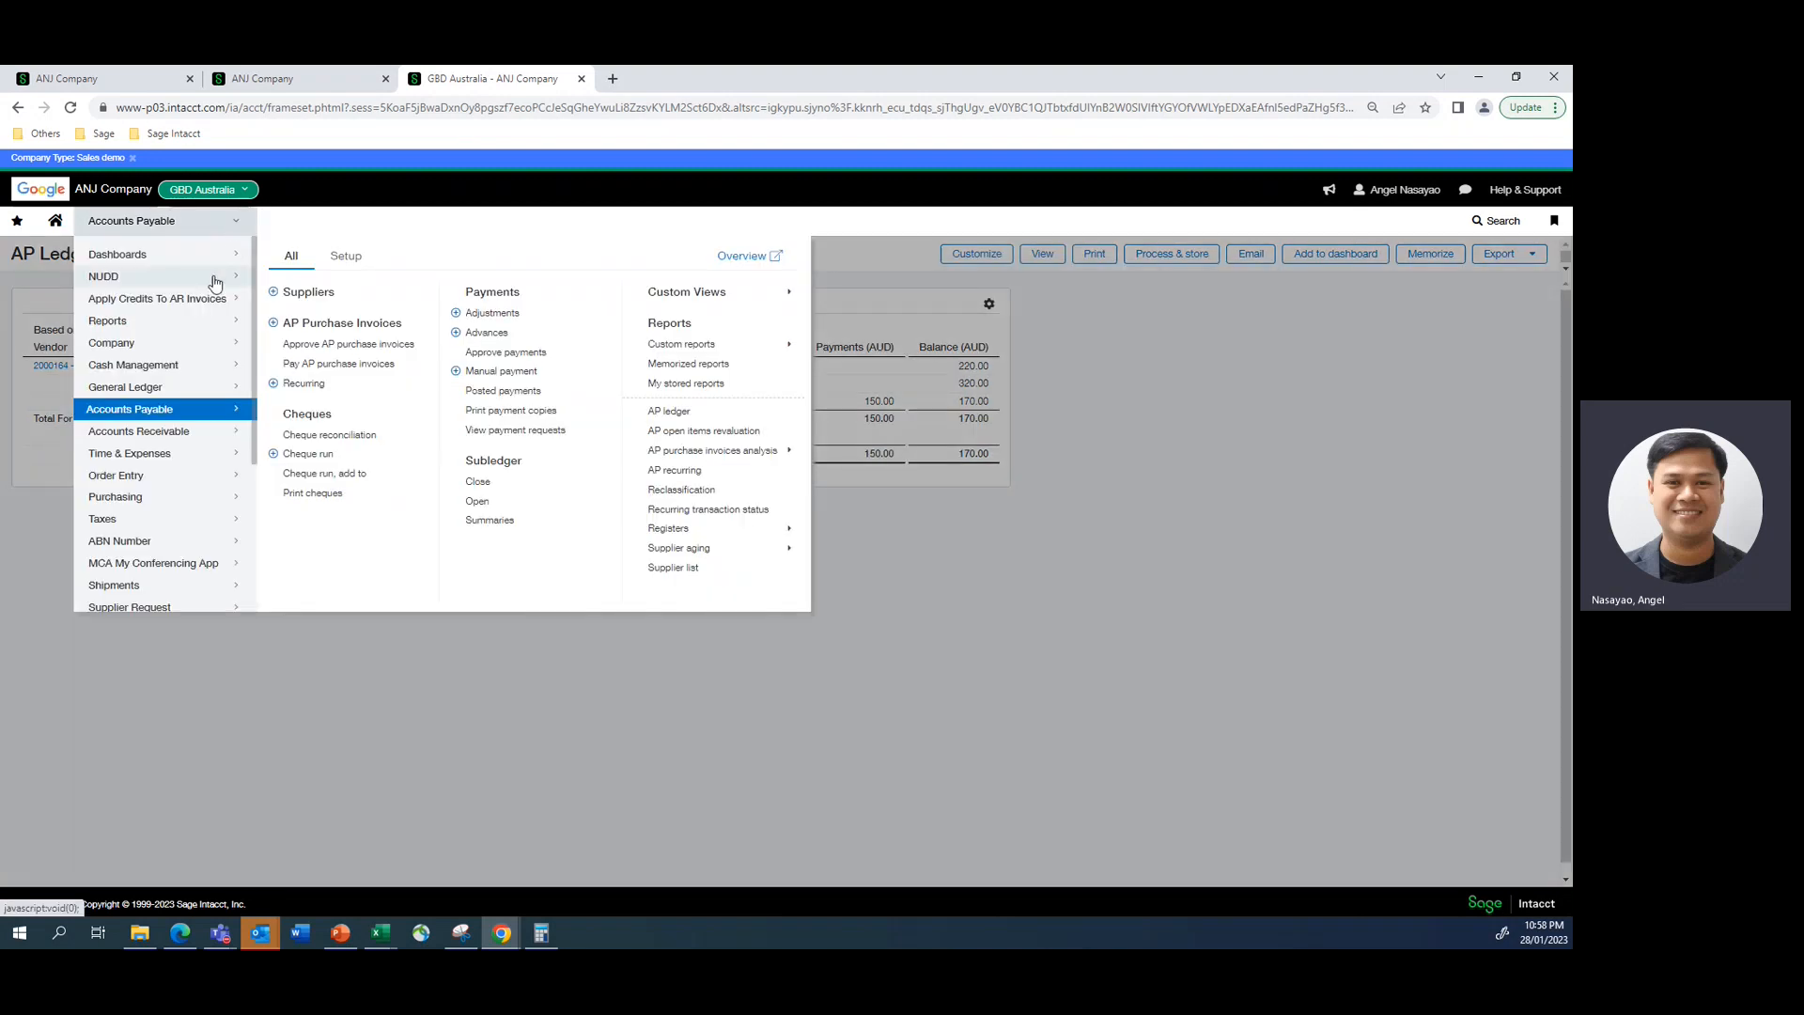
mouse_move(131, 321)
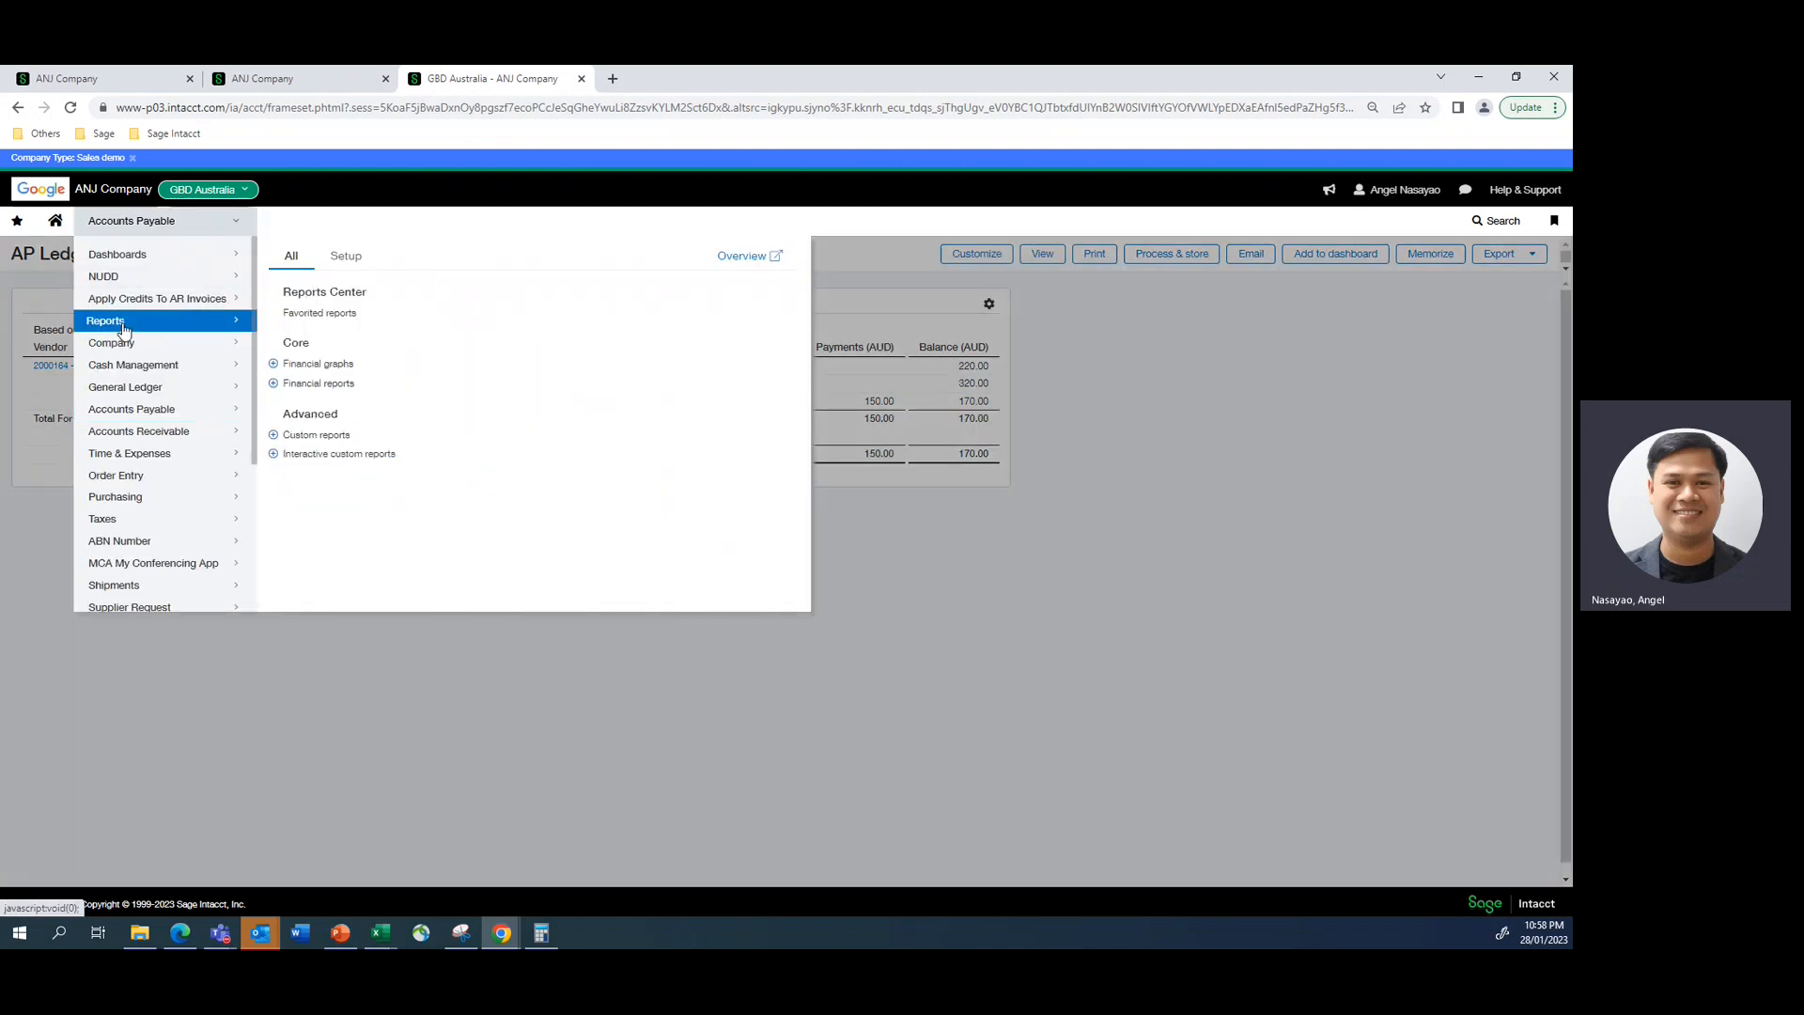
click(307, 388)
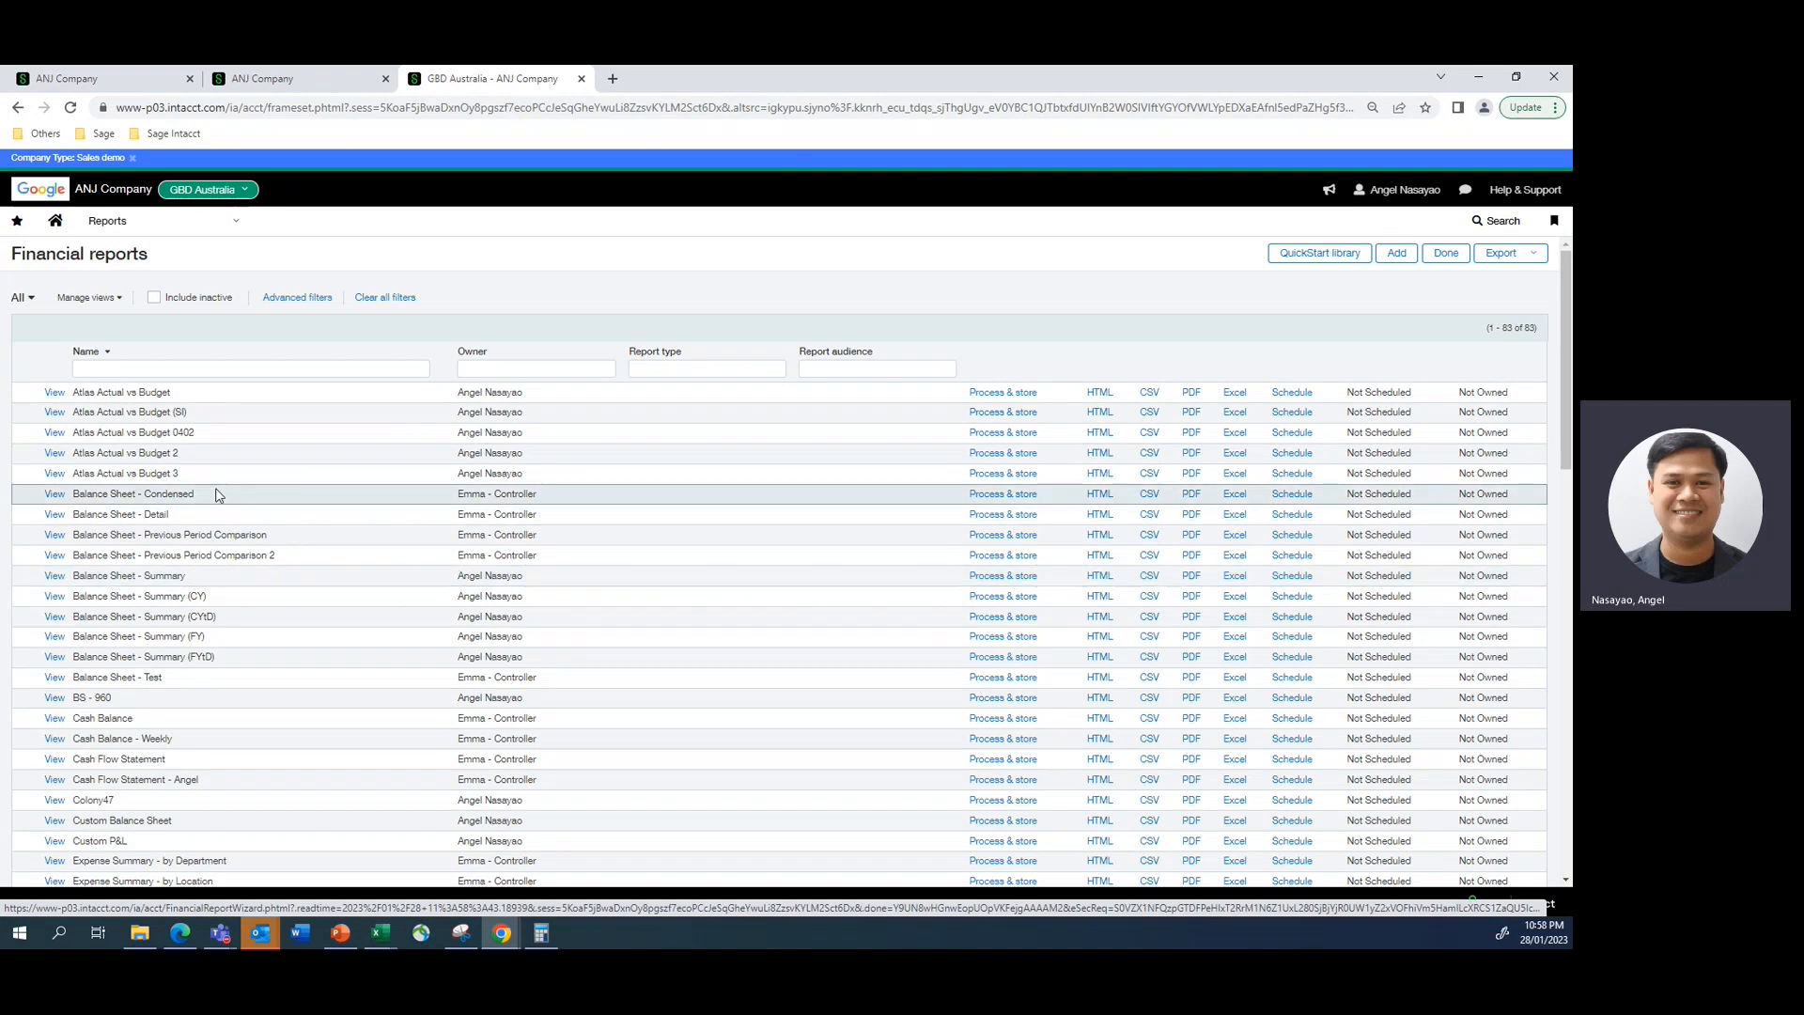
- Switch to the top-level payment page and open the Financial reports list from there
click(286, 87)
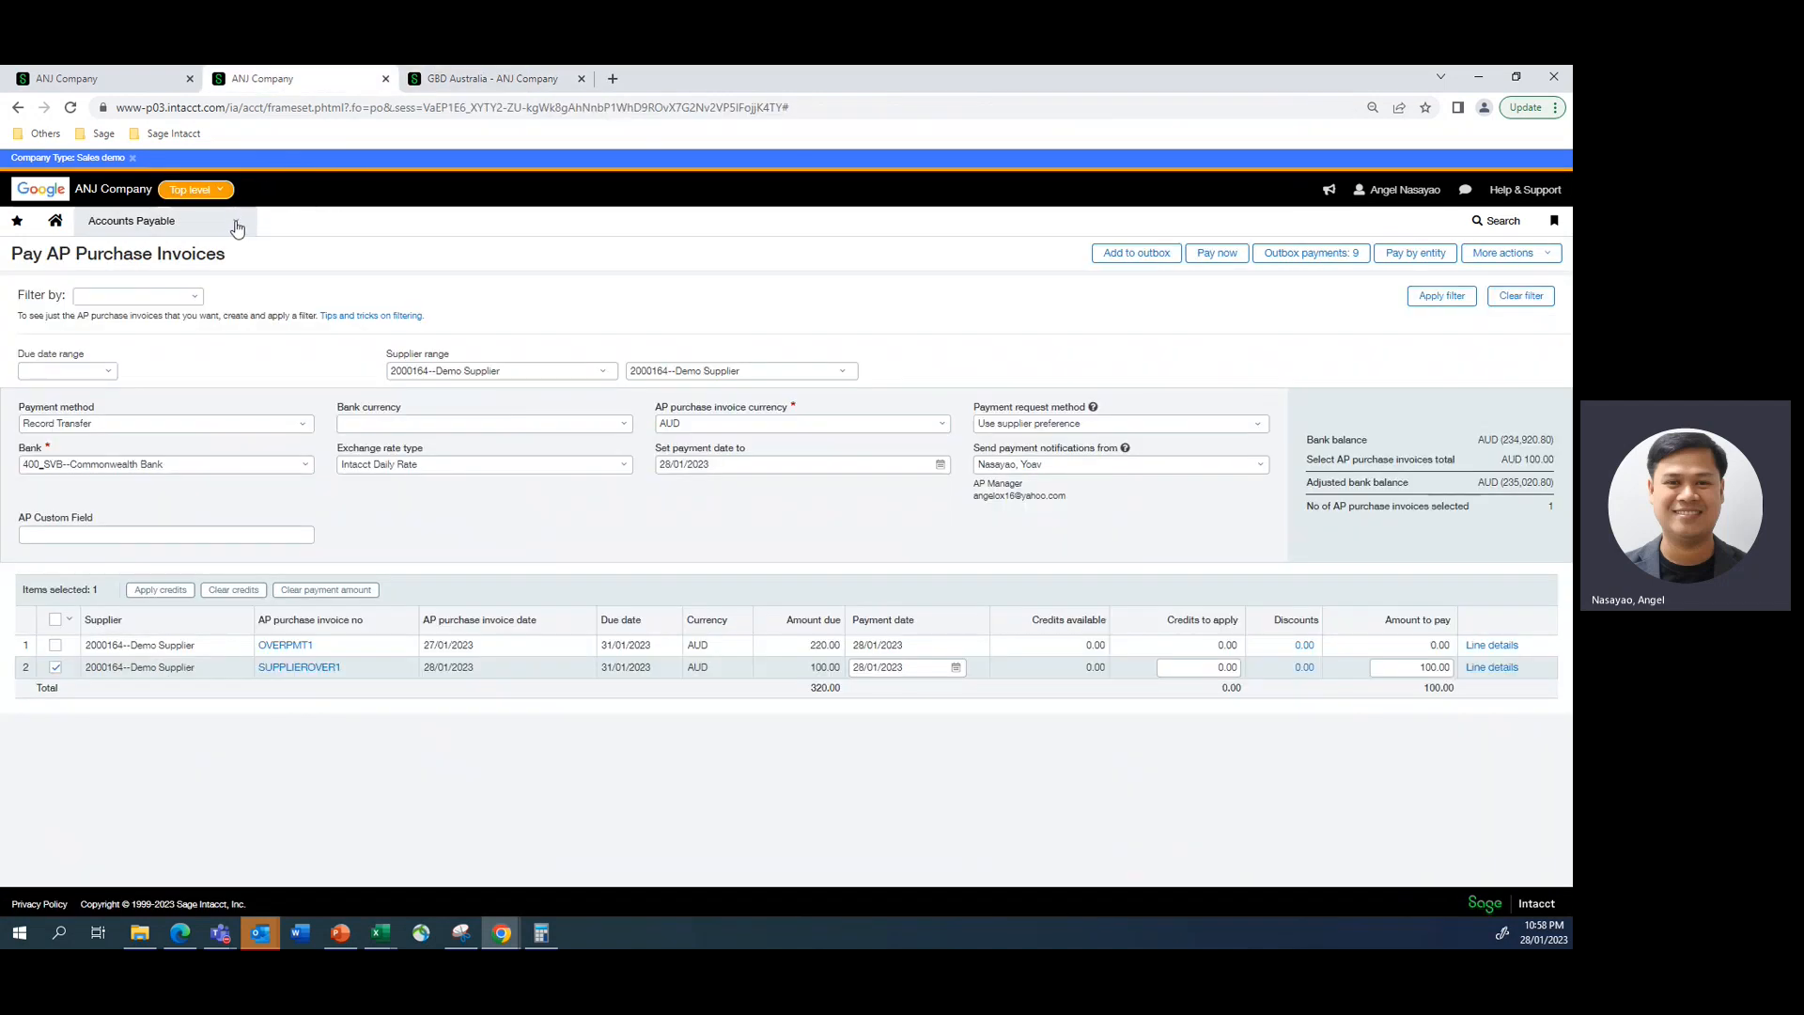
click(131, 220)
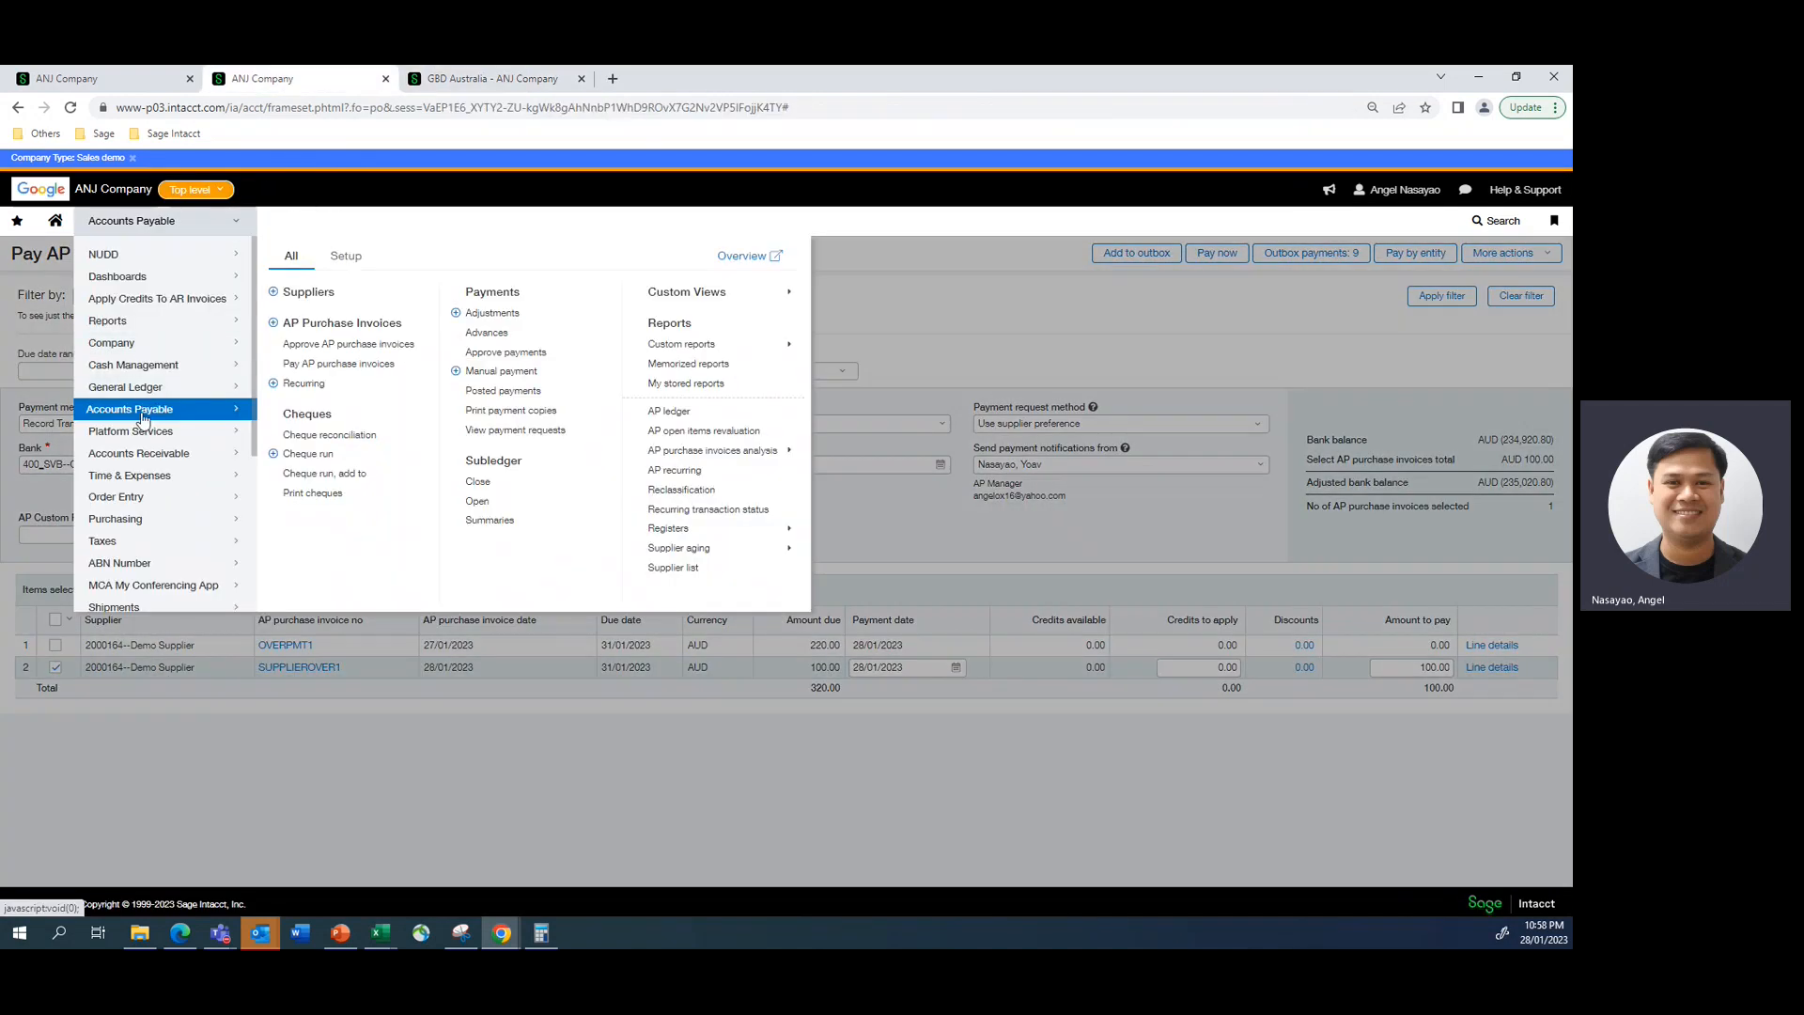
click(108, 322)
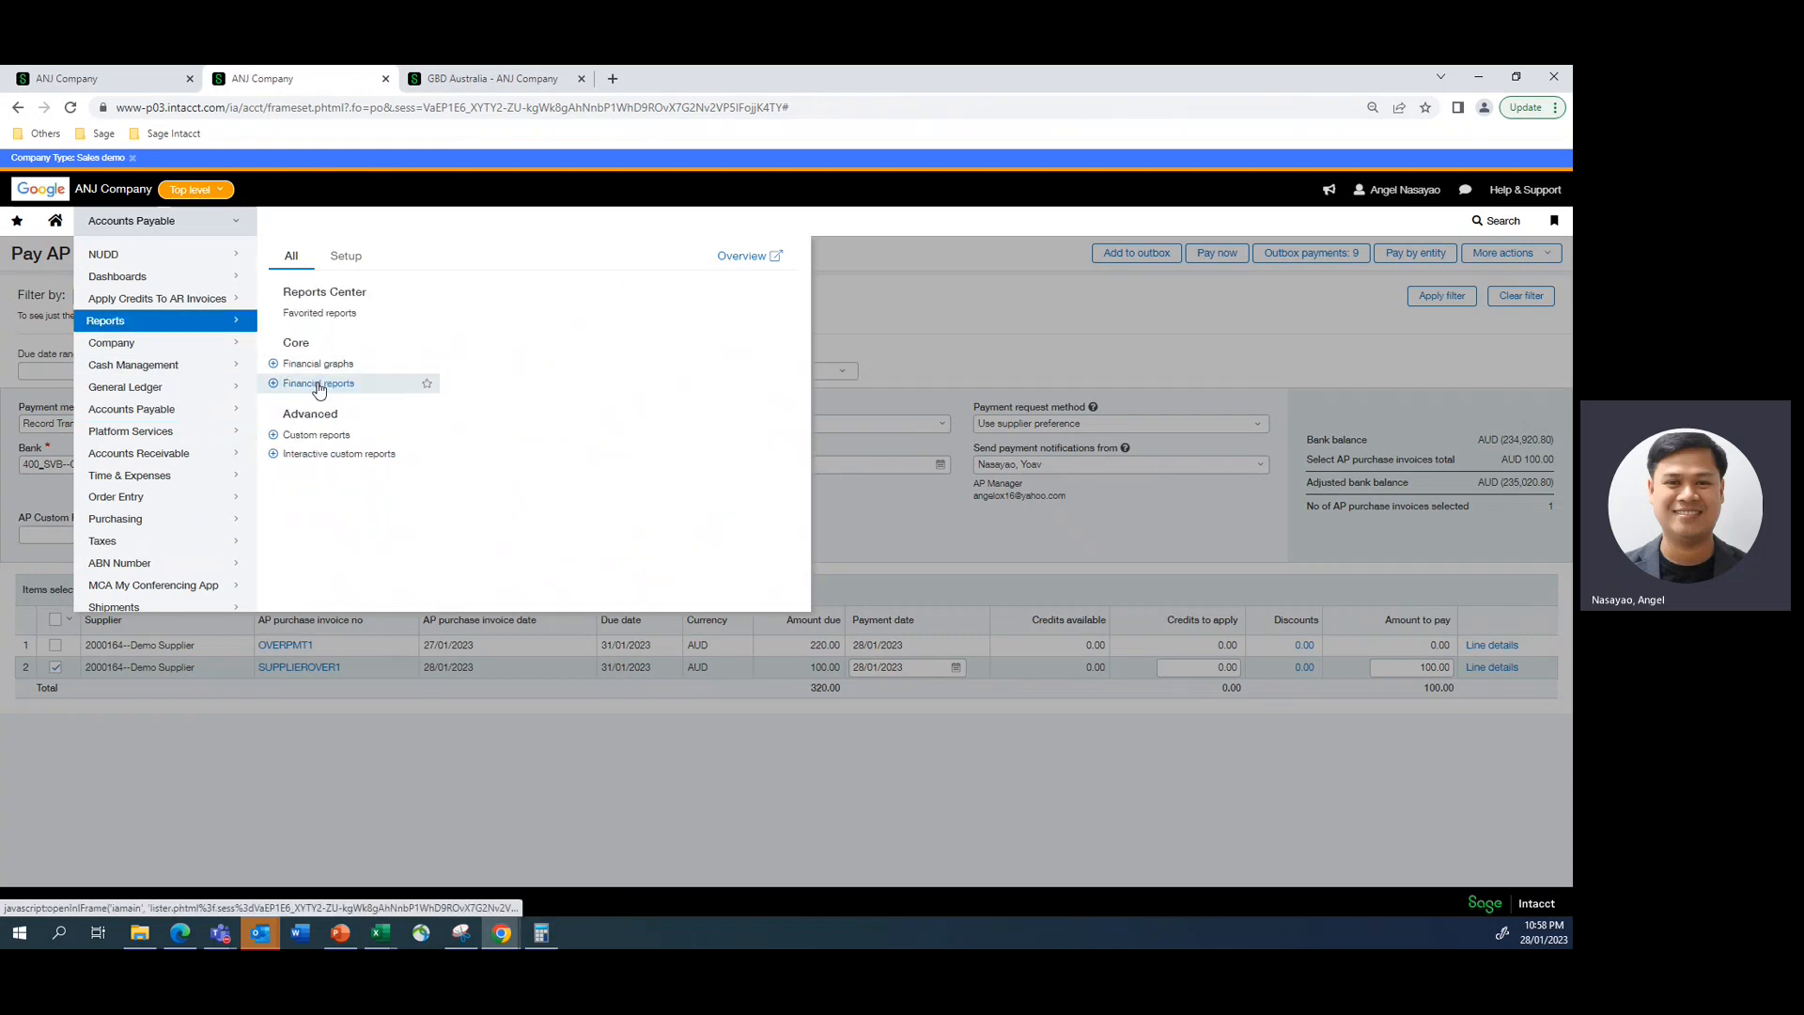
click(336, 383)
click(865, 199)
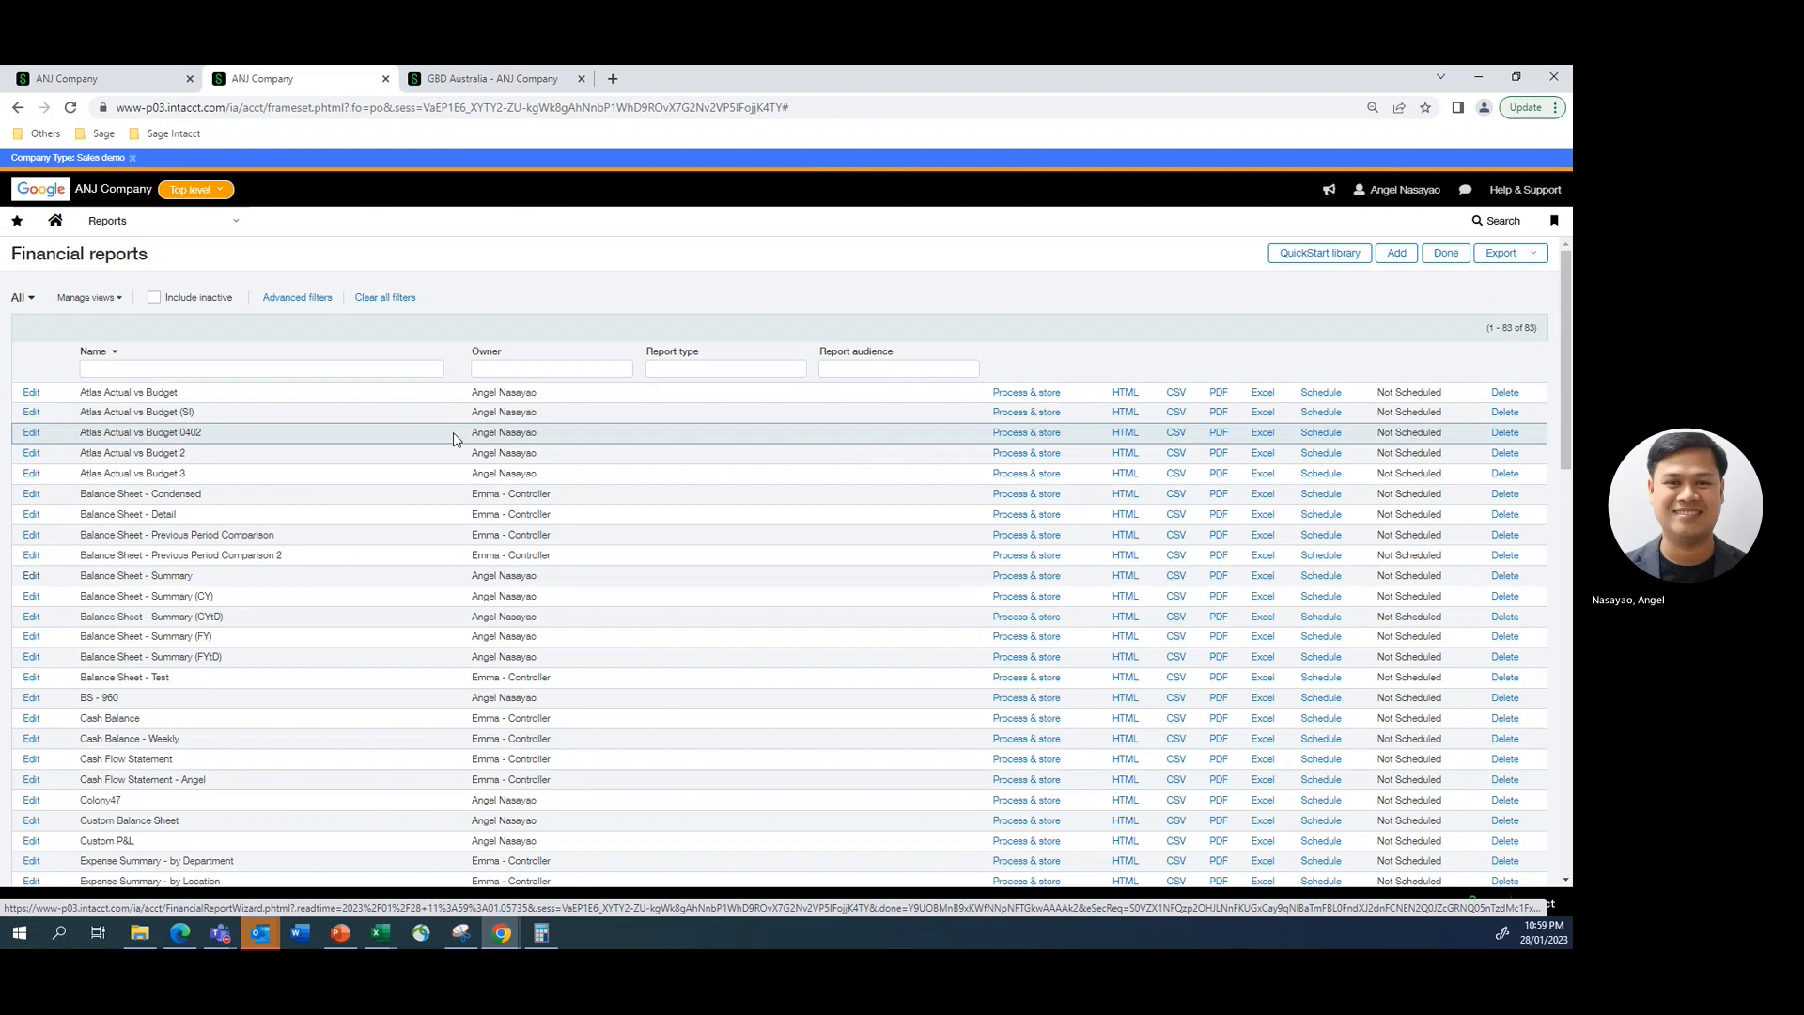
- Try to open the filters of the Balance Sheet - Summary report, and close its browser tab
click(31, 576)
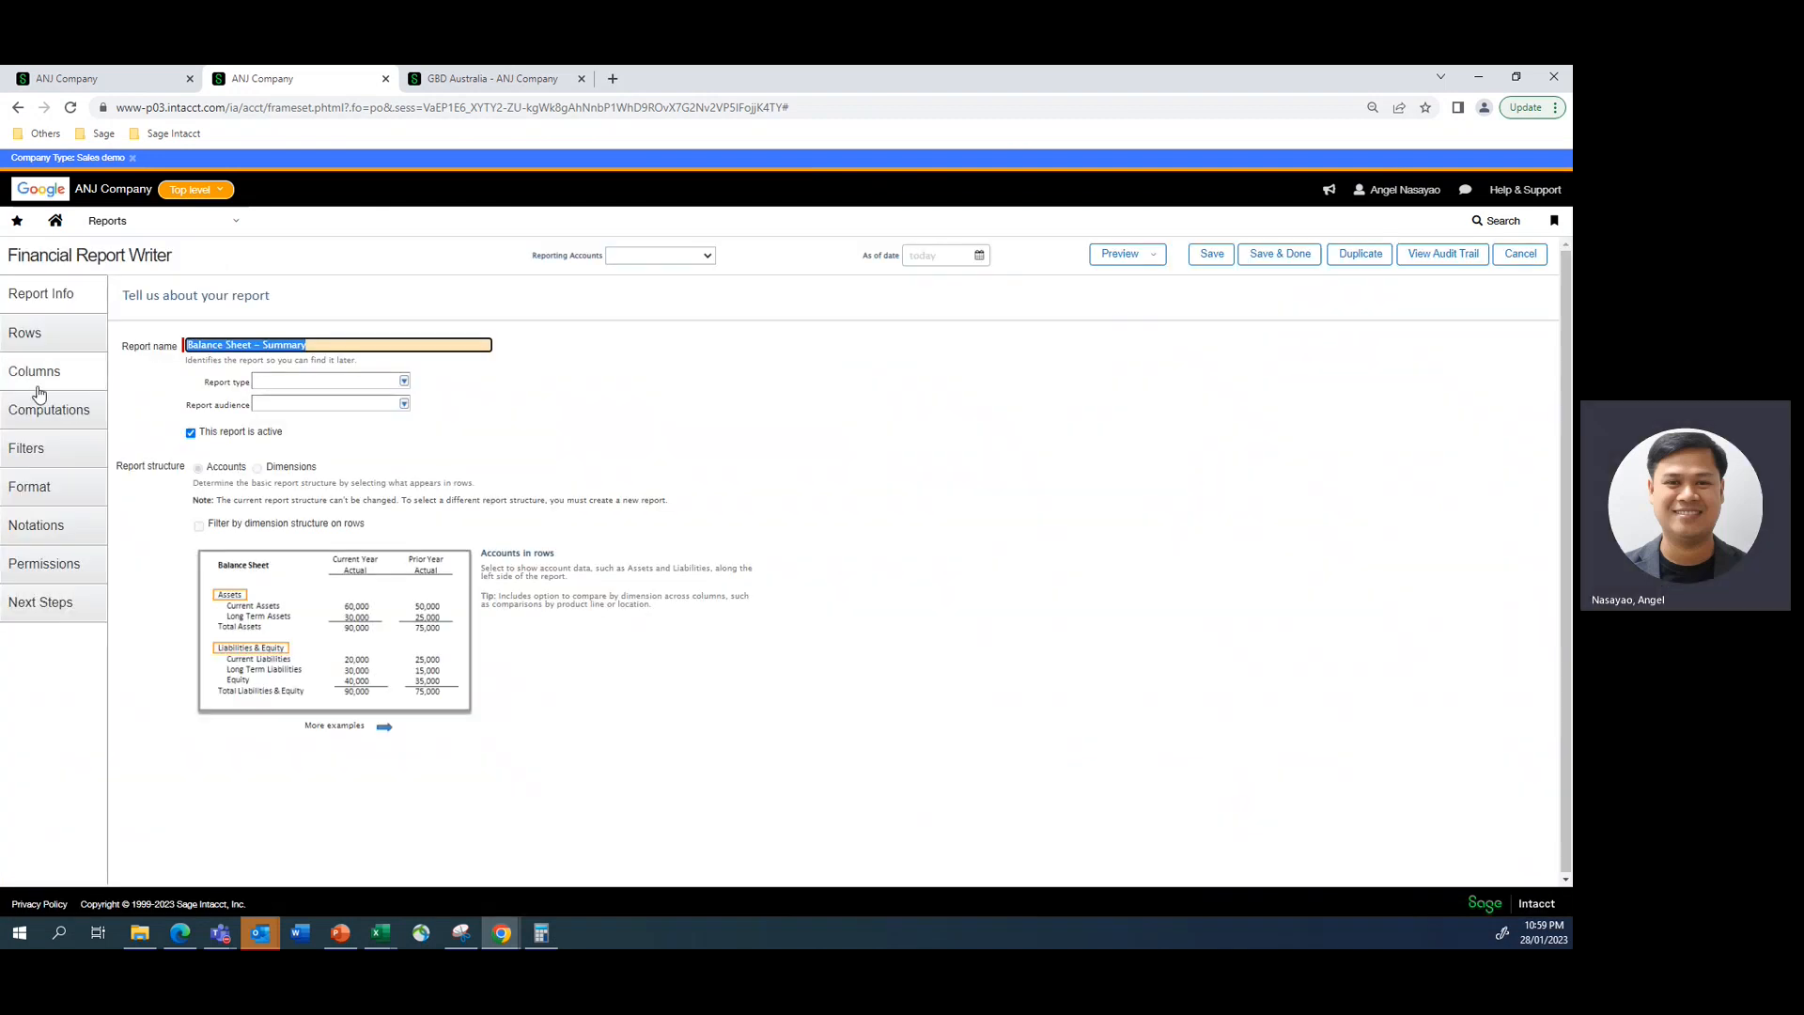
click(23, 451)
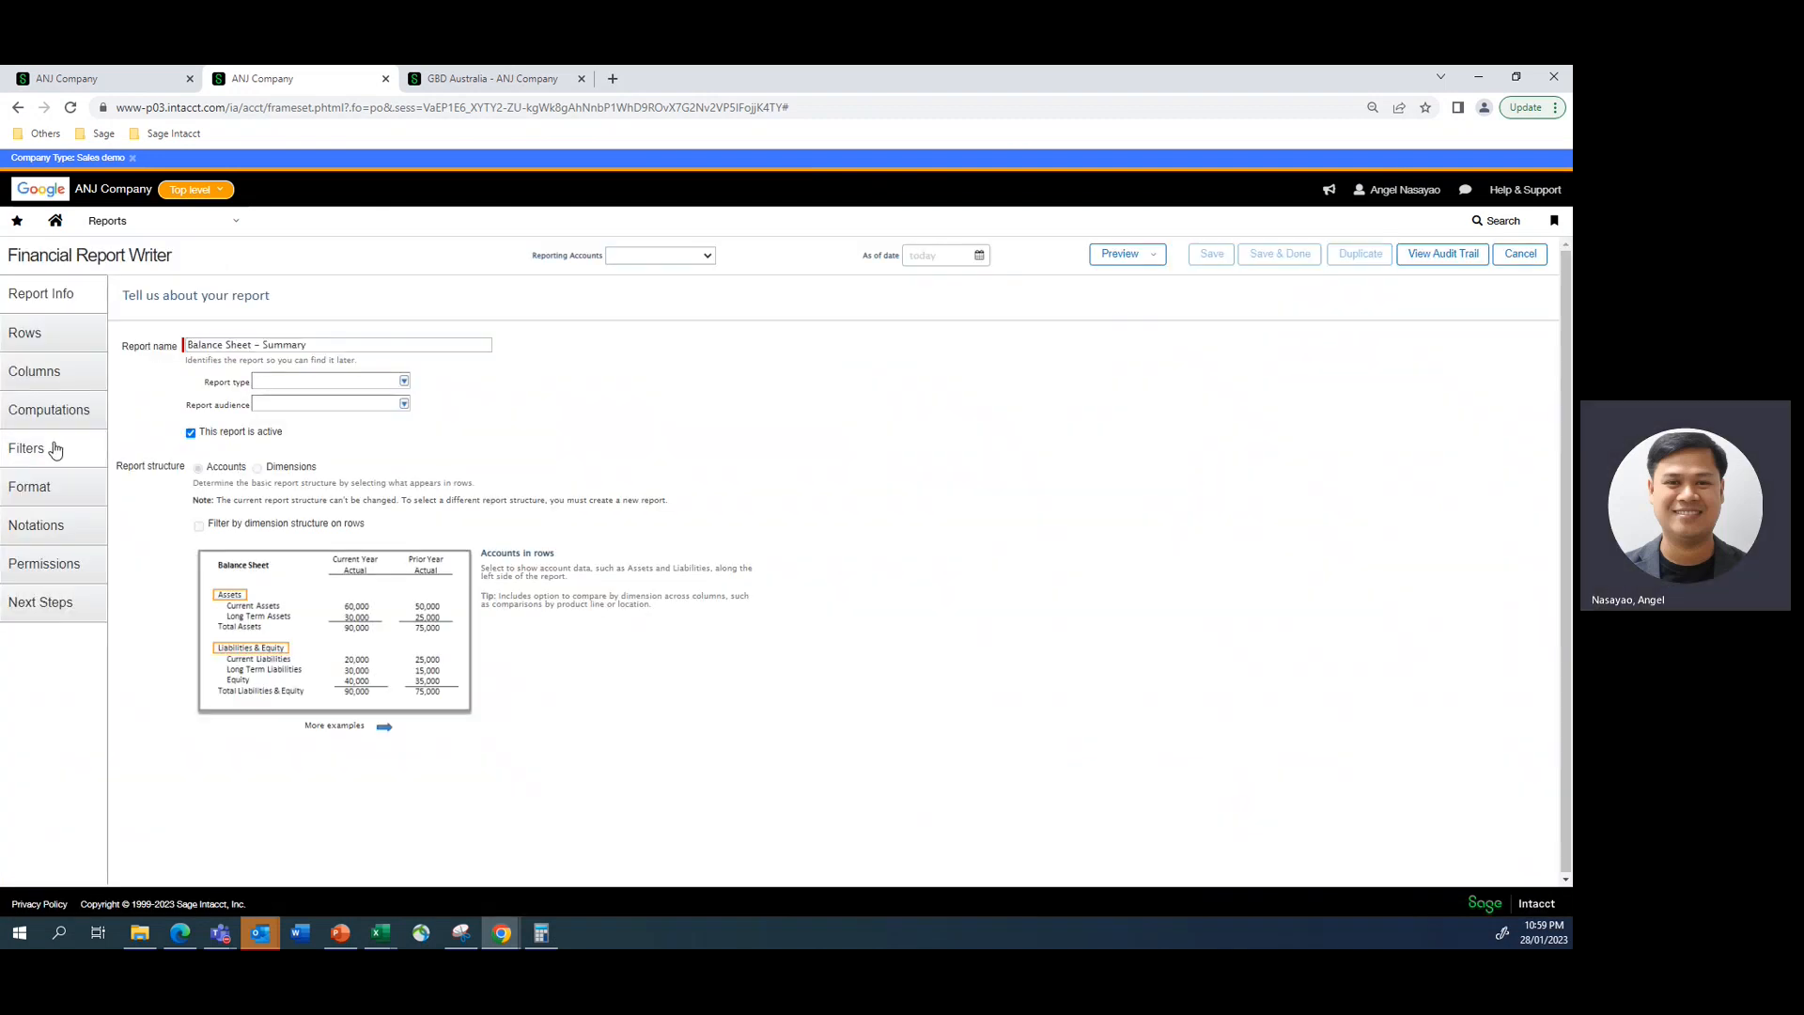
click(26, 450)
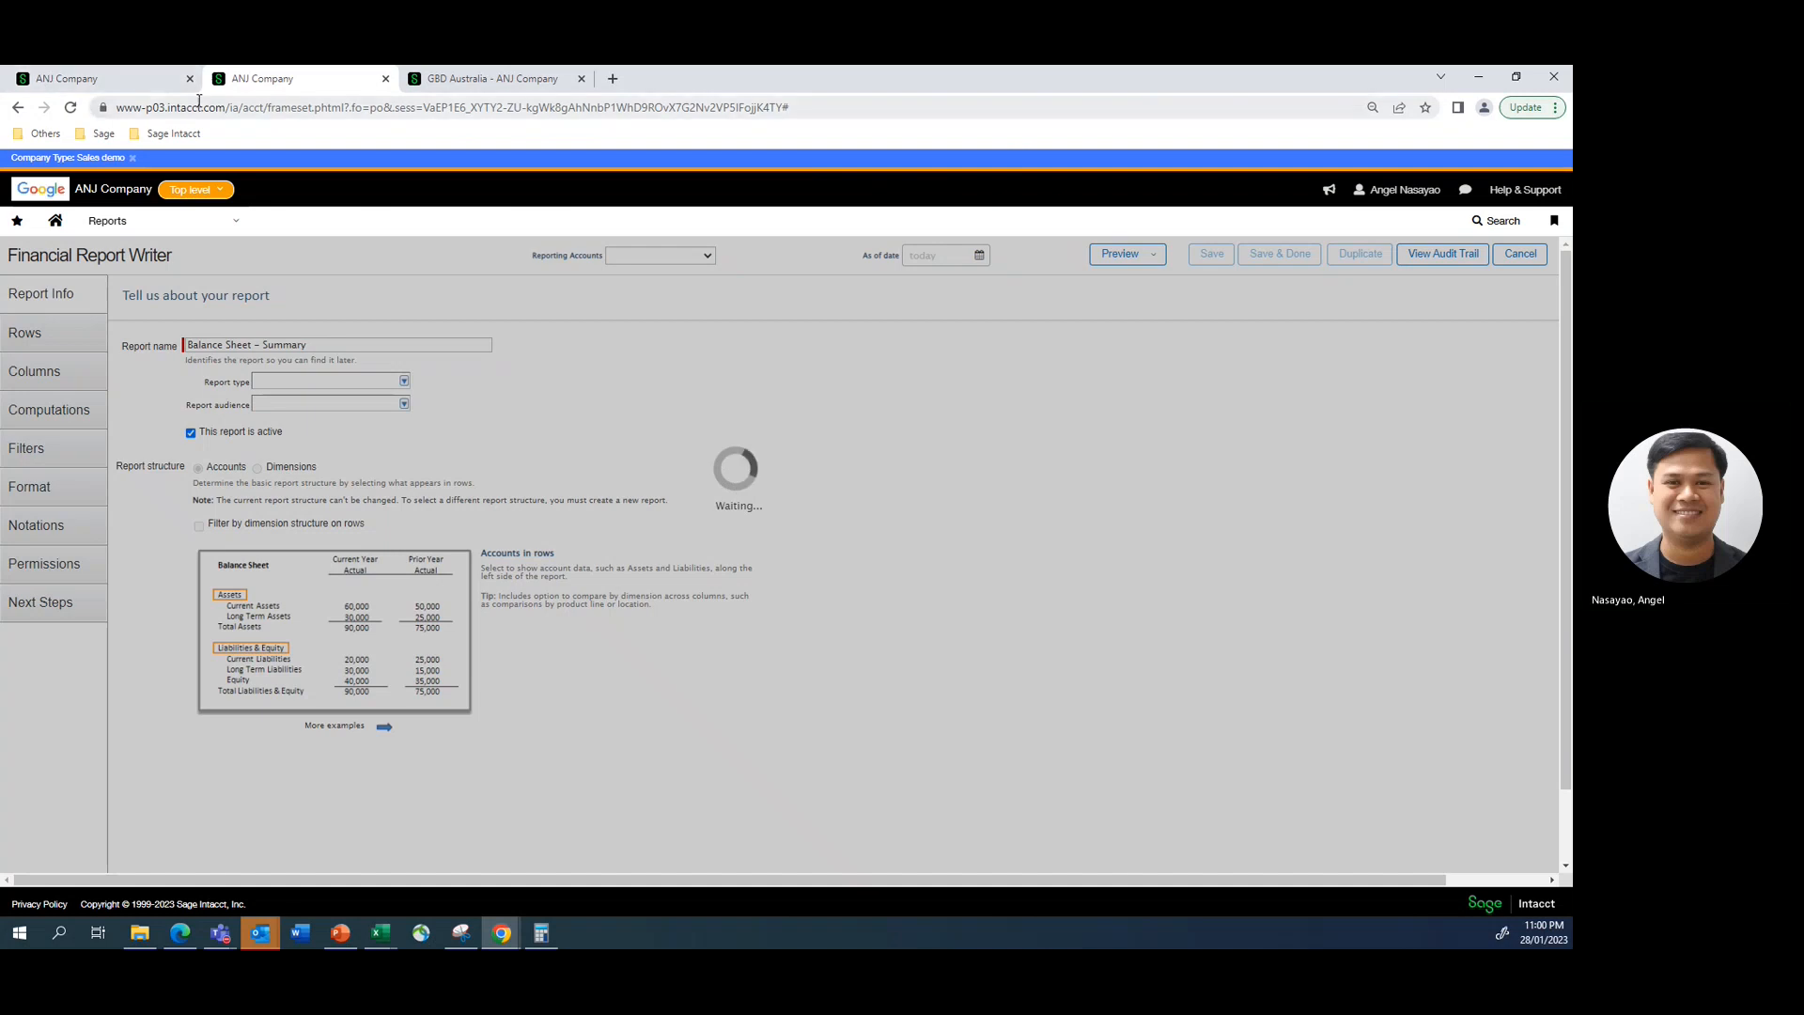
click(385, 78)
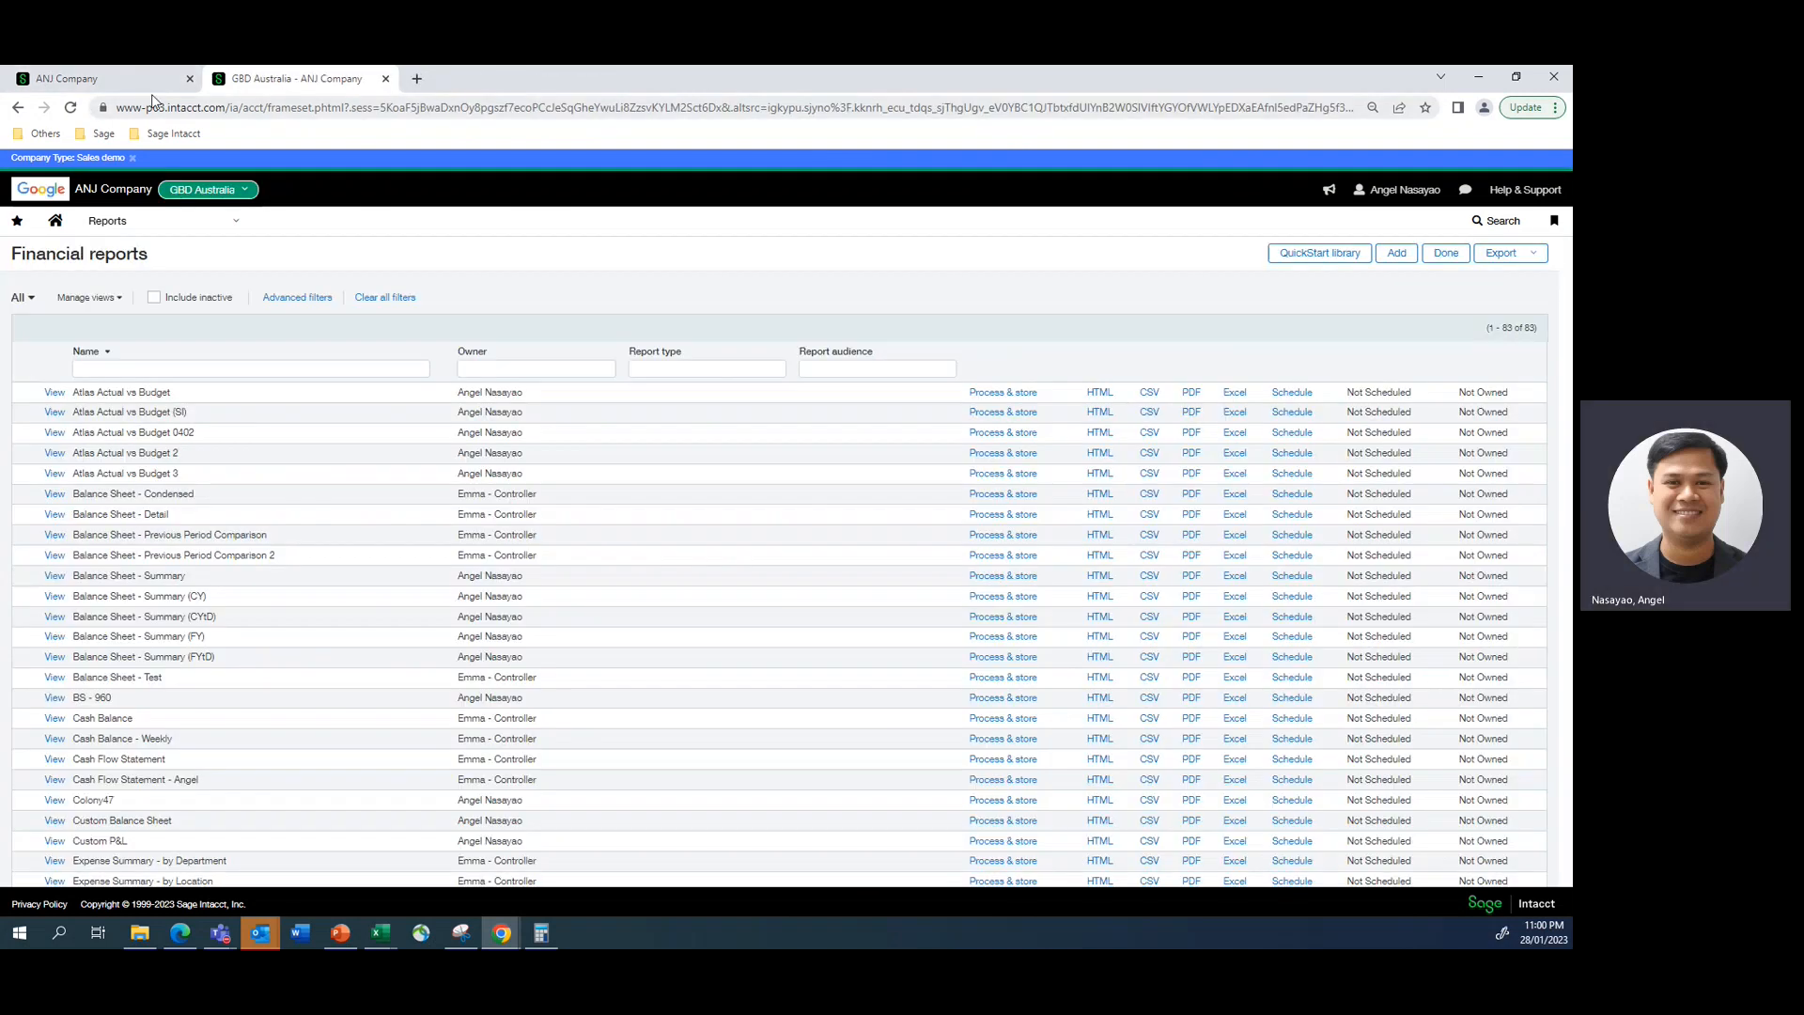
- From the top-level invoice page, open the Balance Sheet - Summary financial report for editing and show its filters
click(132, 78)
mouse_move(236, 232)
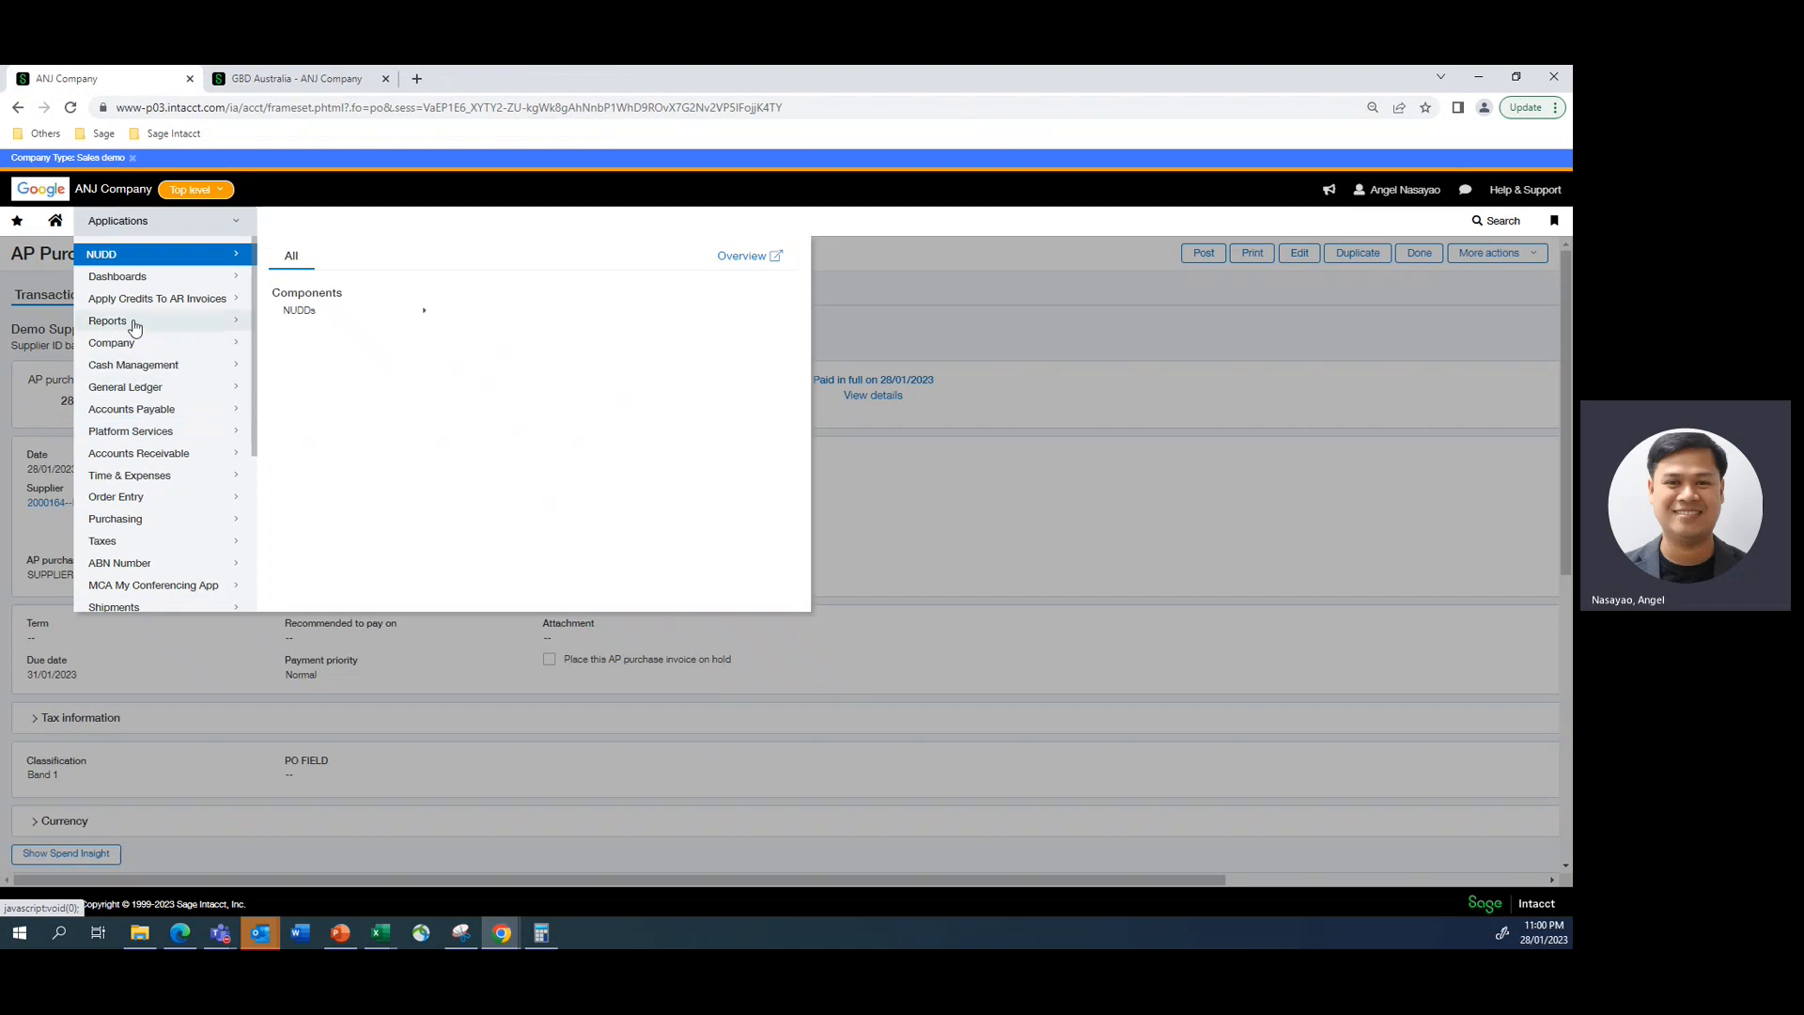
mouse_move(135, 326)
click(319, 383)
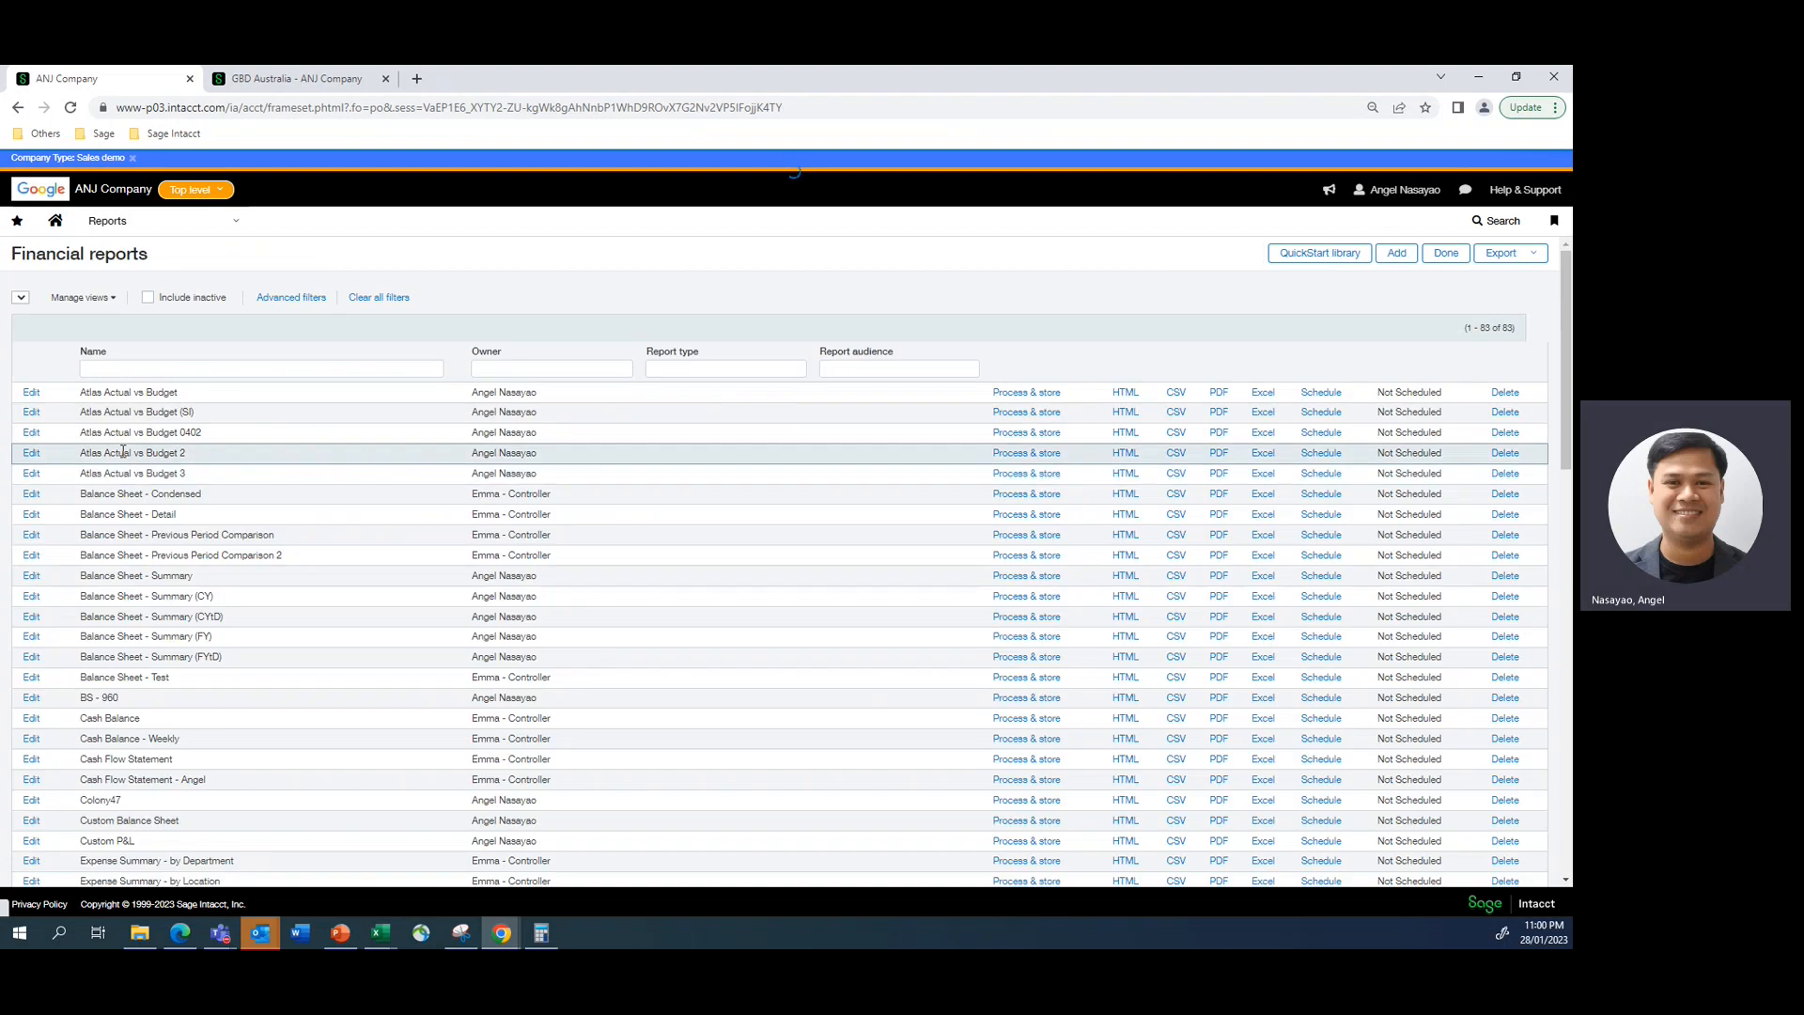
click(31, 575)
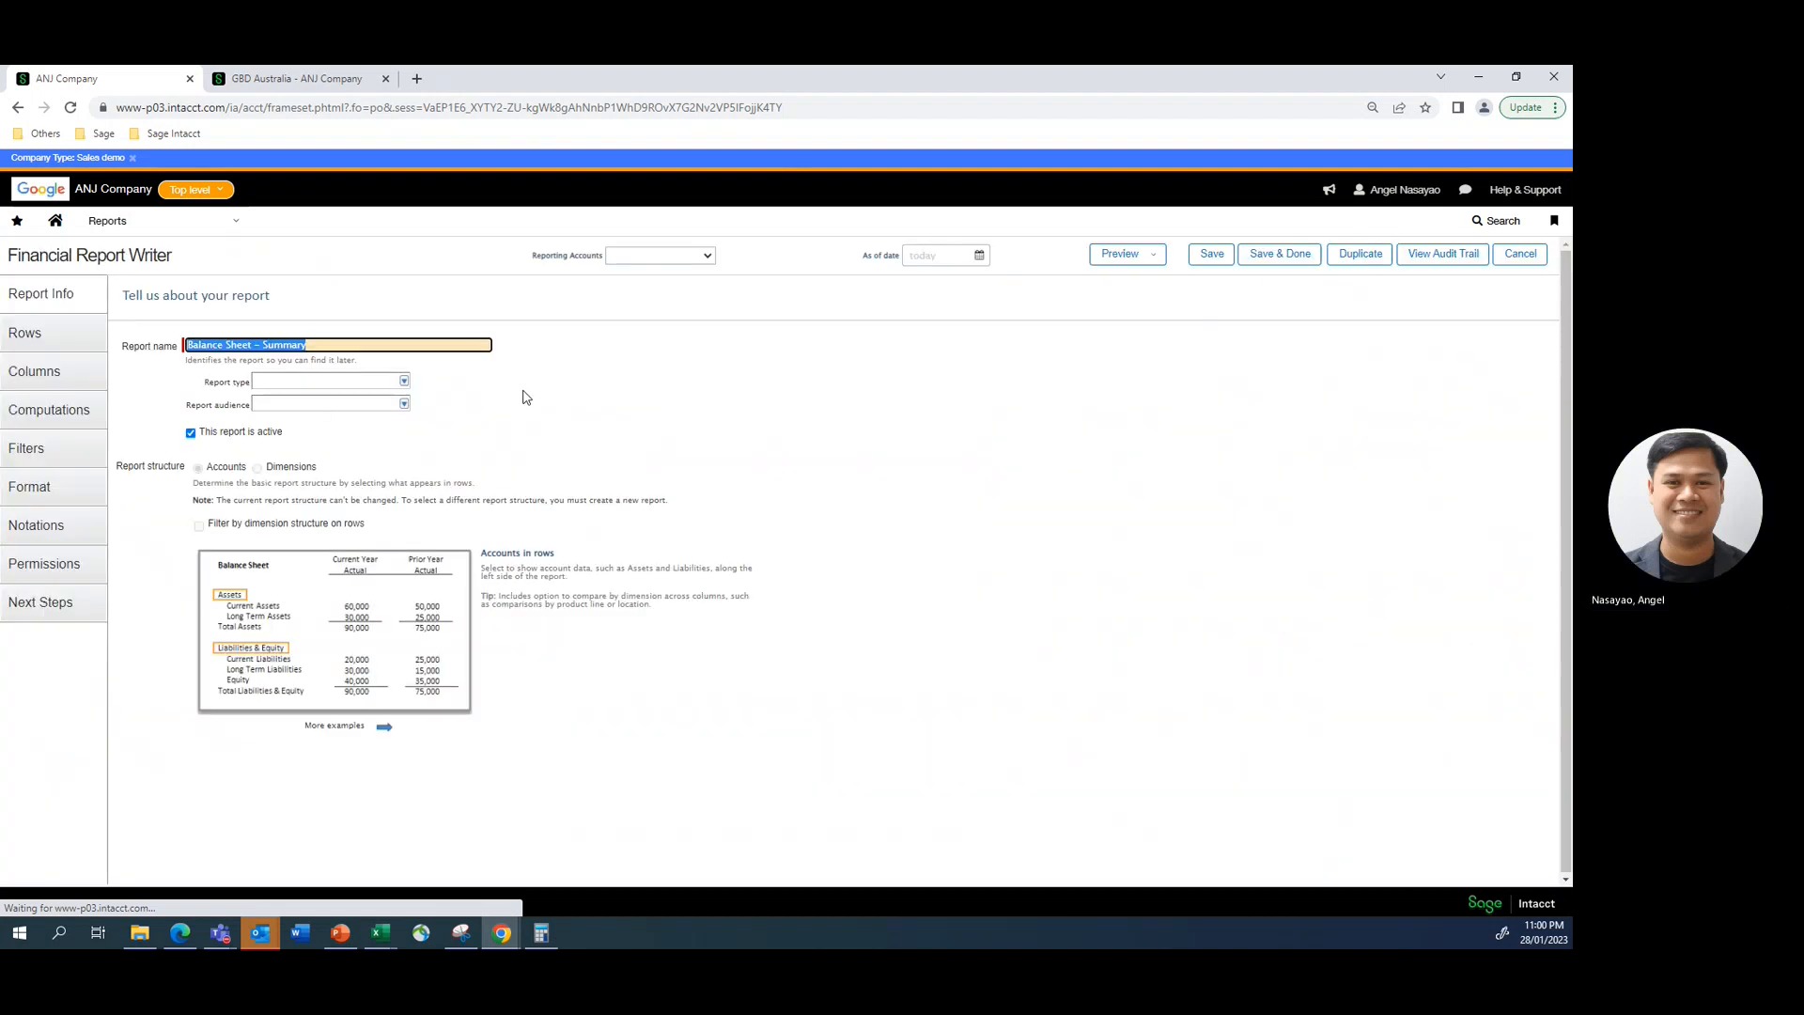
click(38, 455)
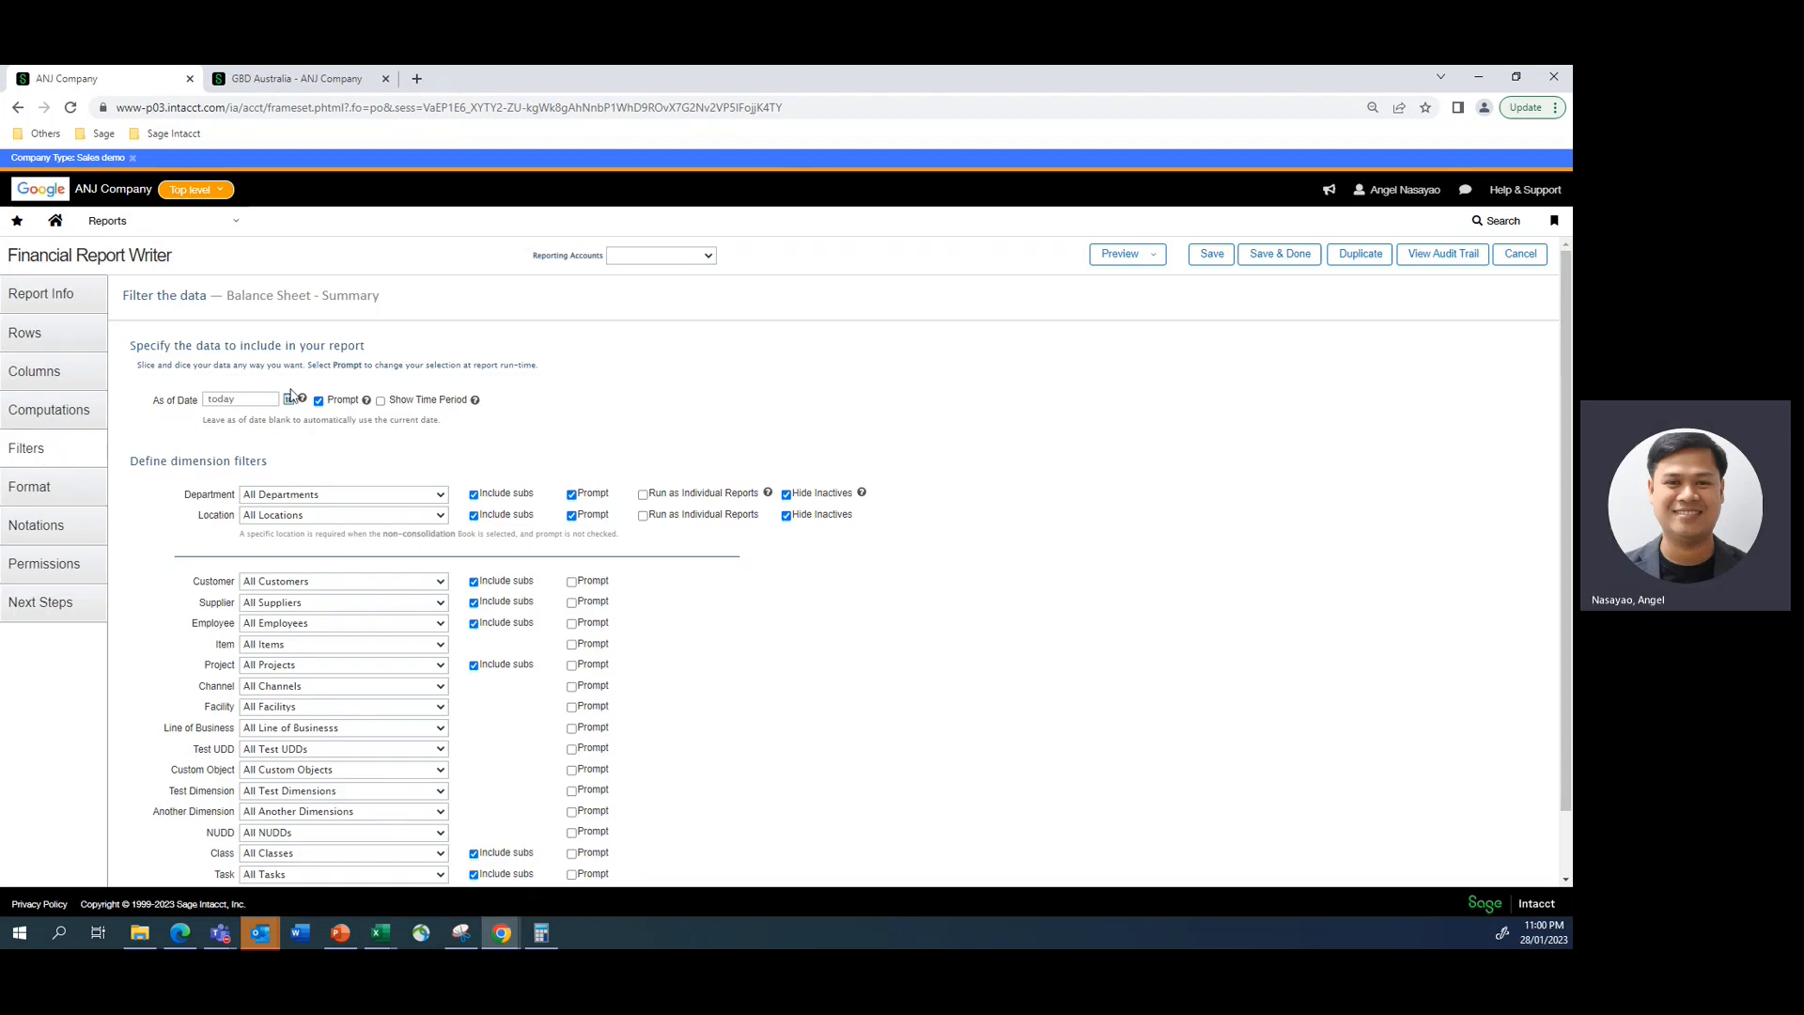
- Restrict the Balance Sheet - Summary report to the specific location 400--GBD Australia
click(439, 517)
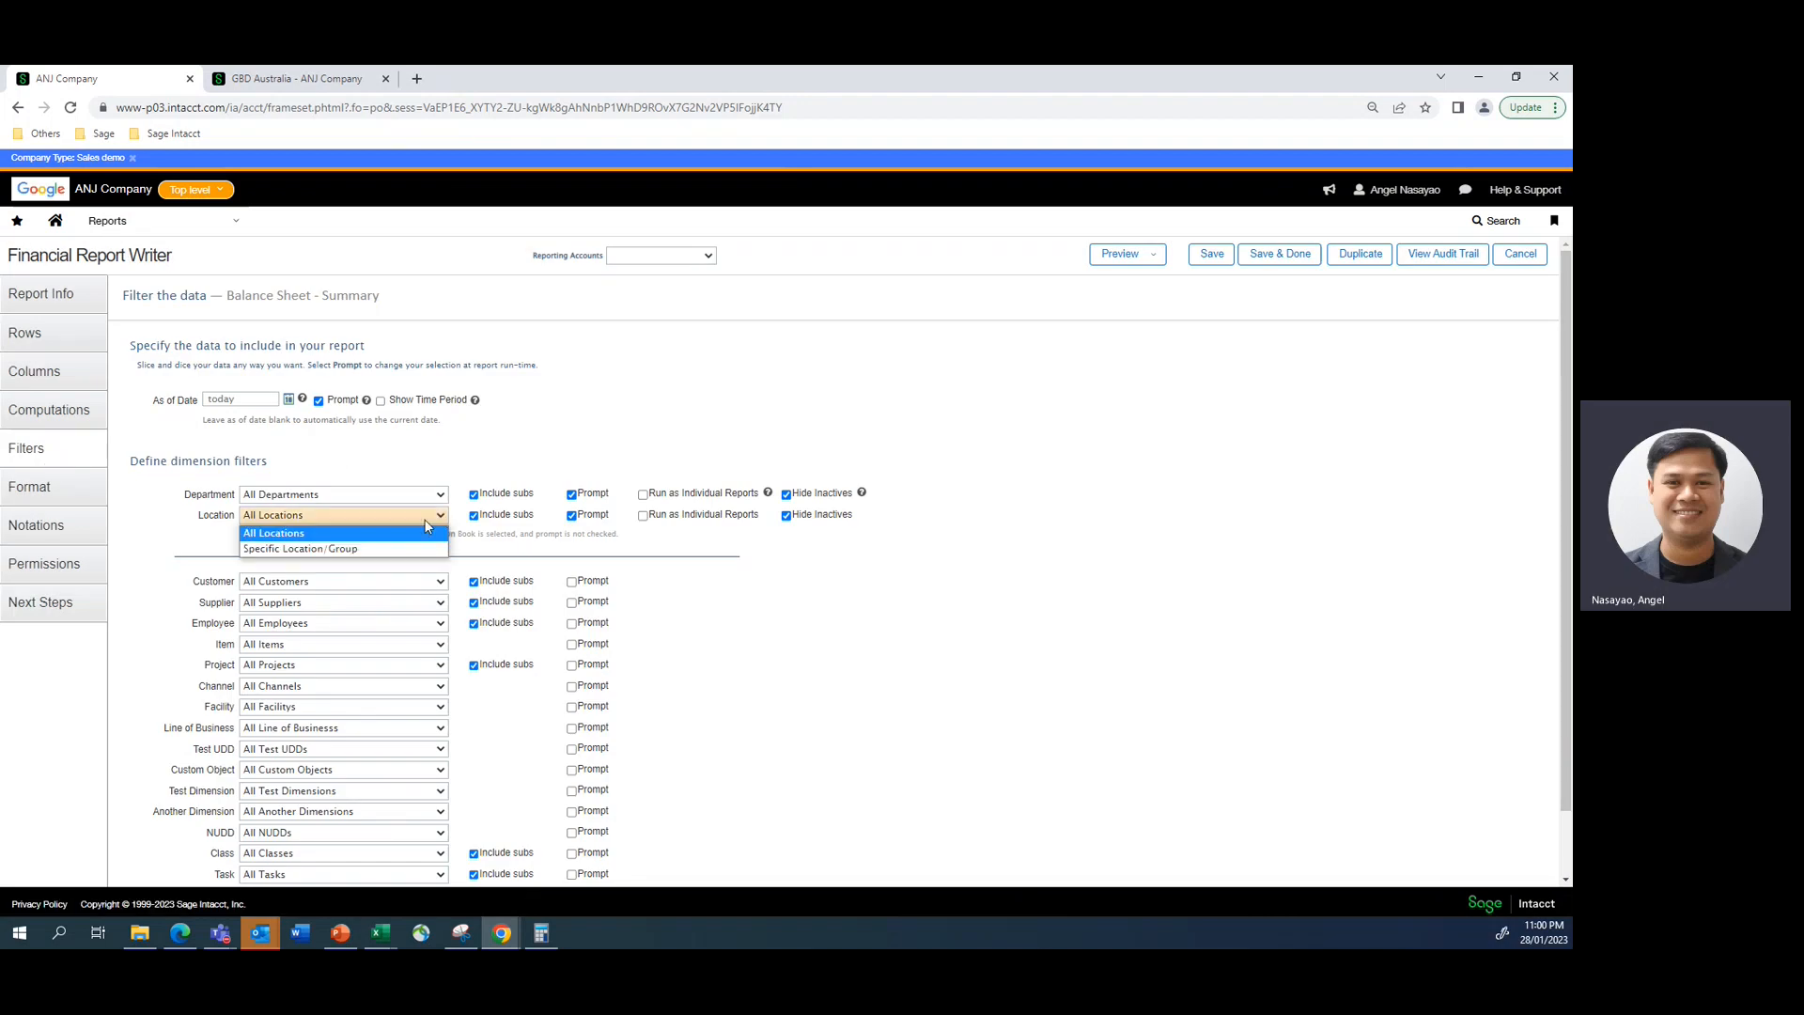
click(301, 548)
click(516, 533)
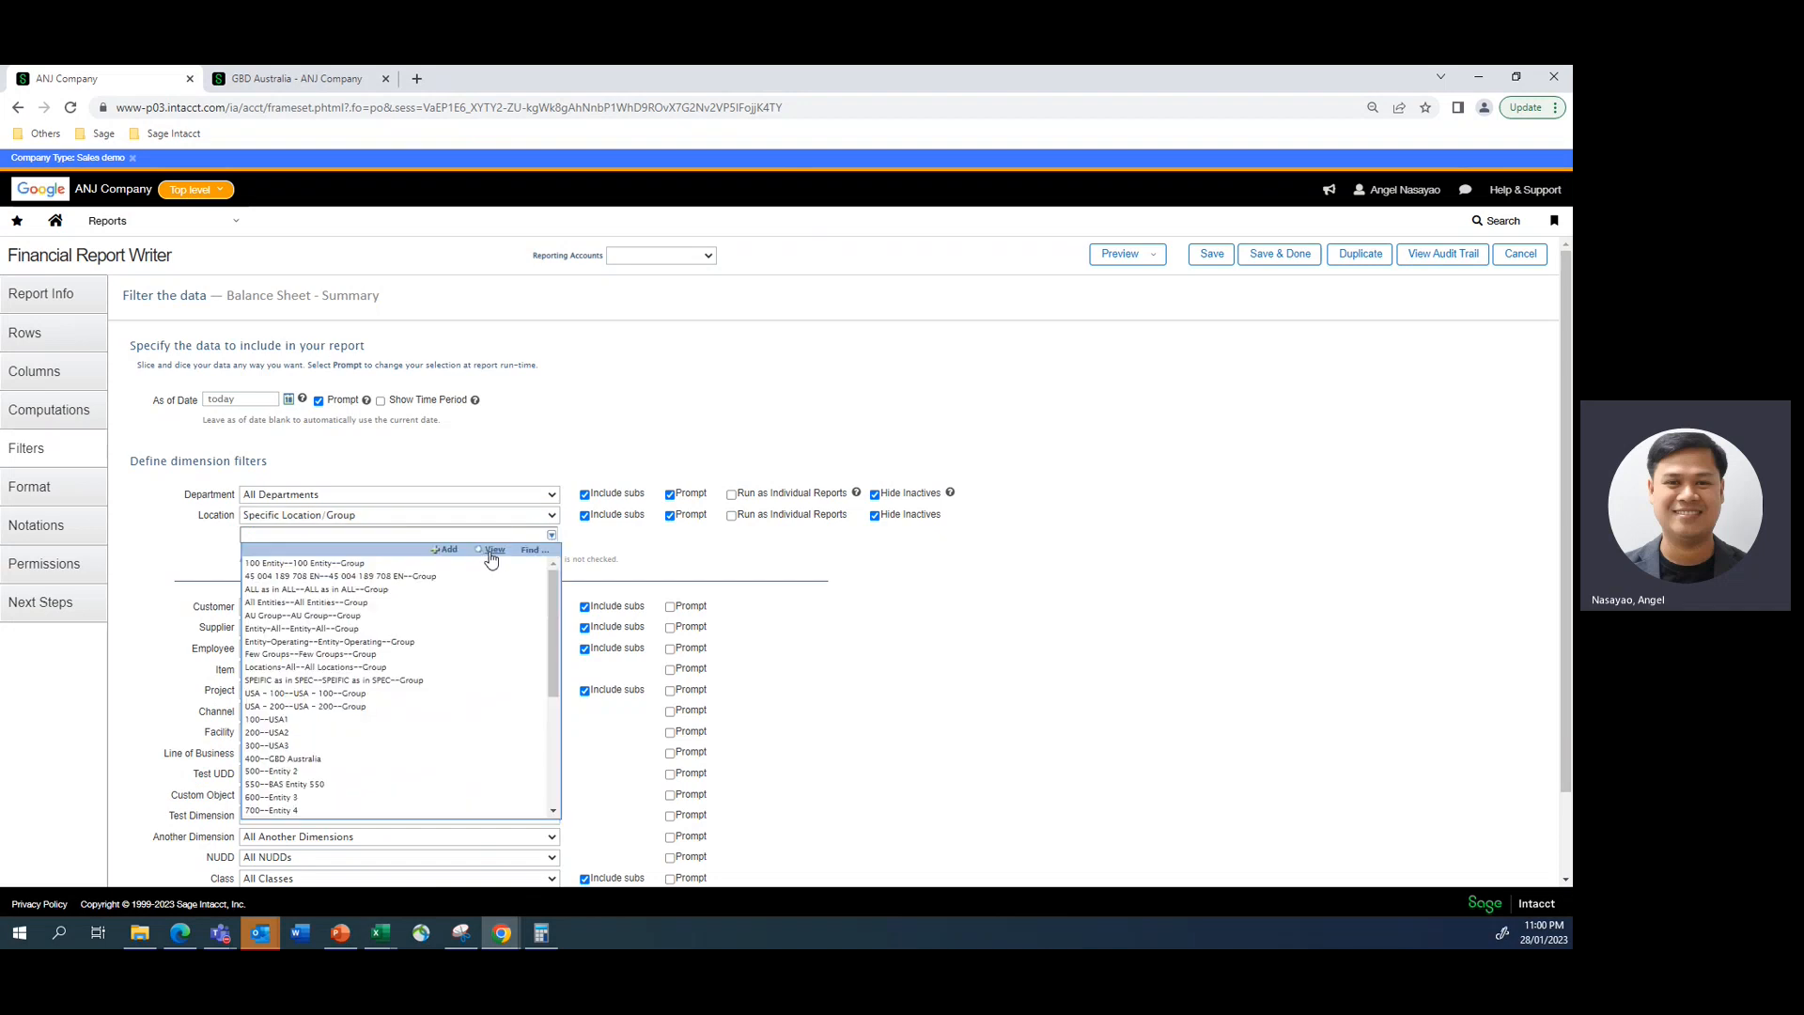
click(283, 758)
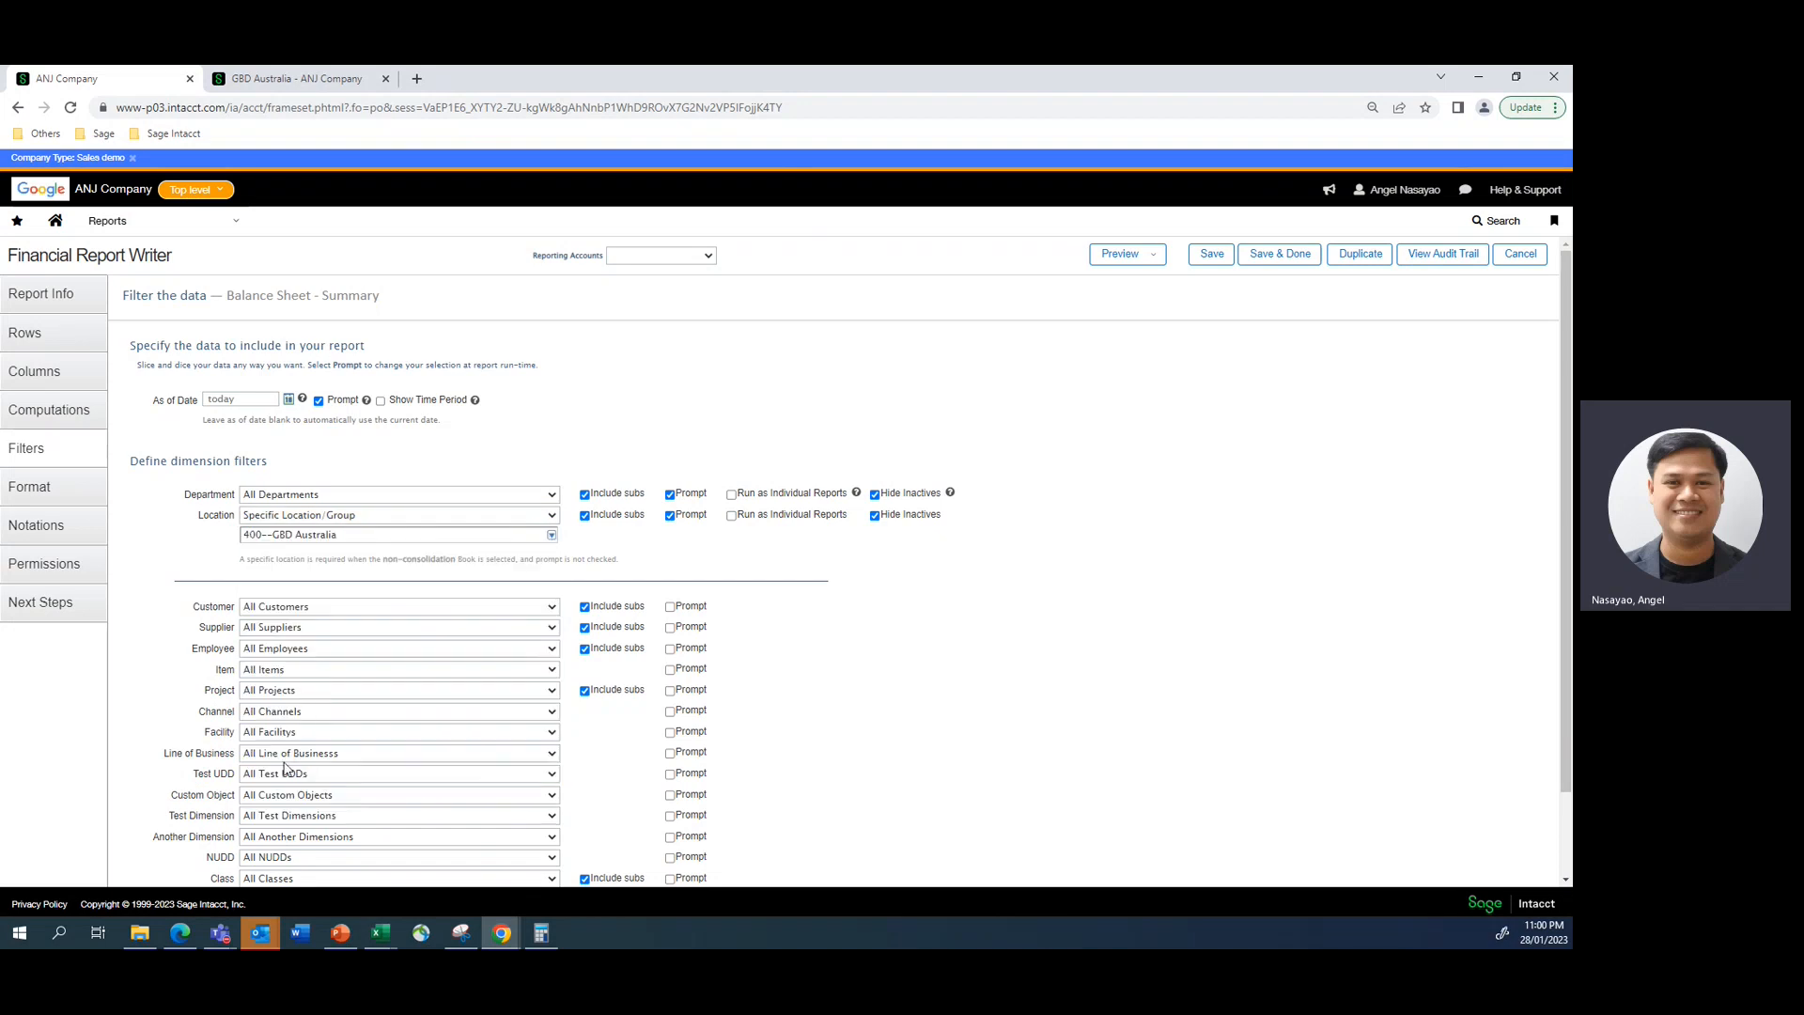
- Set the balance sheet's supplier filter to Specific Supplier/Group
click(292, 628)
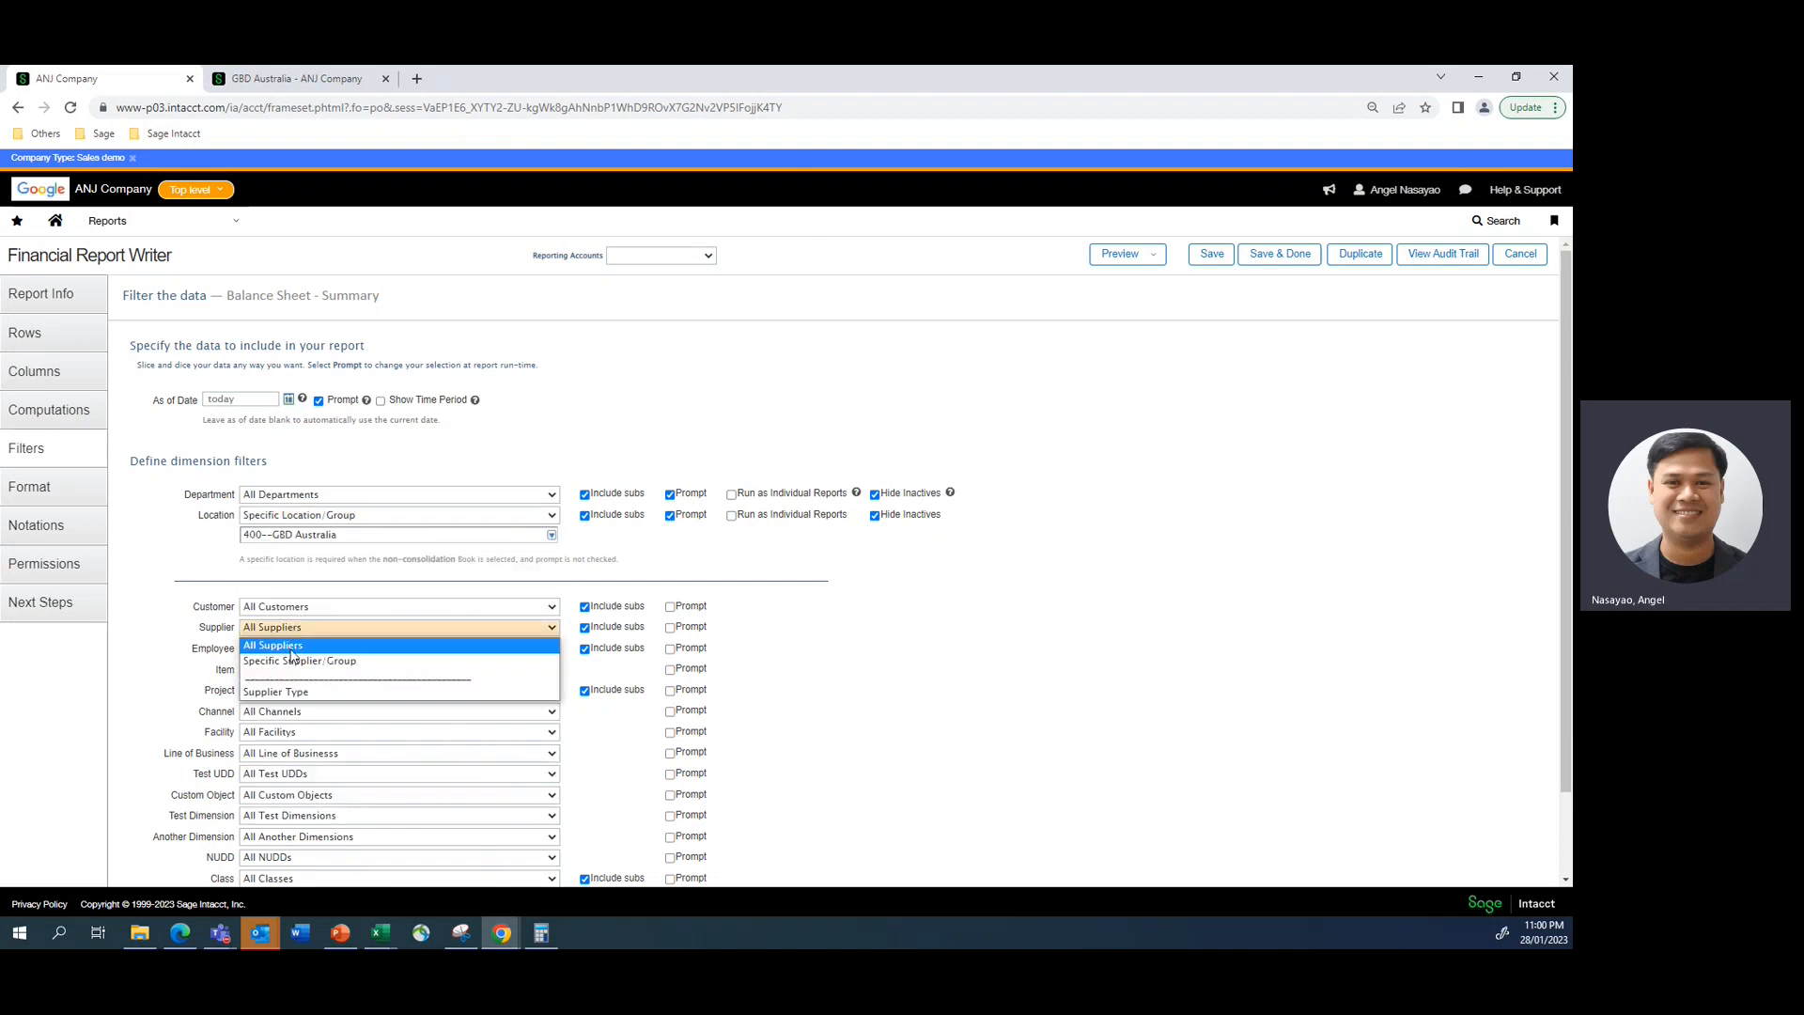
click(291, 660)
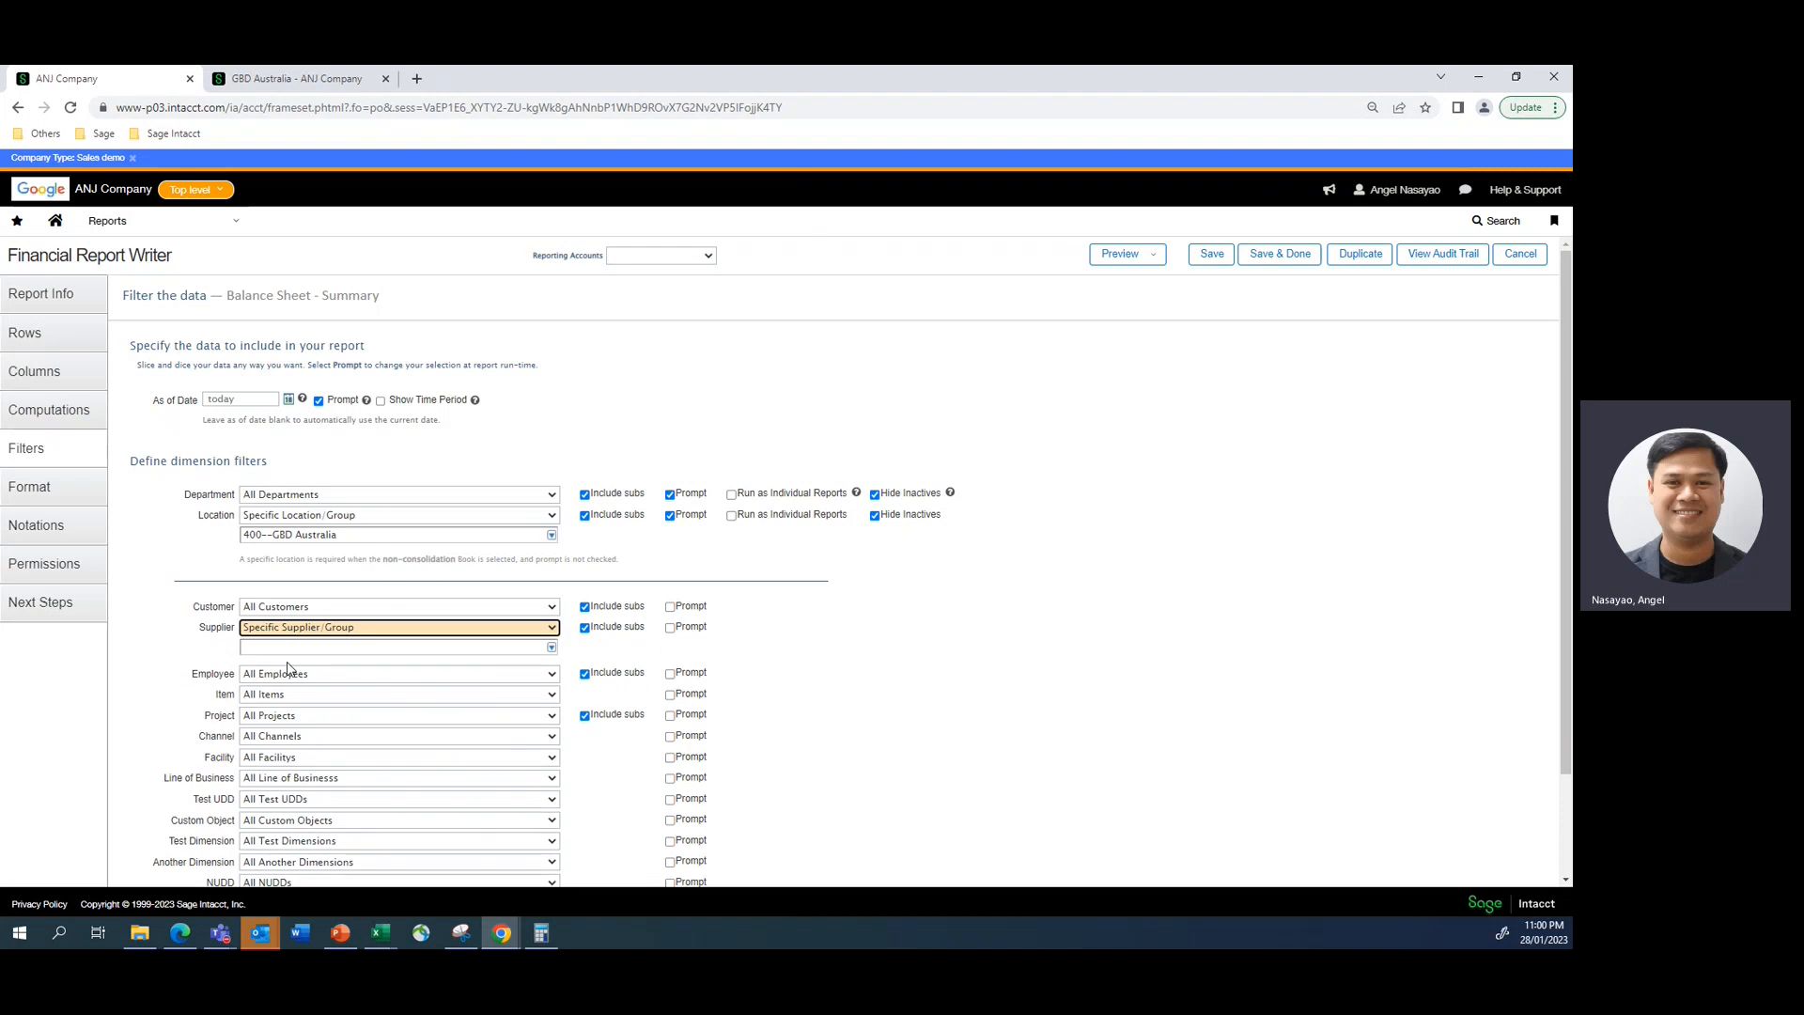
click(551, 648)
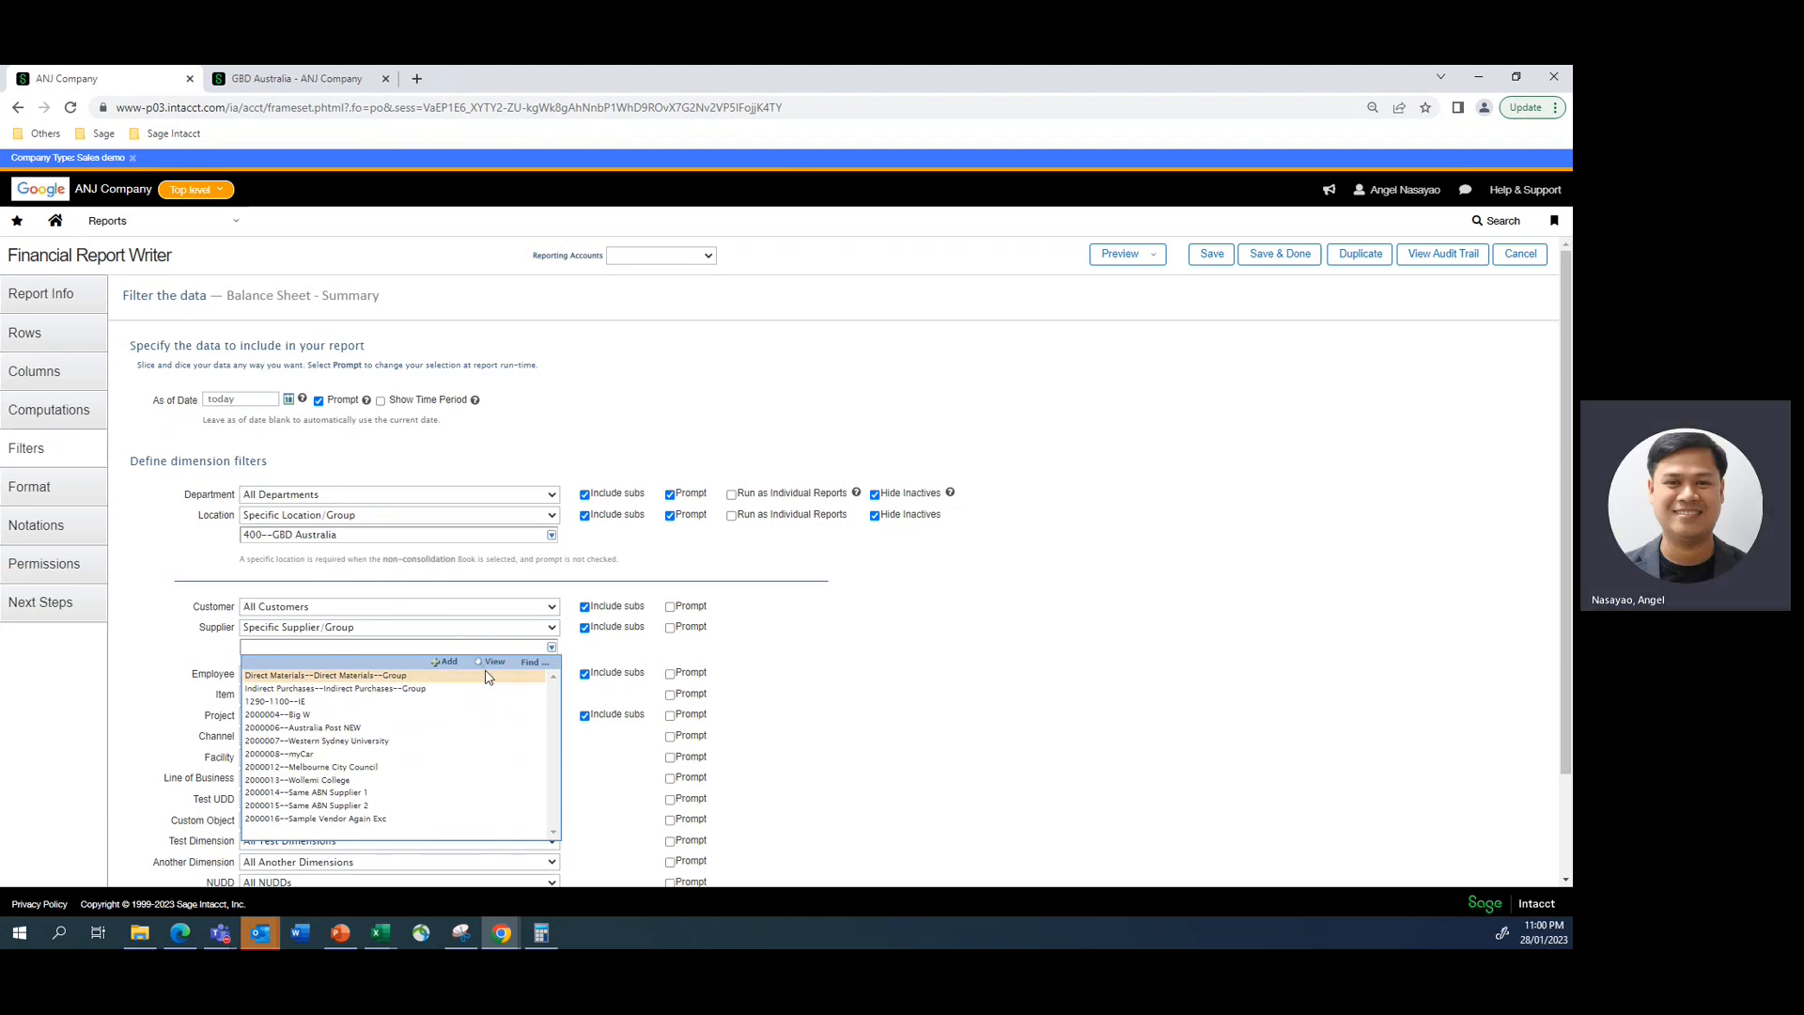
click(277, 645)
text(Demo)
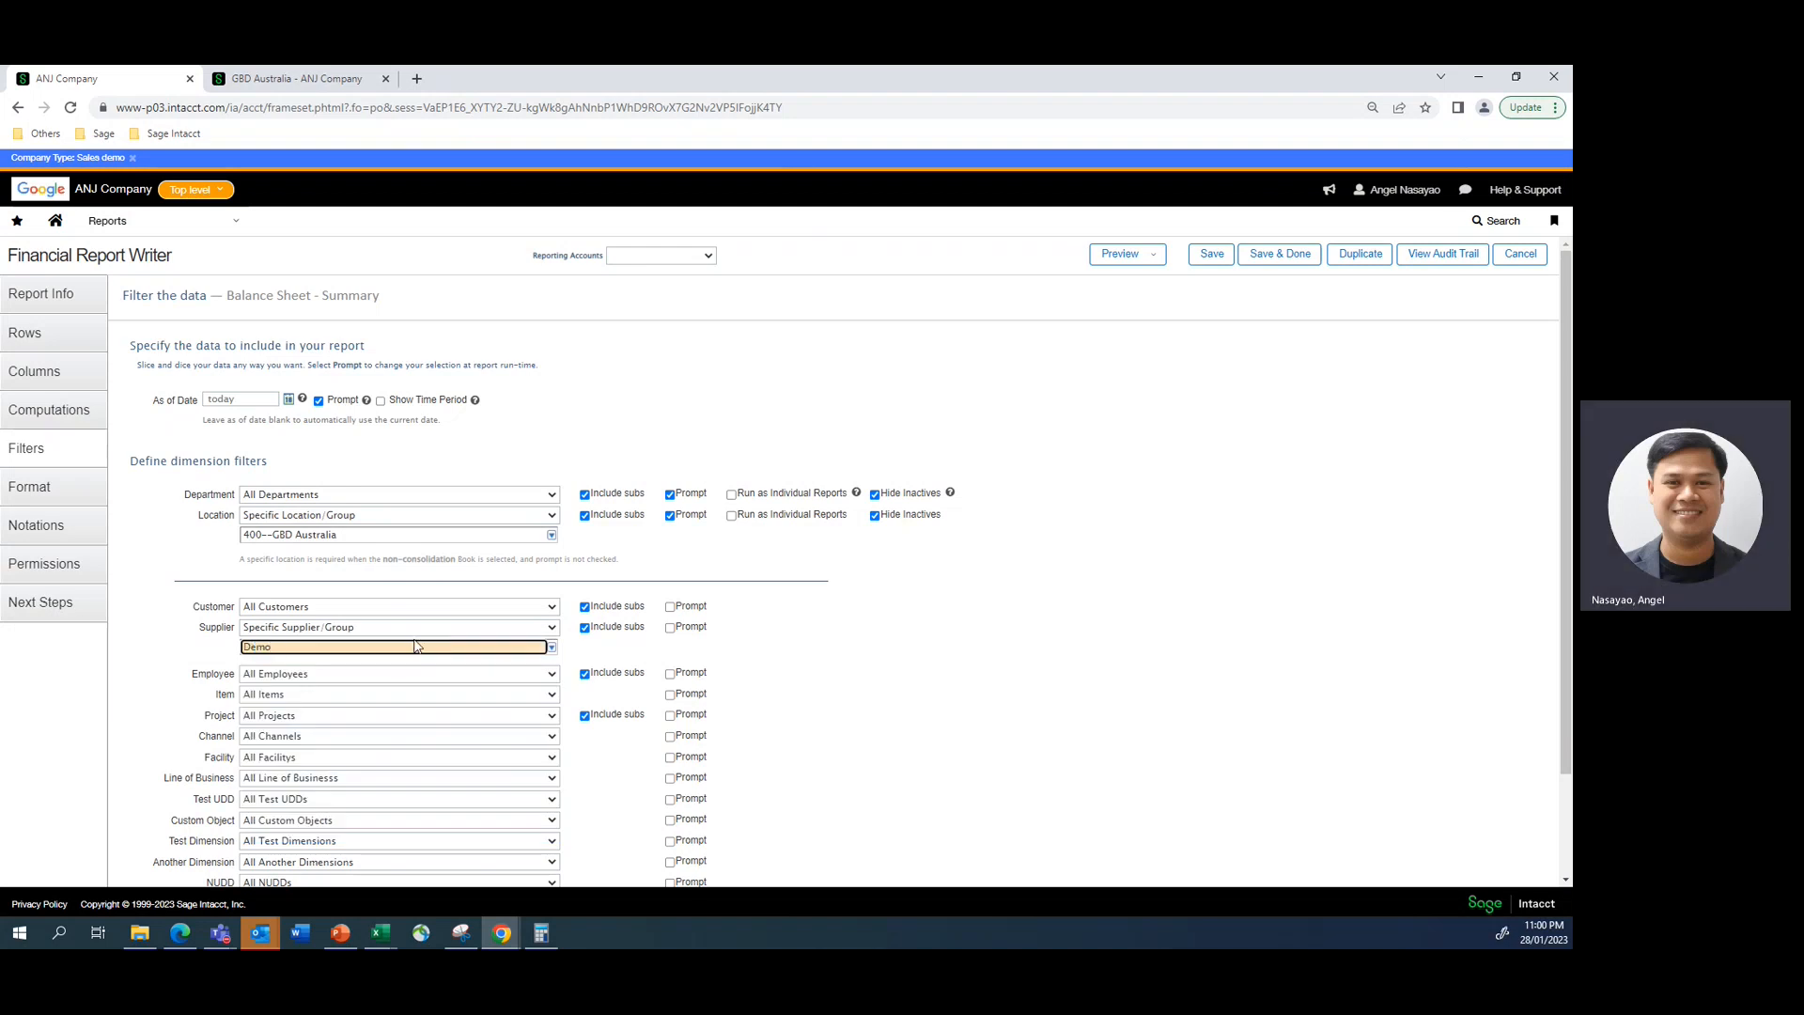
click(551, 648)
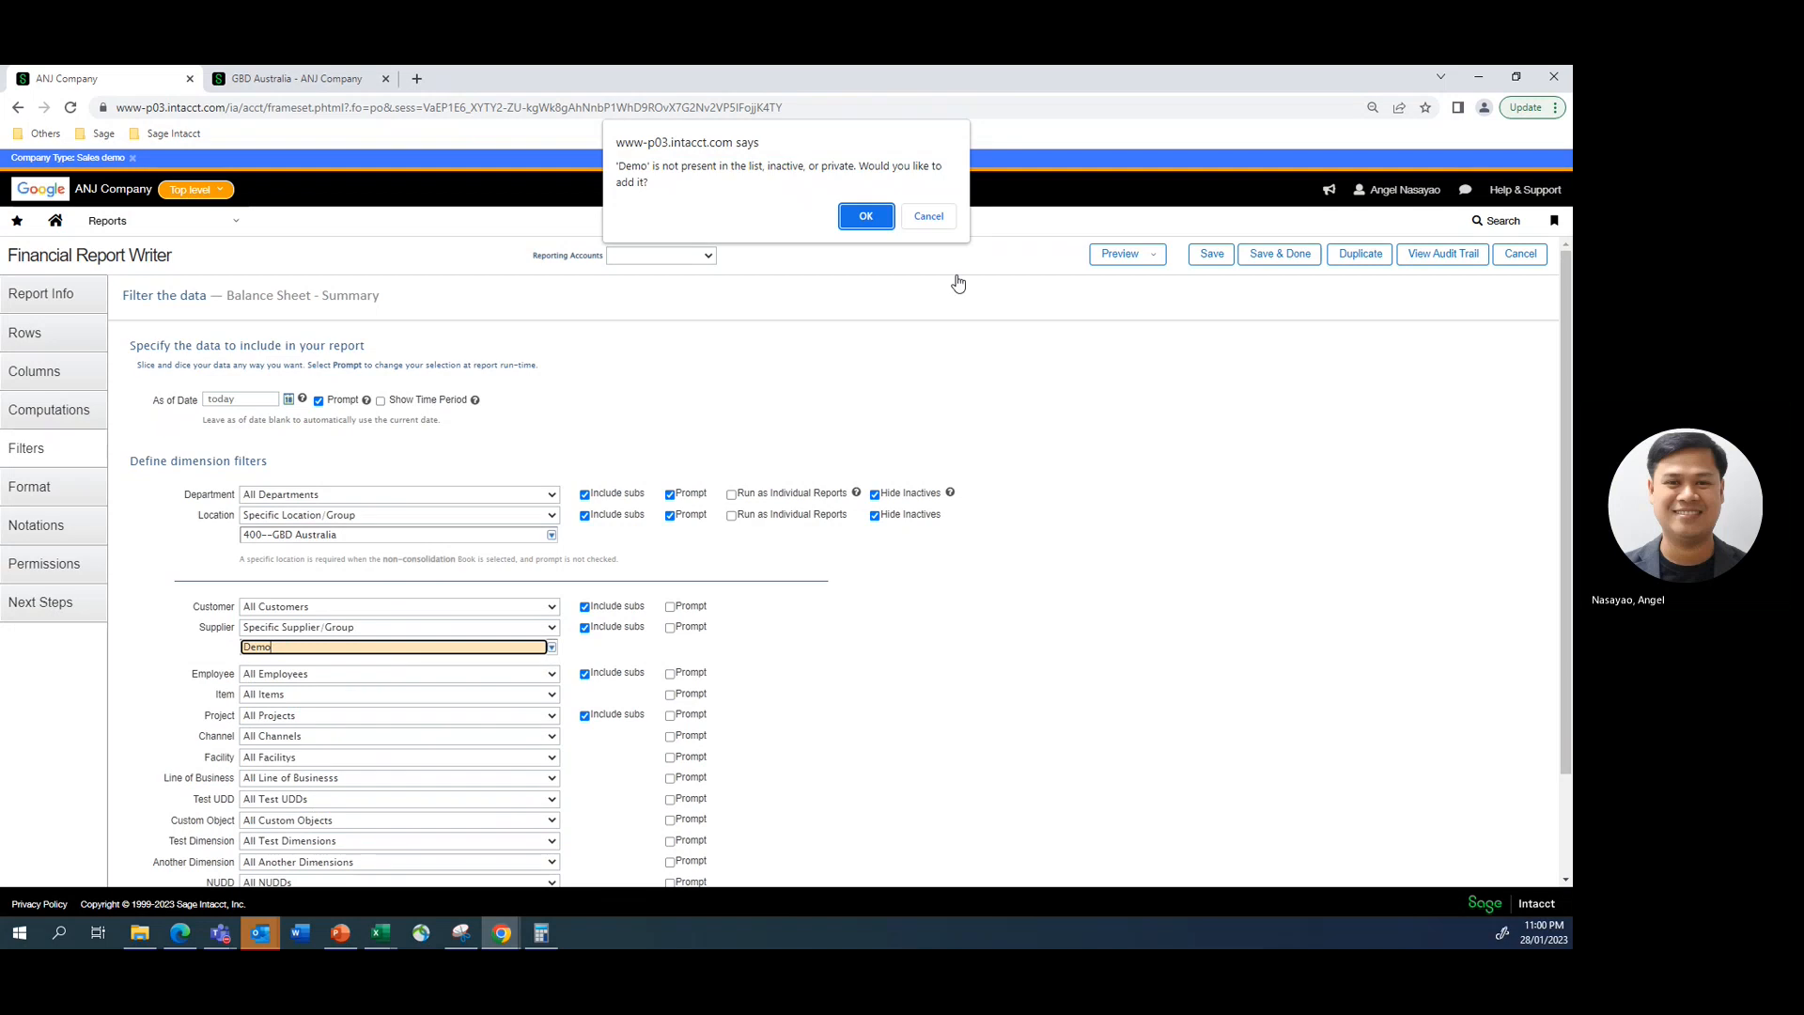
click(927, 217)
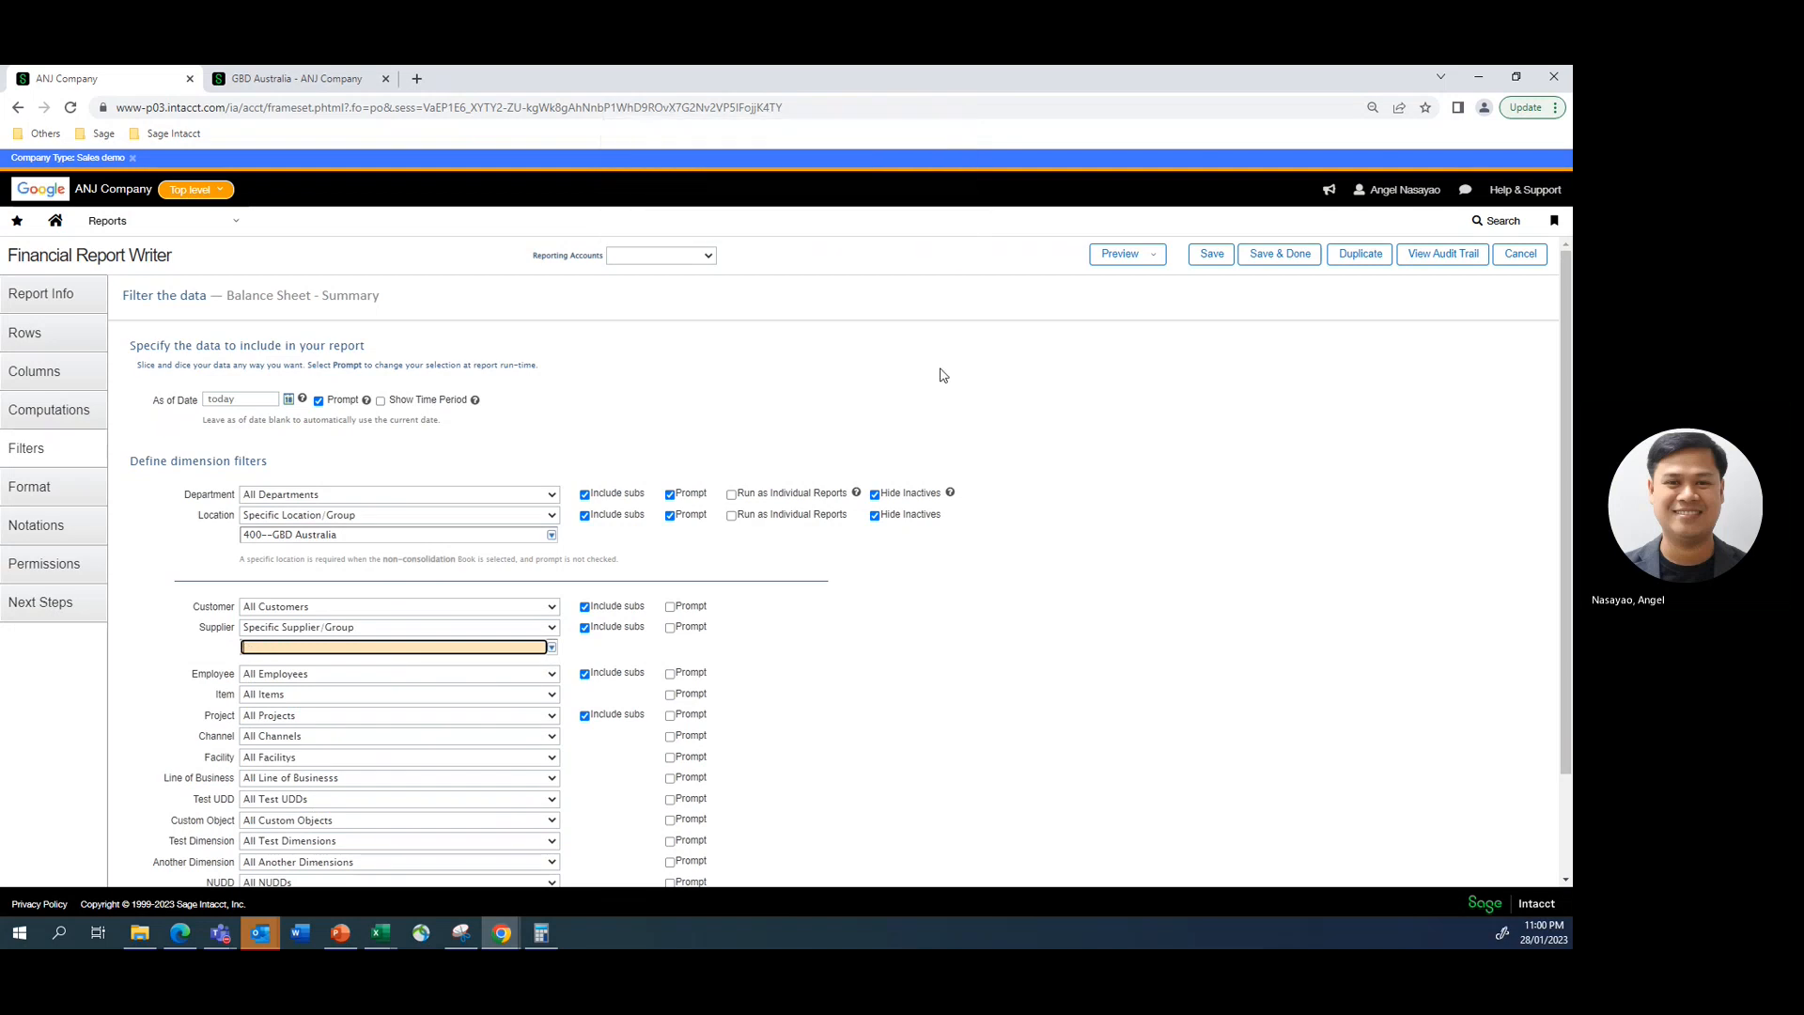
- Find "demo" in the supplier lookup and choose Demo Supplier as the report's specific supplier
click(551, 648)
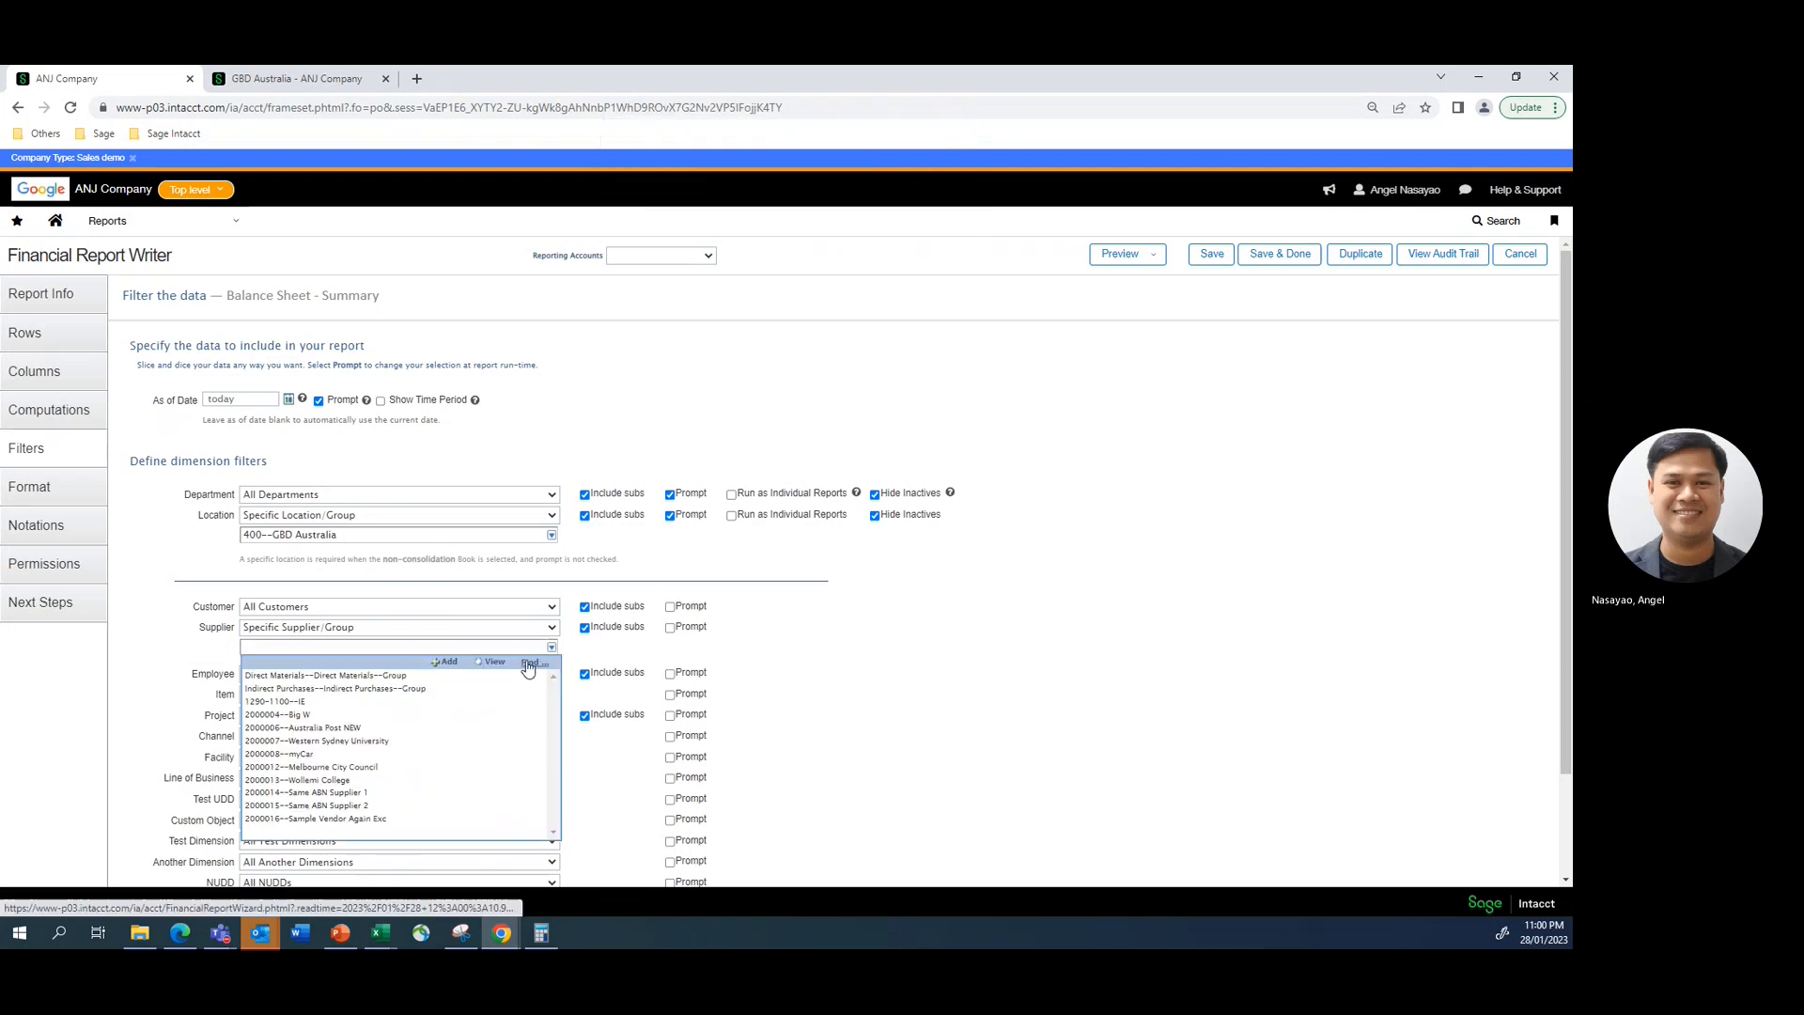
click(528, 663)
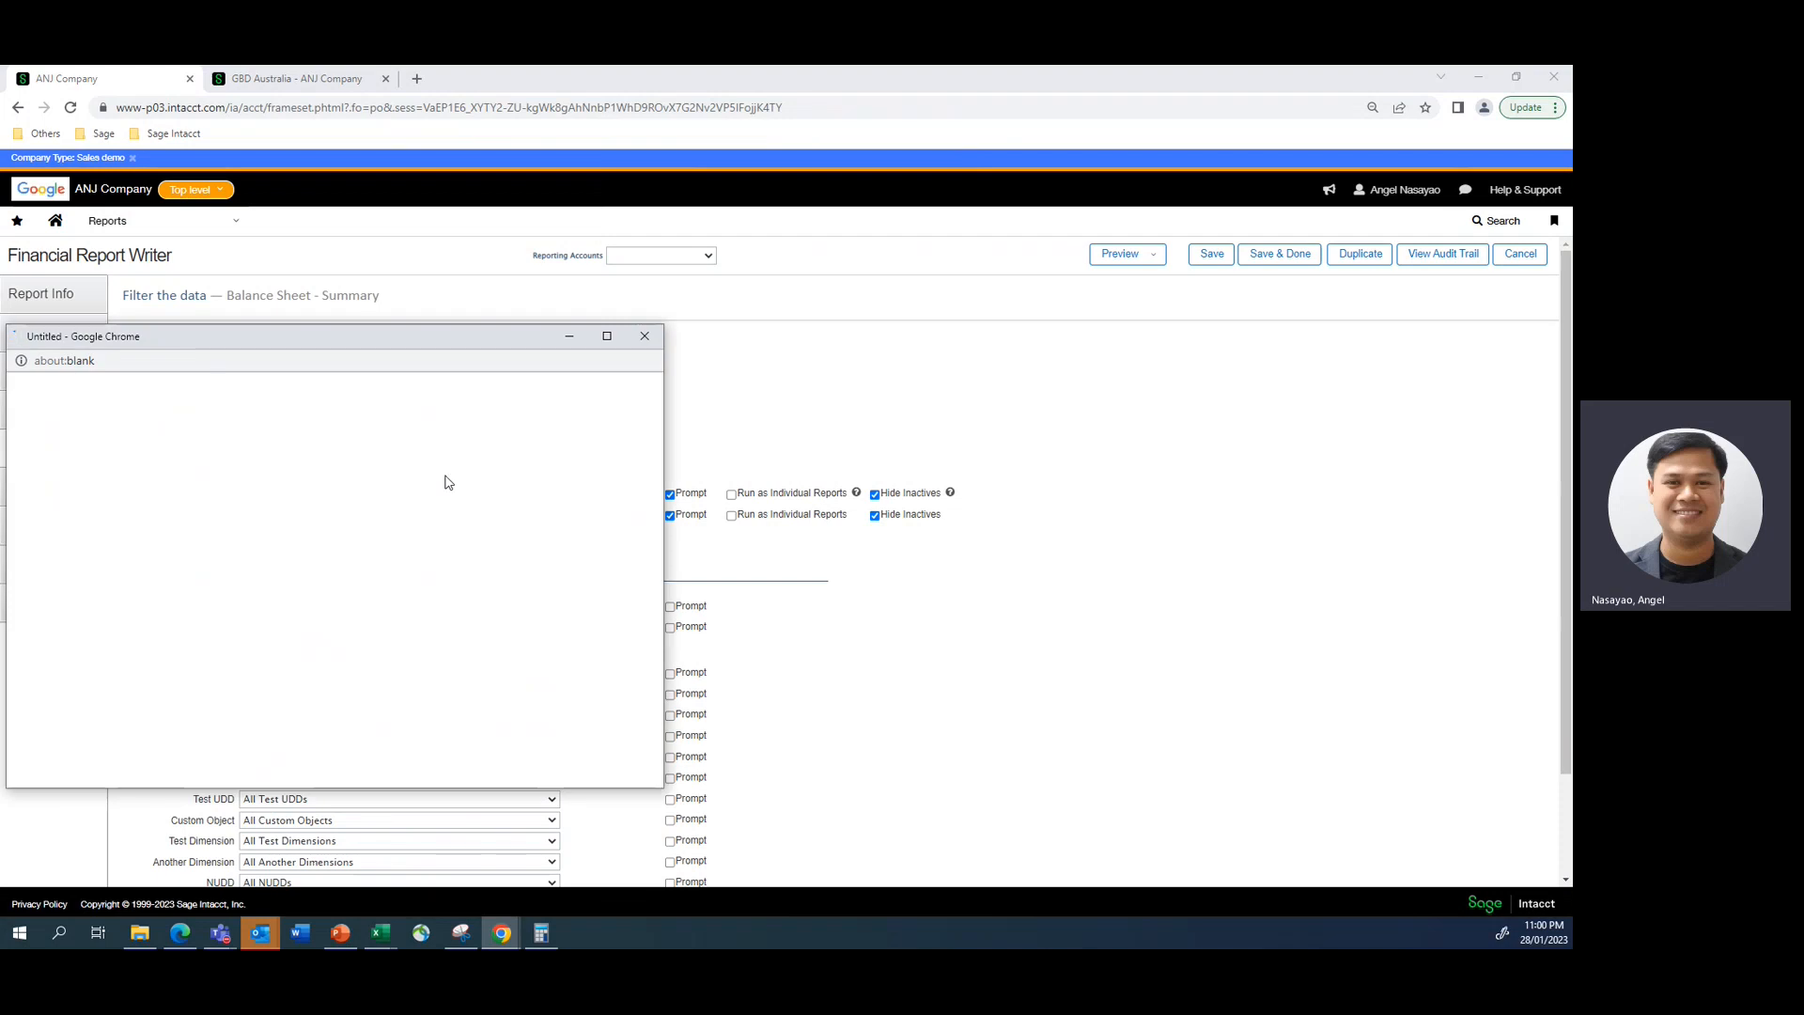
click(93, 507)
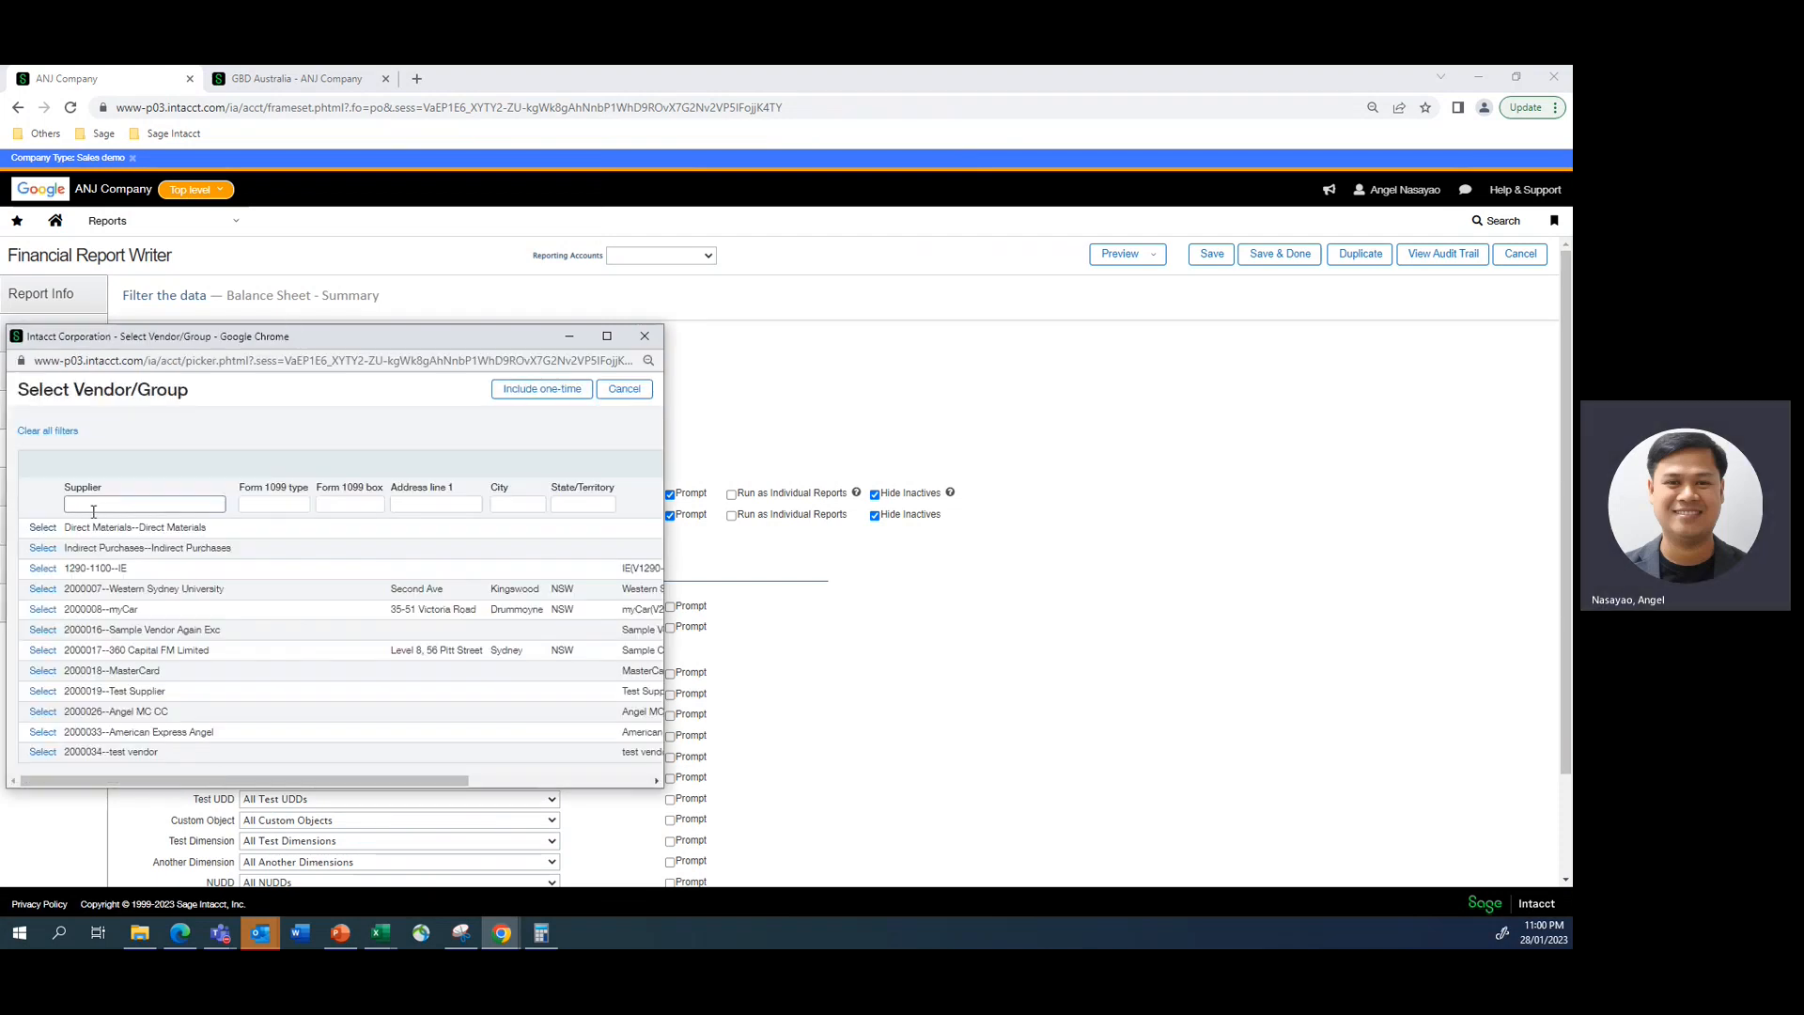
text(c)
text(emo)
key(Return)
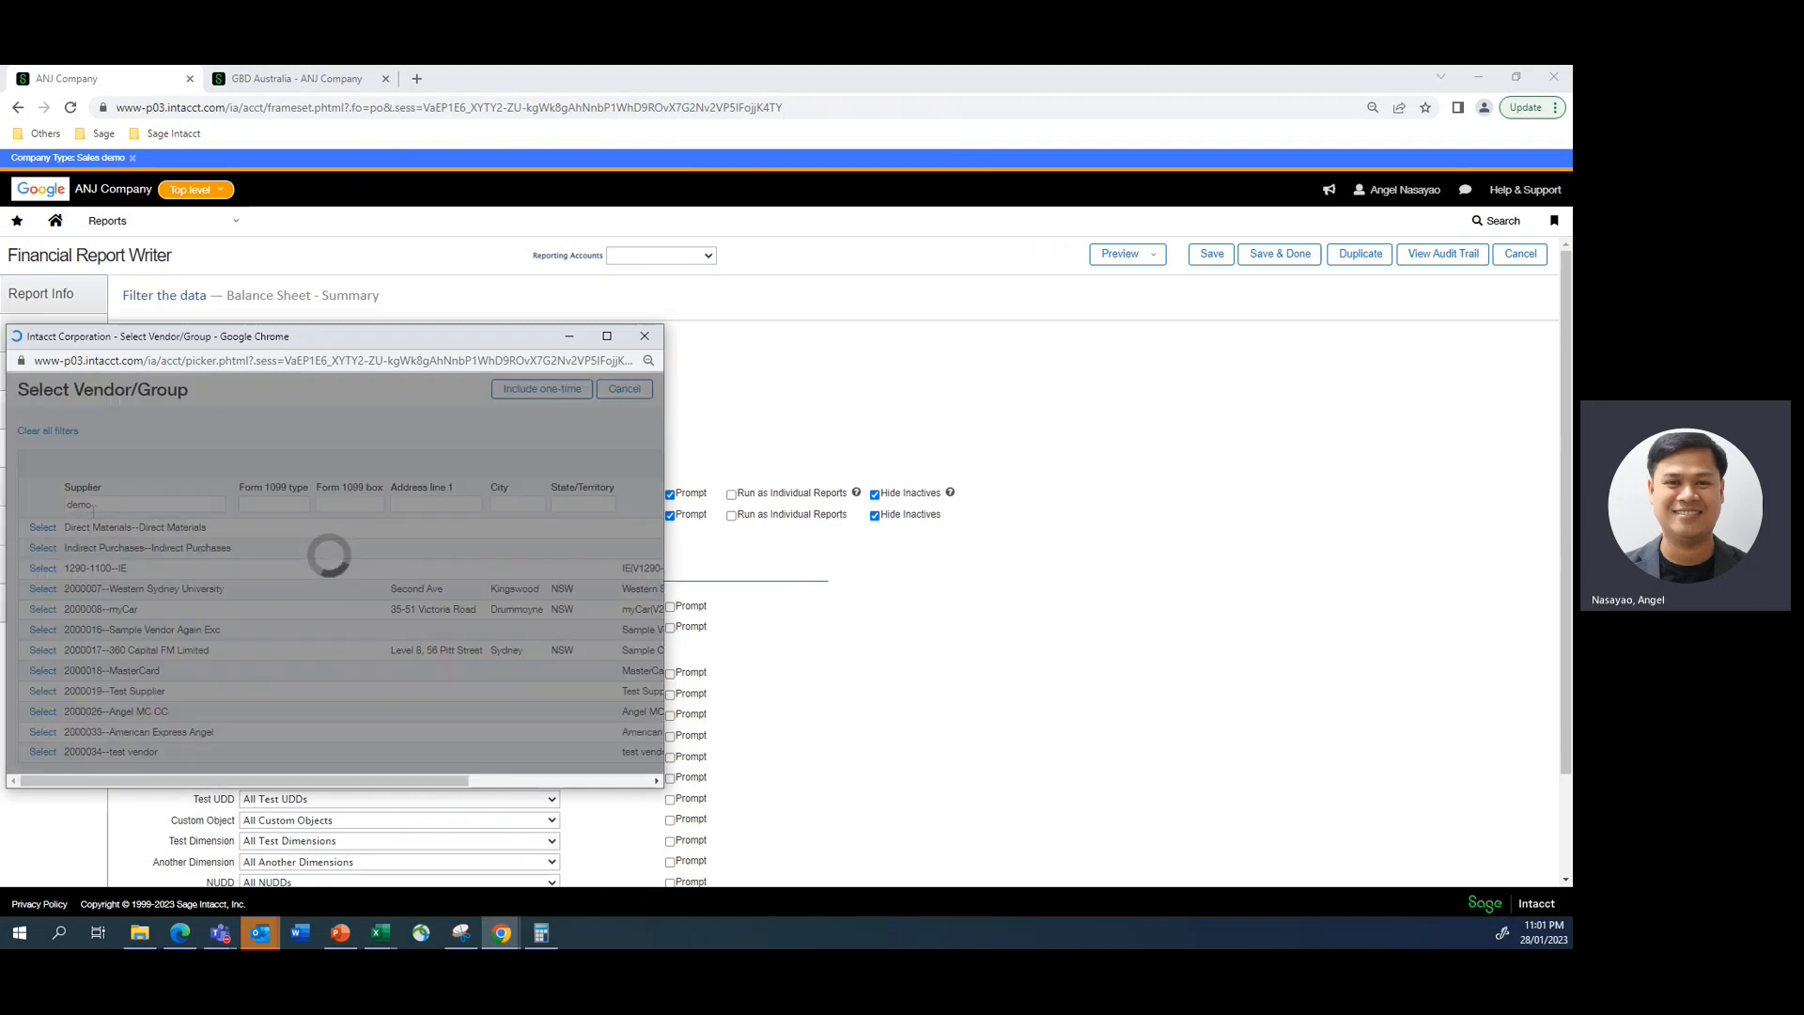
click(41, 529)
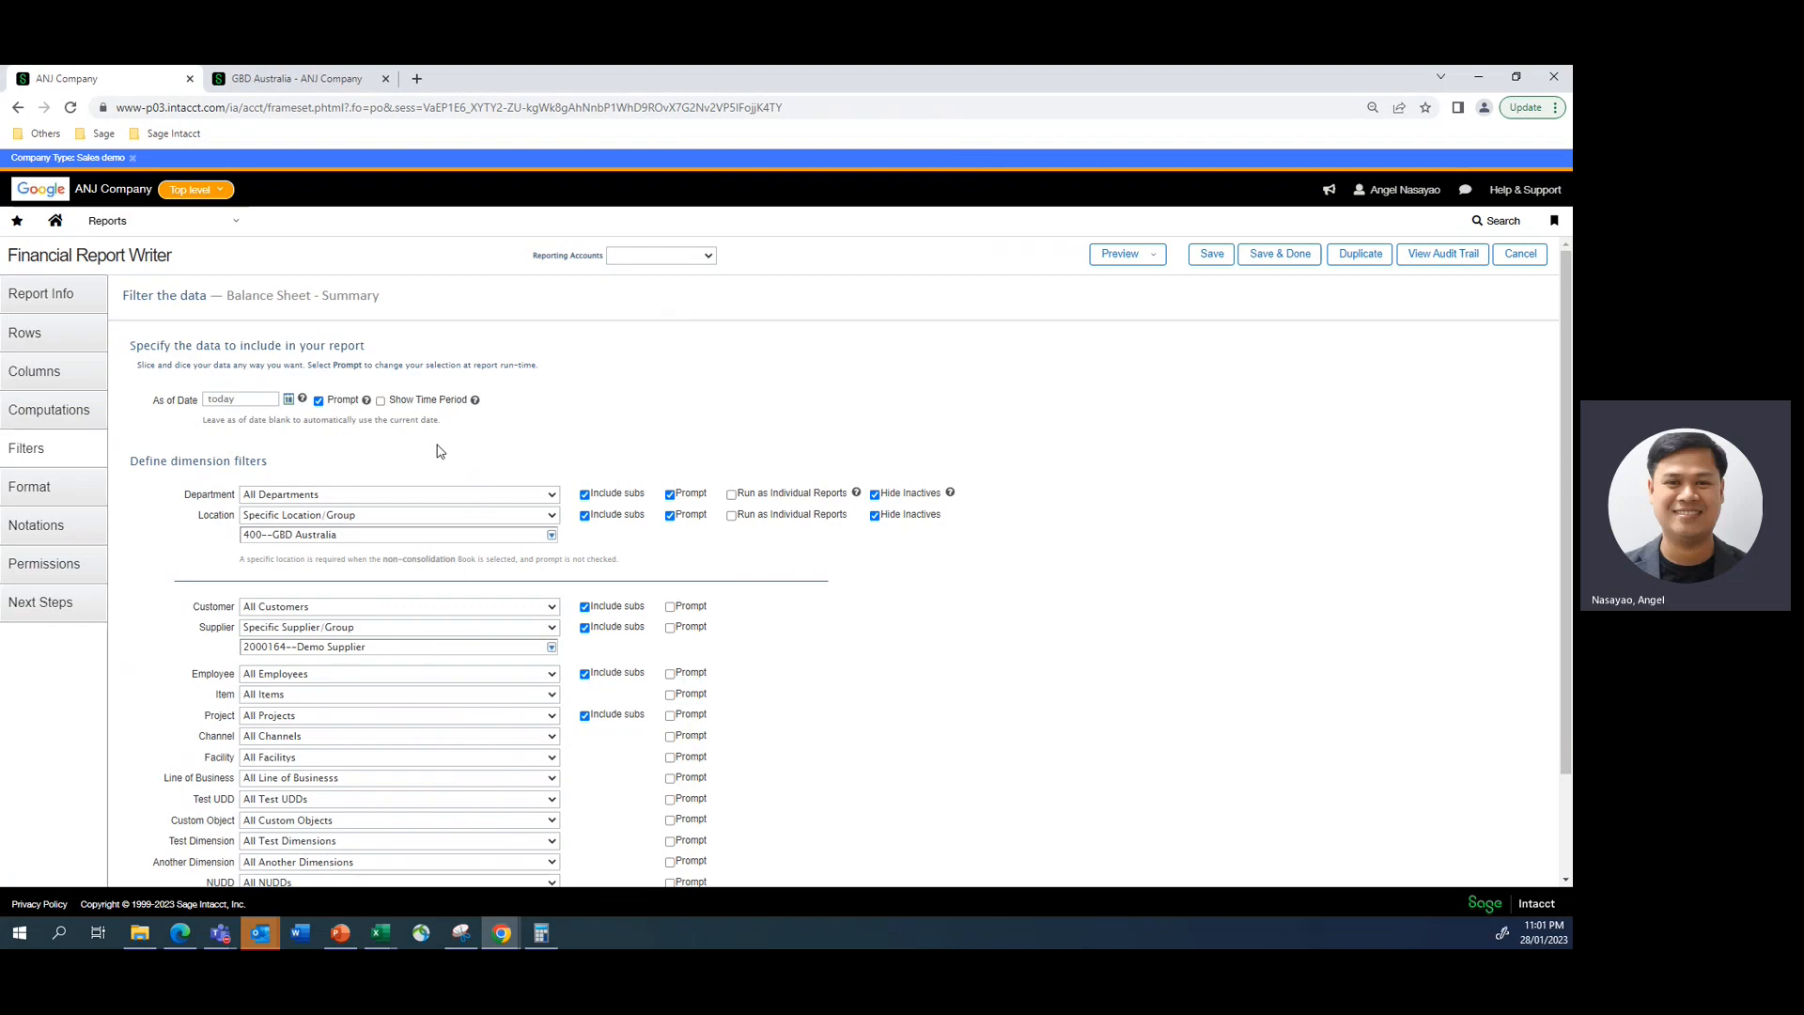
- Preview the filtered balance sheet as an HTML report and examine its Accounts Payable and Cash and Cash Equivalents amounts
click(1132, 254)
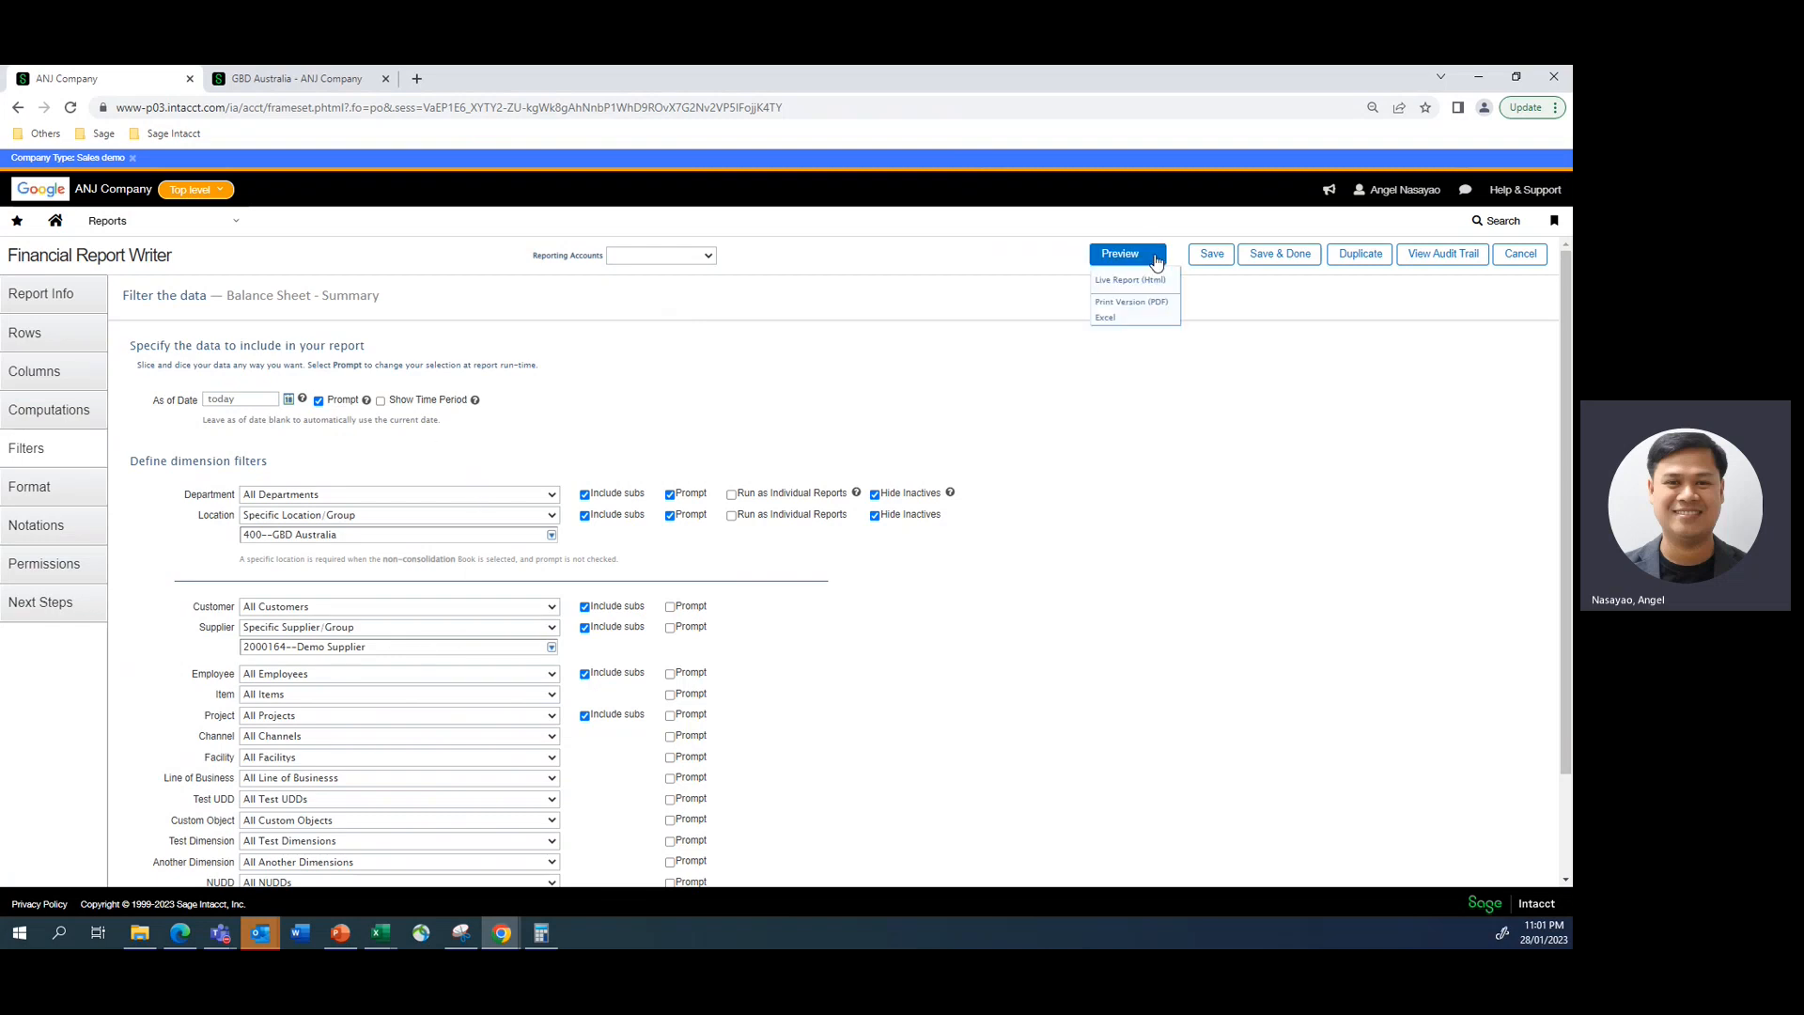
click(1106, 284)
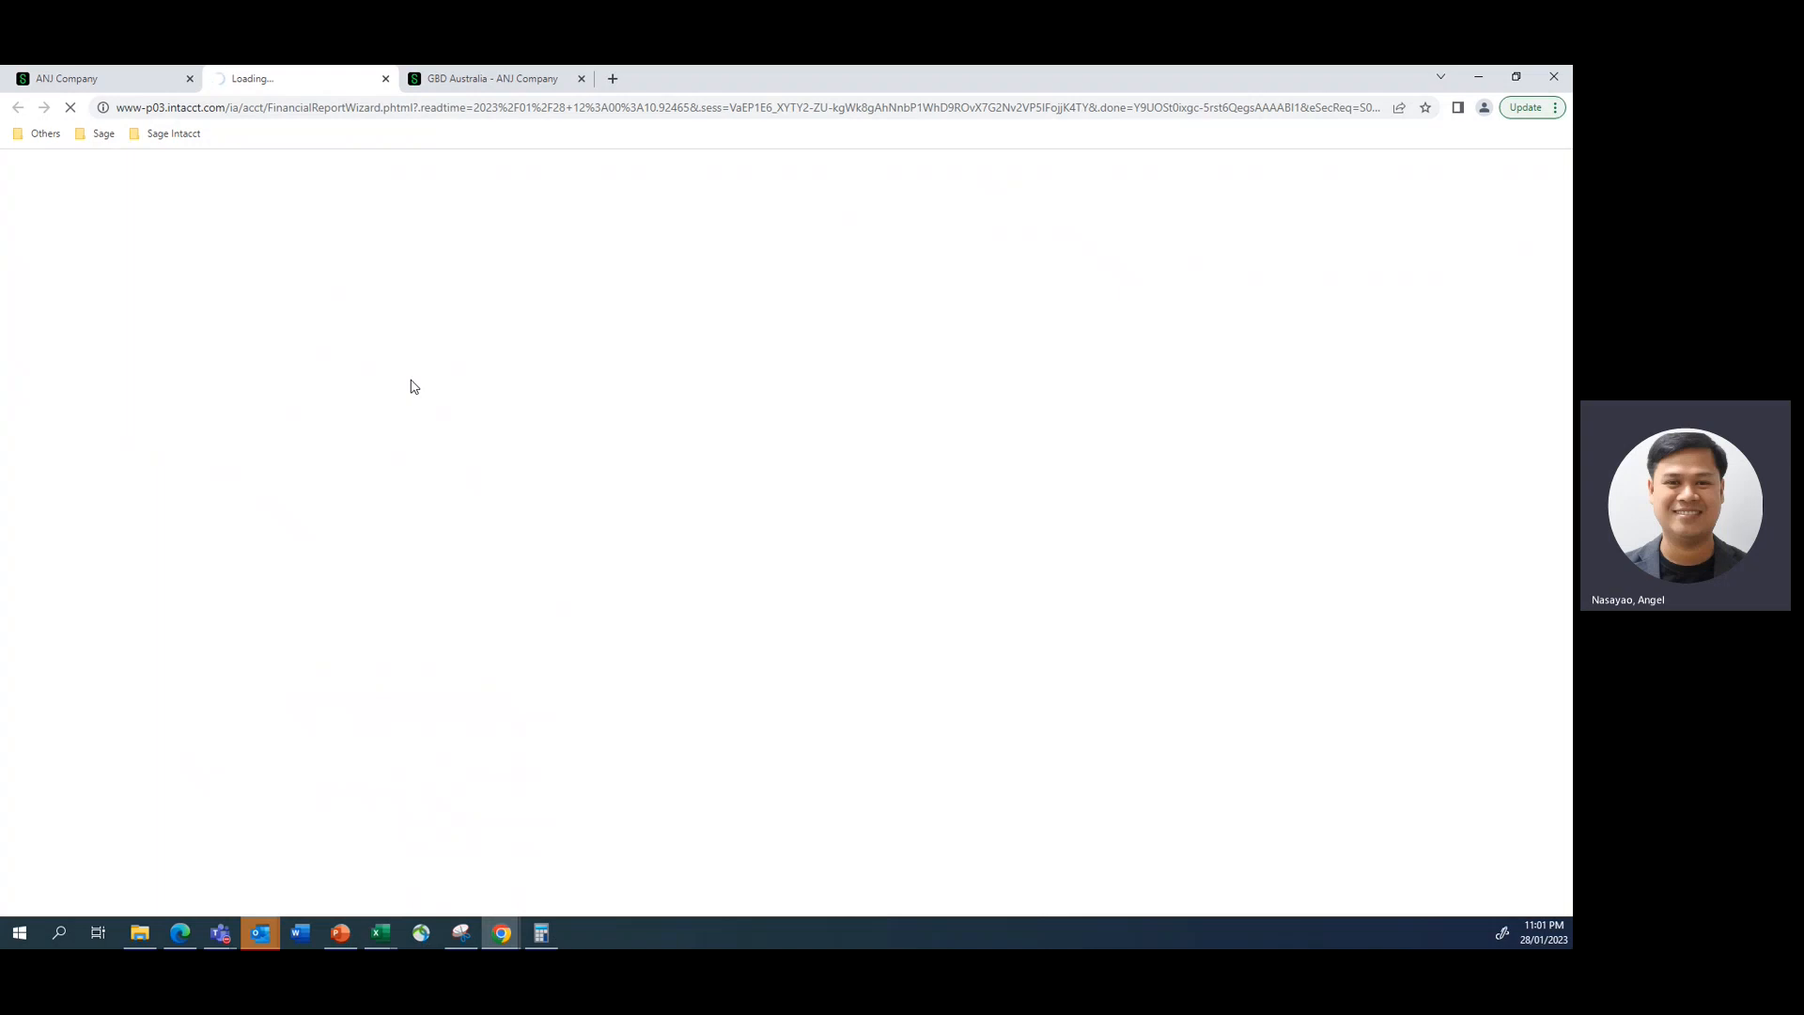
click(462, 83)
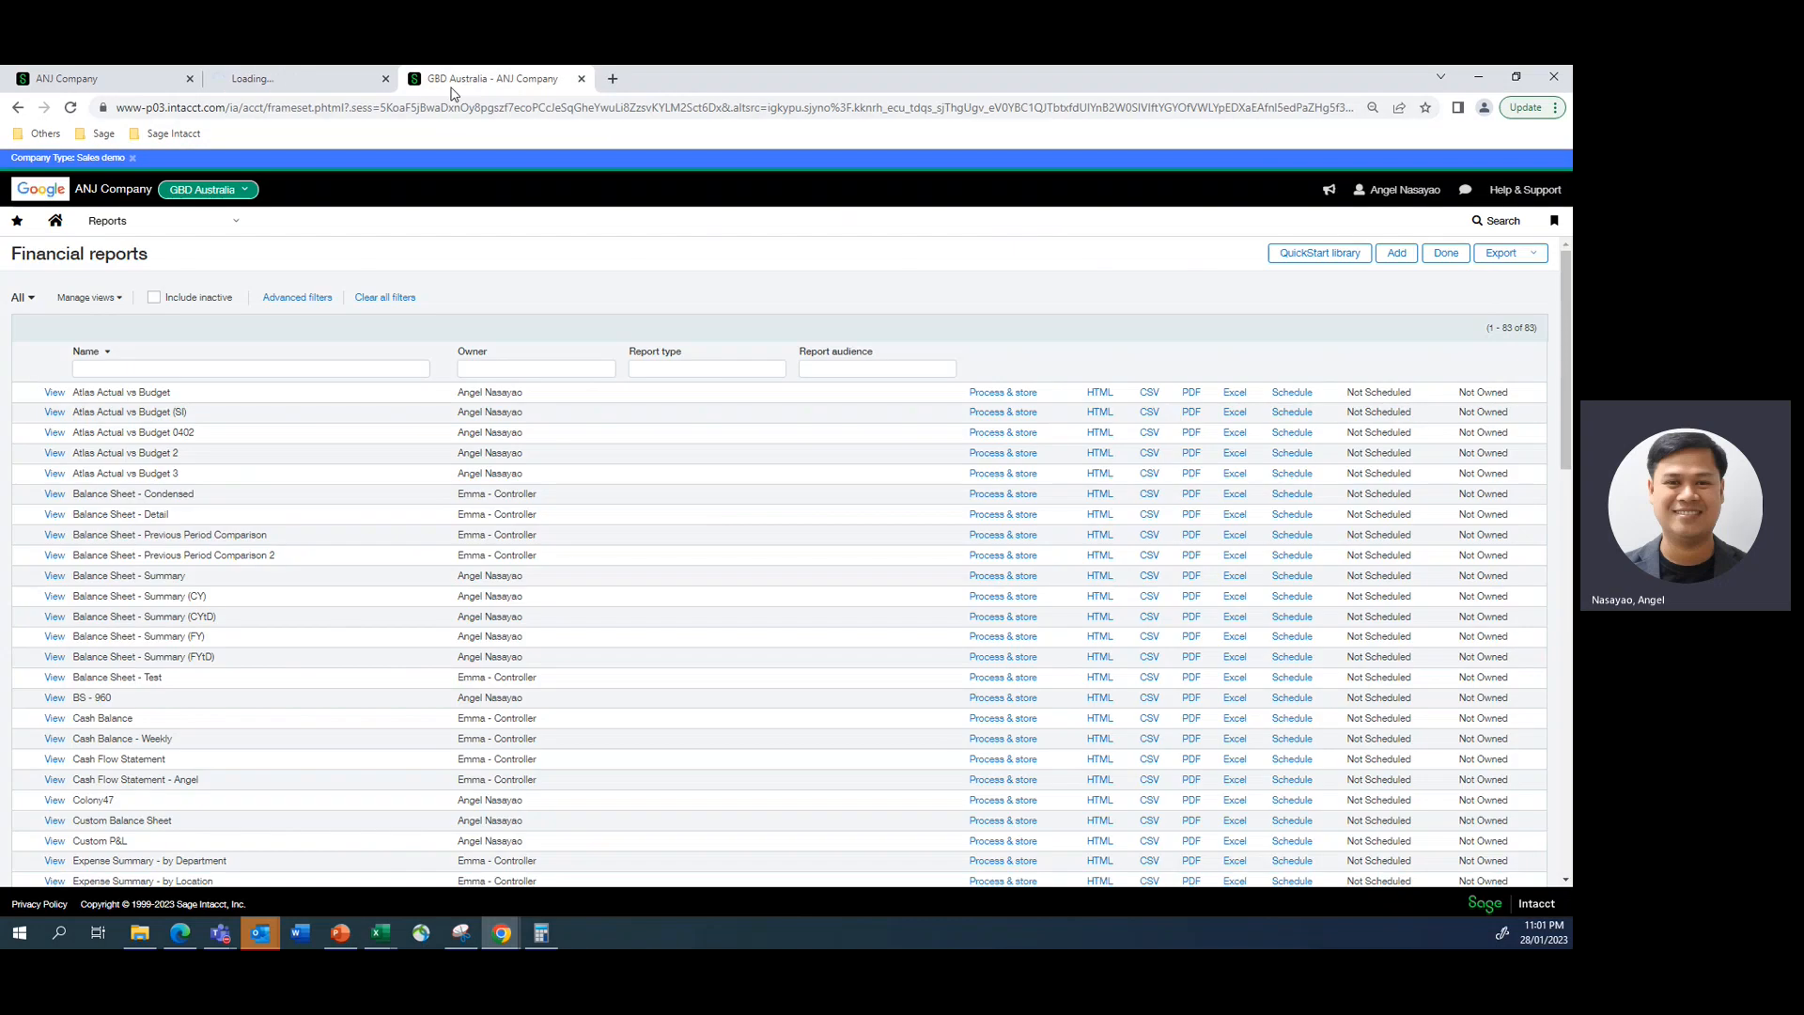
click(276, 80)
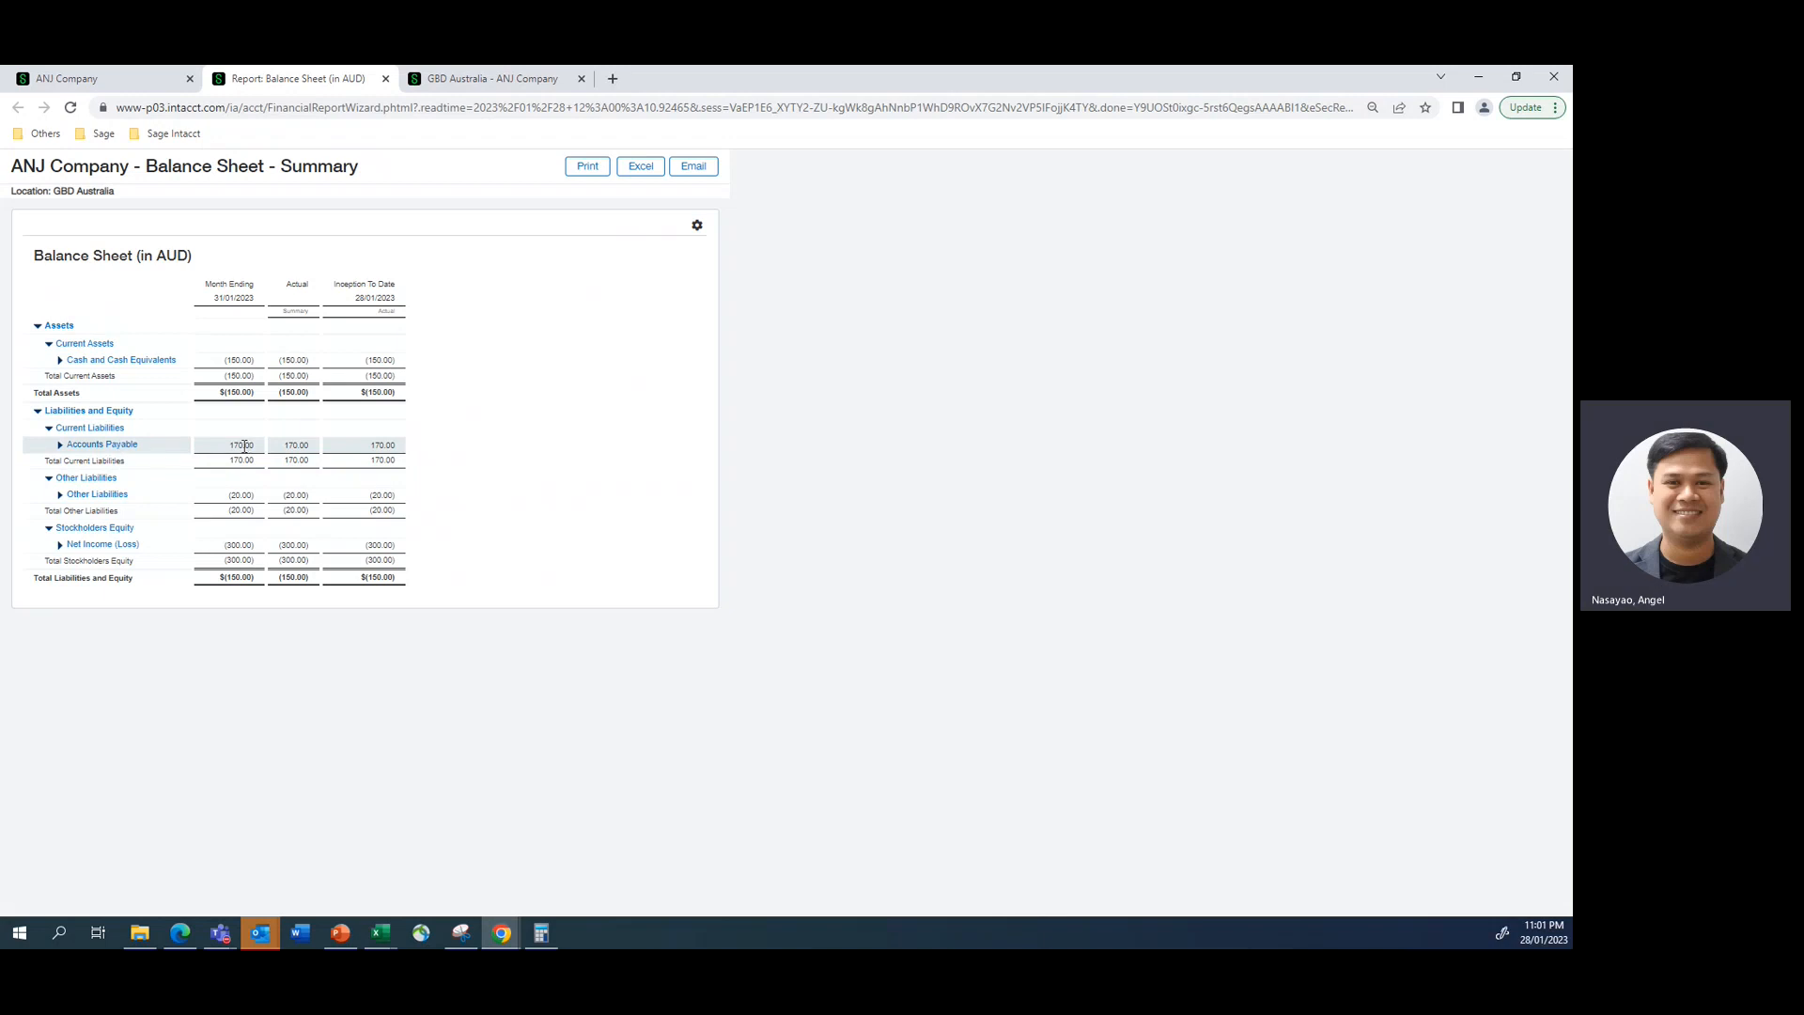
drag(233, 446, 254, 444)
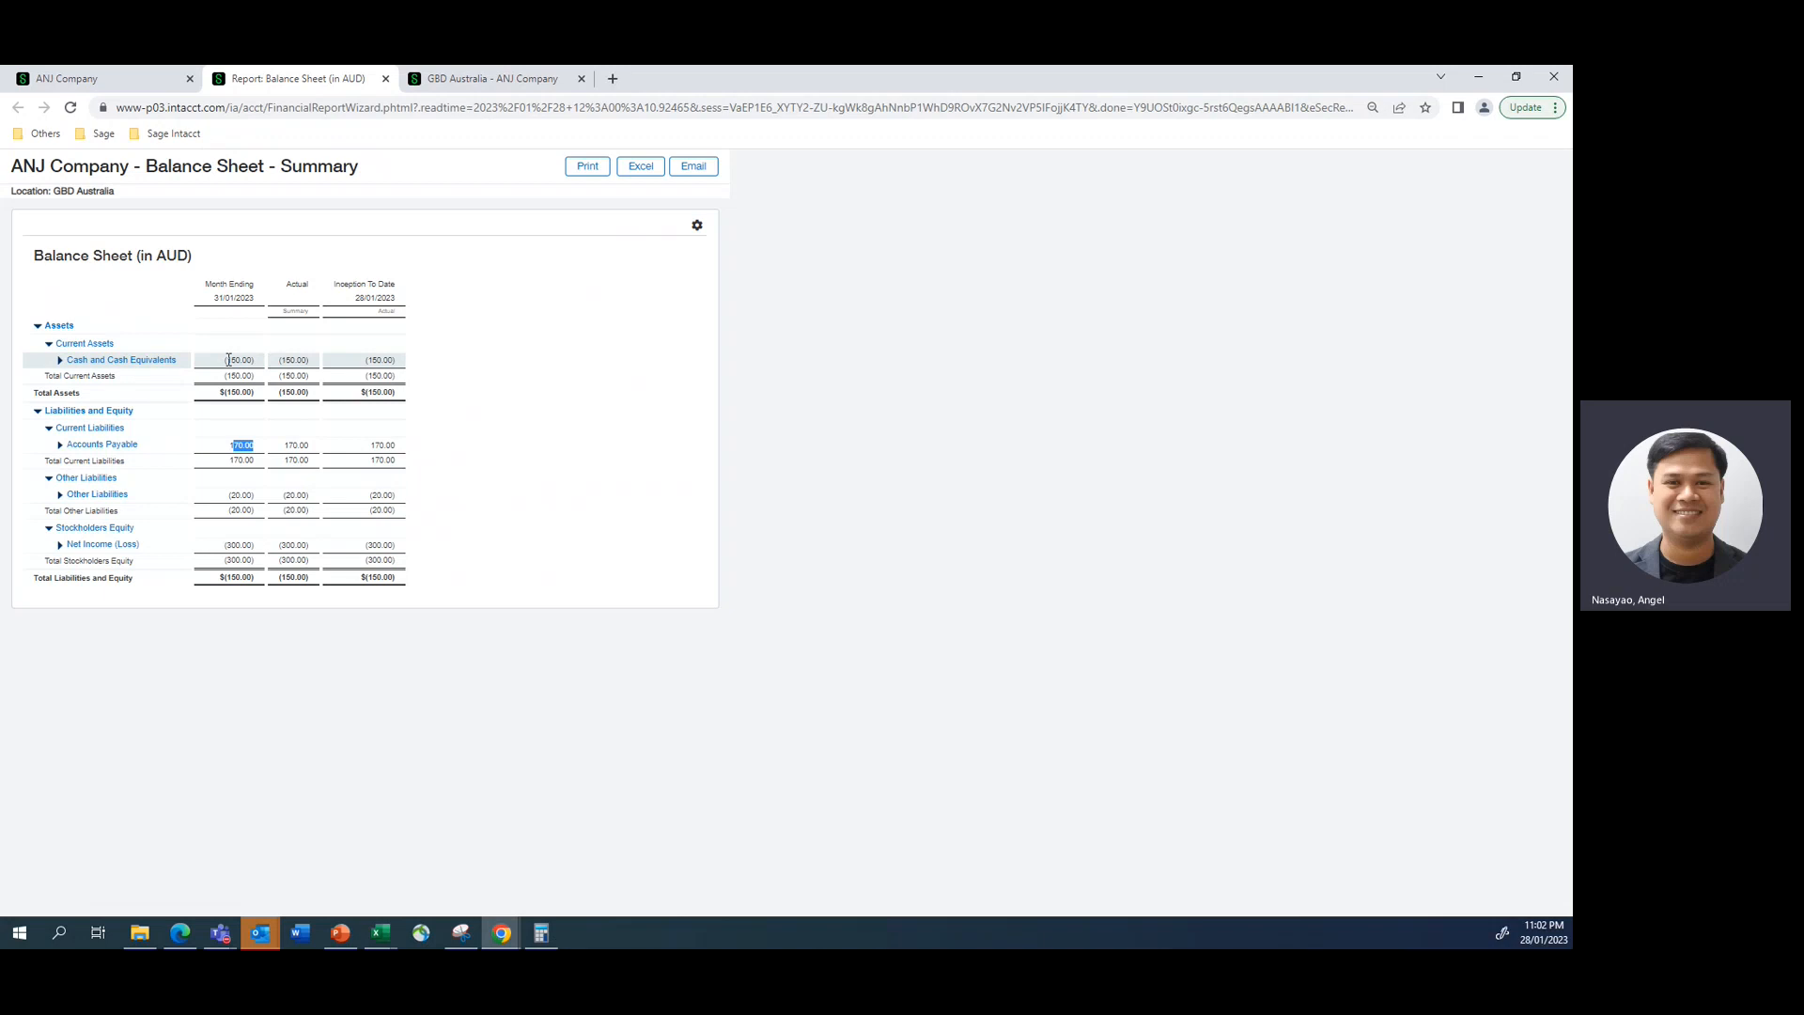
drag(225, 360, 260, 358)
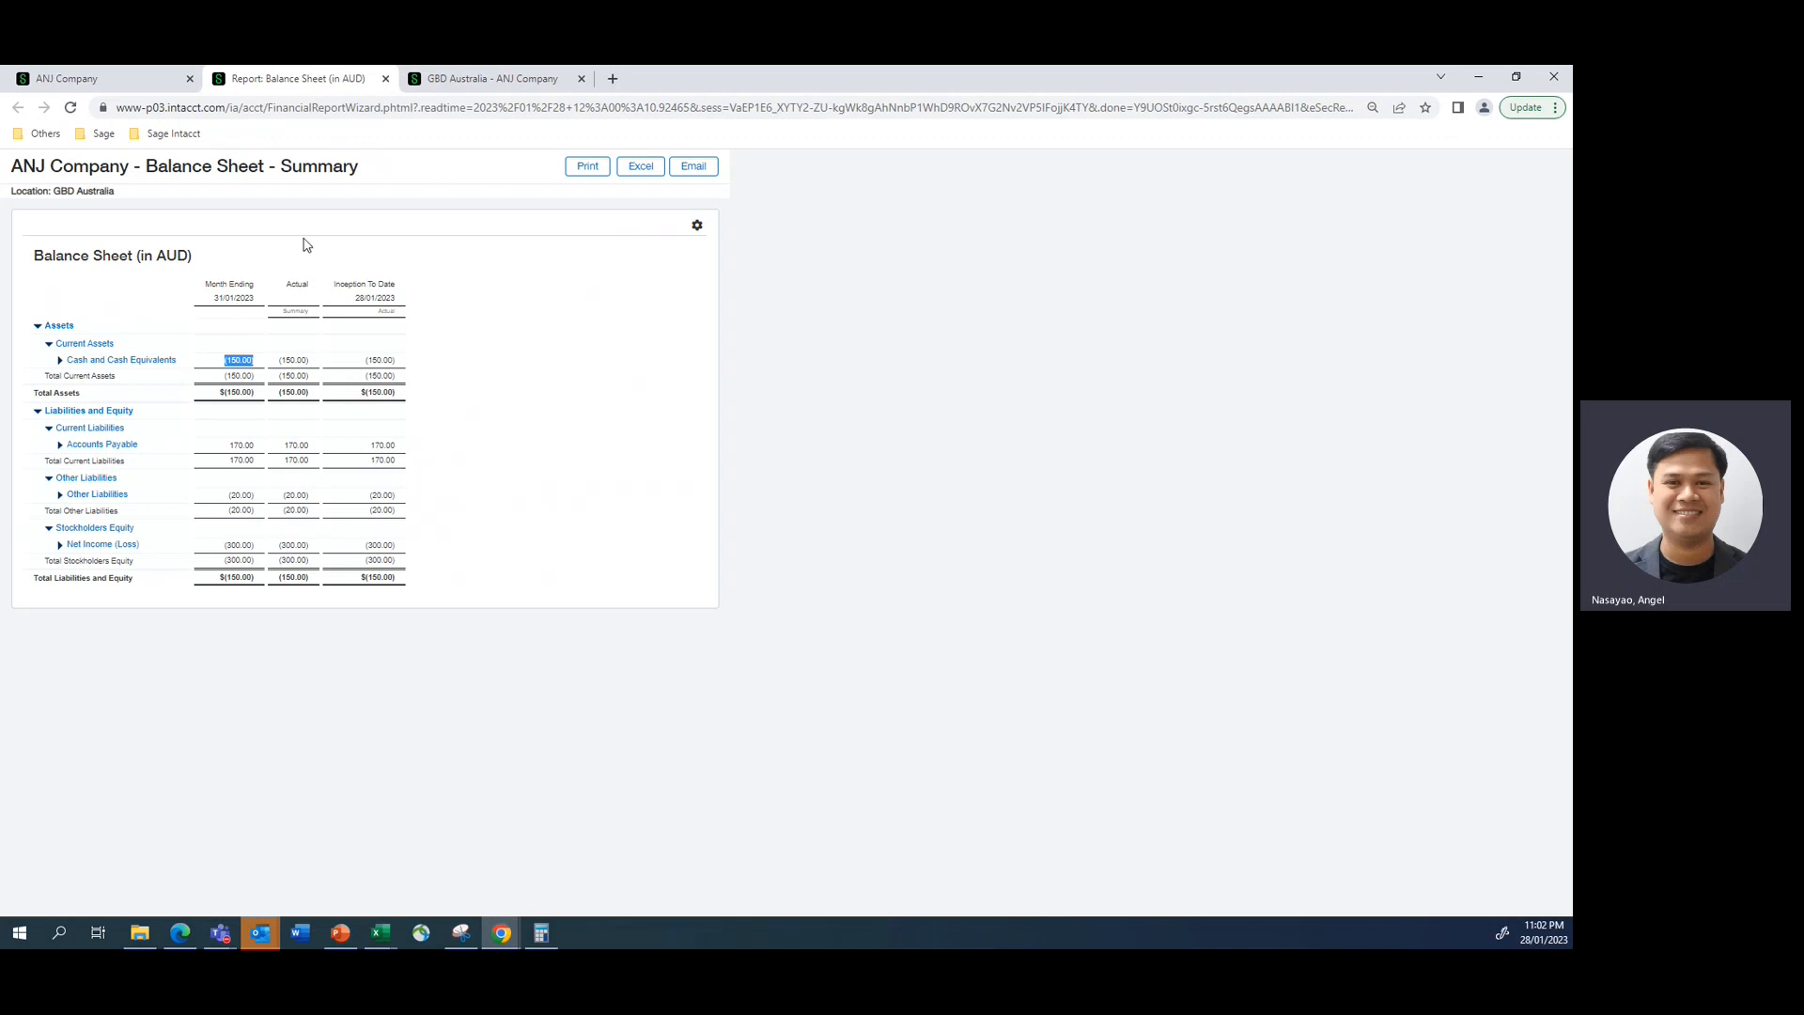
- Return to the top-level page, open bank reconciliation in Cash Management, and choose the 400_SVB--Commonwealth Bank (AUD) account
click(115, 84)
click(235, 222)
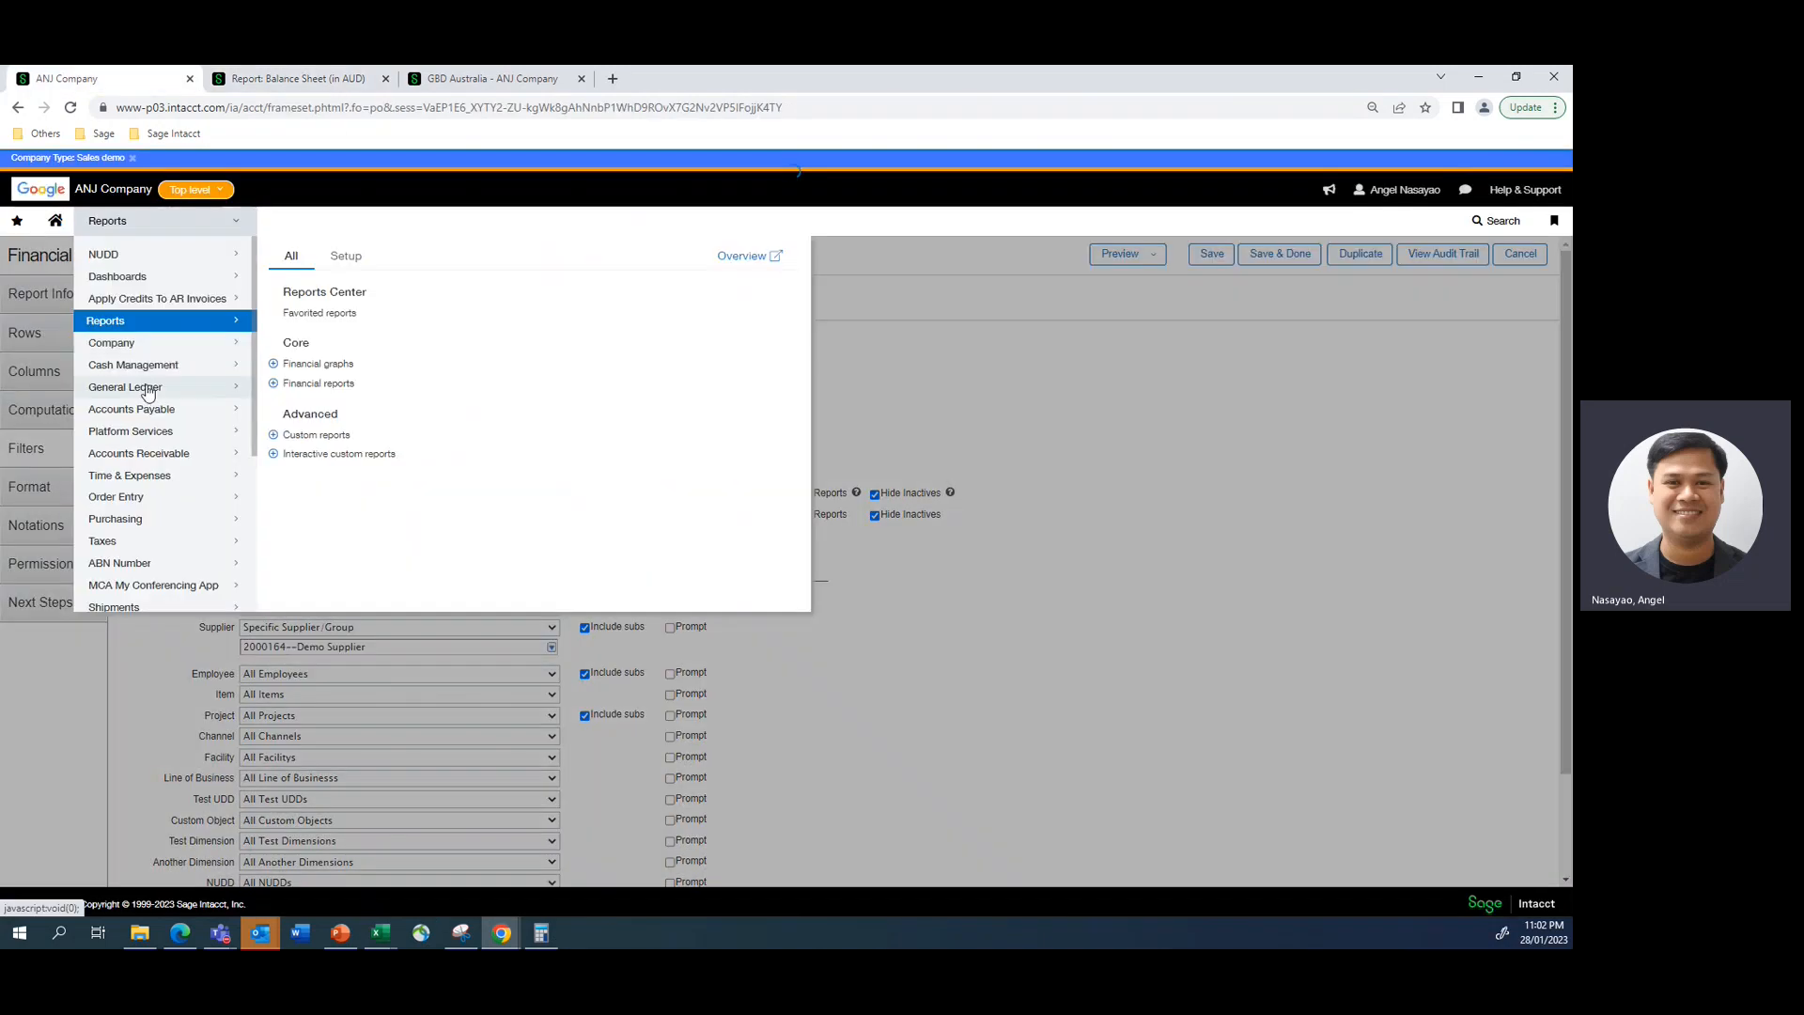
mouse_move(148, 376)
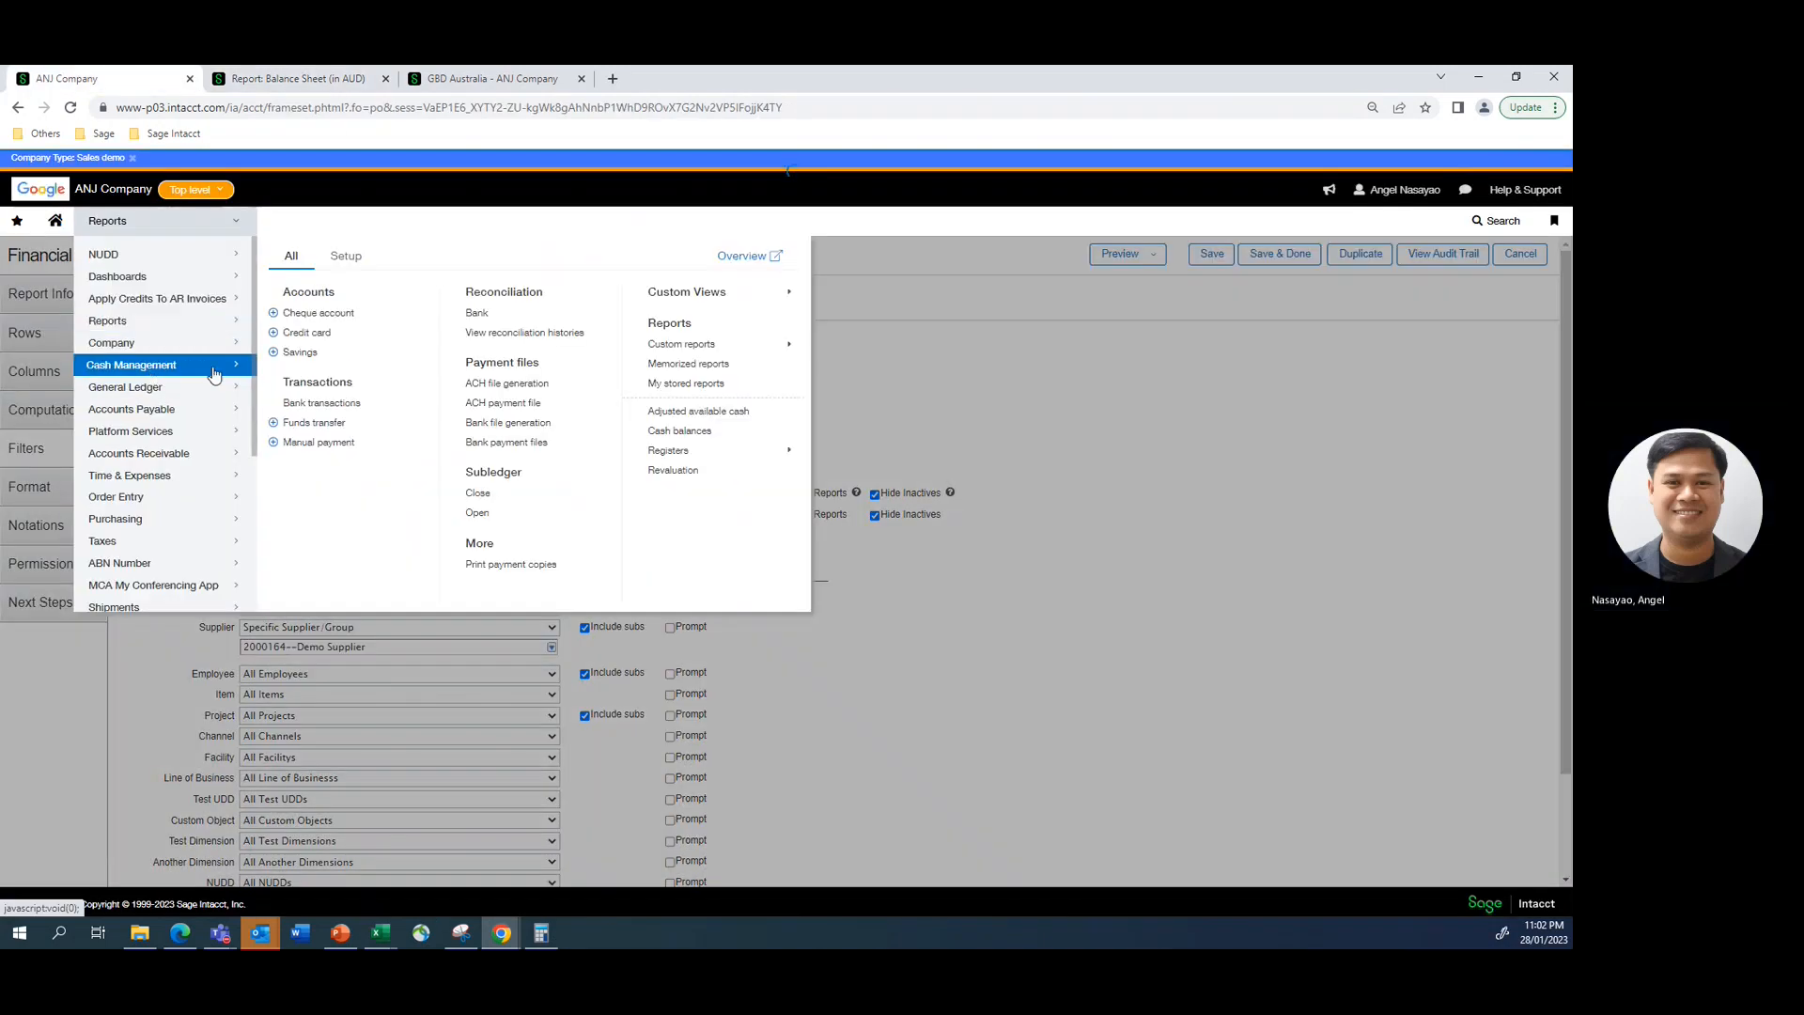
click(481, 315)
click(857, 203)
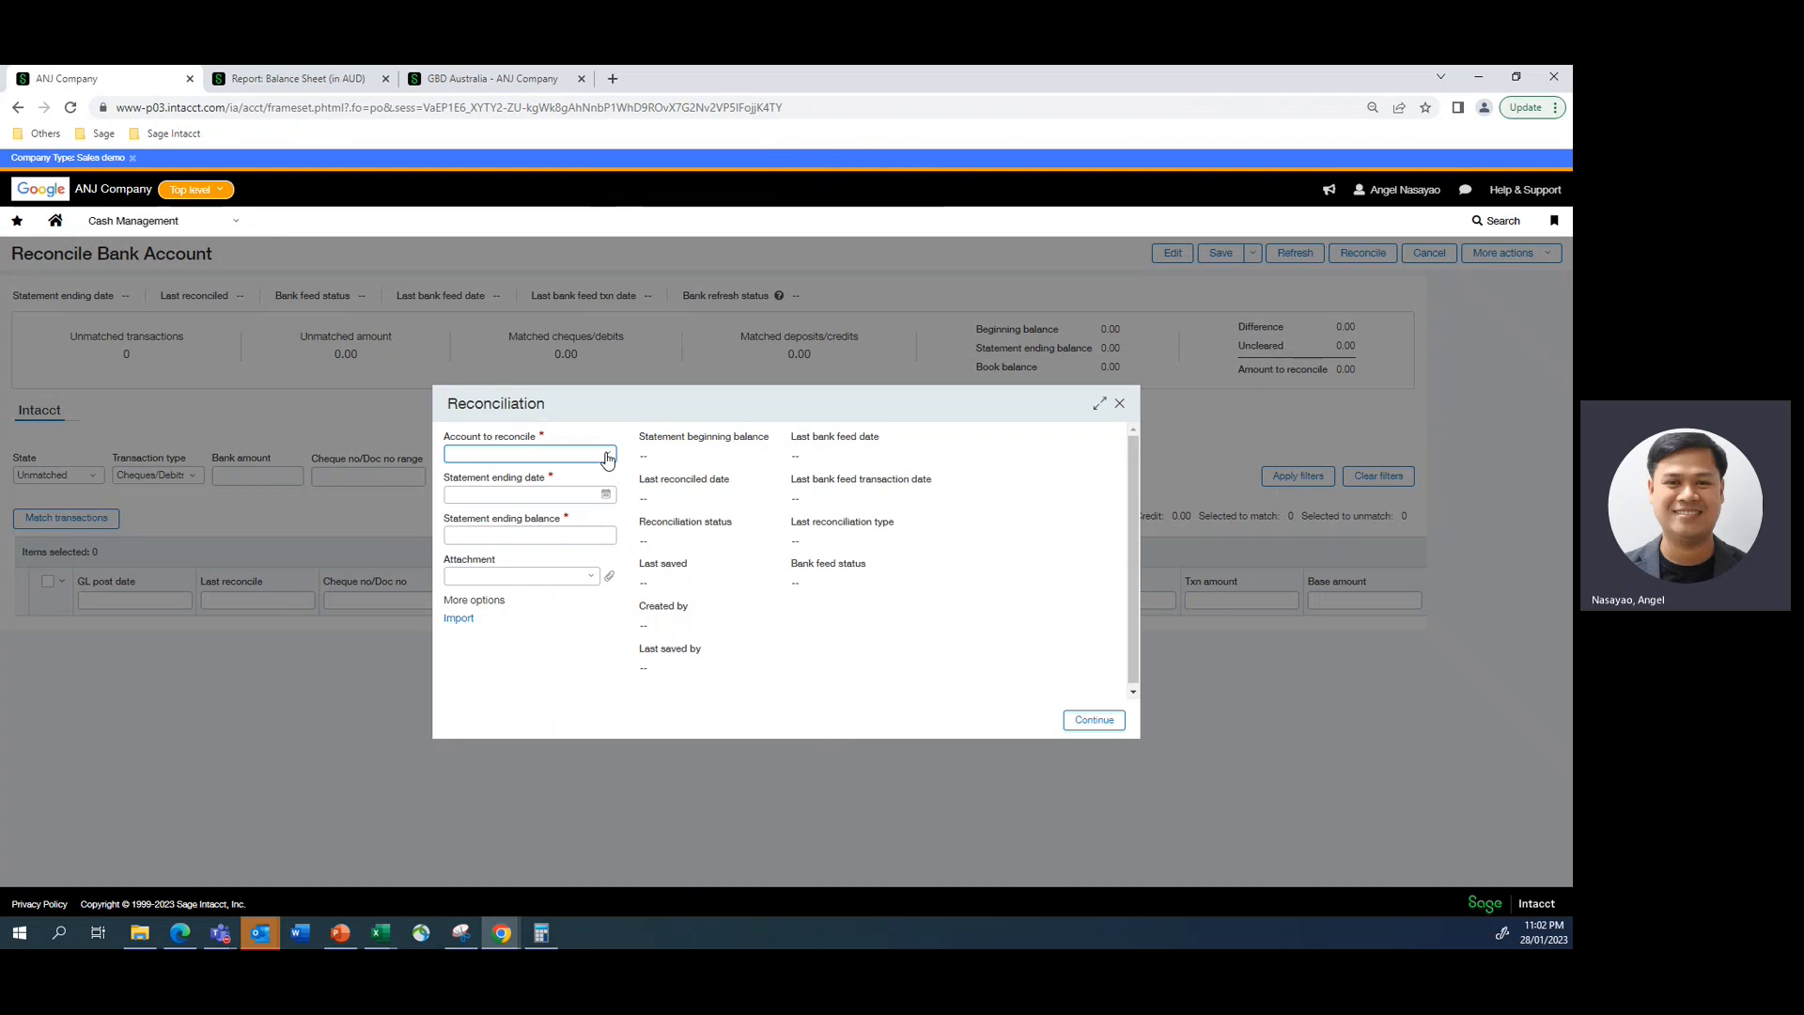
click(607, 457)
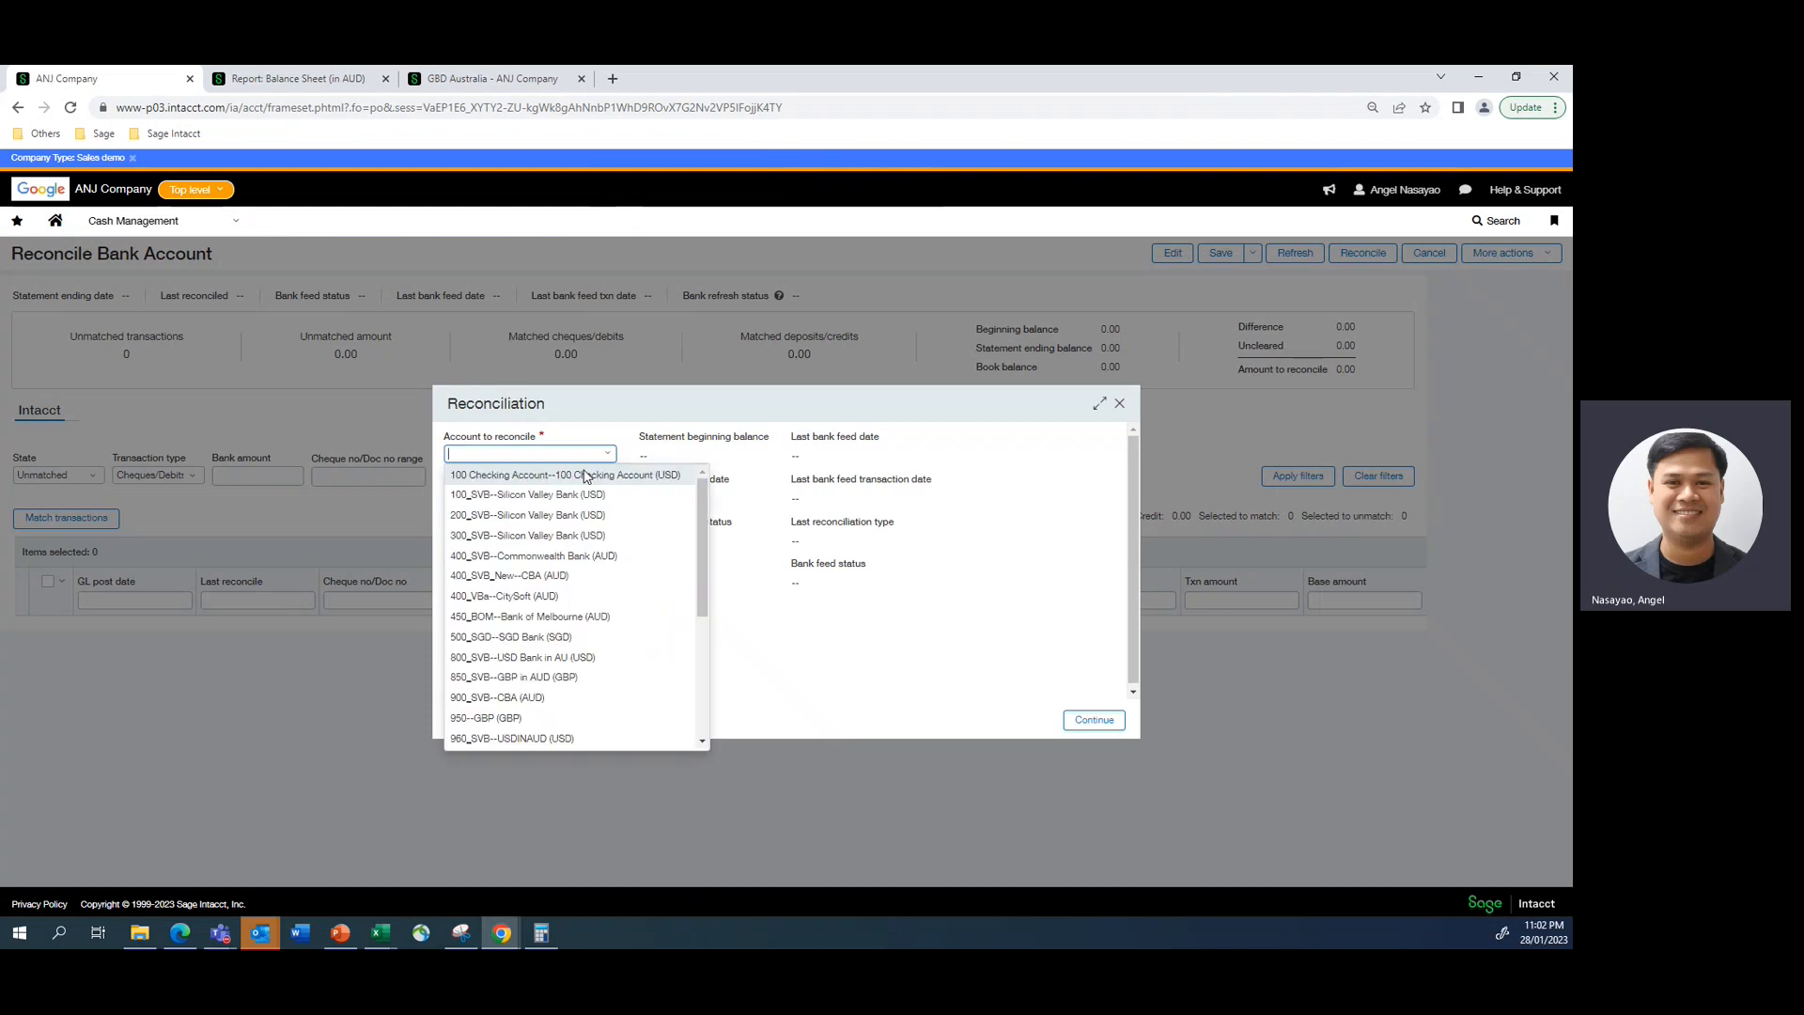
click(543, 551)
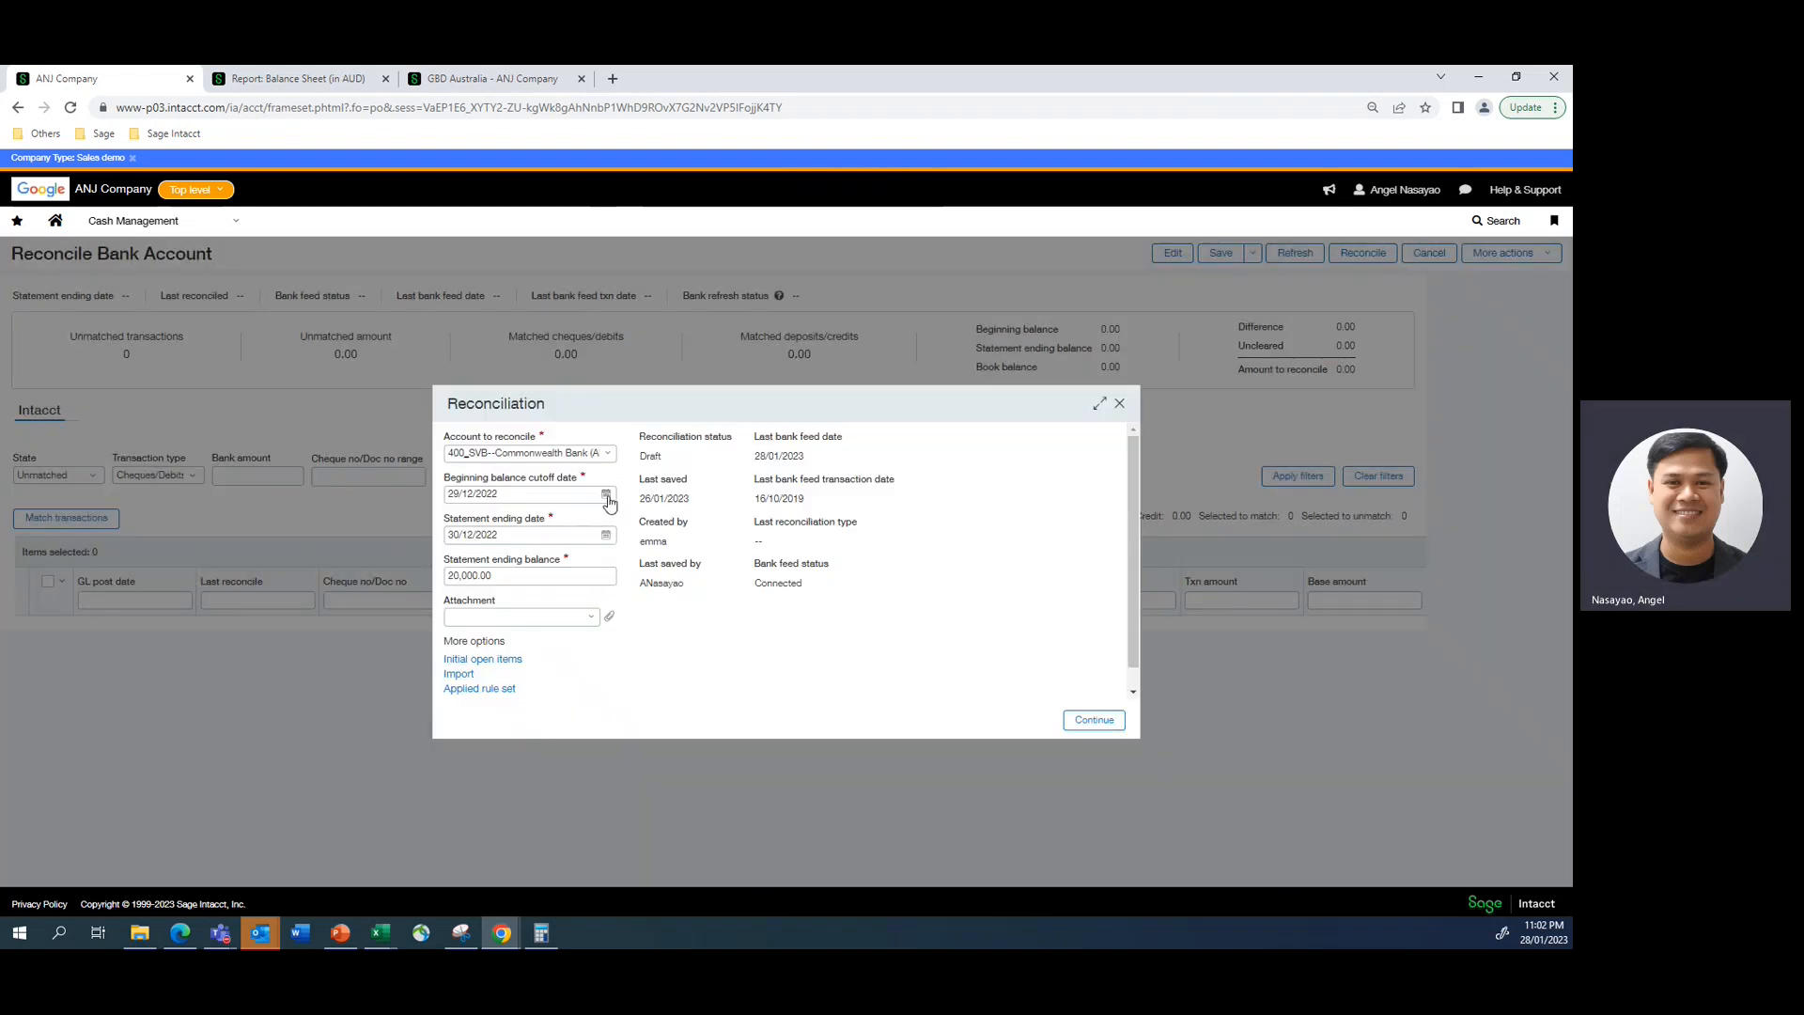
- Set the reconciliation's beginning balance cutoff date to 27/01/2023
click(607, 495)
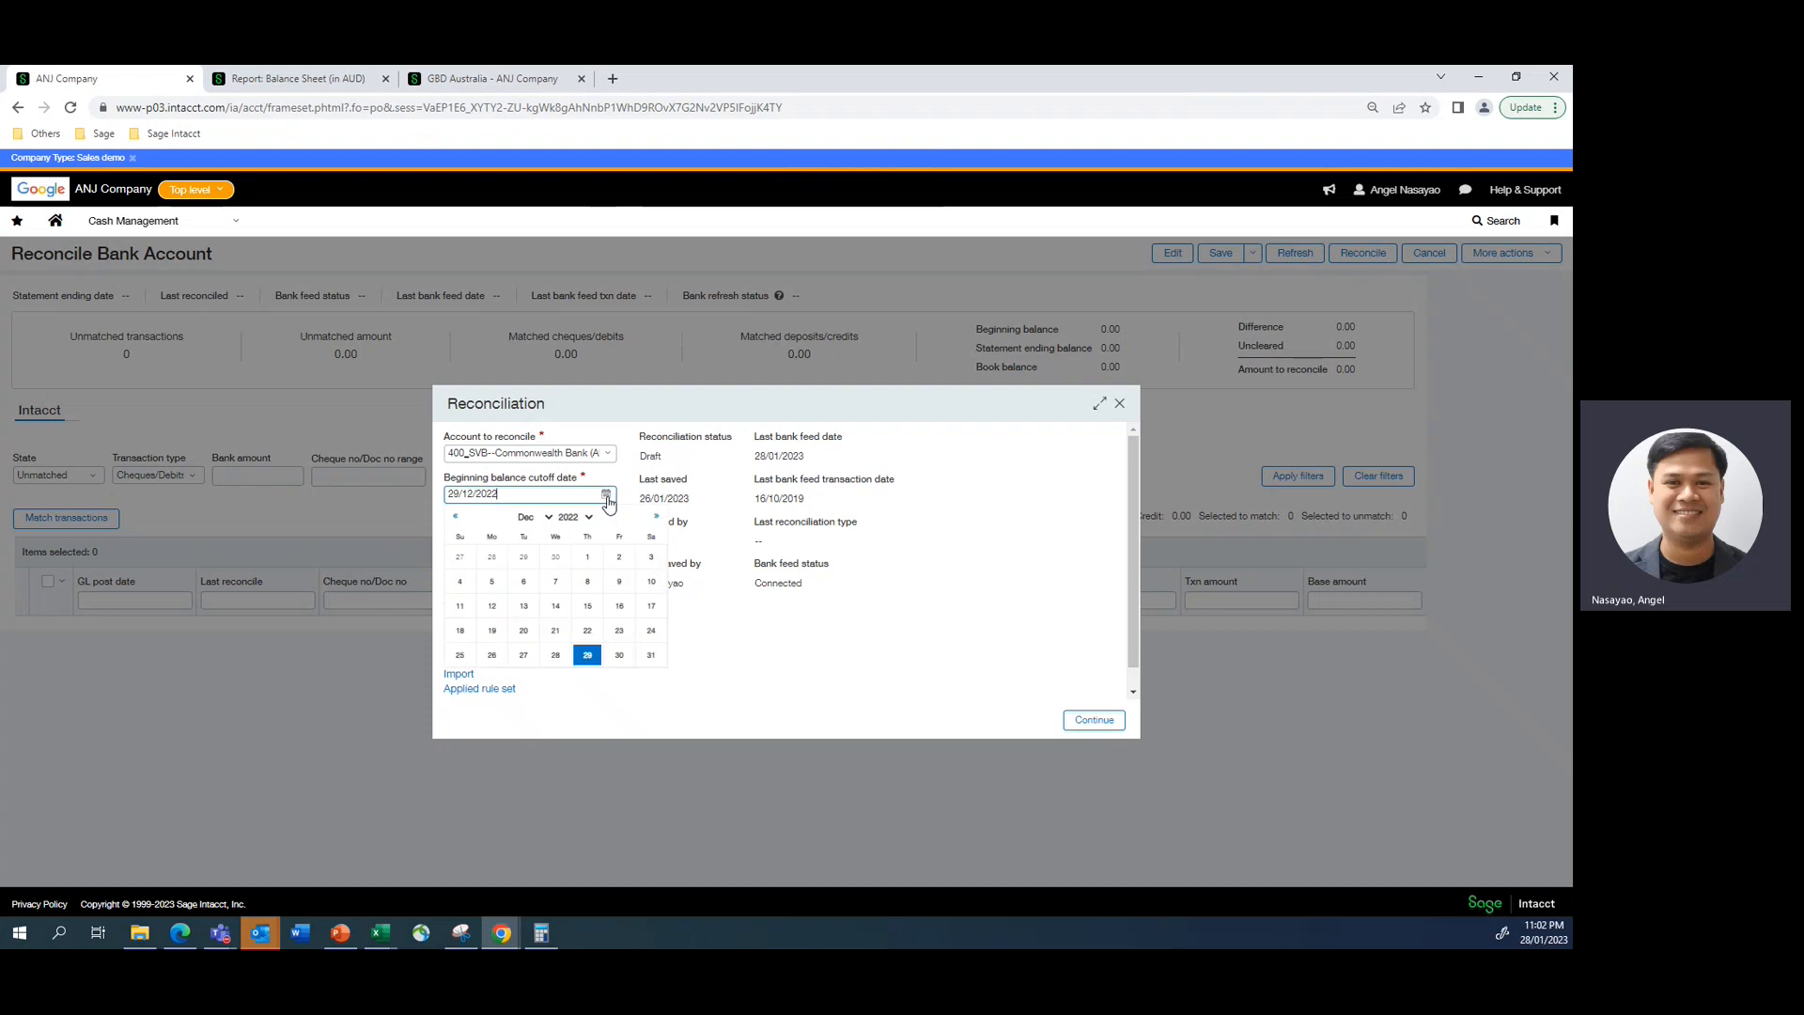
click(574, 517)
click(572, 597)
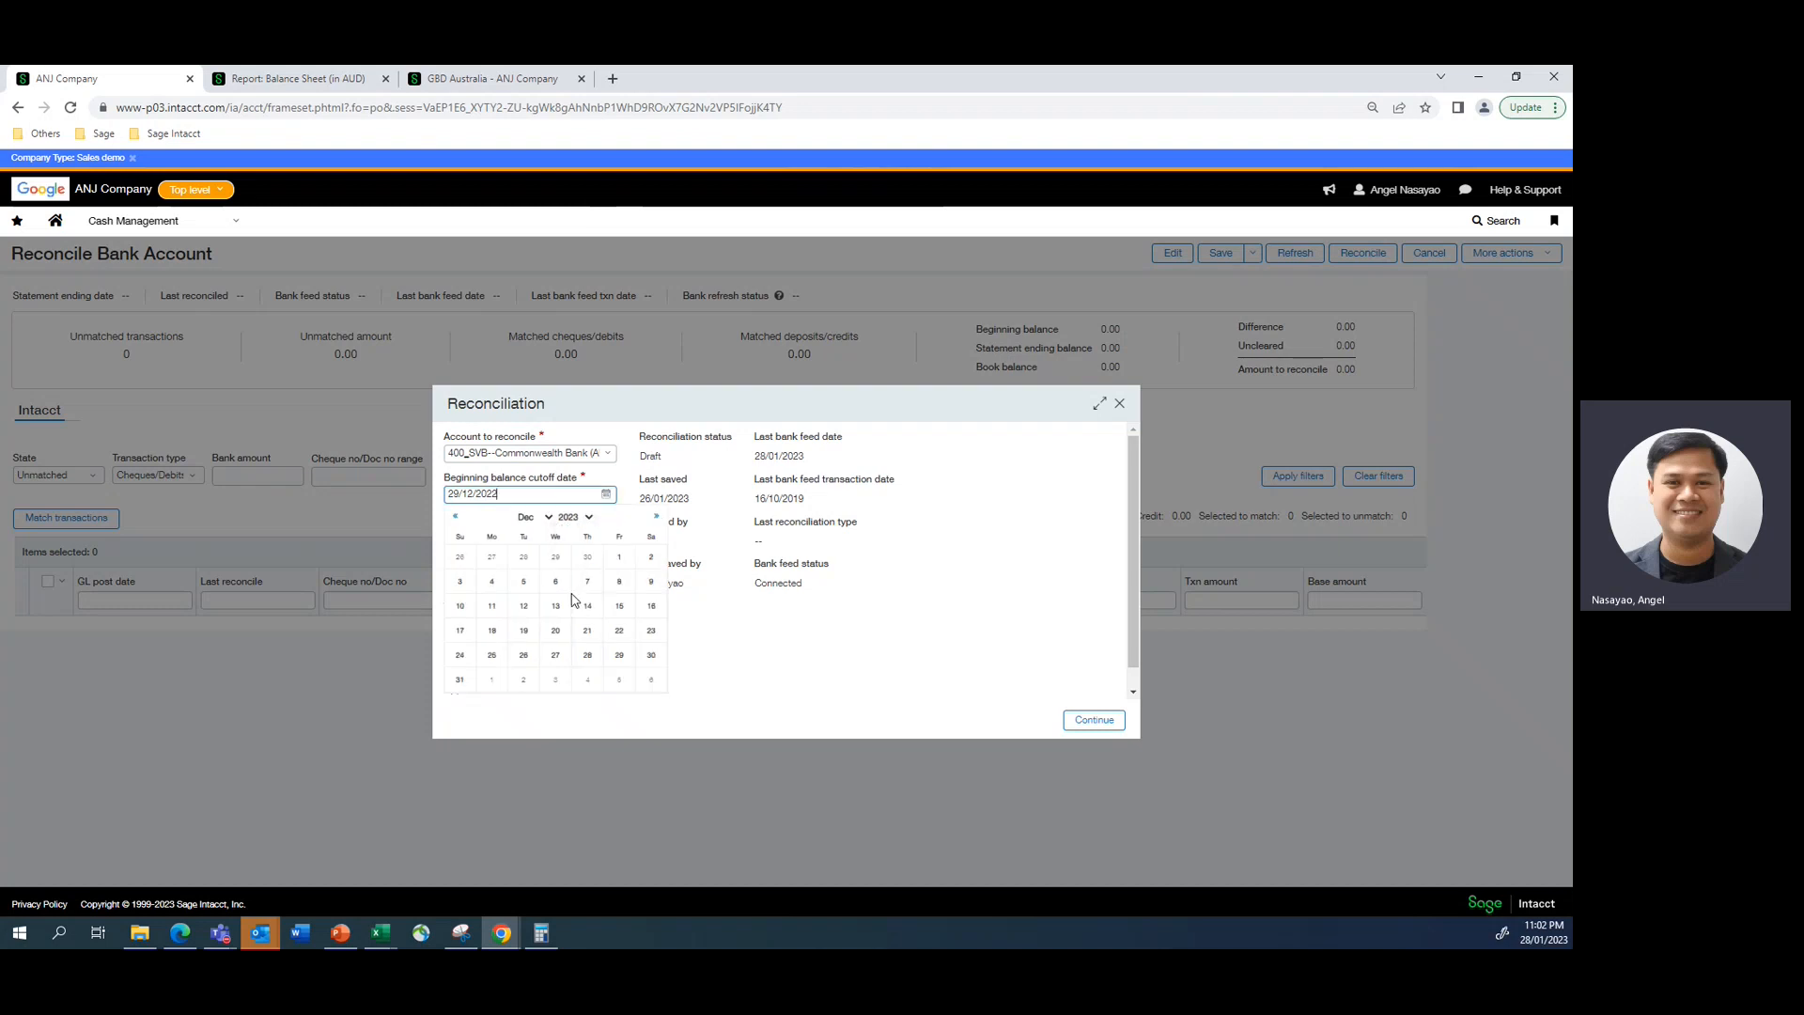
click(549, 517)
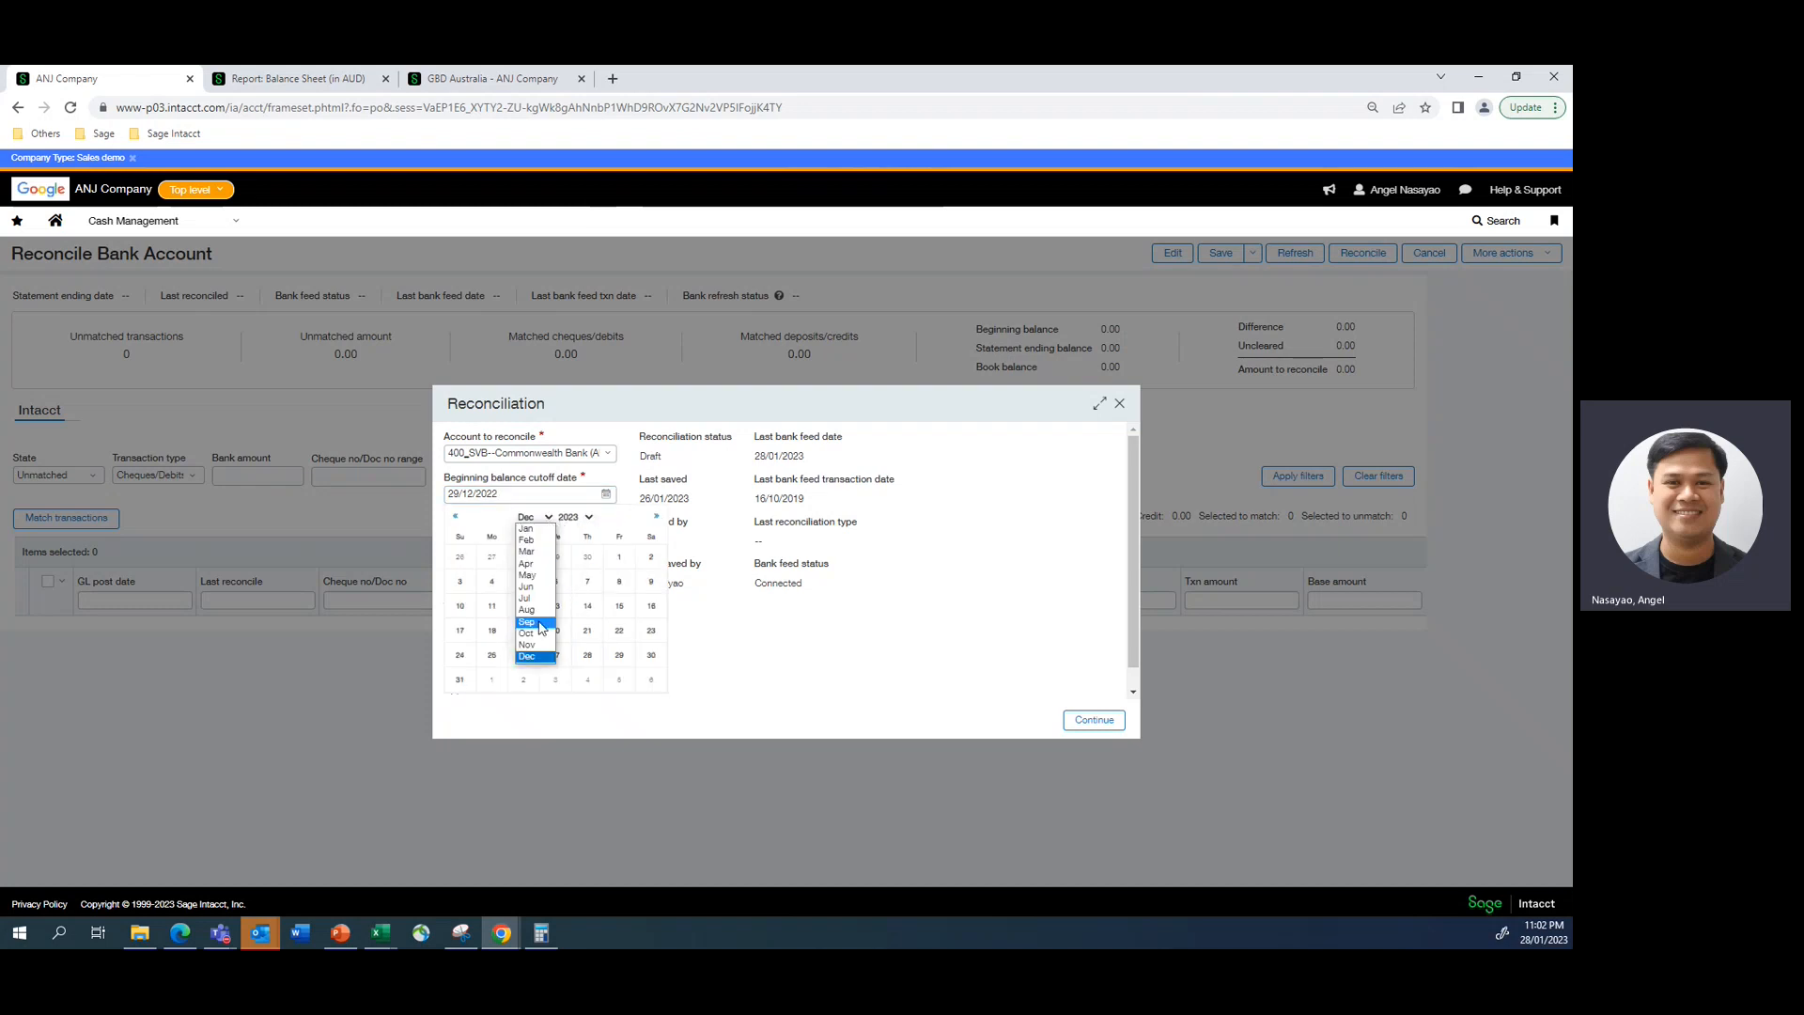
click(532, 529)
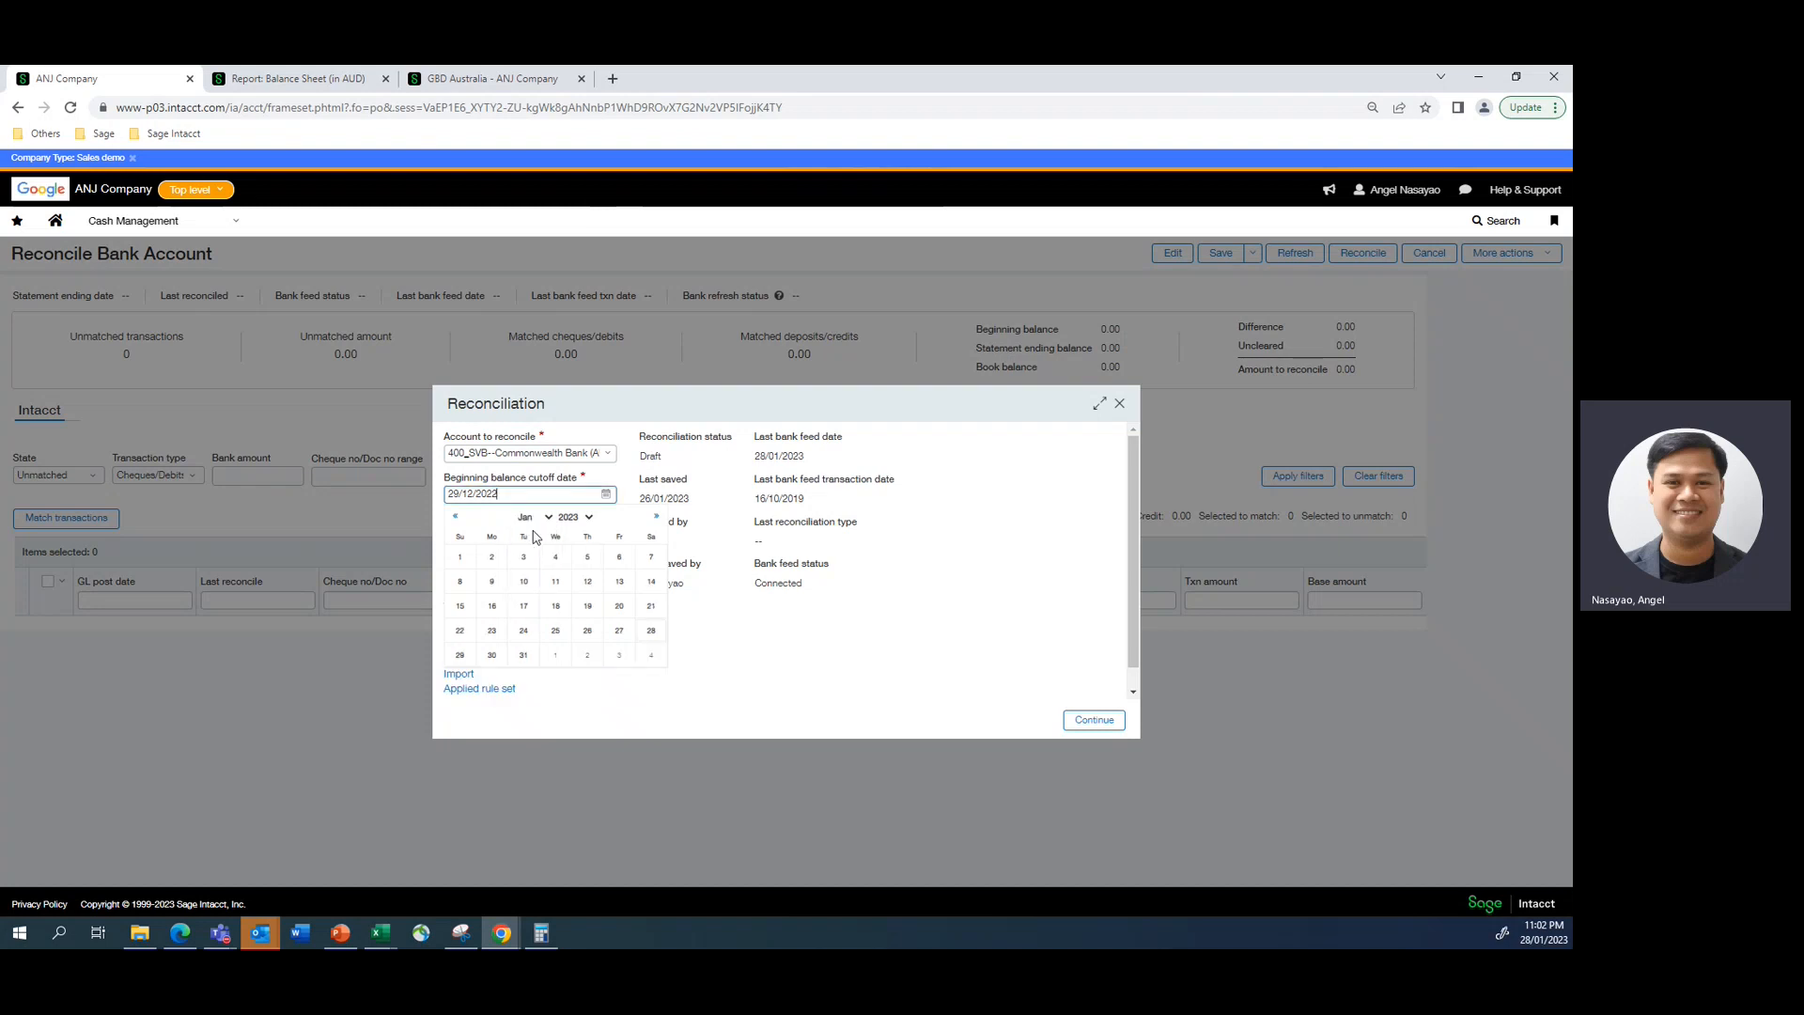
click(619, 631)
- Set the statement ending date to 28/01/2023 and continue into the reconciliation, accepting reconciling via CSV import
click(605, 535)
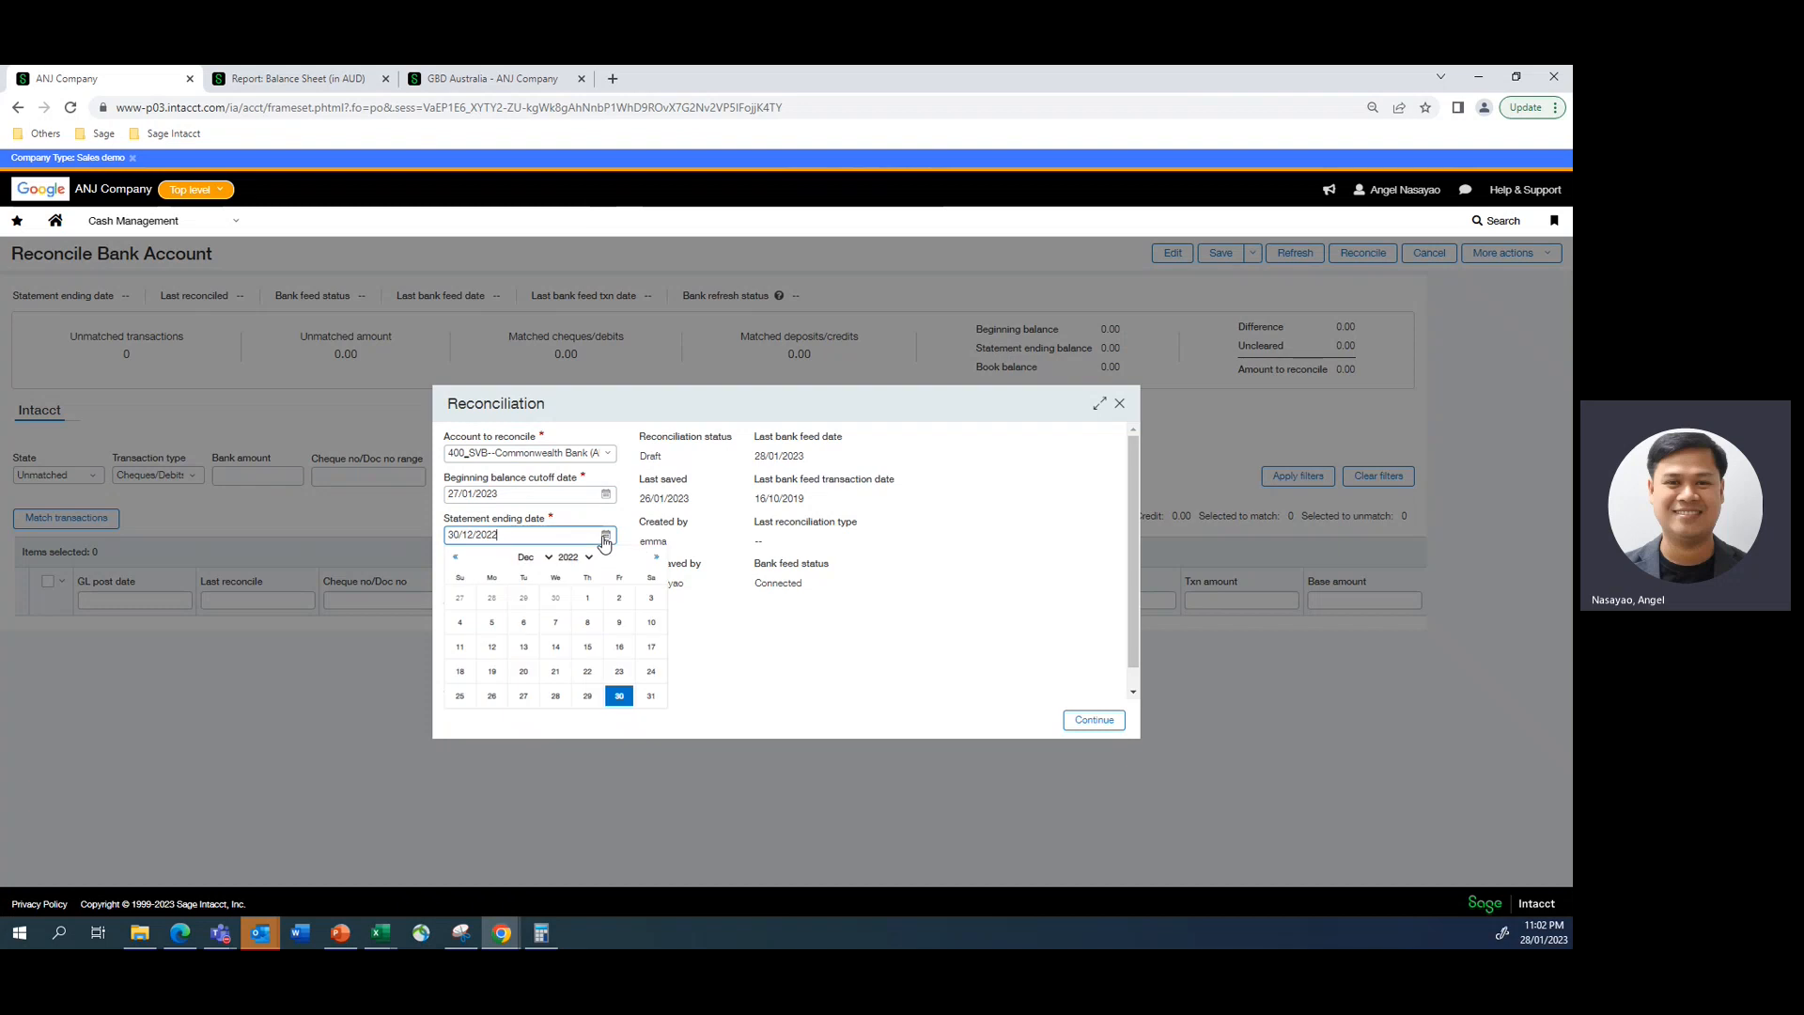
click(575, 557)
click(570, 637)
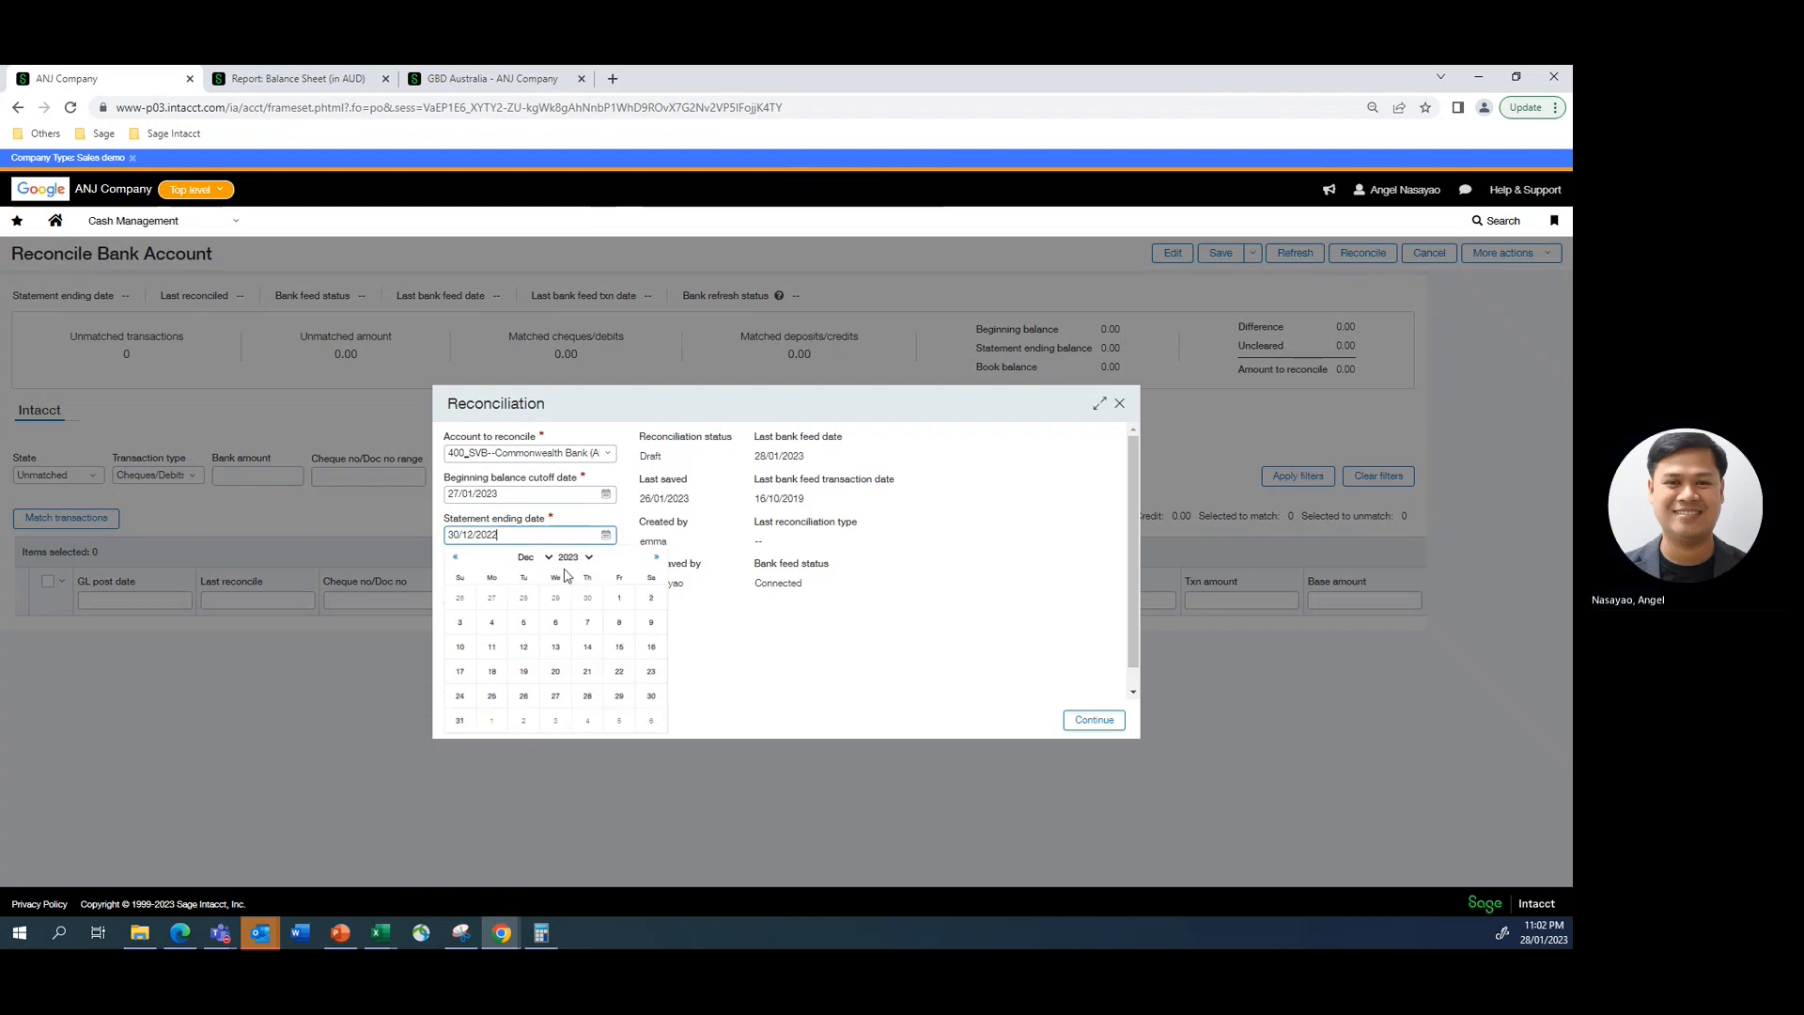
click(533, 557)
click(526, 568)
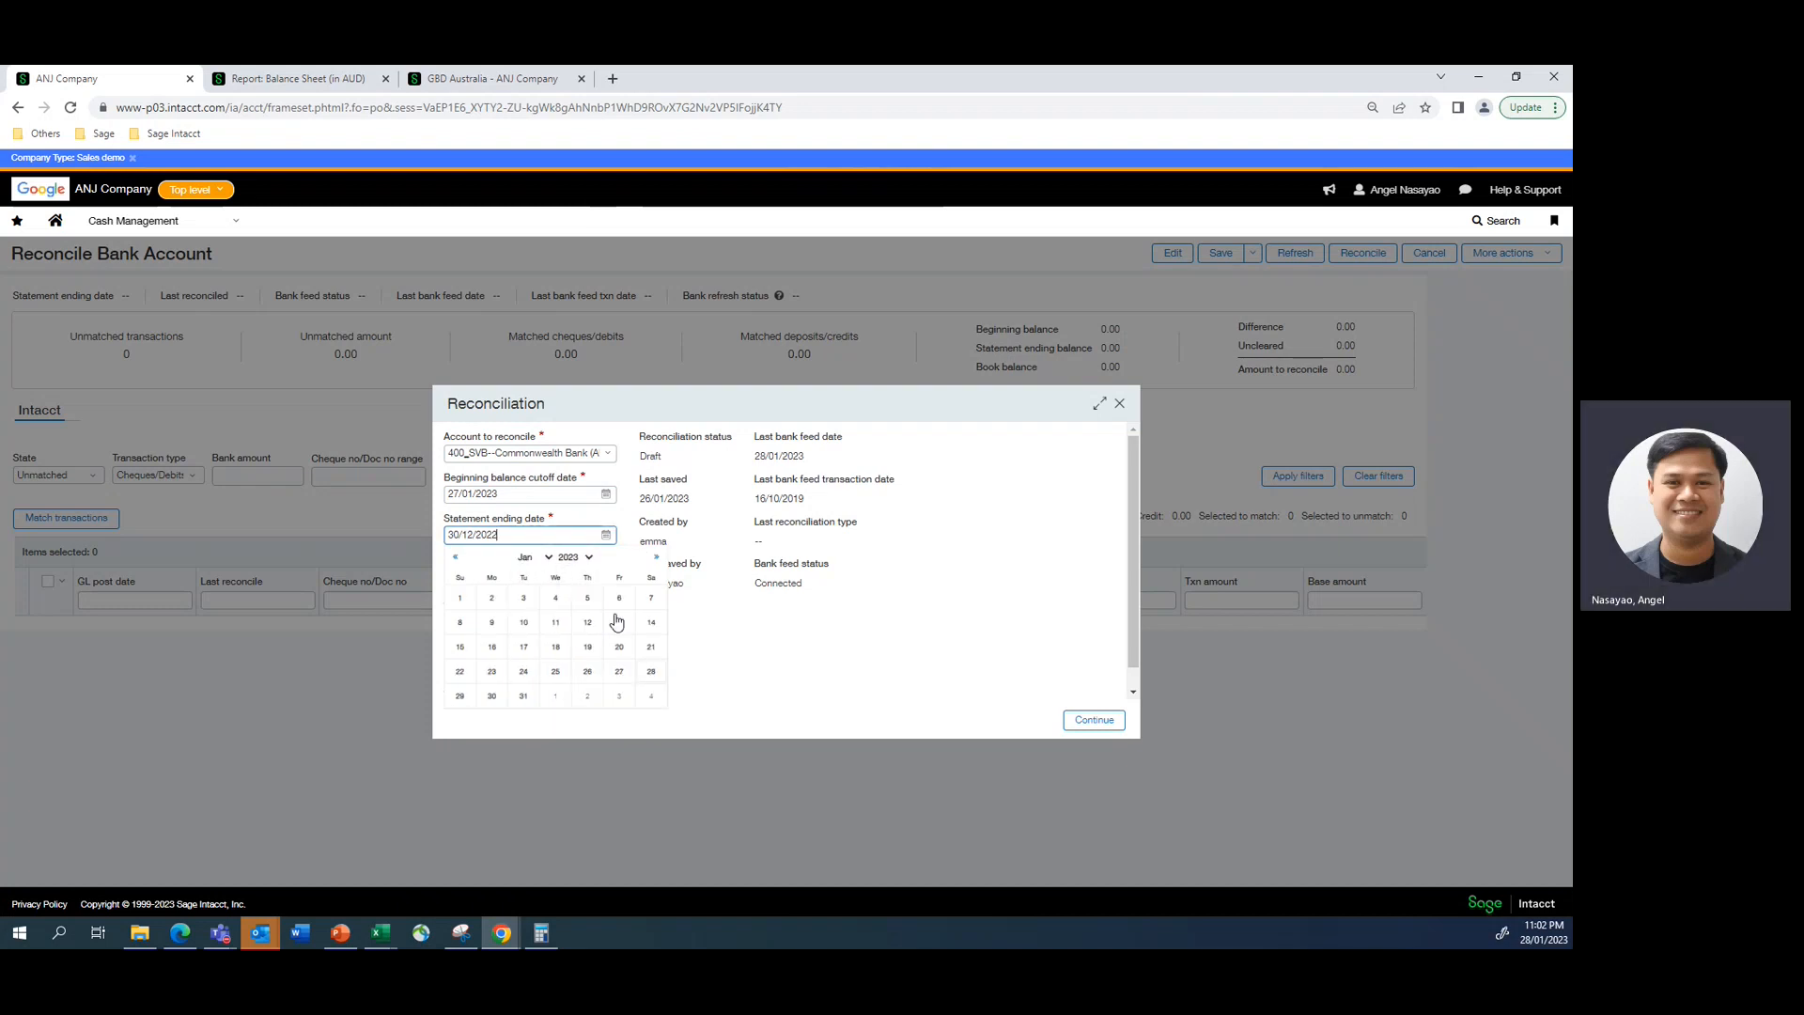
click(650, 671)
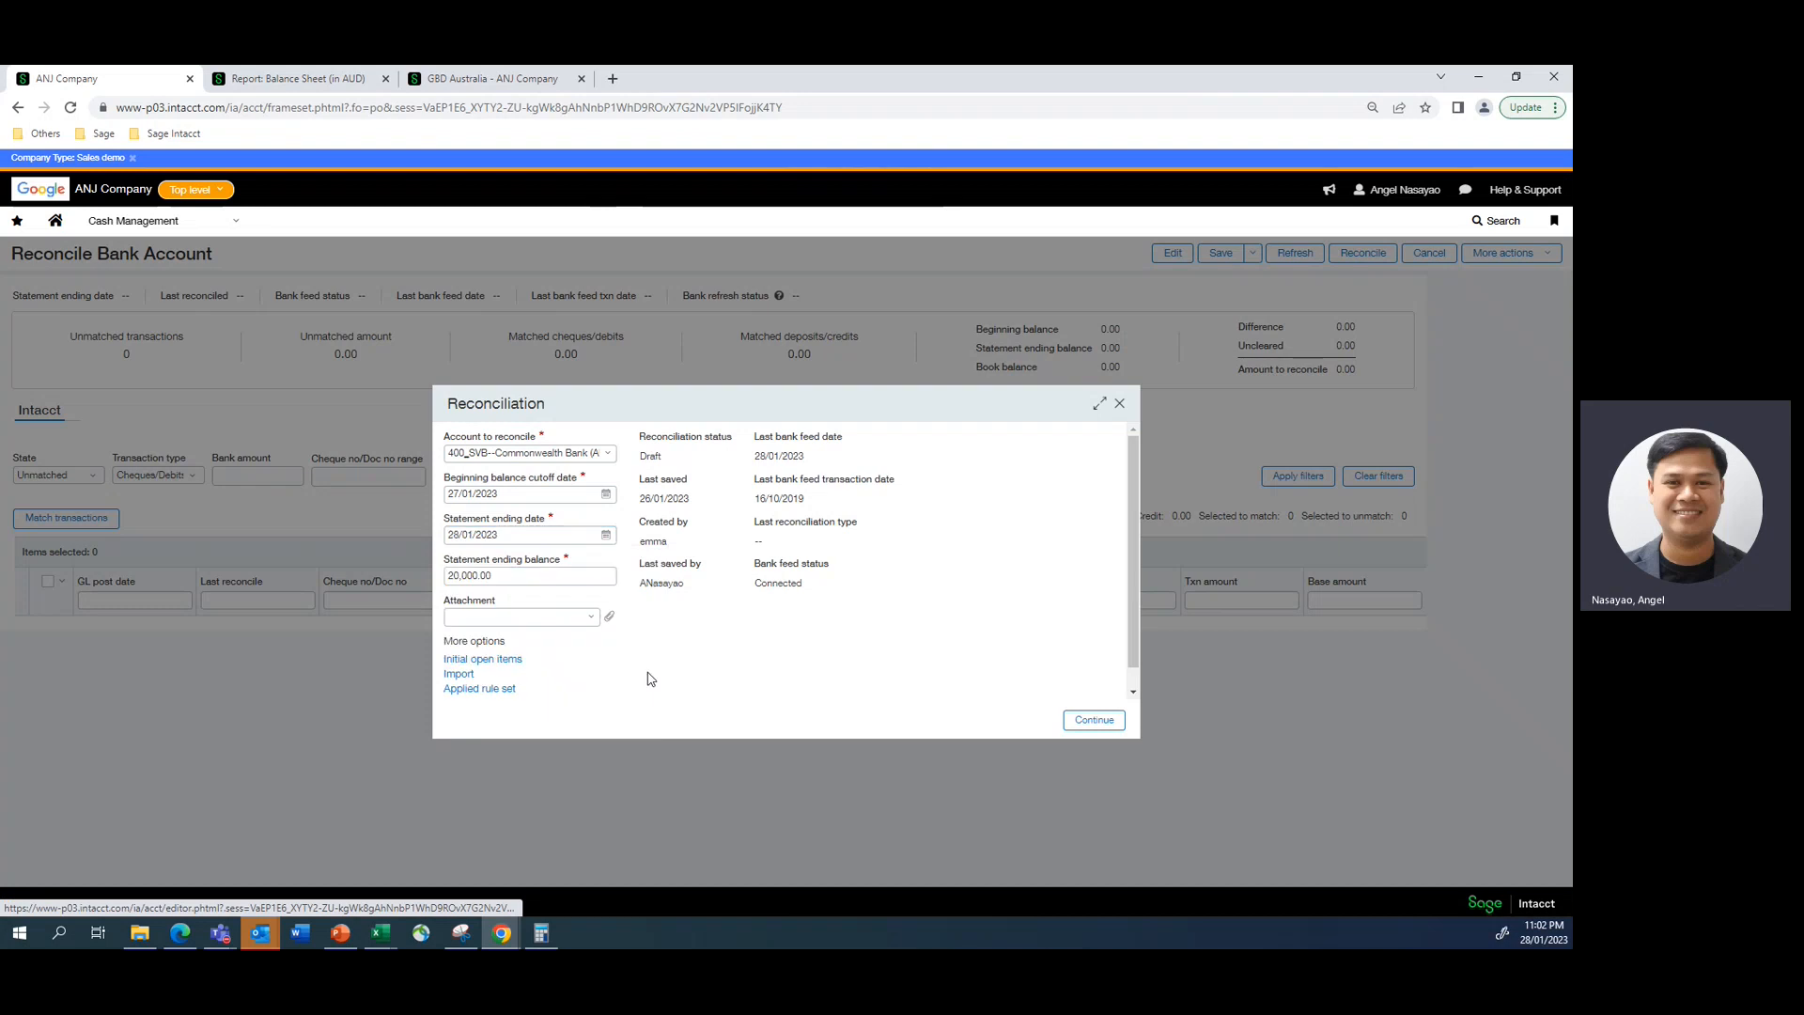
click(1081, 717)
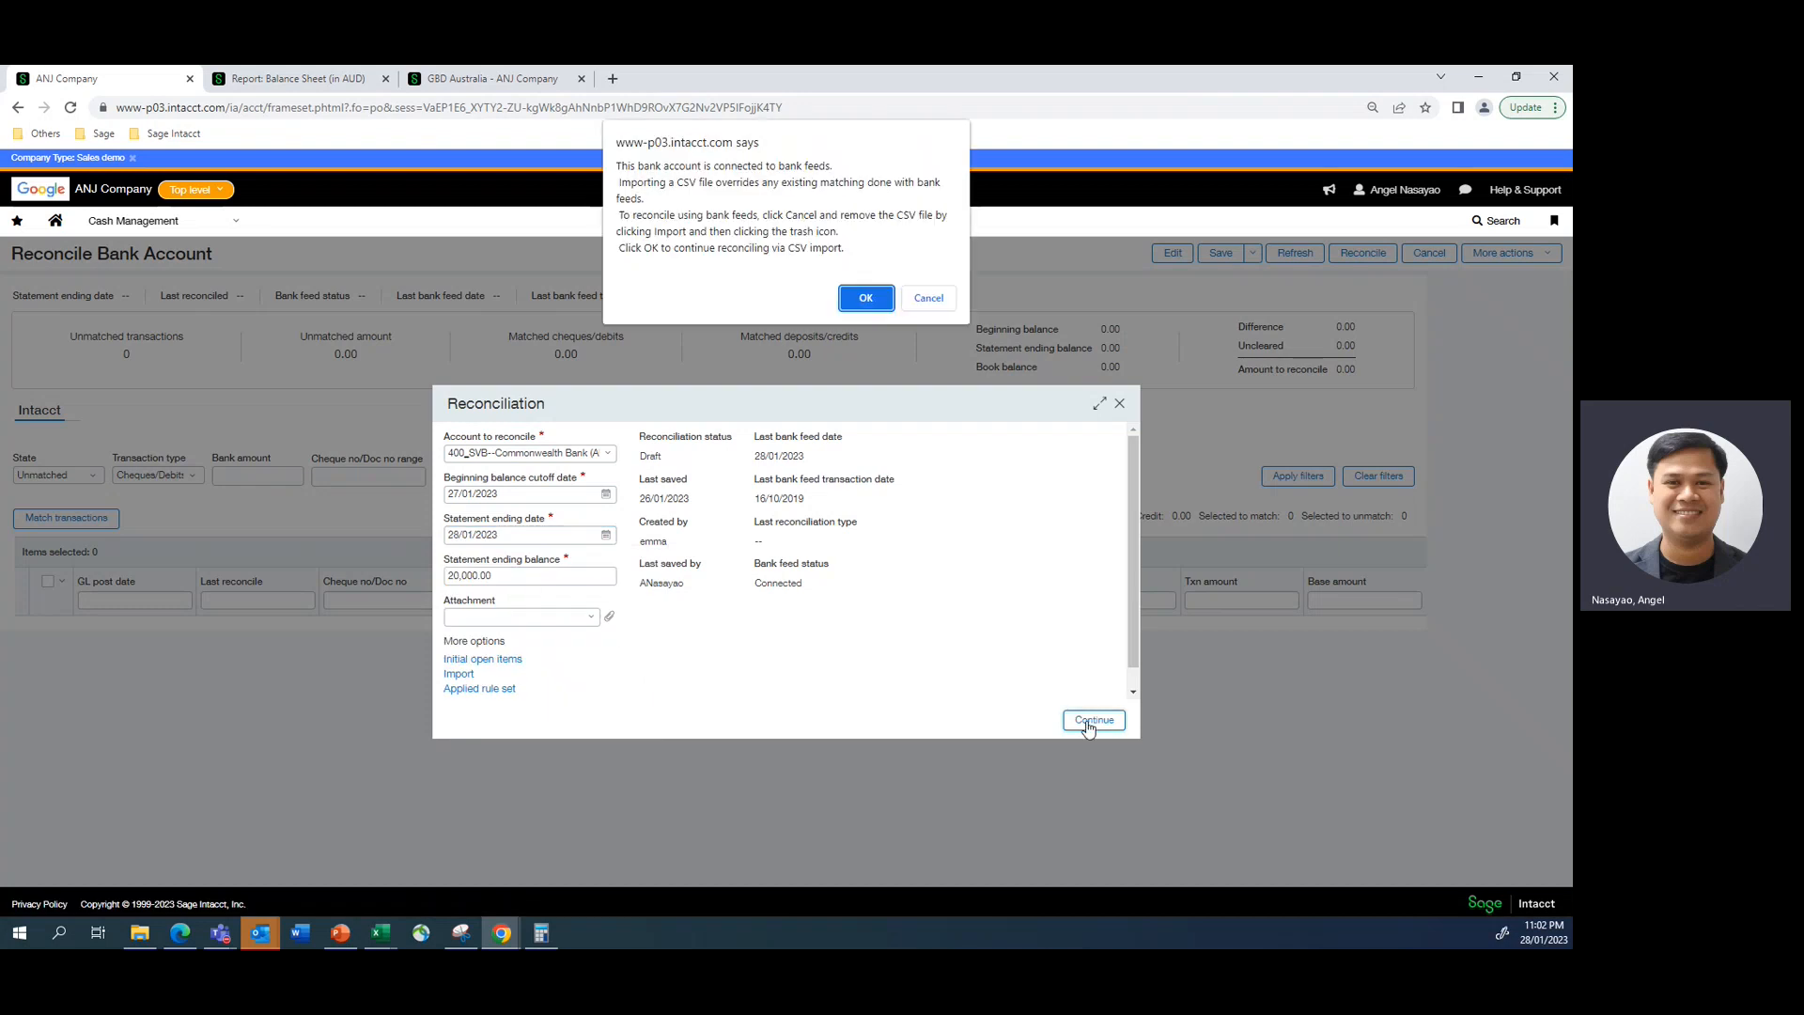
click(865, 297)
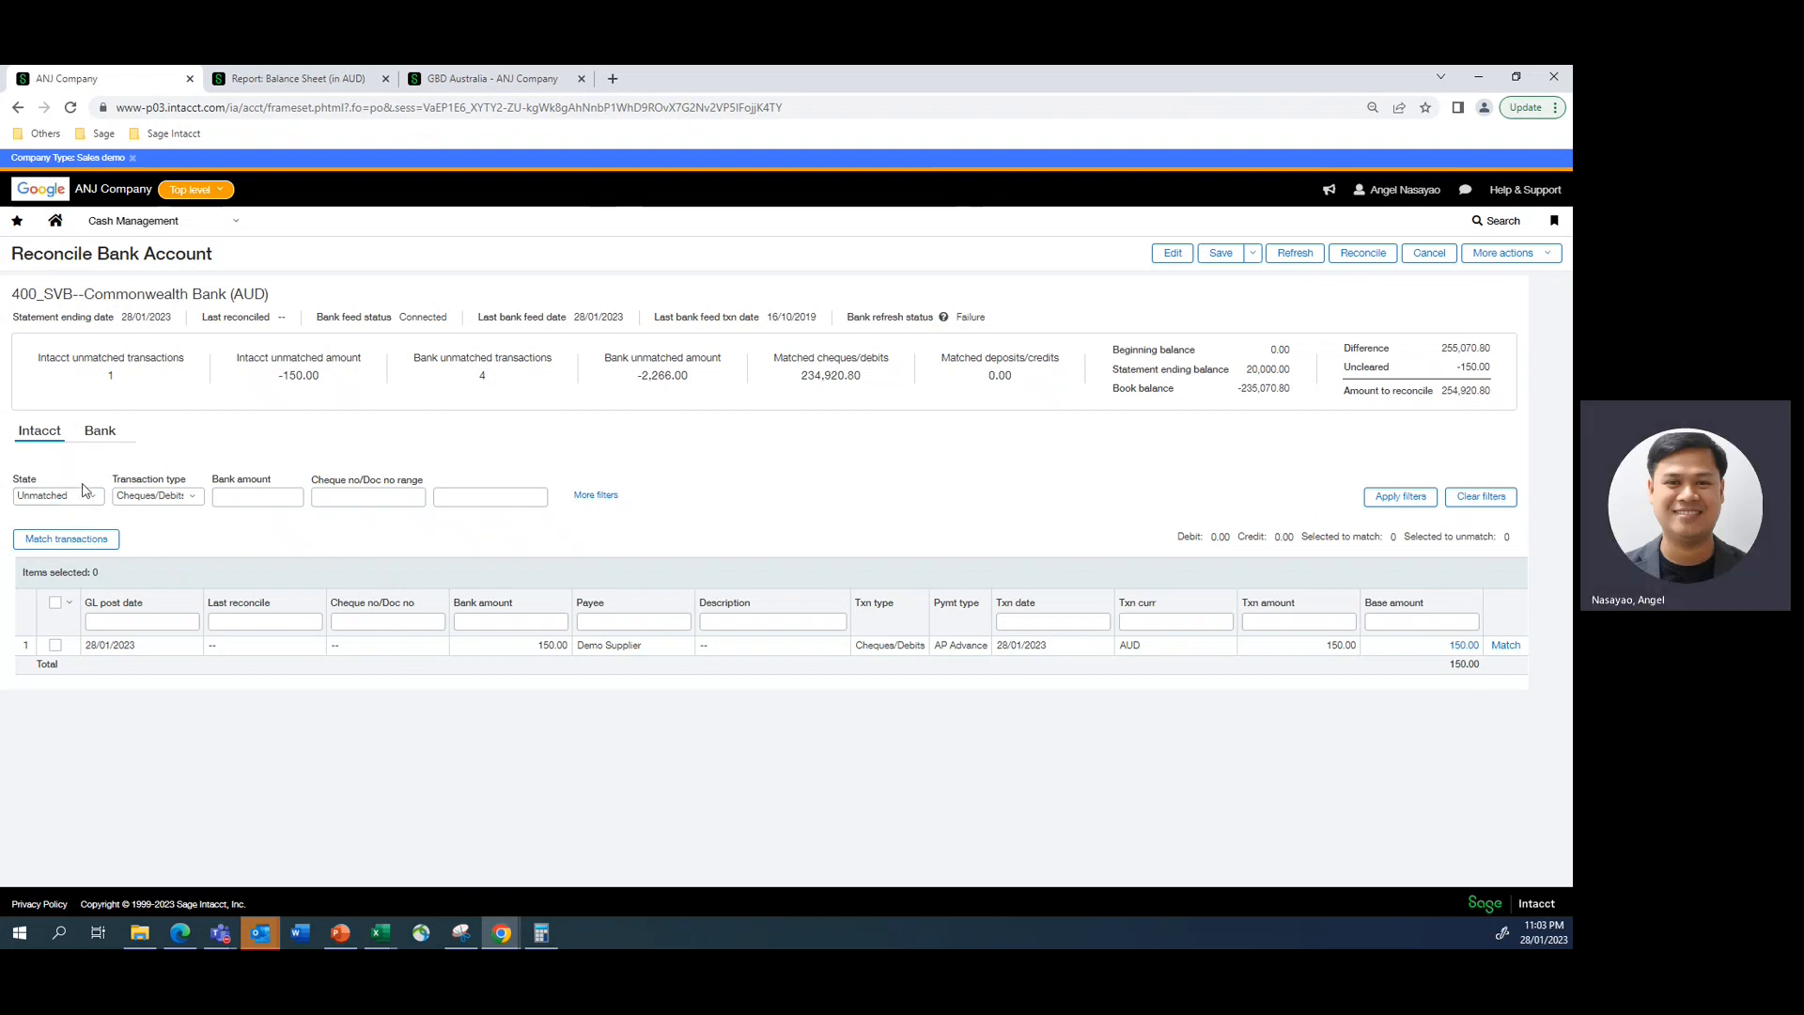
- Filter the Intacct transactions to all states and all transaction types, and examine the Demo Supplier entry's bank amount and payment type
click(155, 495)
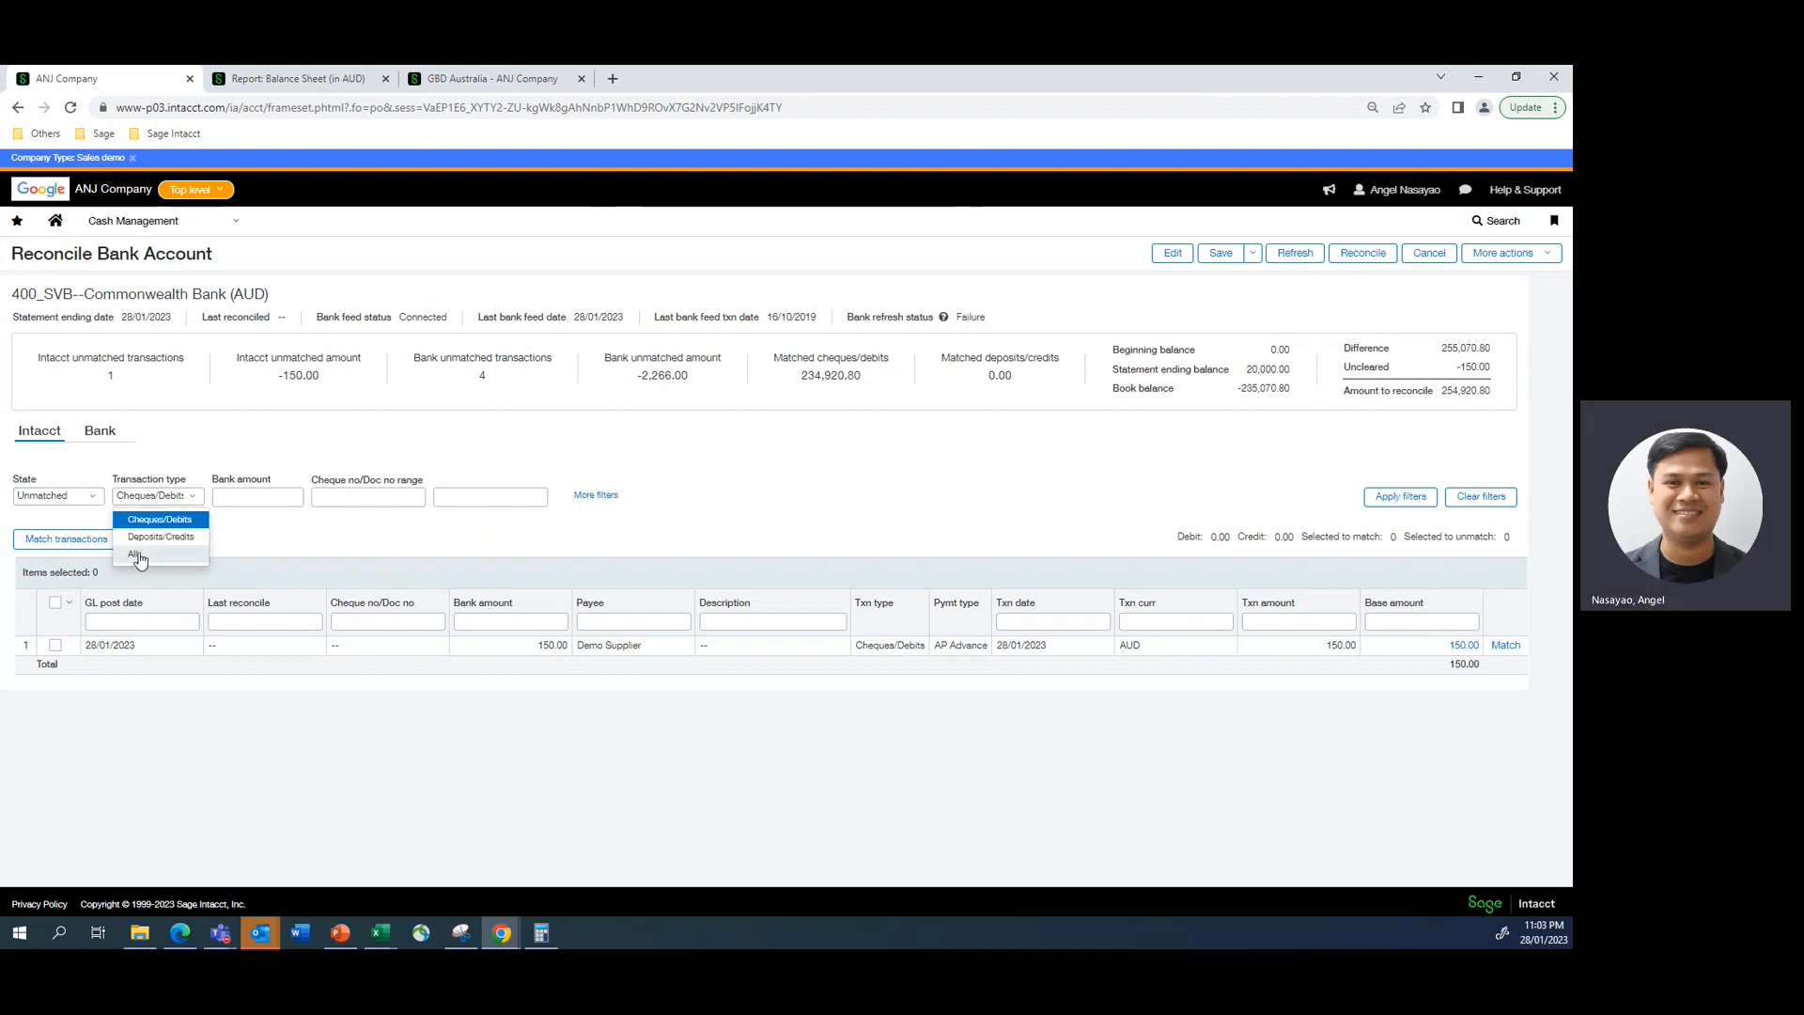
click(134, 554)
click(79, 498)
click(57, 554)
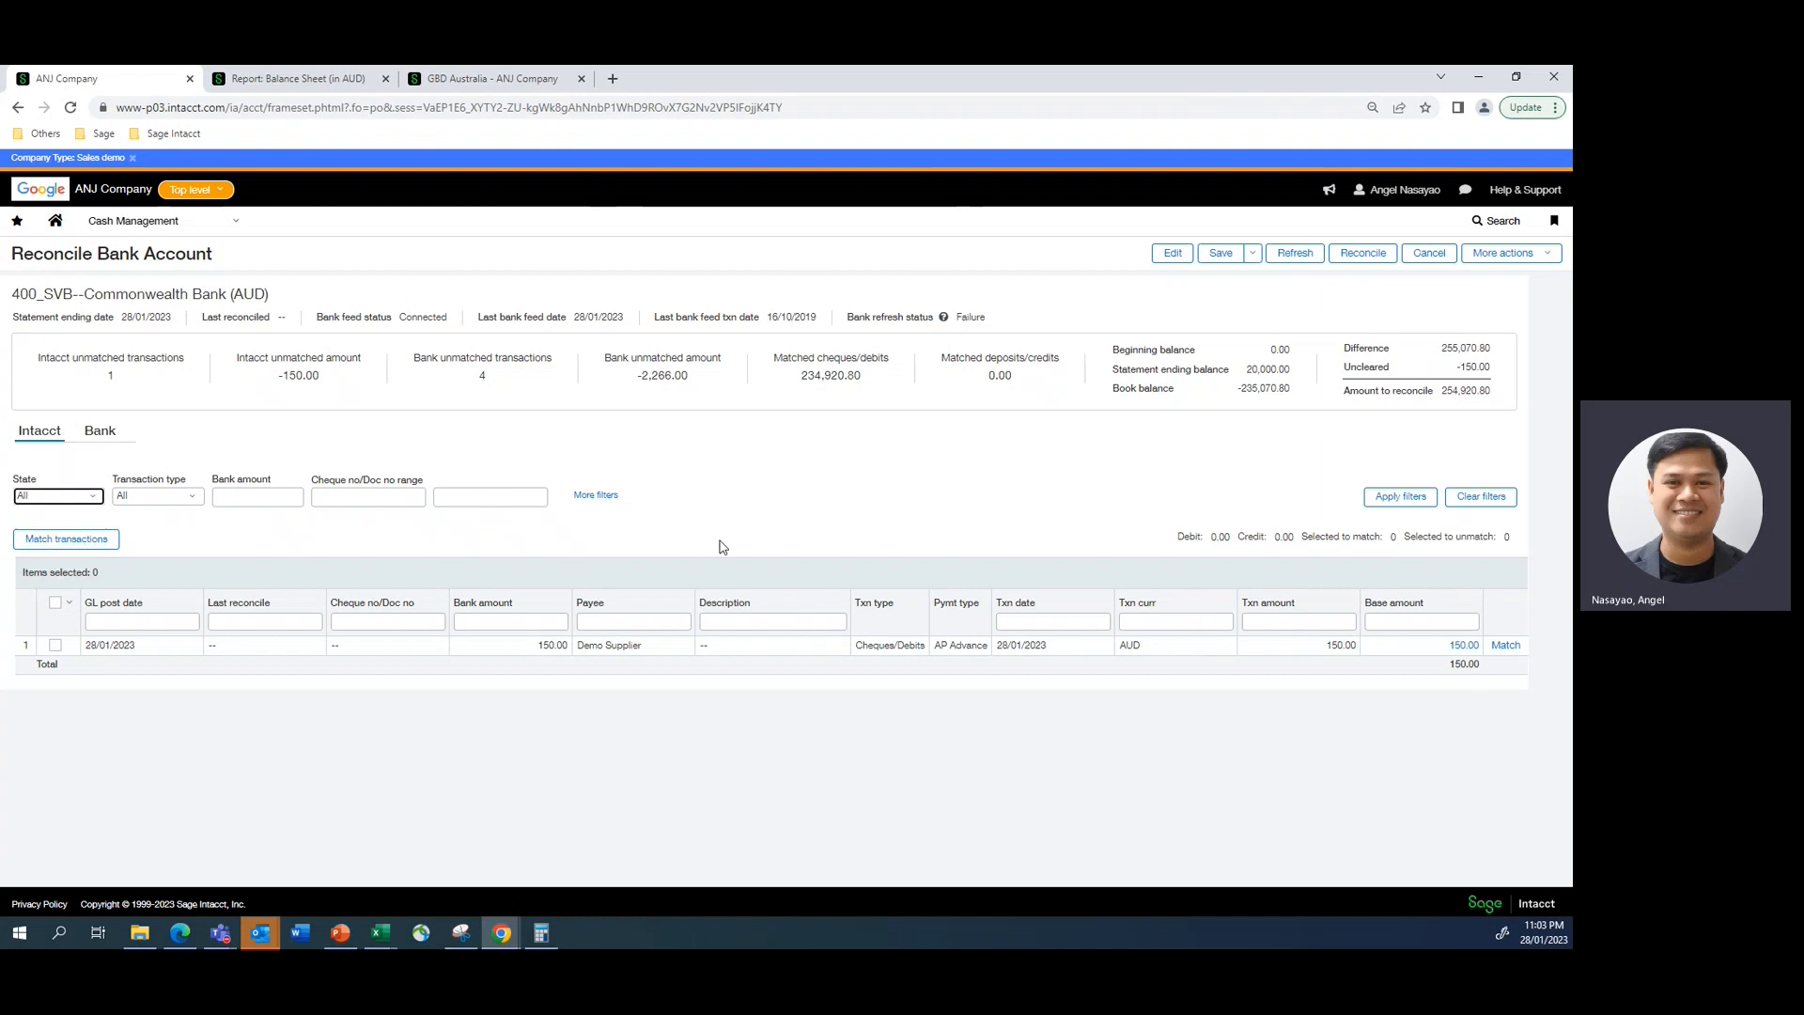
click(1396, 503)
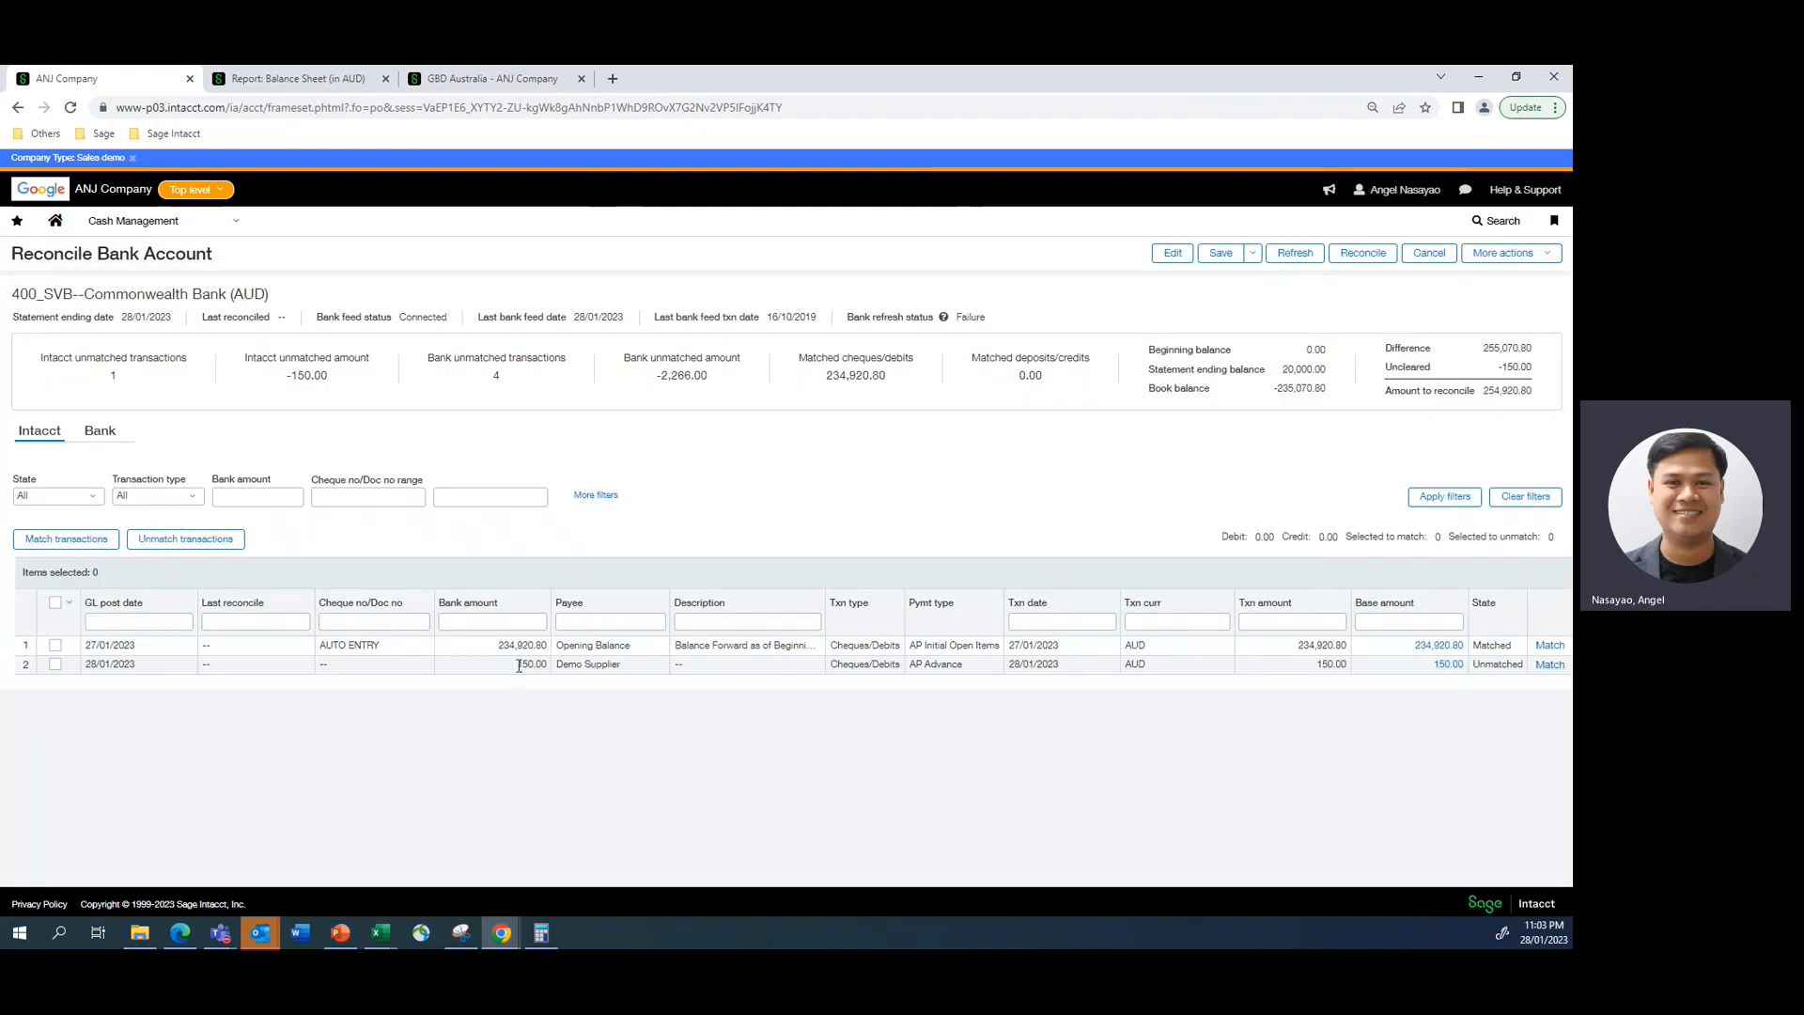
drag(527, 665, 542, 664)
drag(834, 666, 947, 665)
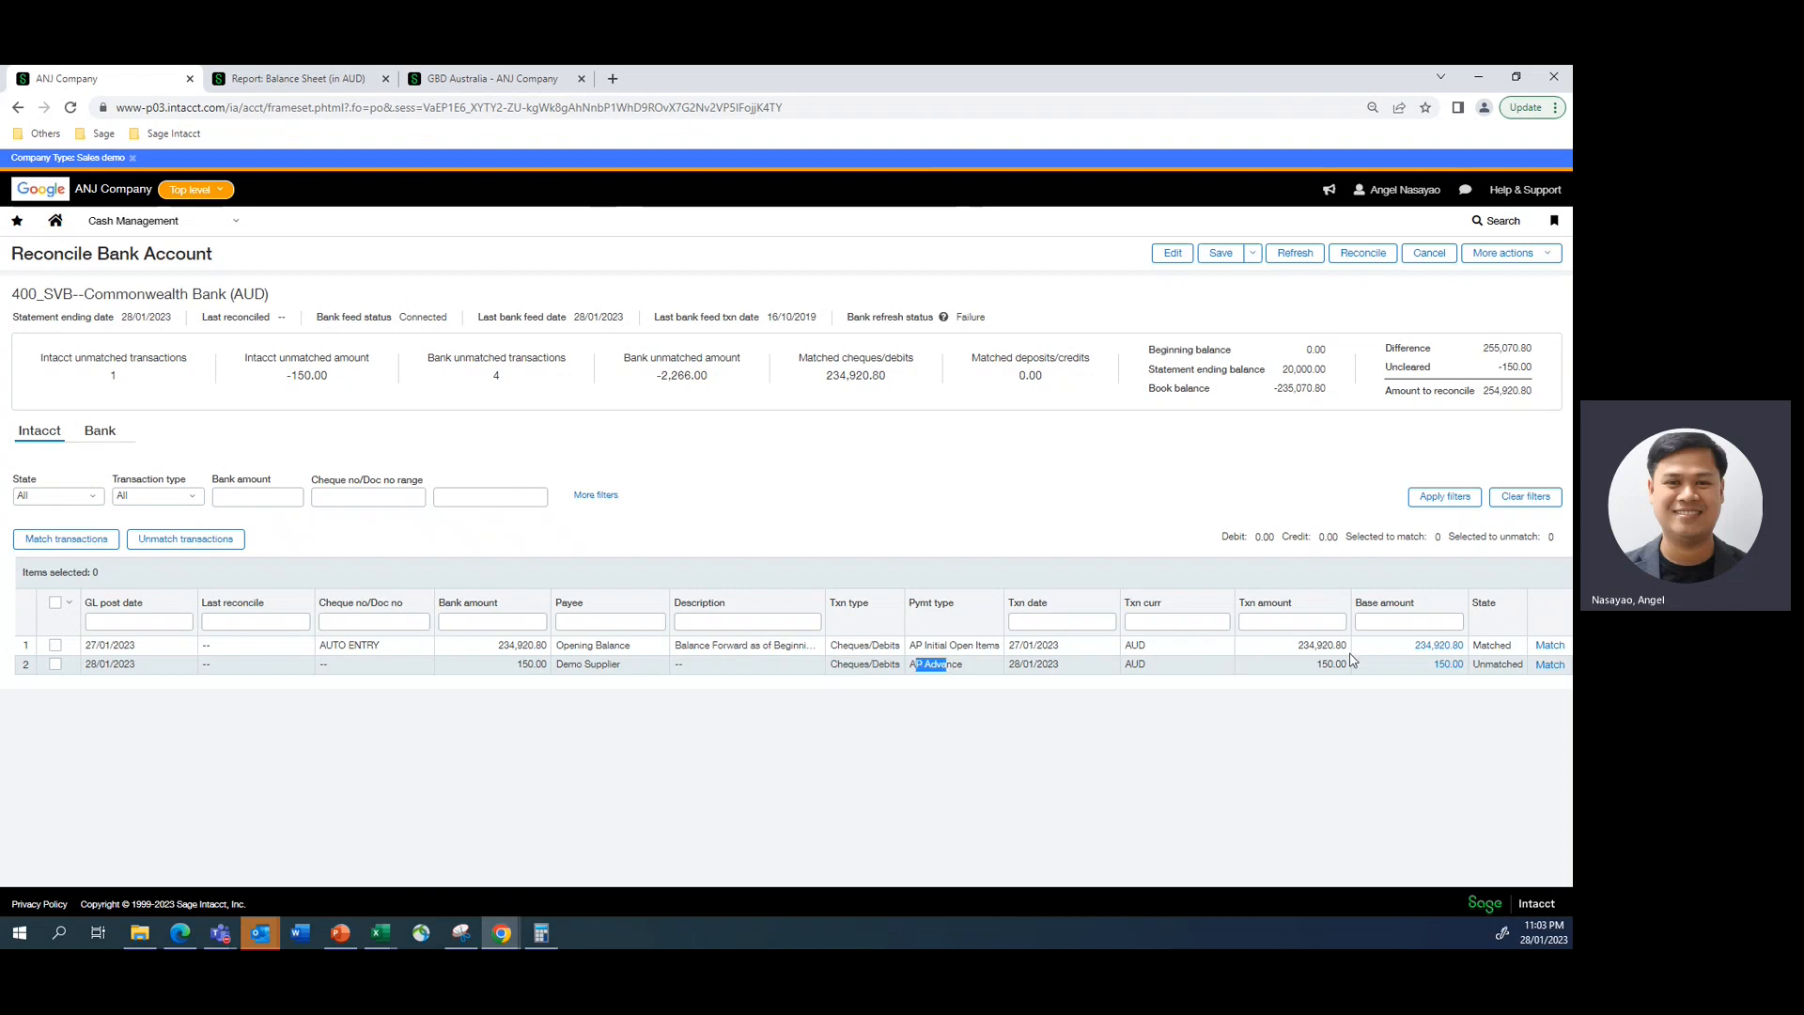